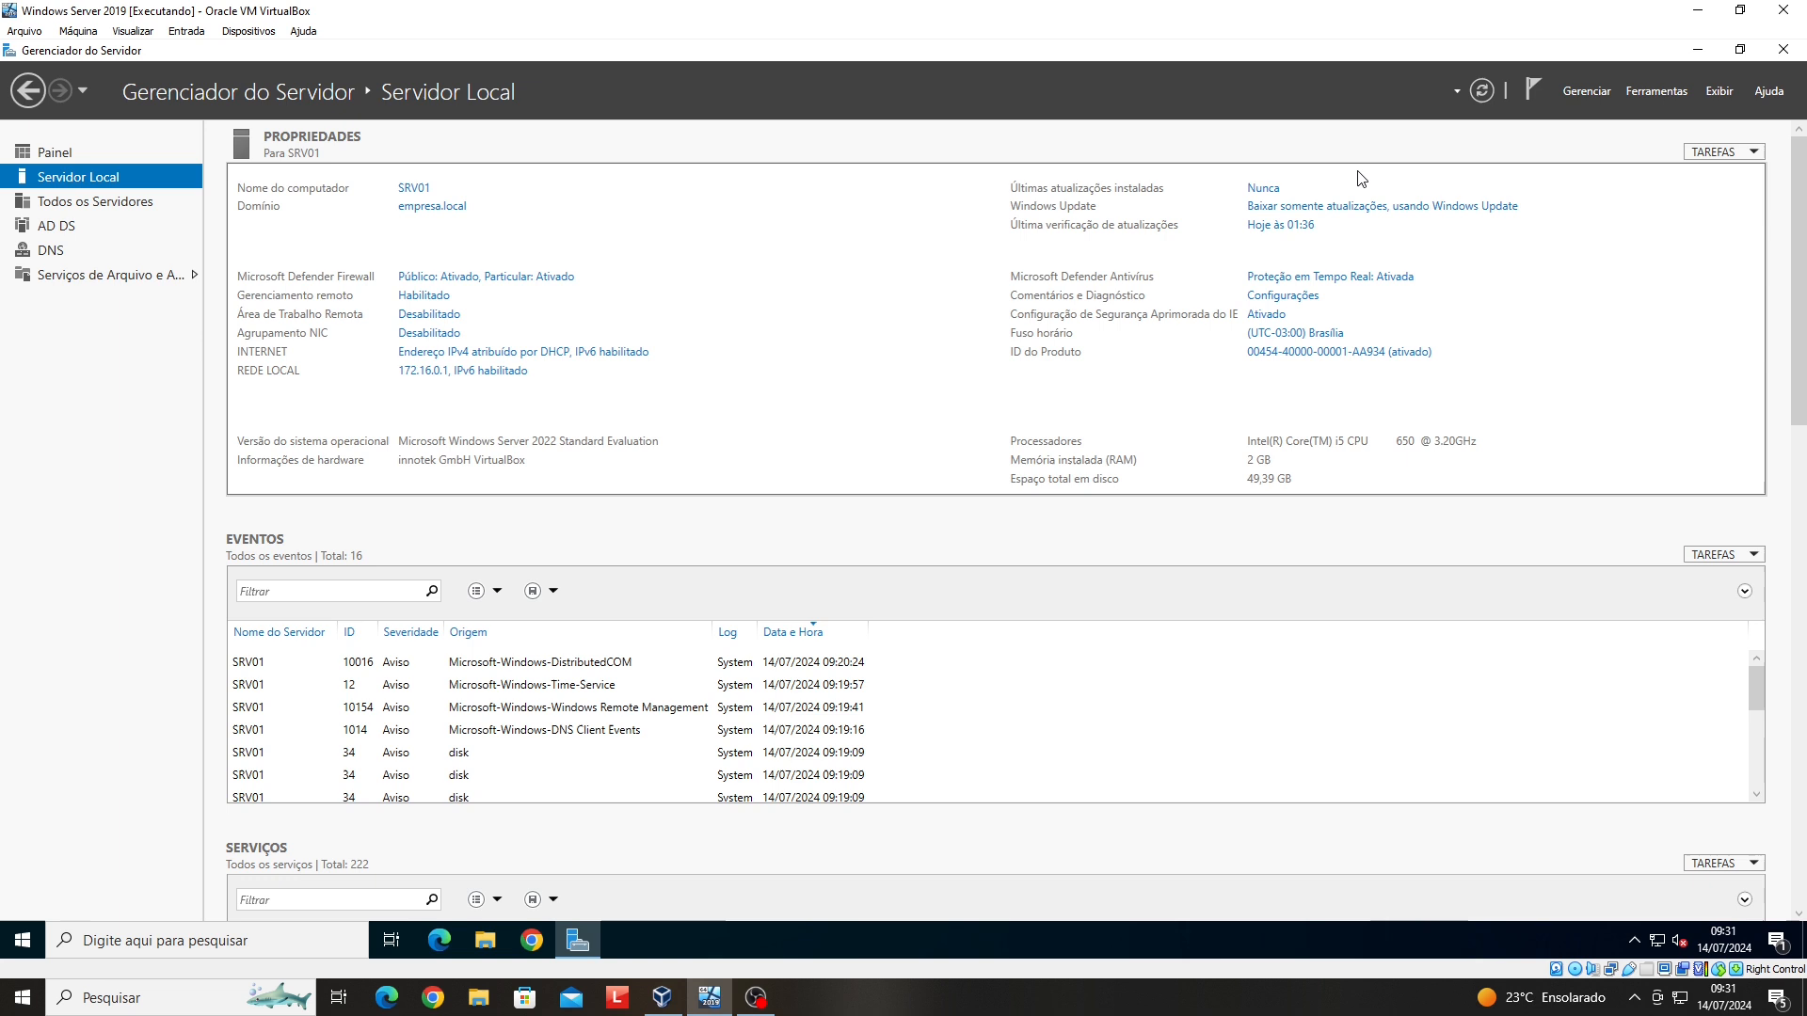
- Launch Usuários e Computadores do Active Directory from the Ferramentas menu of Gerenciador do Servidor
click(1659, 91)
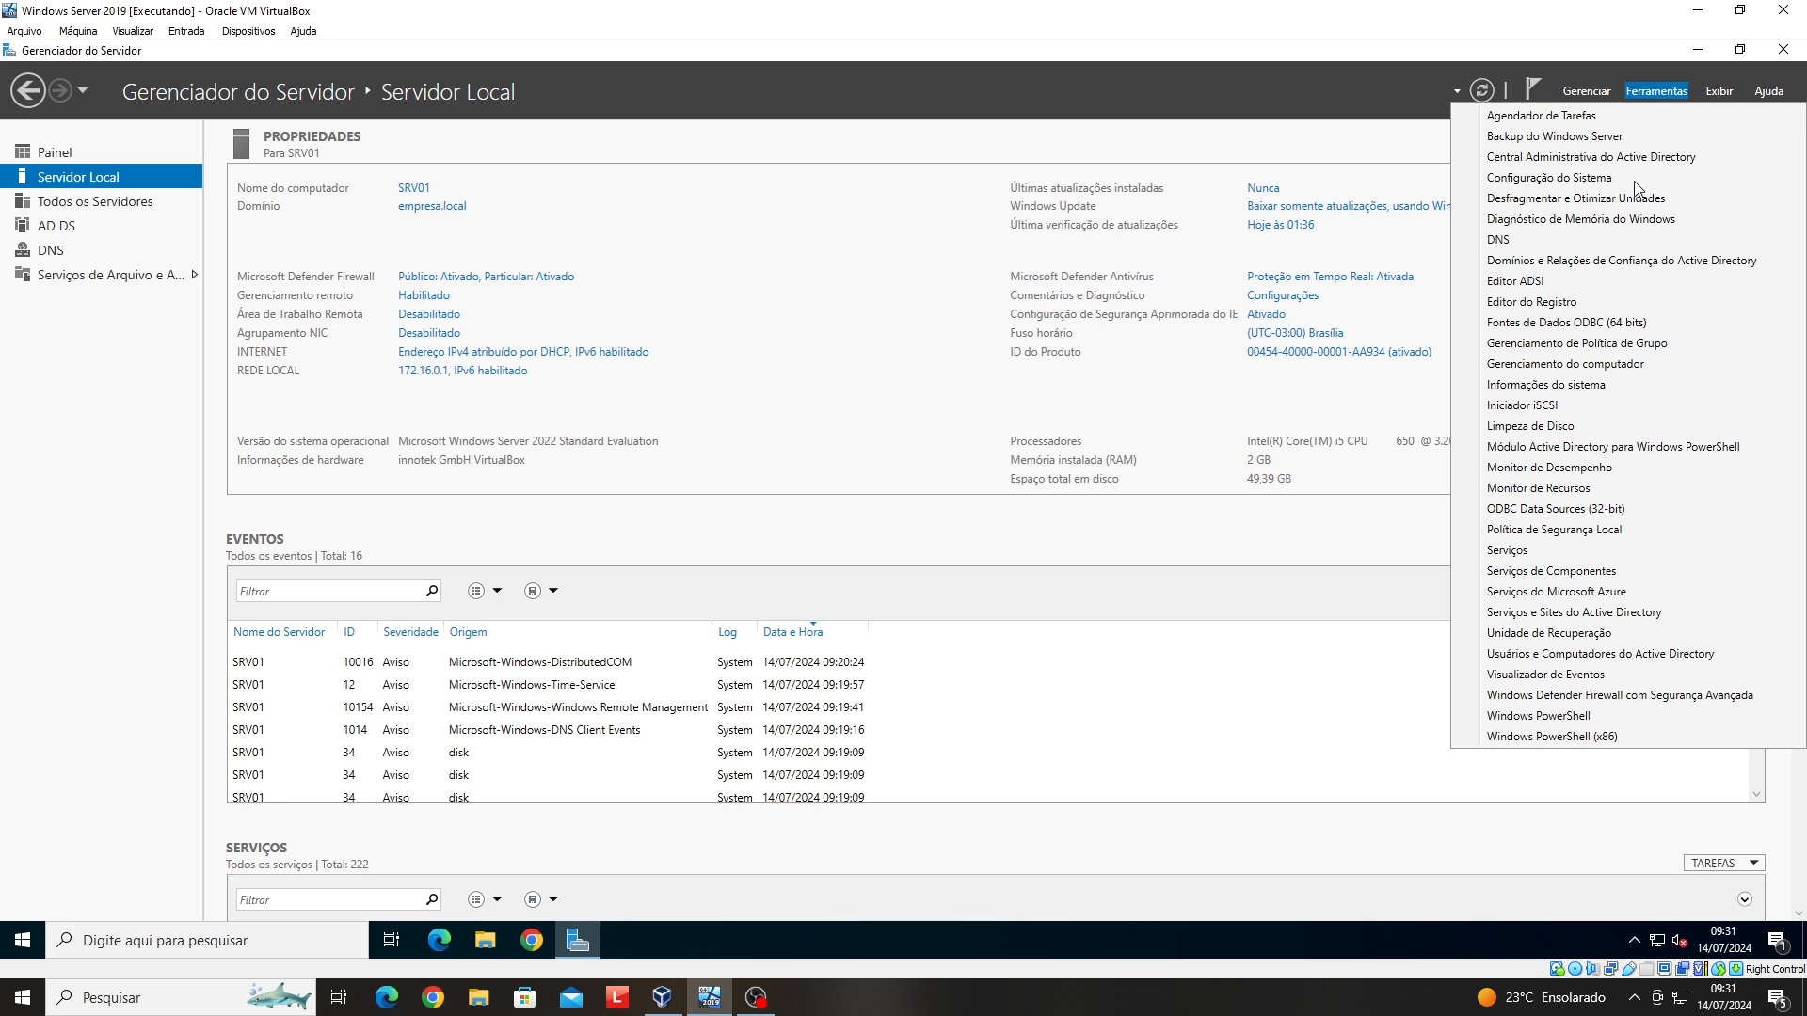
click(1628, 663)
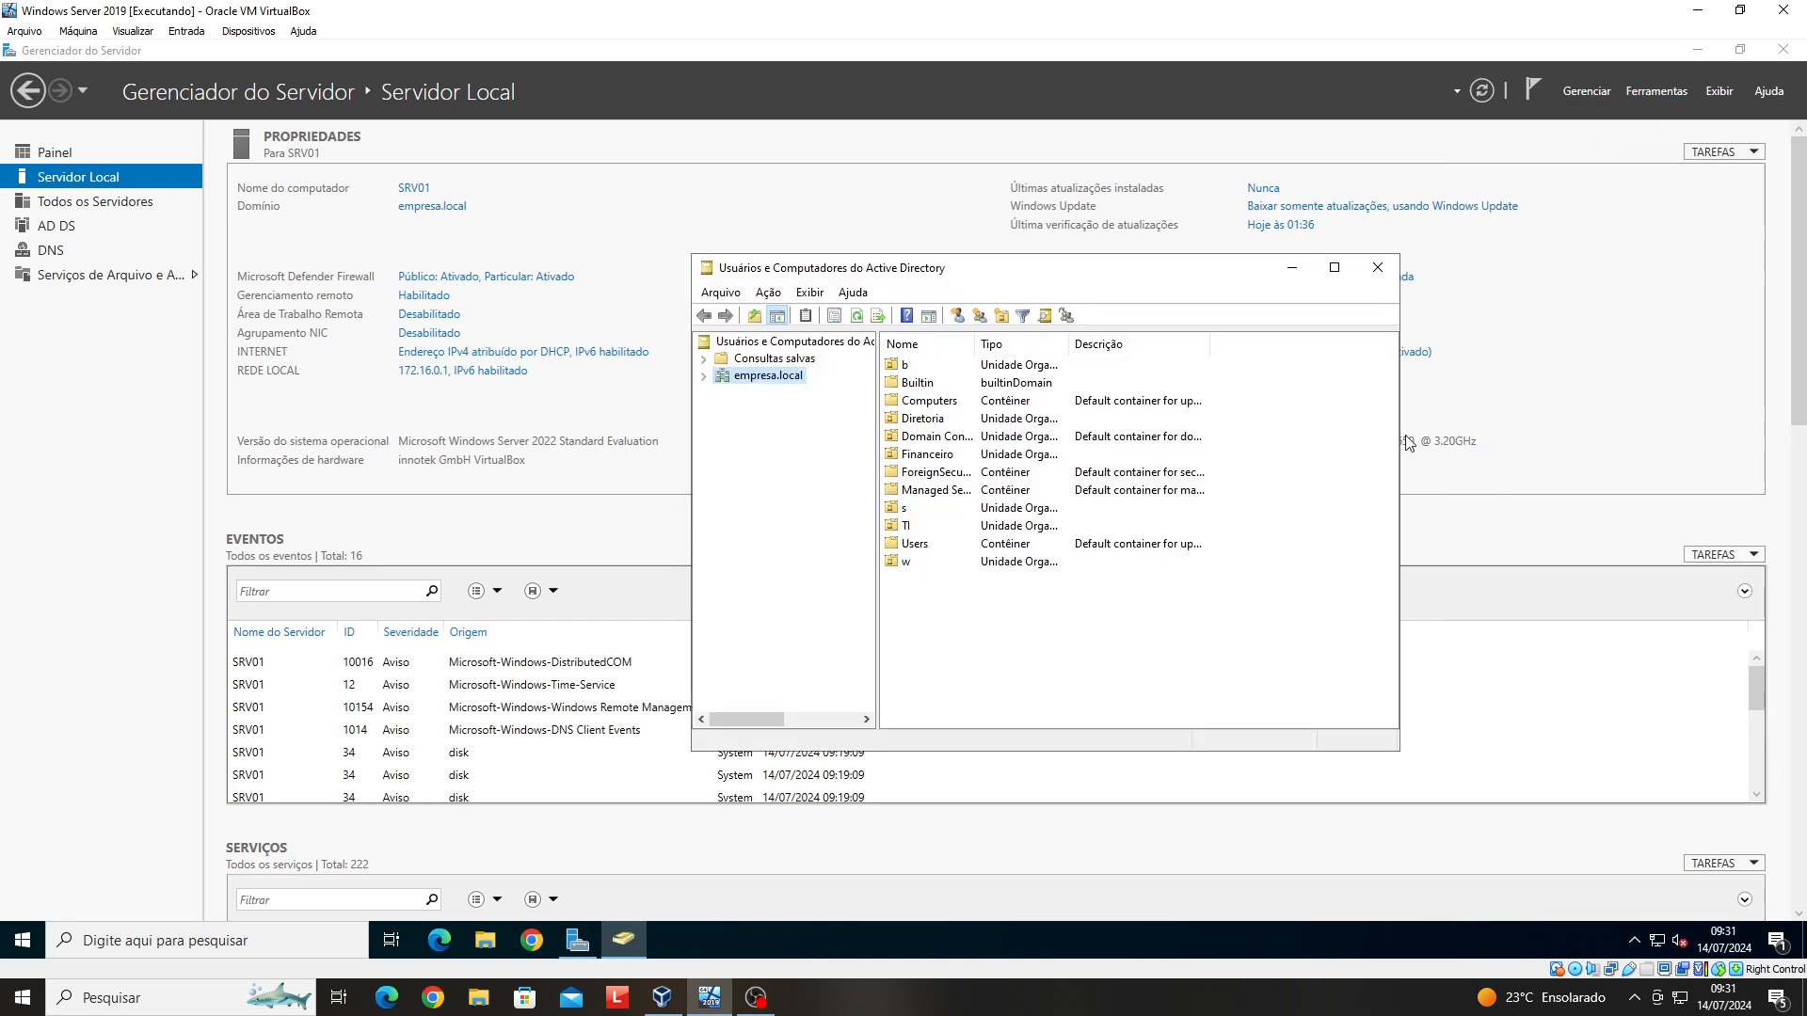
click(704, 376)
click(704, 377)
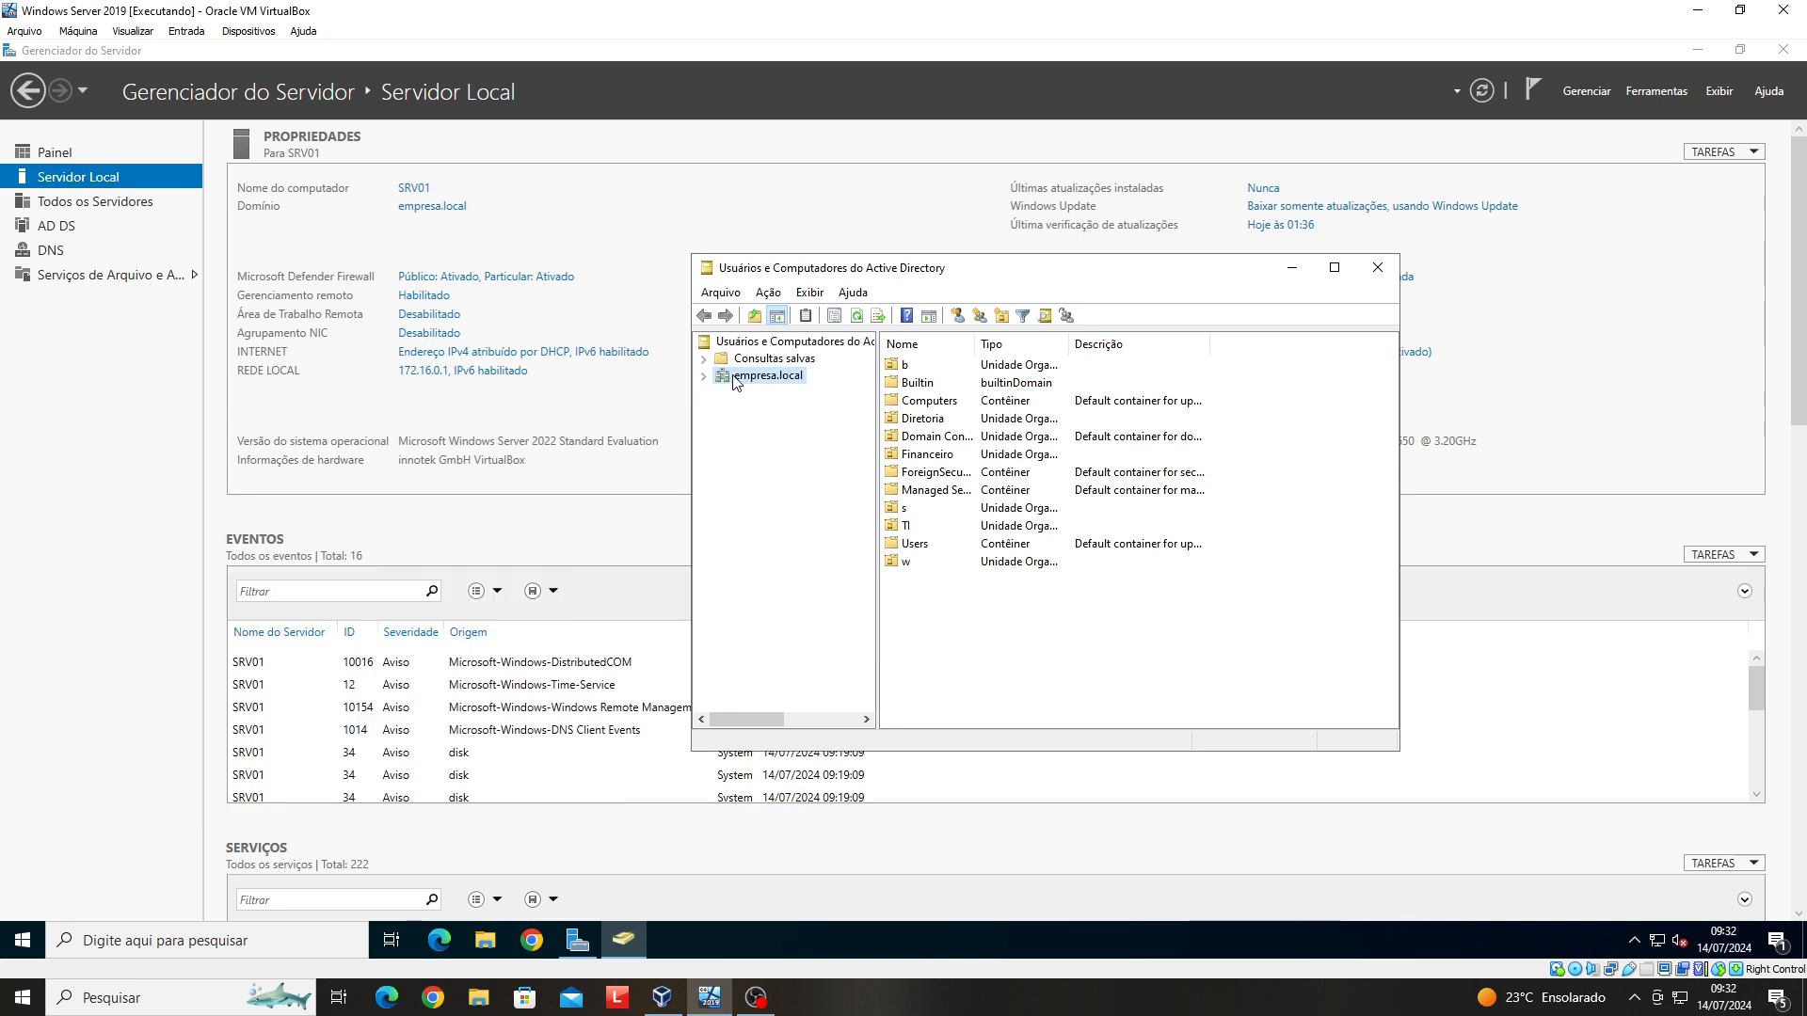
- Expand empresa.local, select the Diretoria OU and open its Novo menu for a new user
click(705, 376)
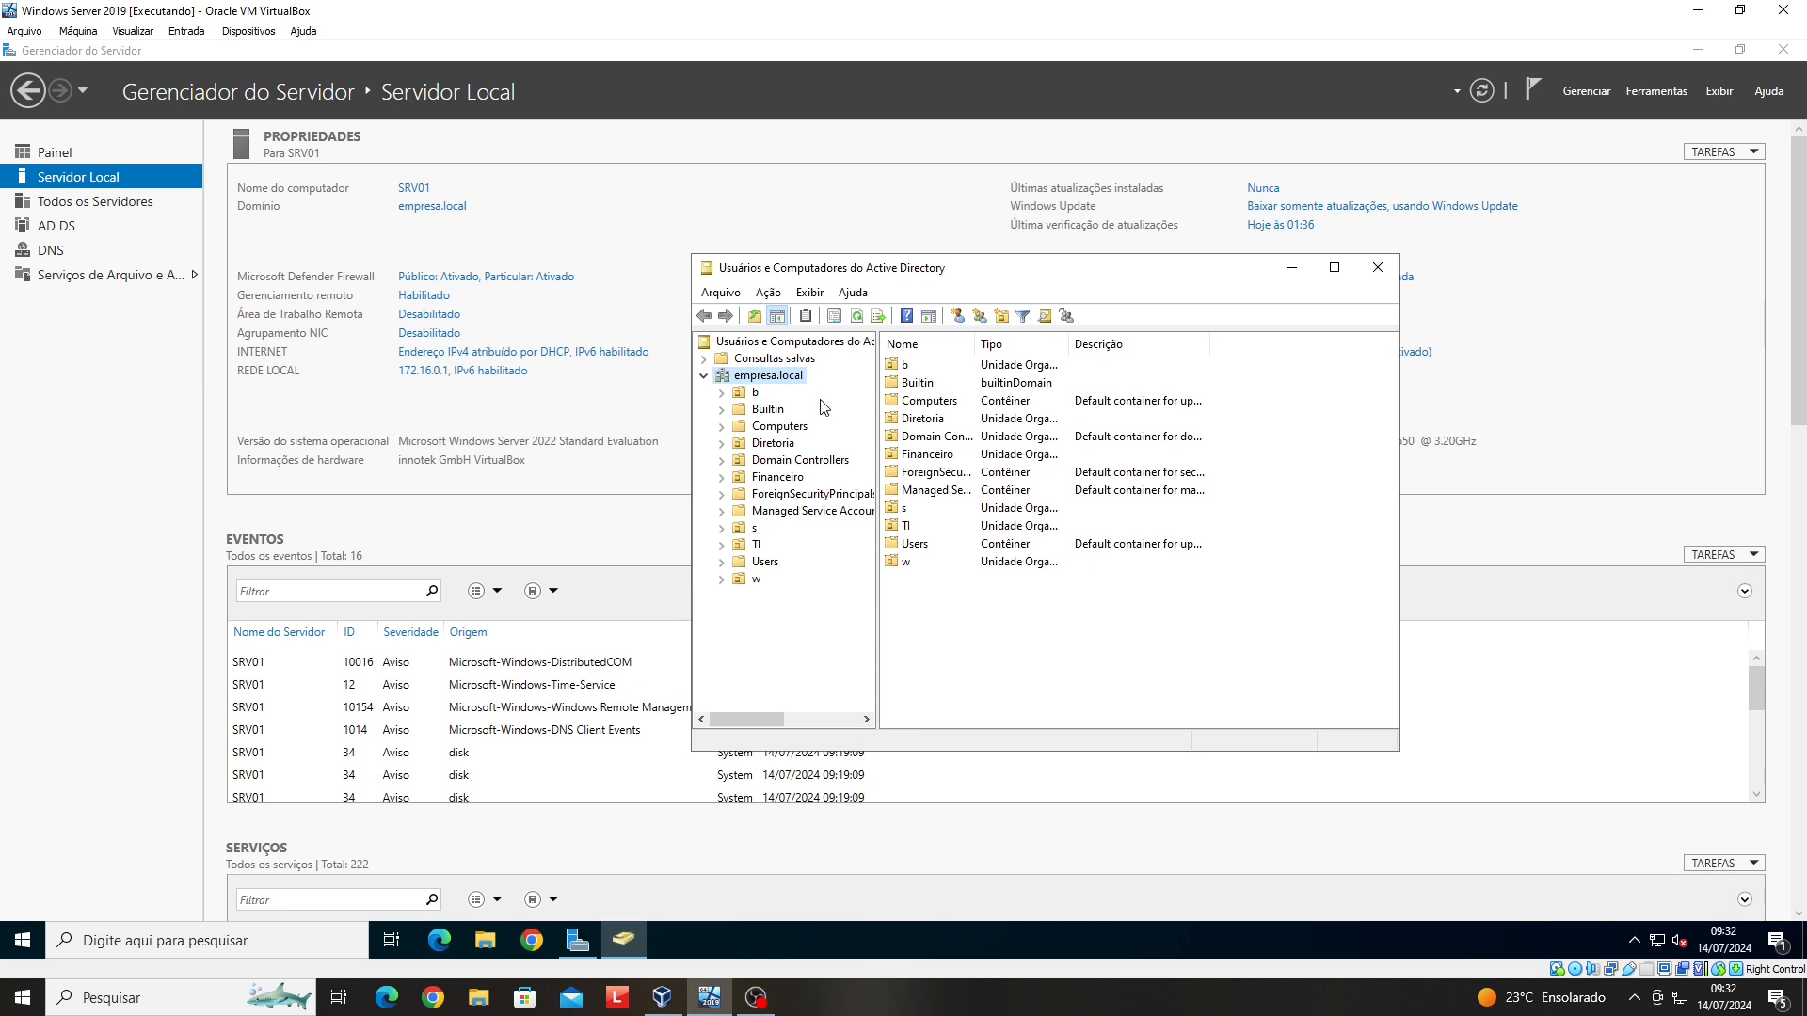
click(778, 444)
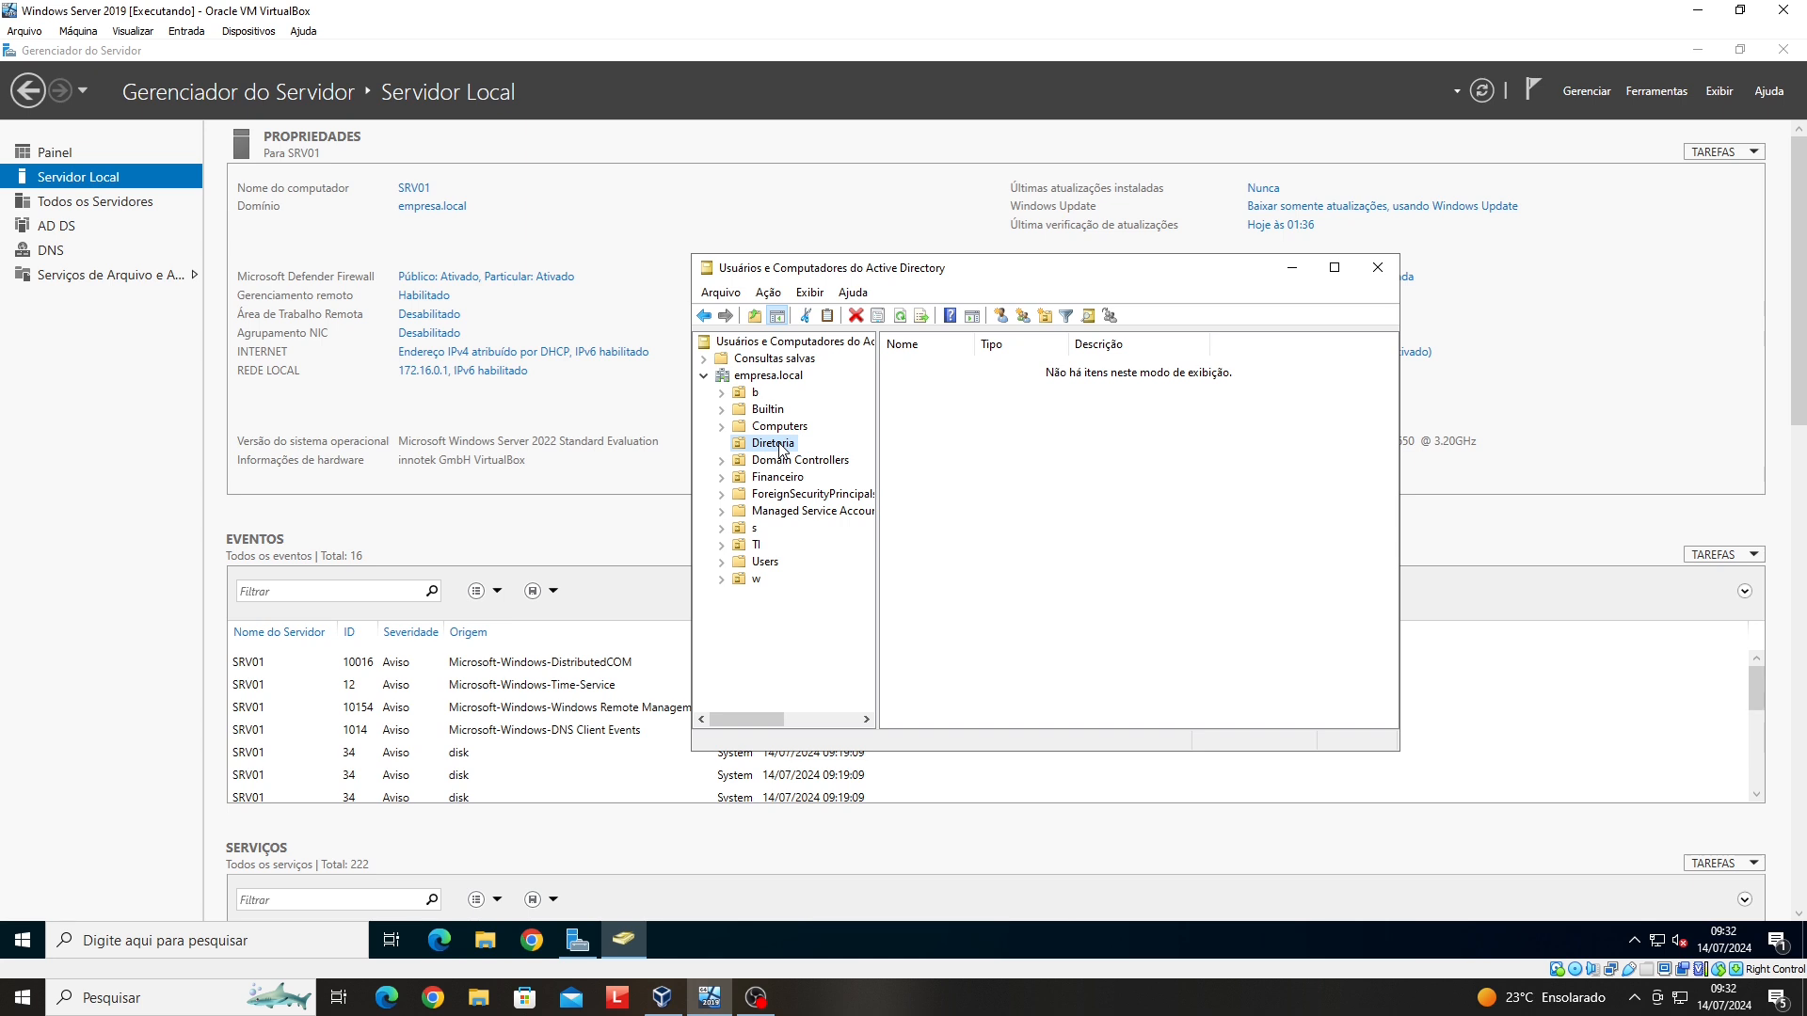
right_click(780, 451)
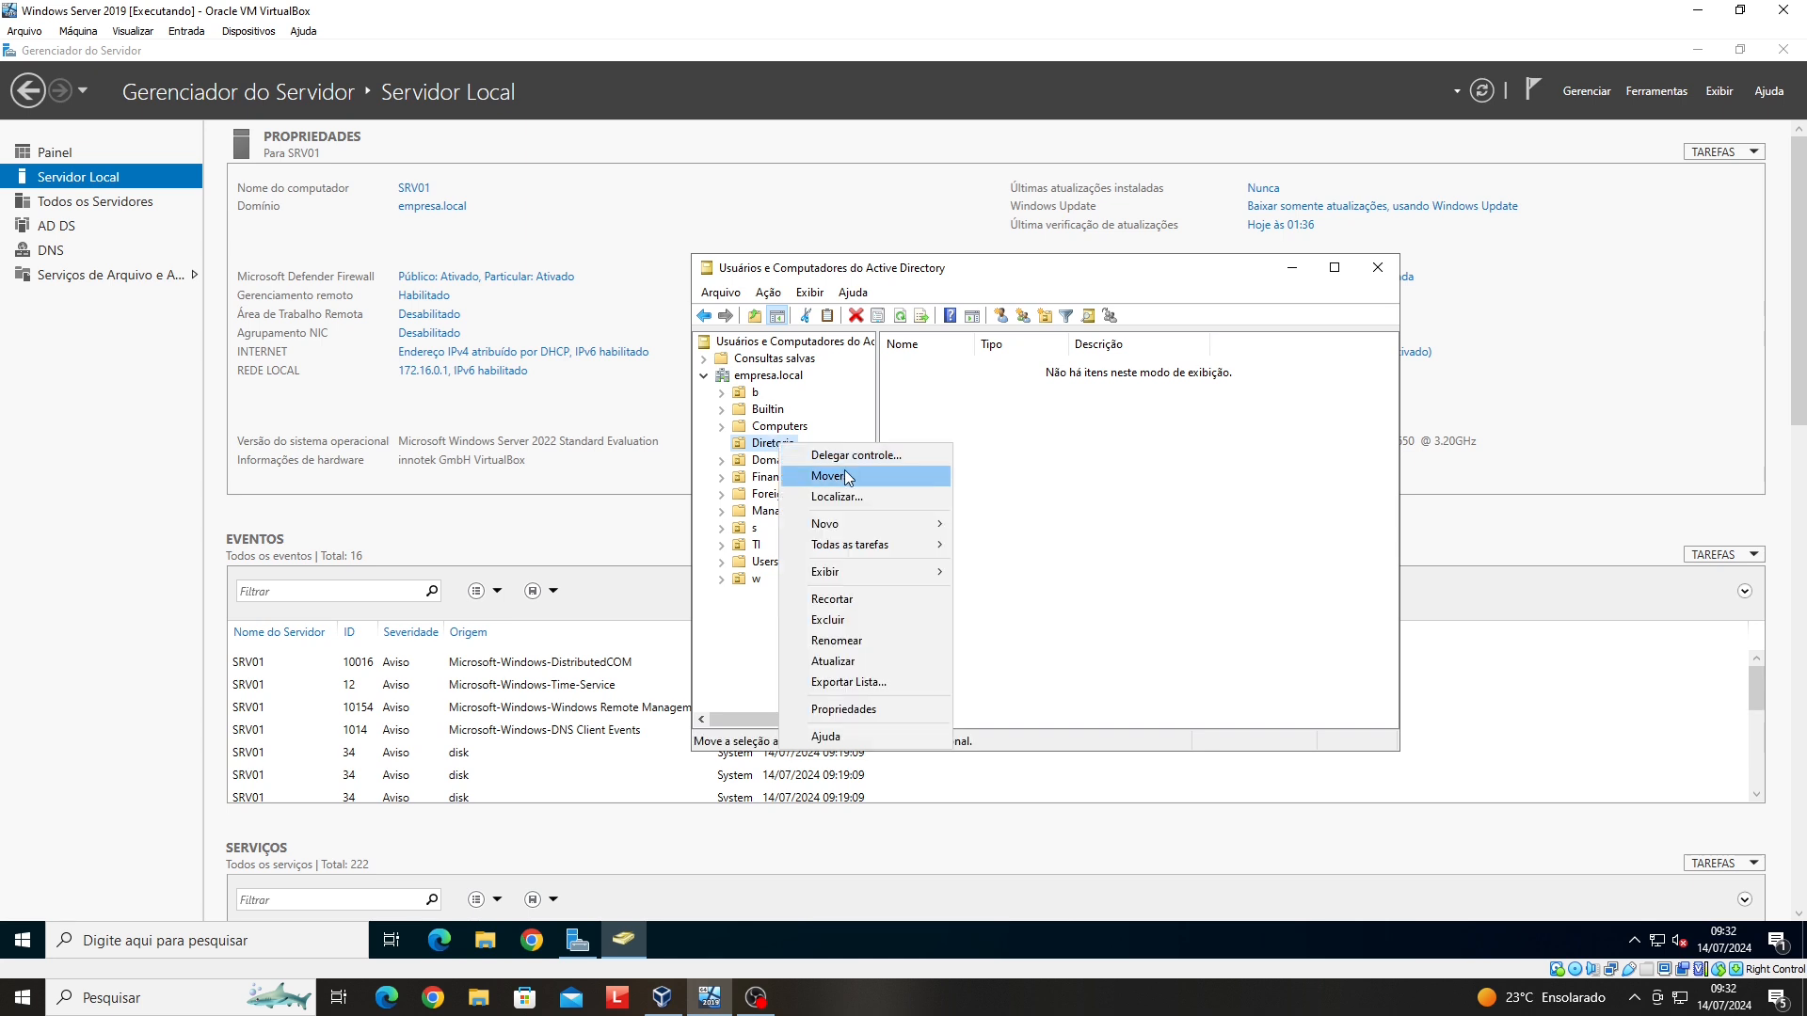
mouse_move(870, 527)
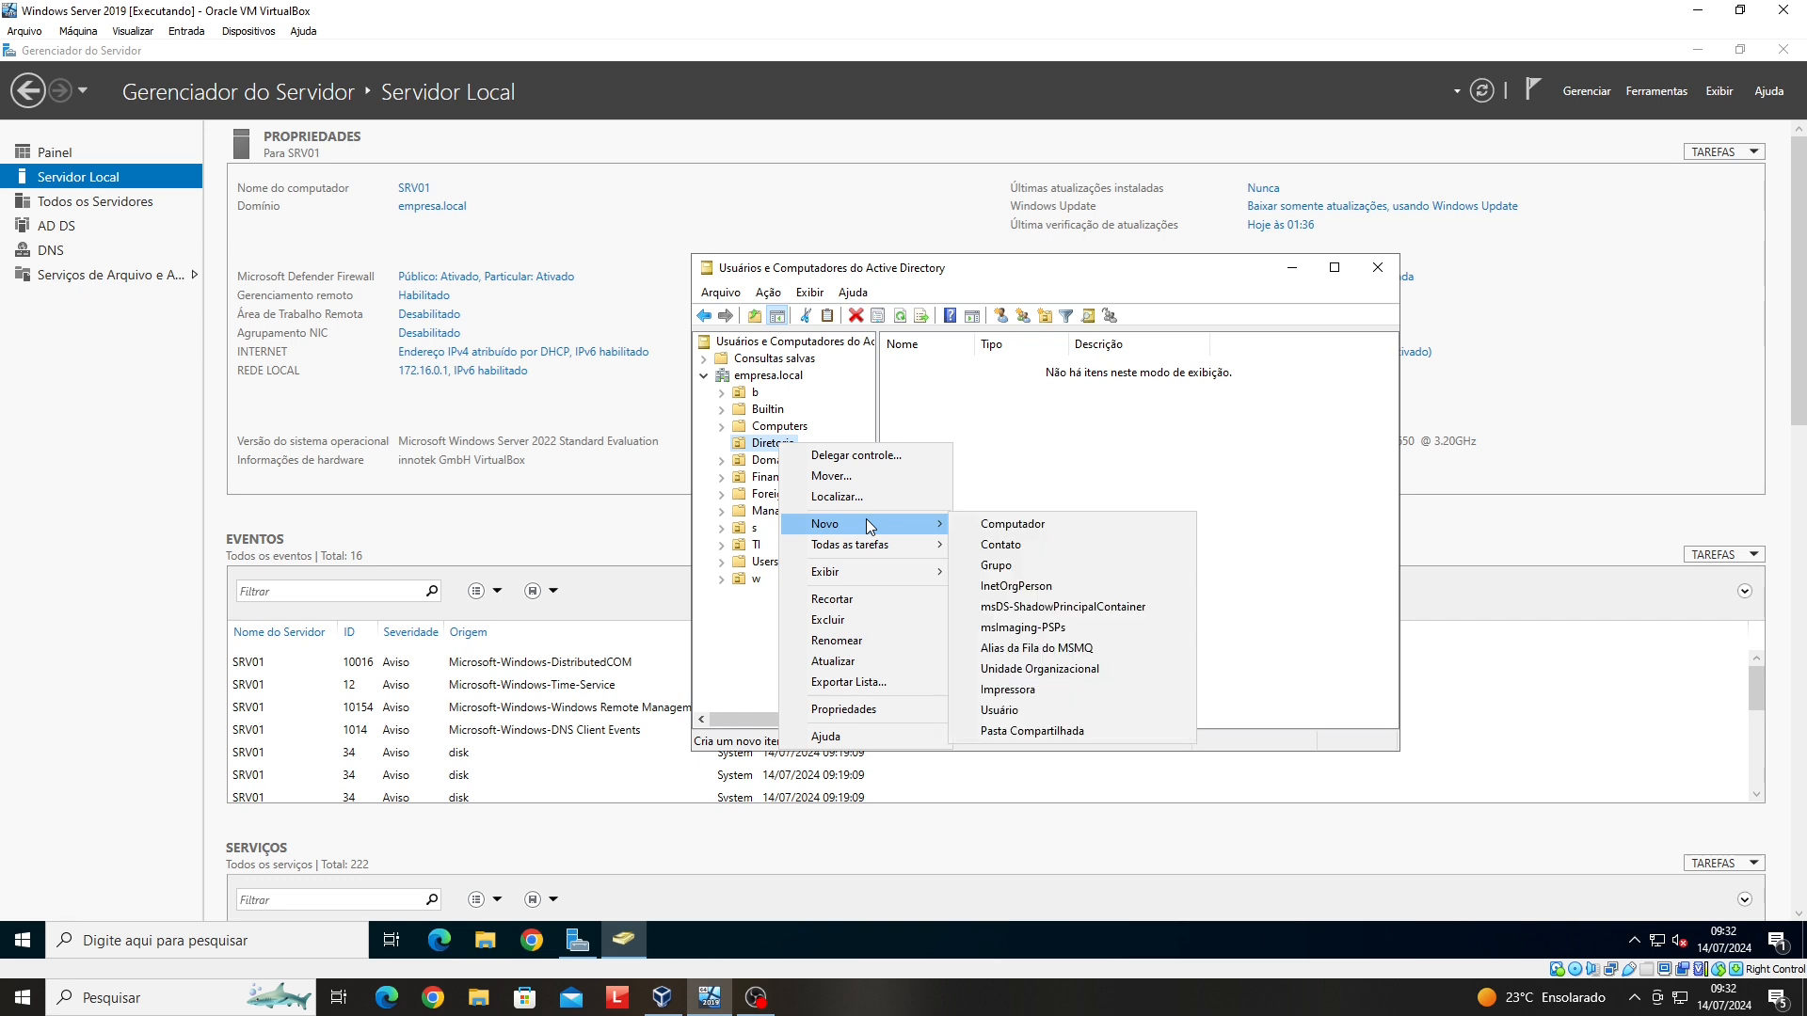
- Enter the new Diretoria user's first name, logon name and surname, then continue to the password page
click(1036, 711)
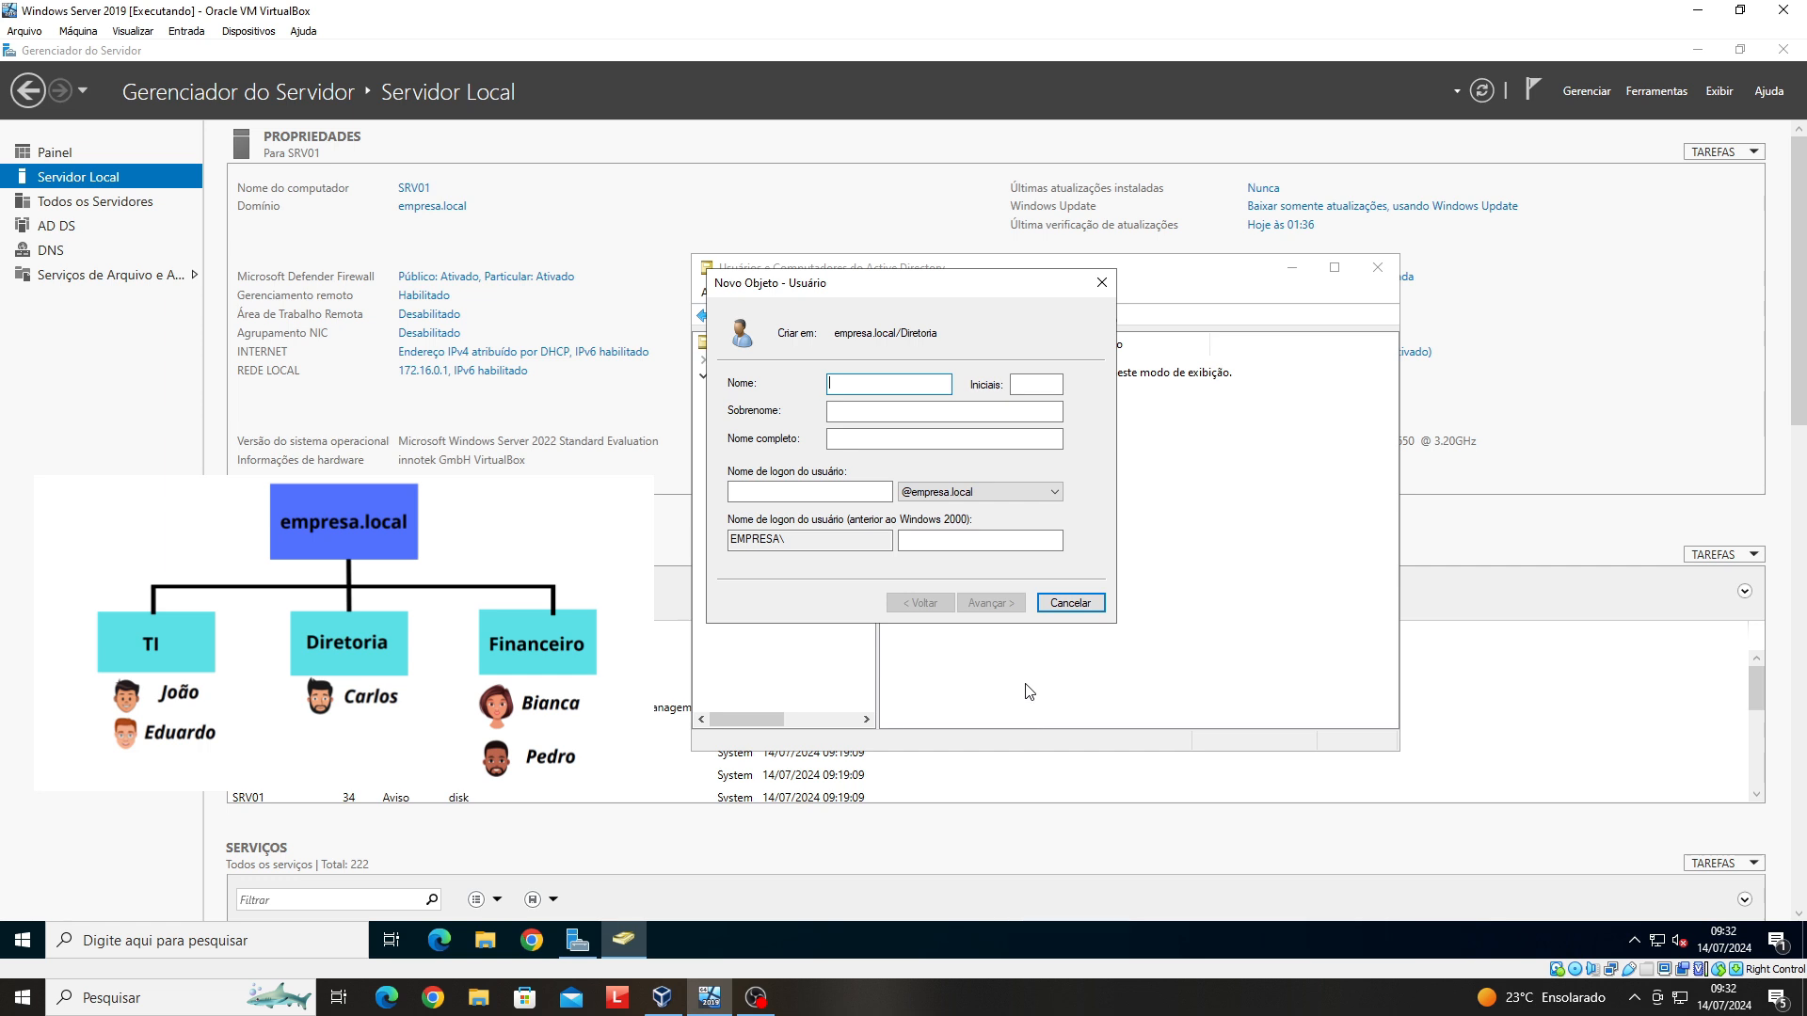
click(806, 493)
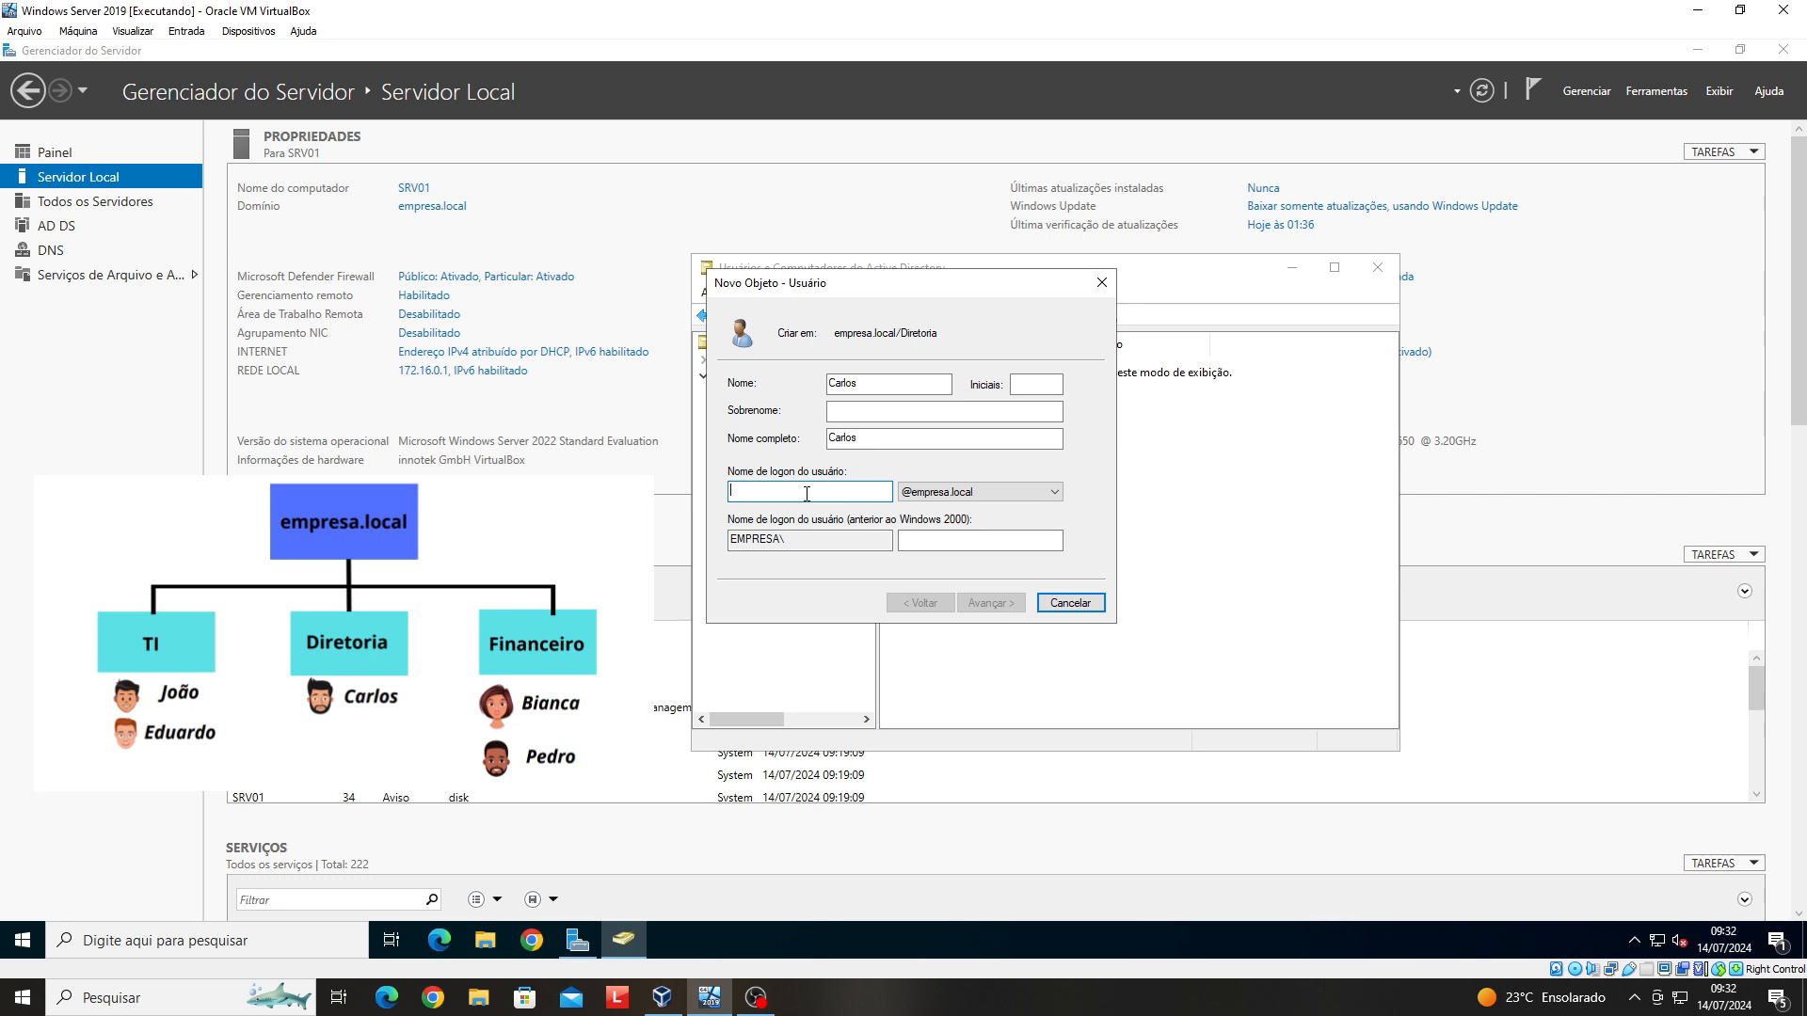
text(carlos)
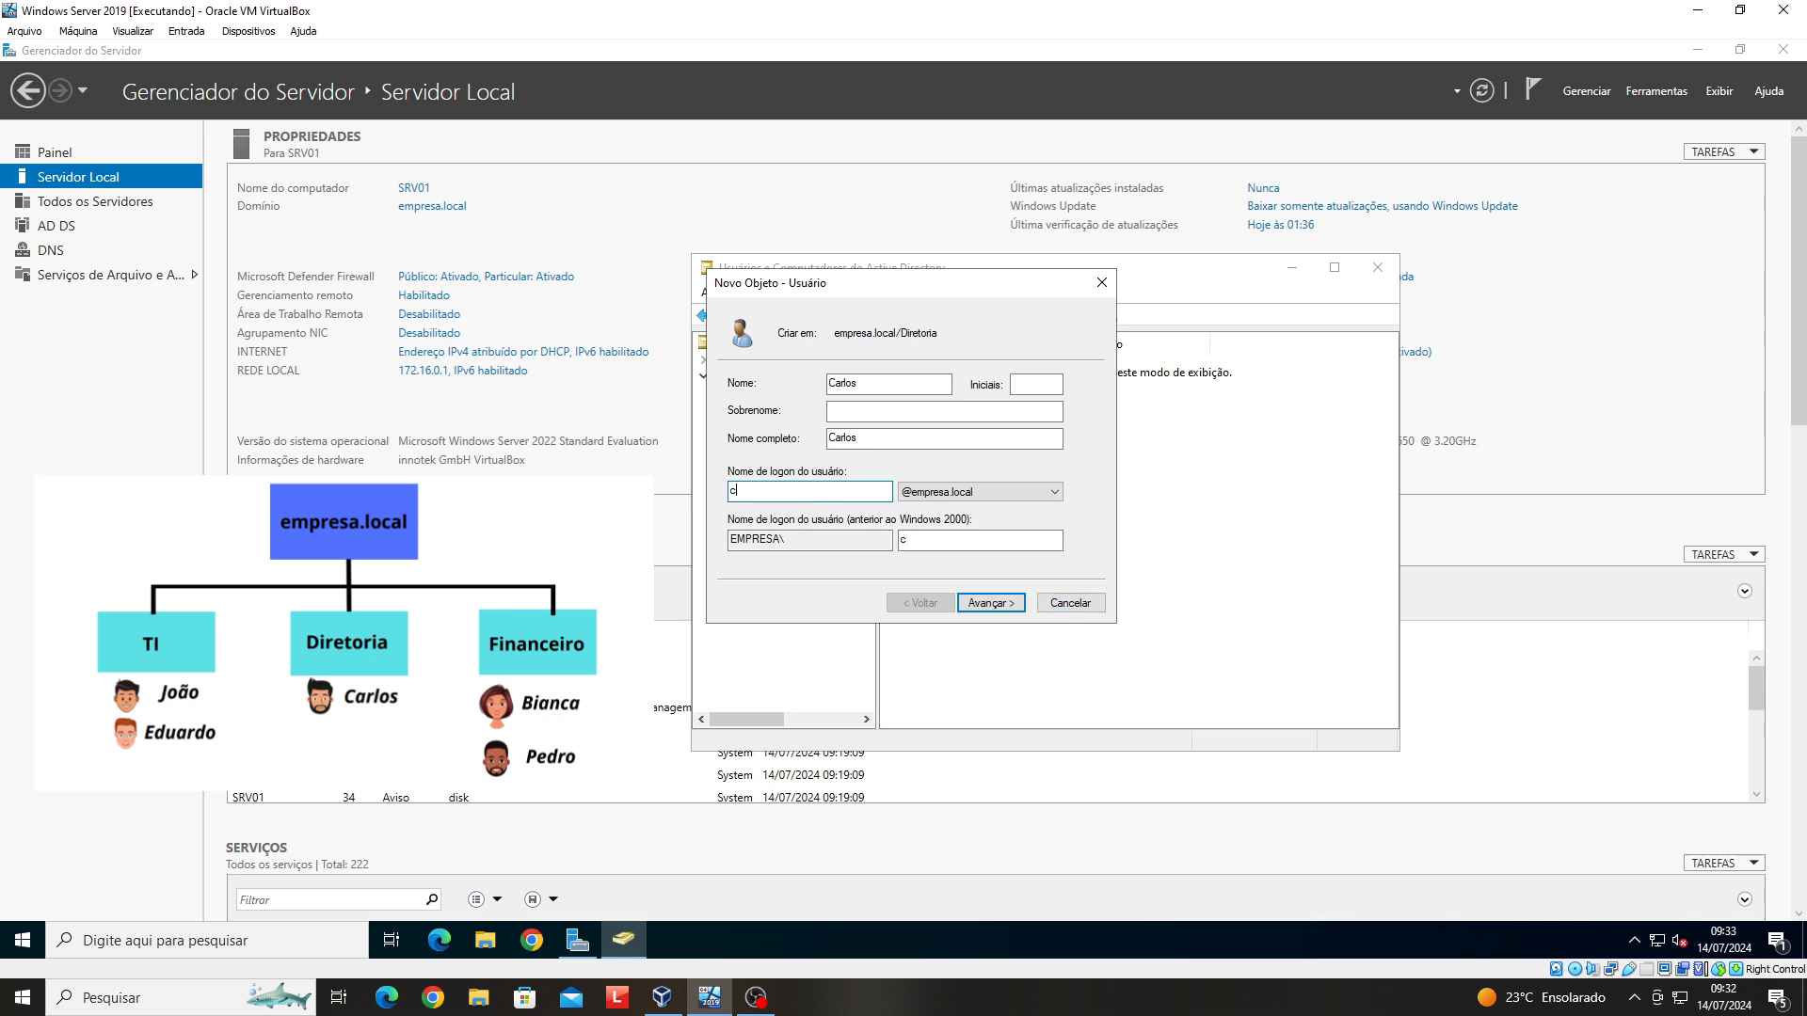
click(851, 412)
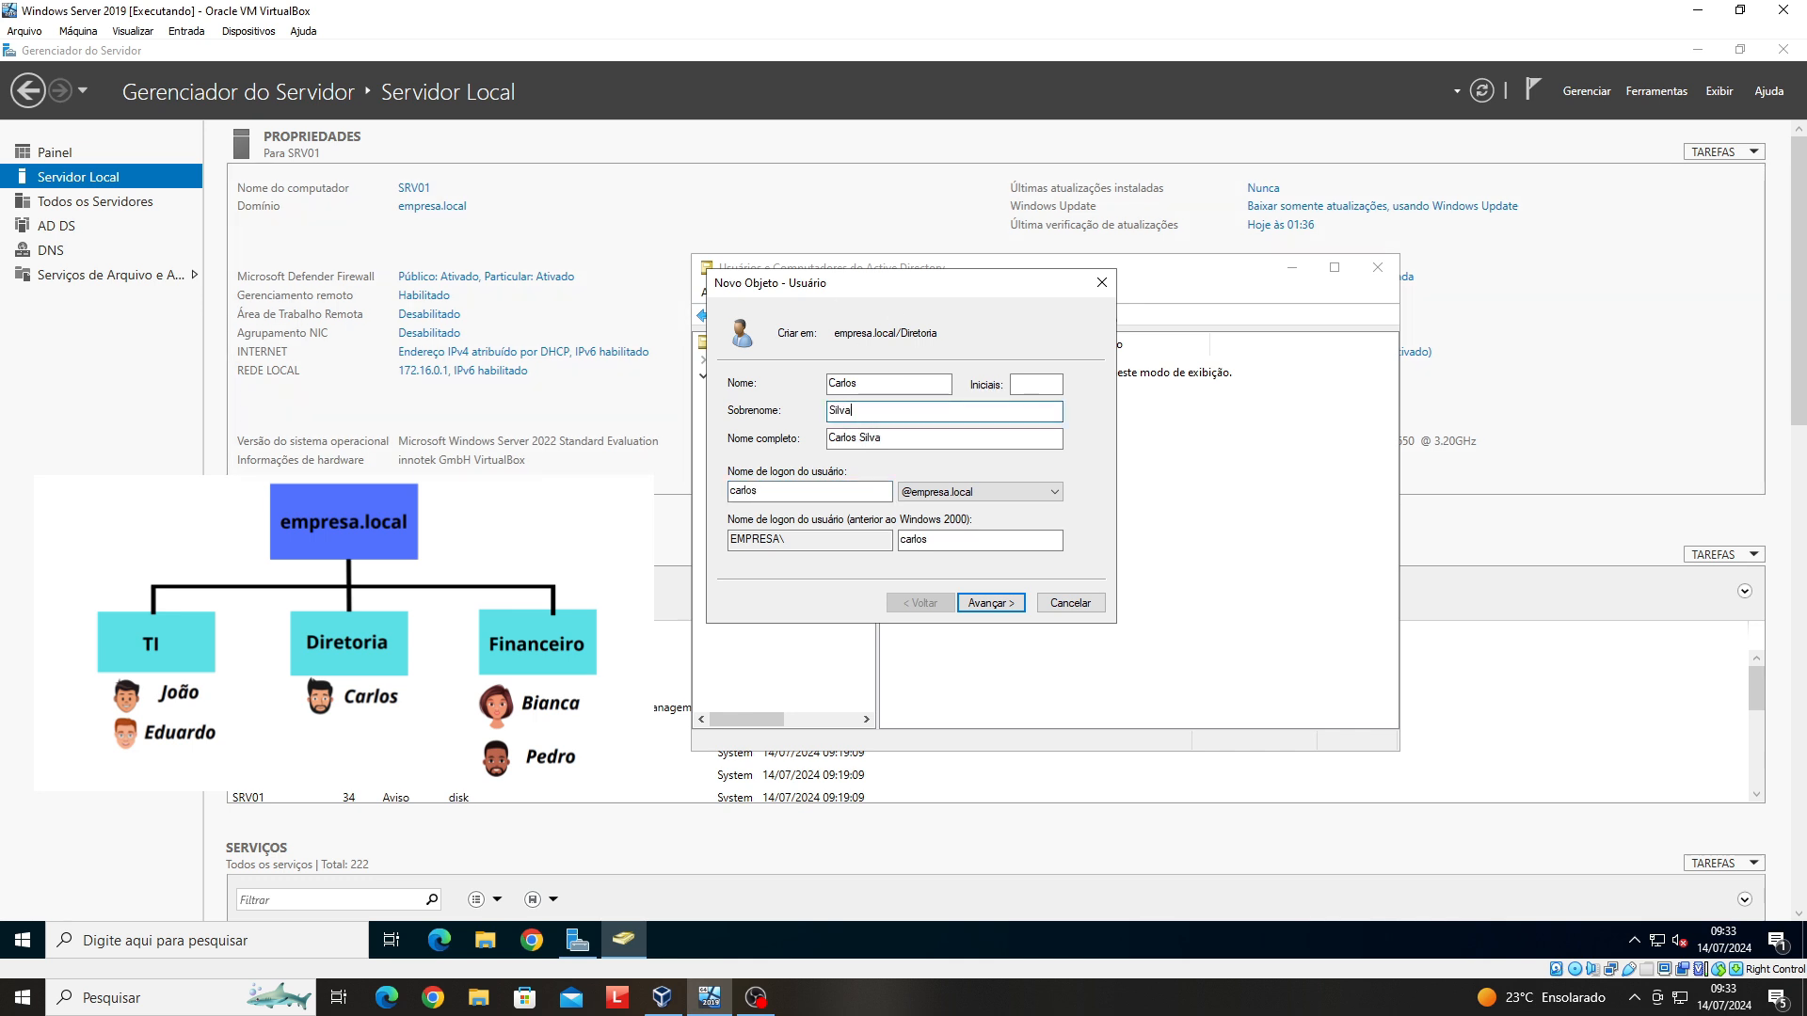
click(991, 607)
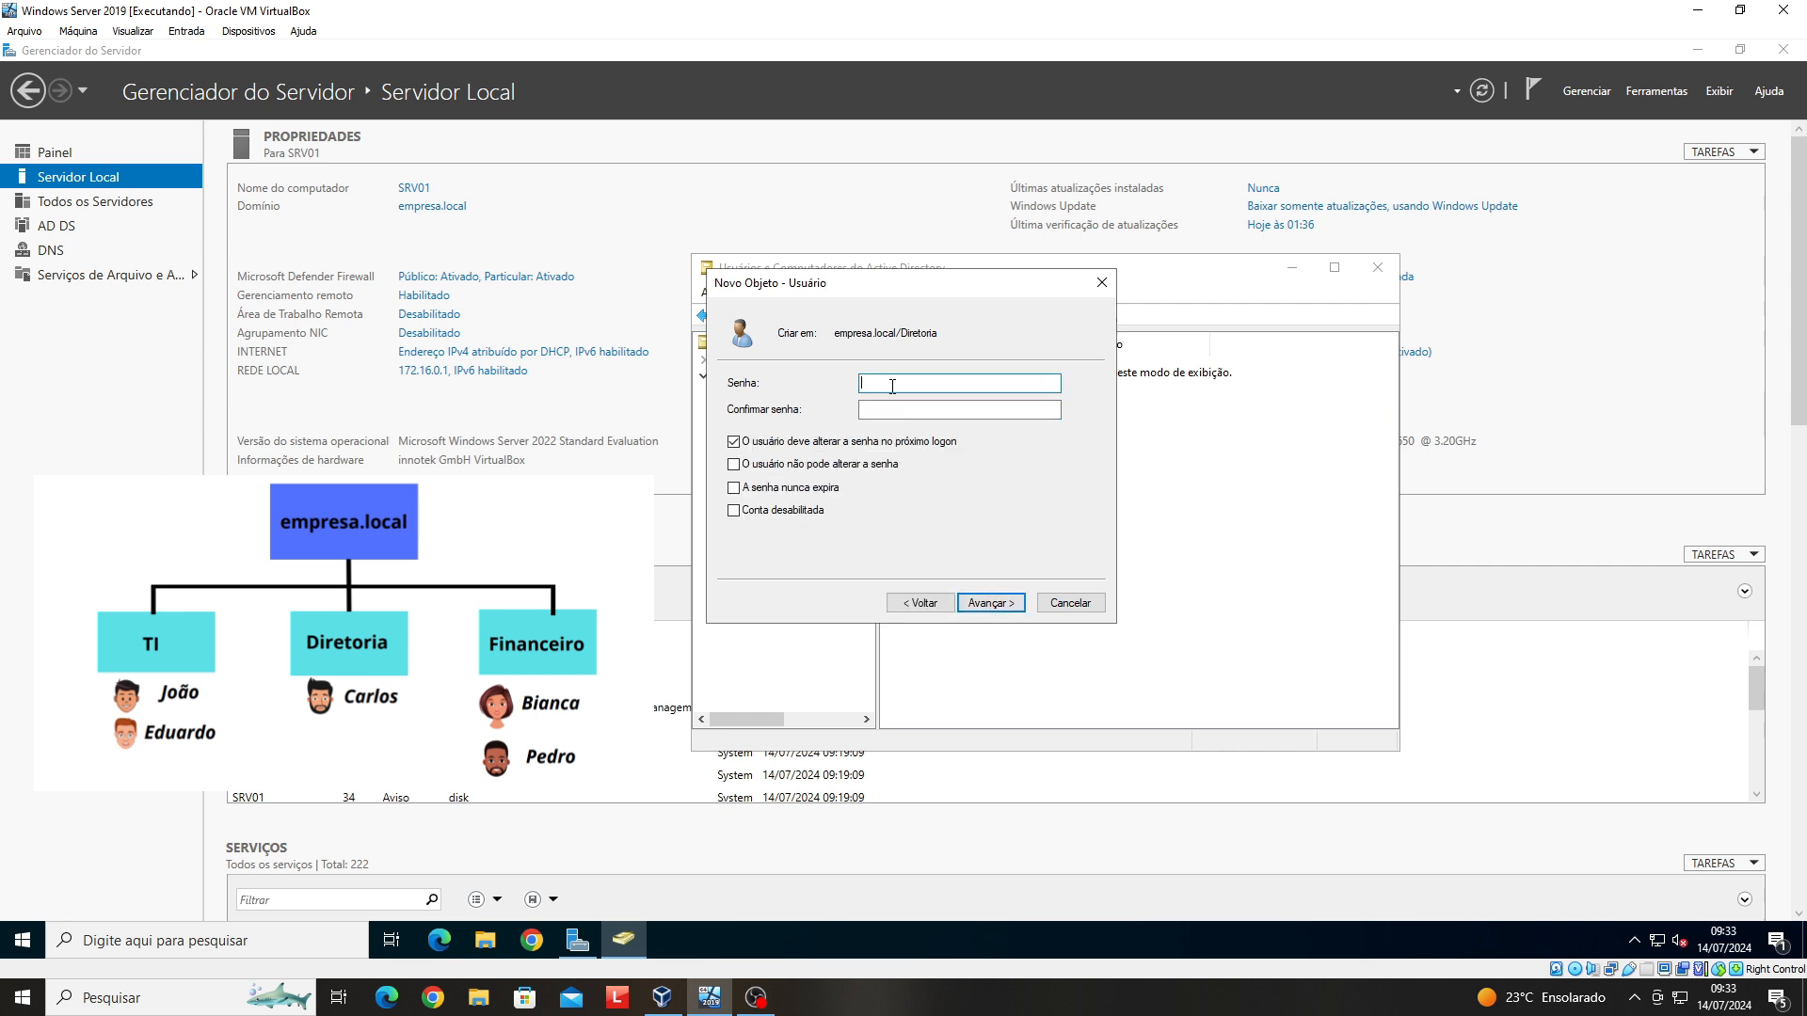
- Enter and confirm the new user's password, keeping change-at-next-logon required
text(•••••••••)
click(912, 412)
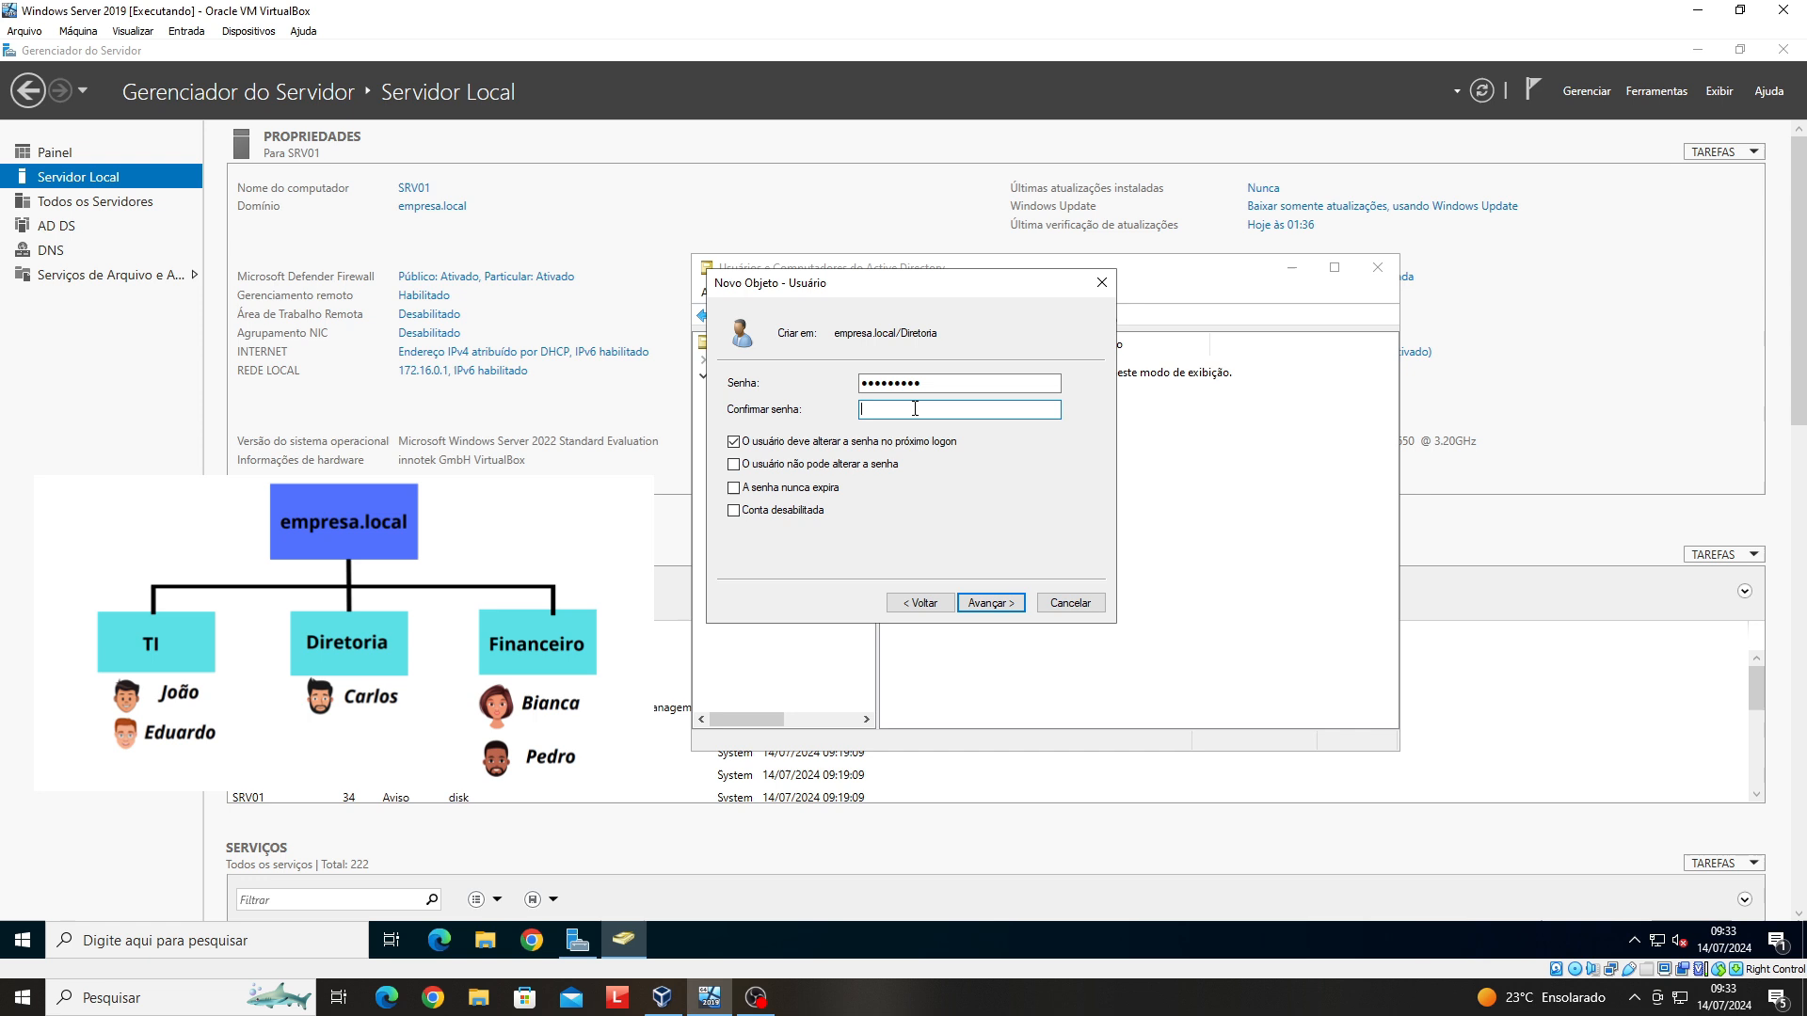
text(•••••••••)
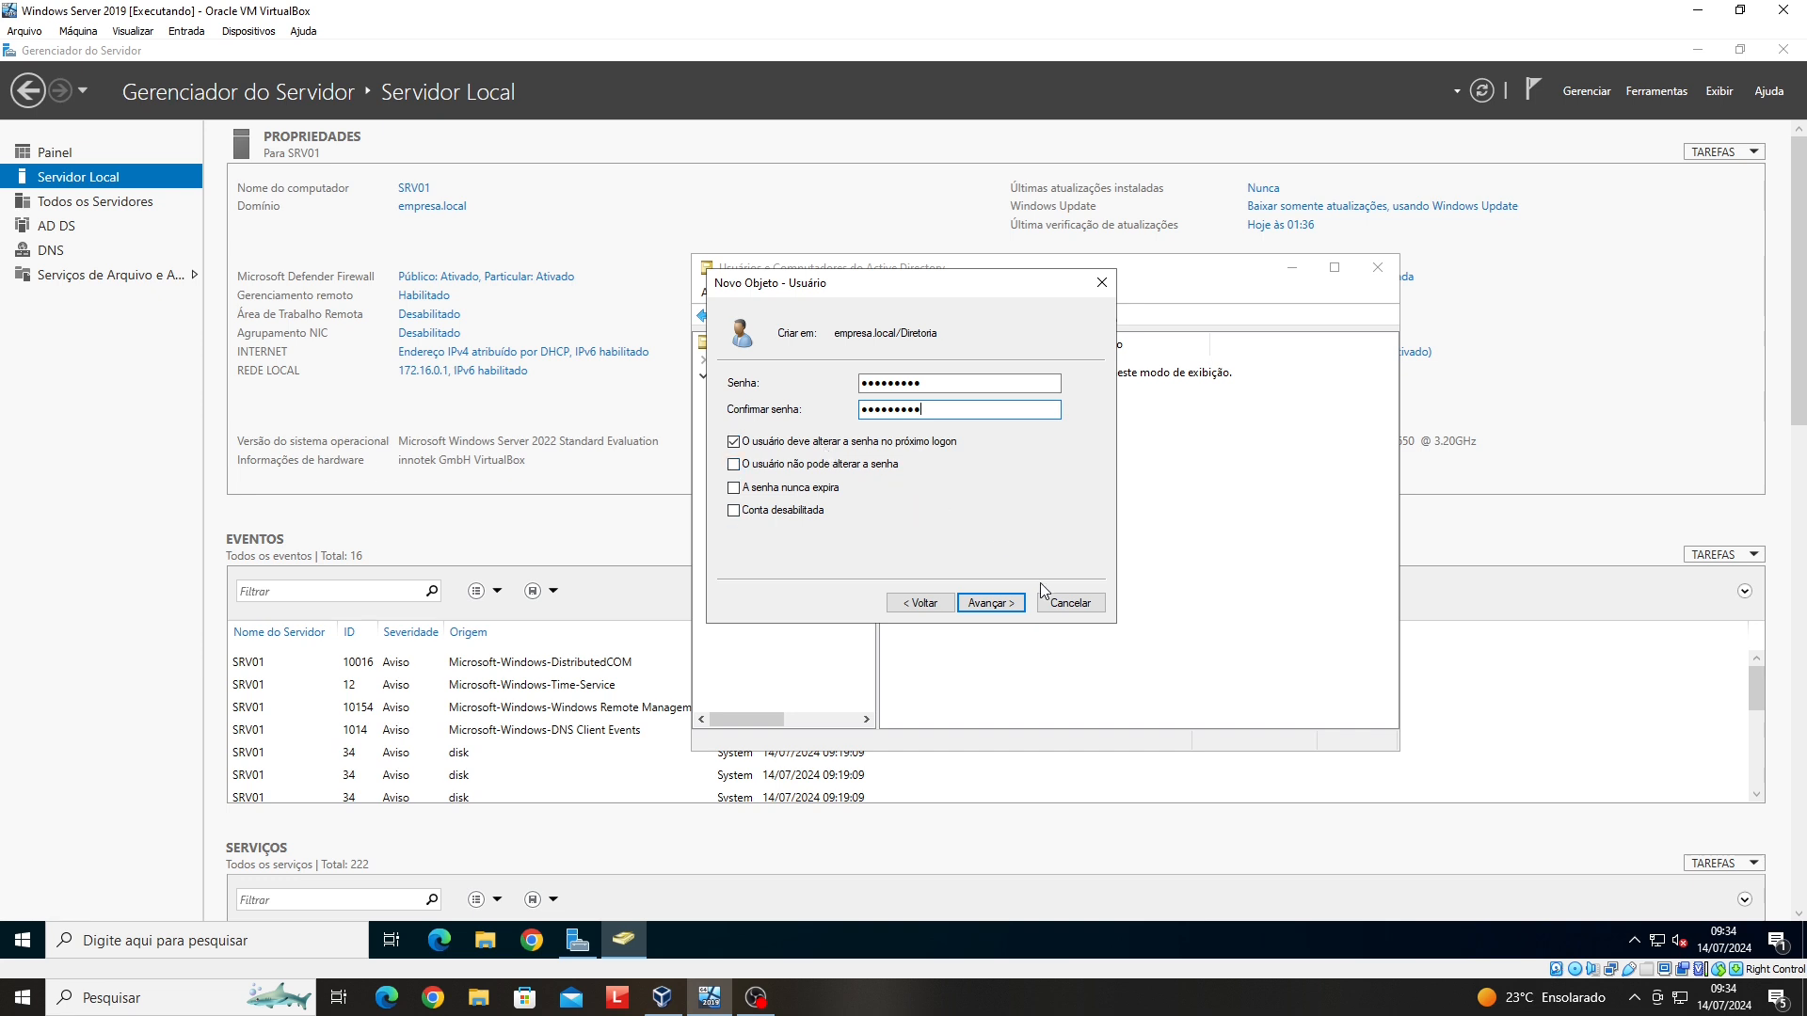
- Complete the new-user wizard and open the new Diretoria user's Propriedades dialog
click(1010, 609)
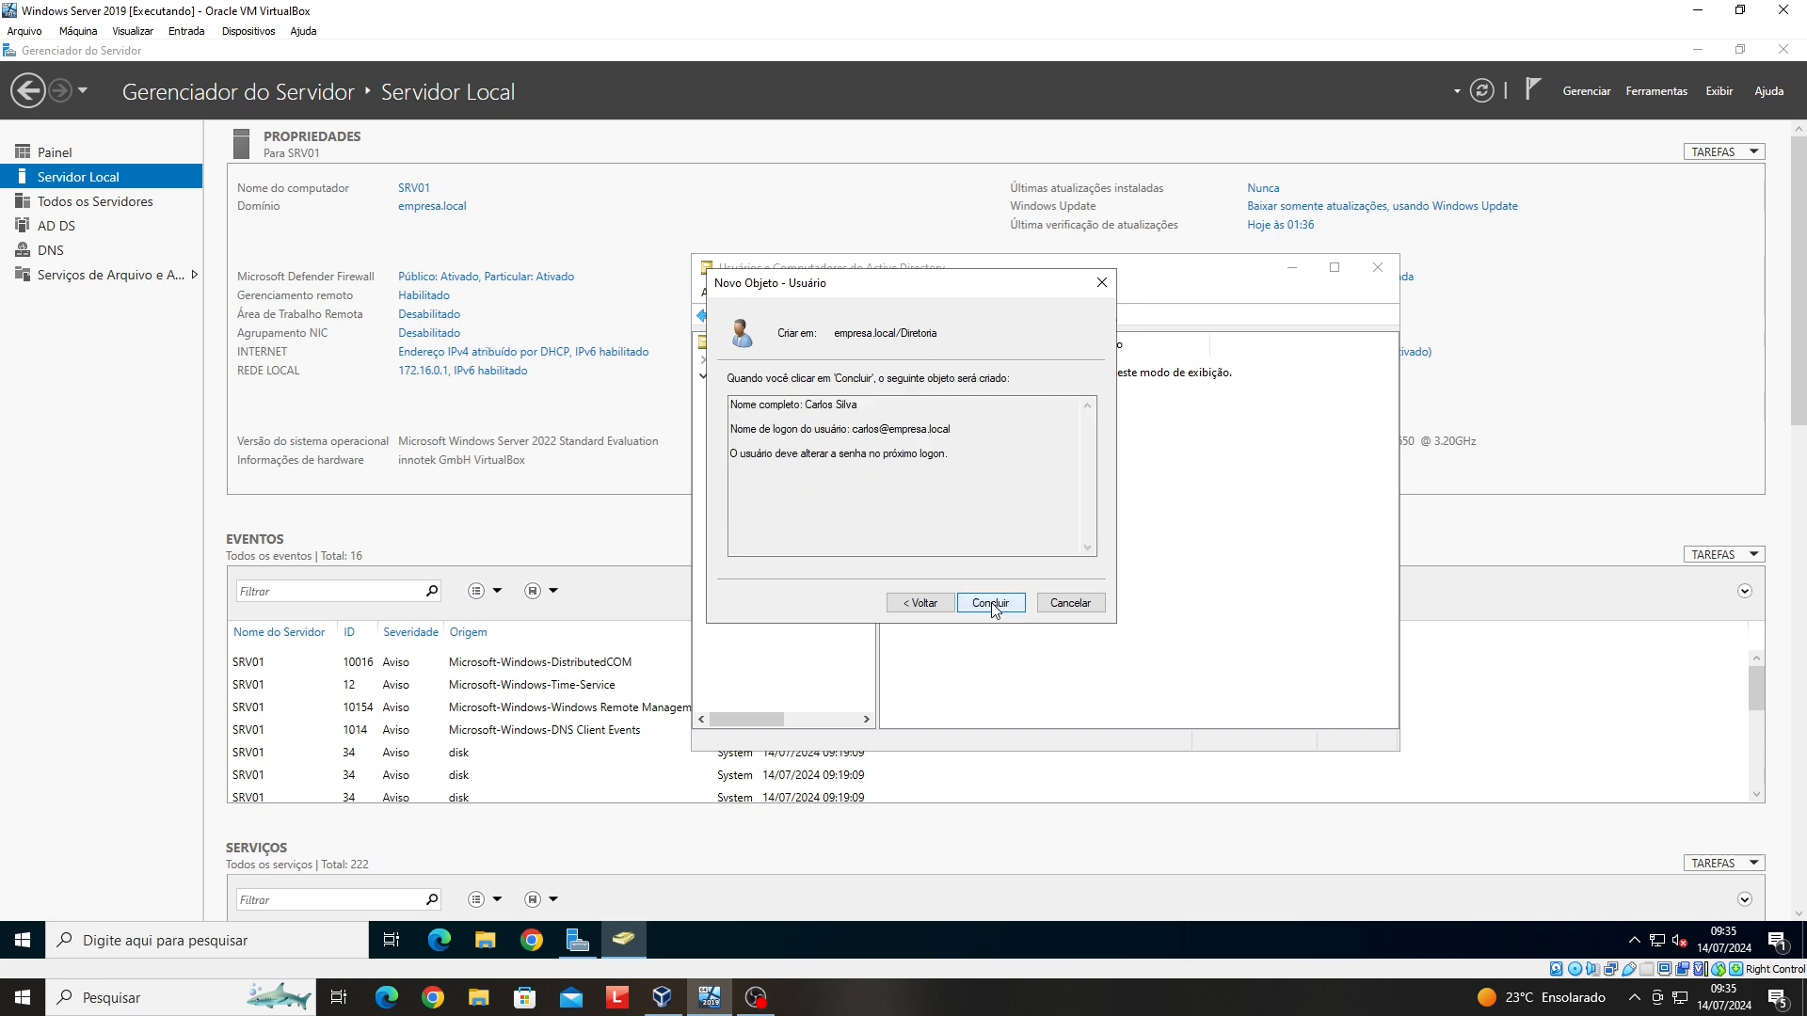
click(991, 605)
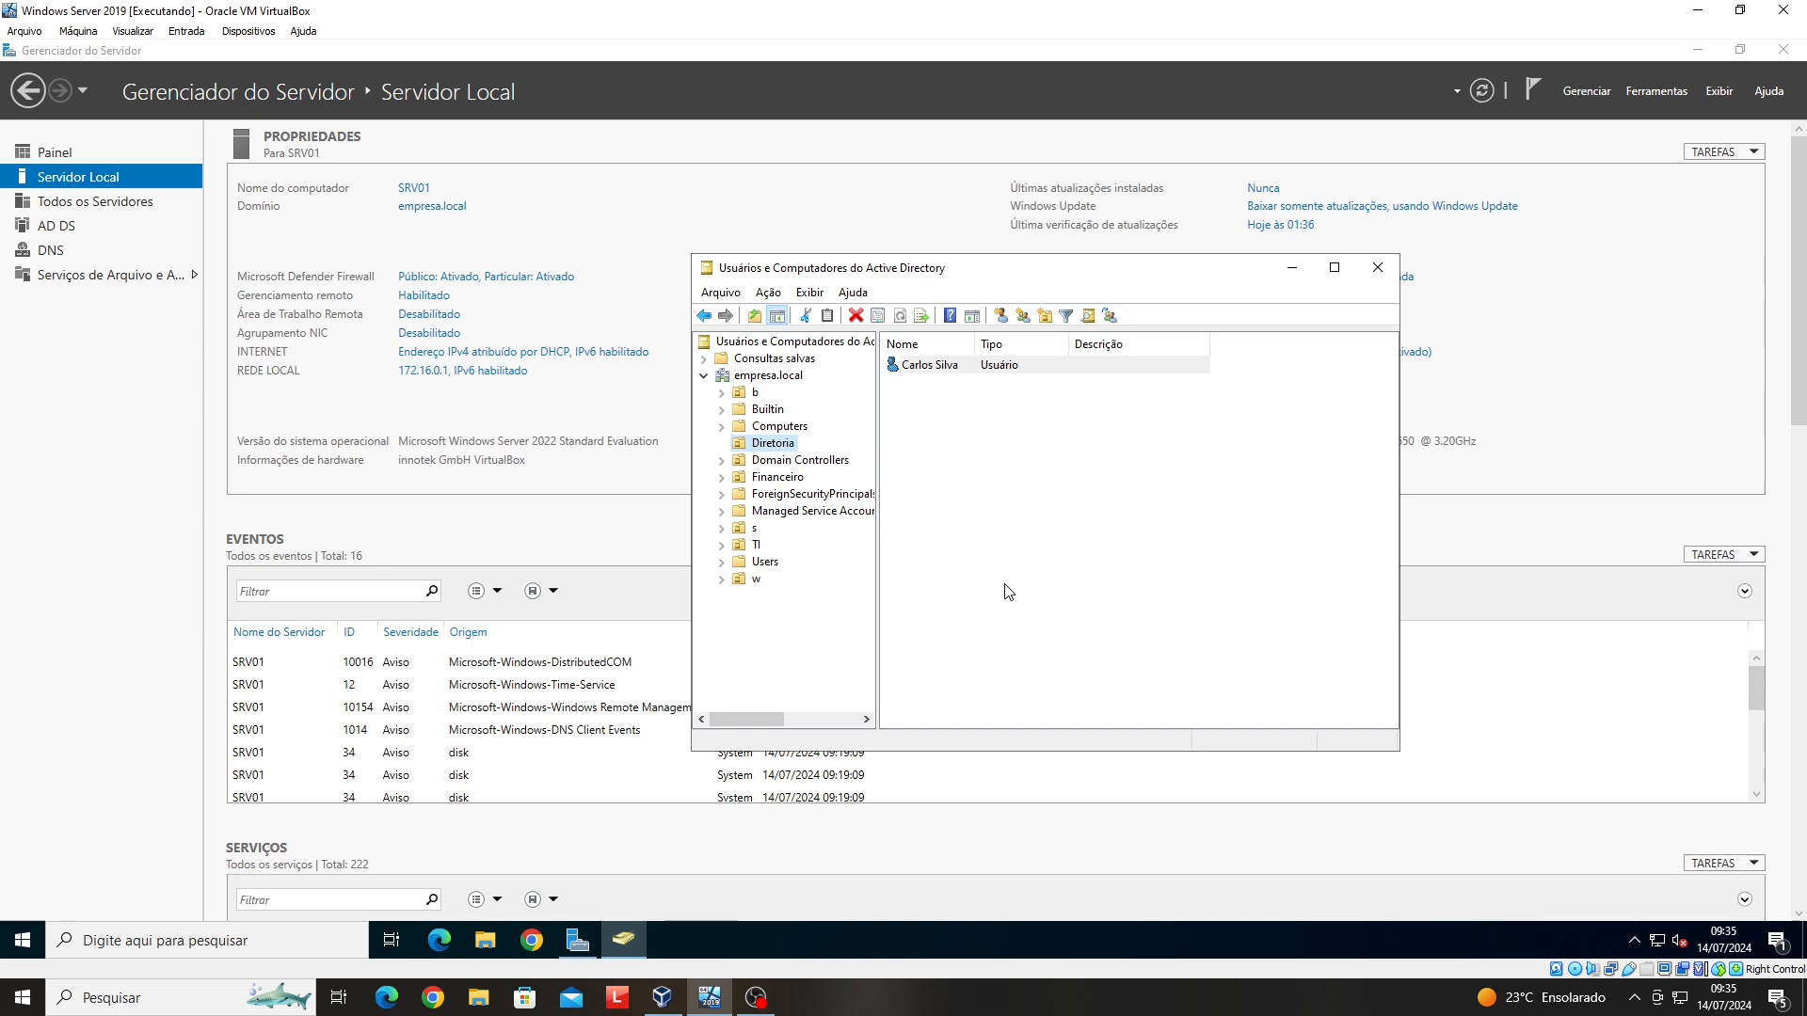
right_click(982, 375)
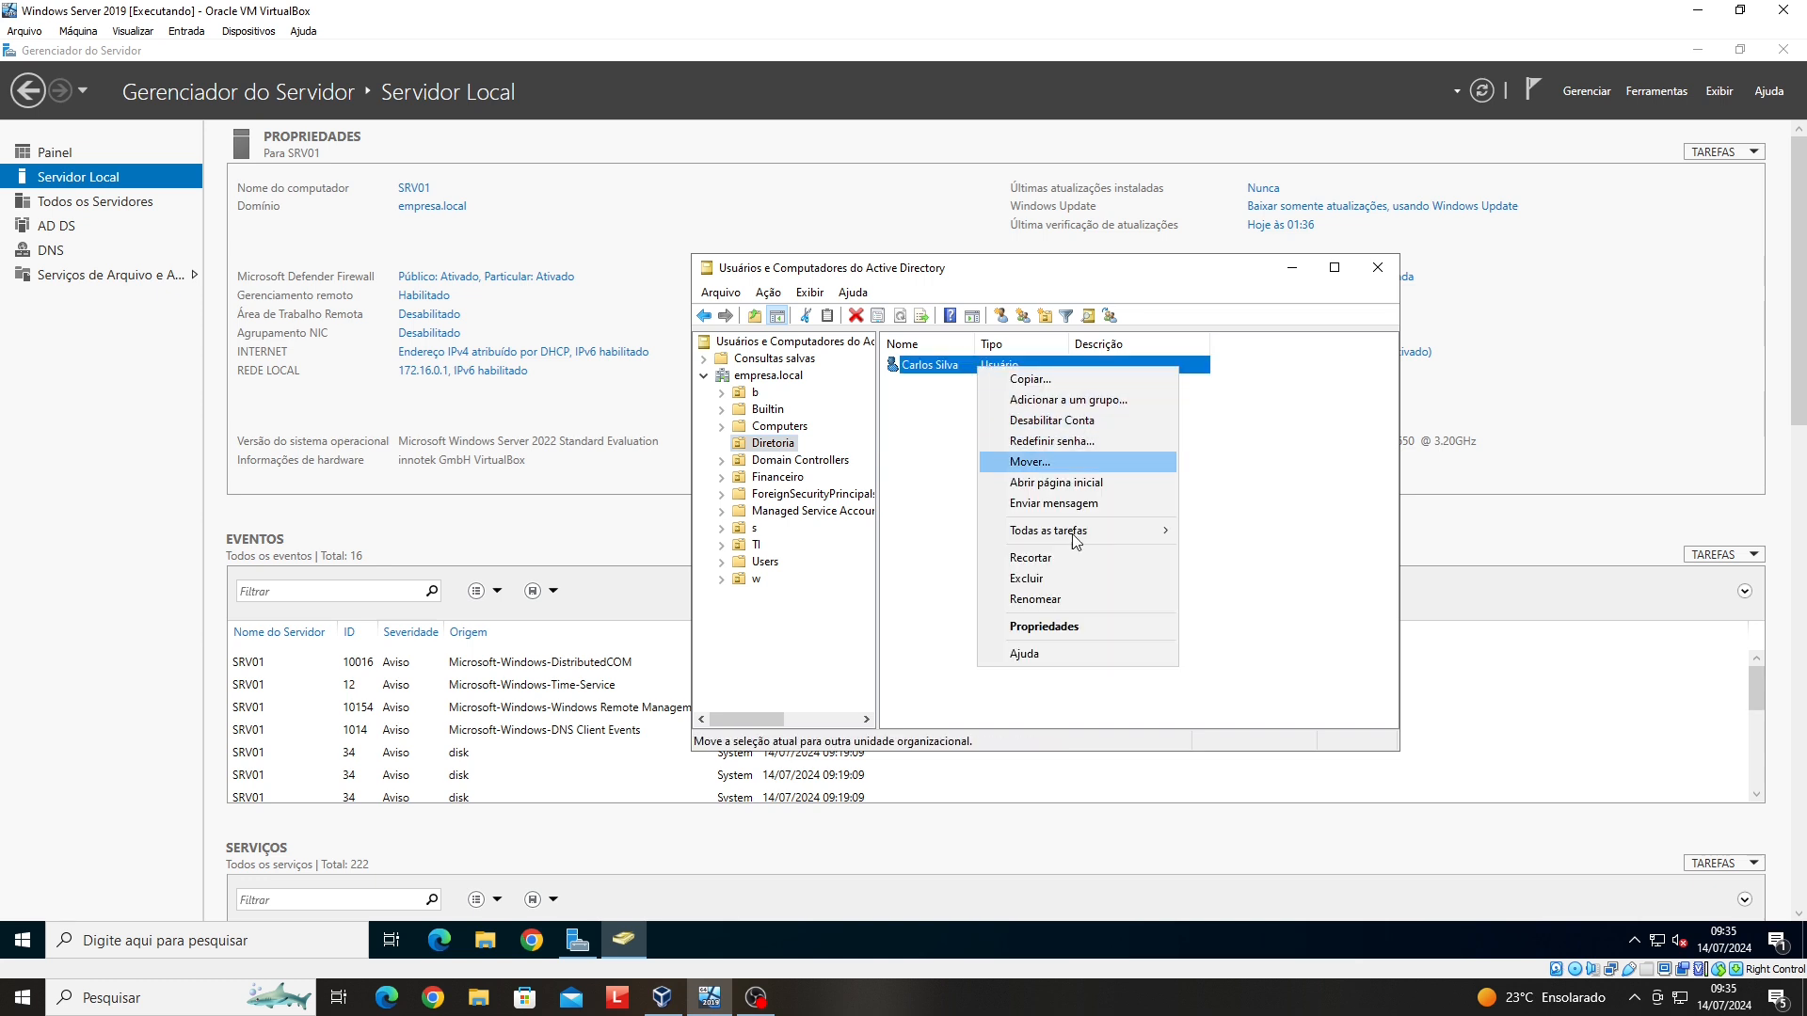
click(1095, 626)
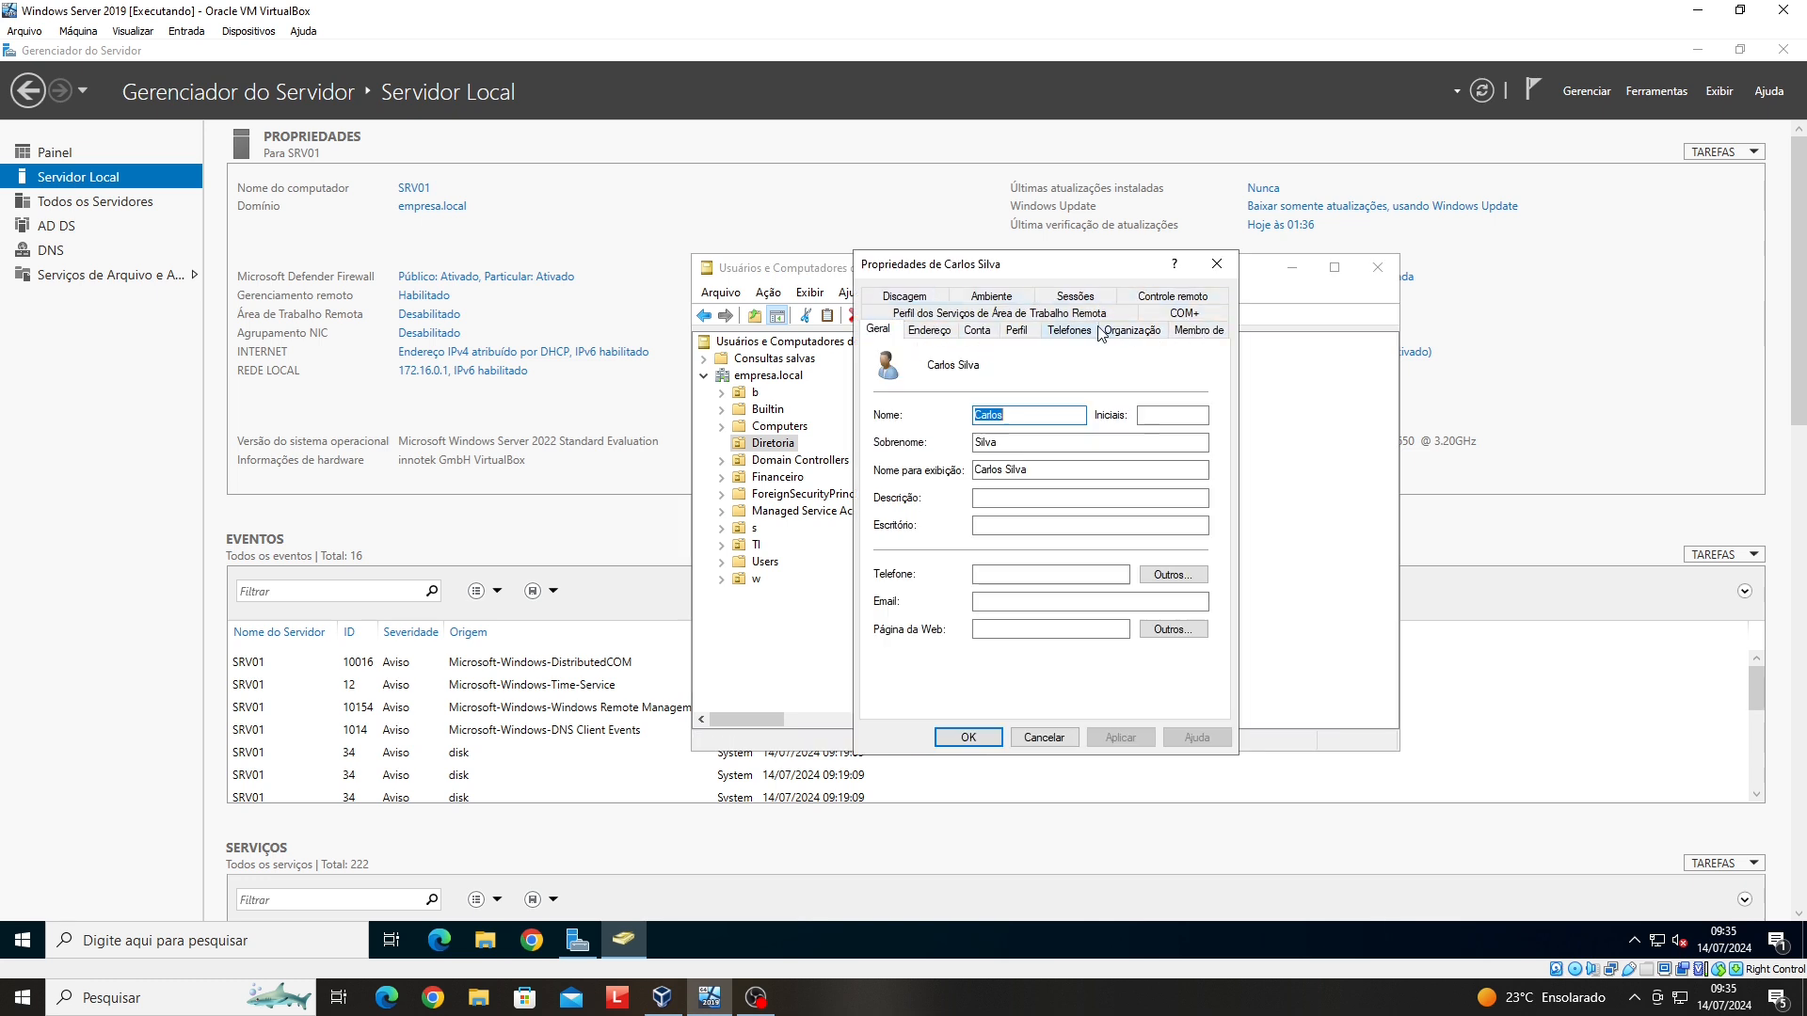
- Open the Horário de logon schedule from the user's Conta tab
click(979, 331)
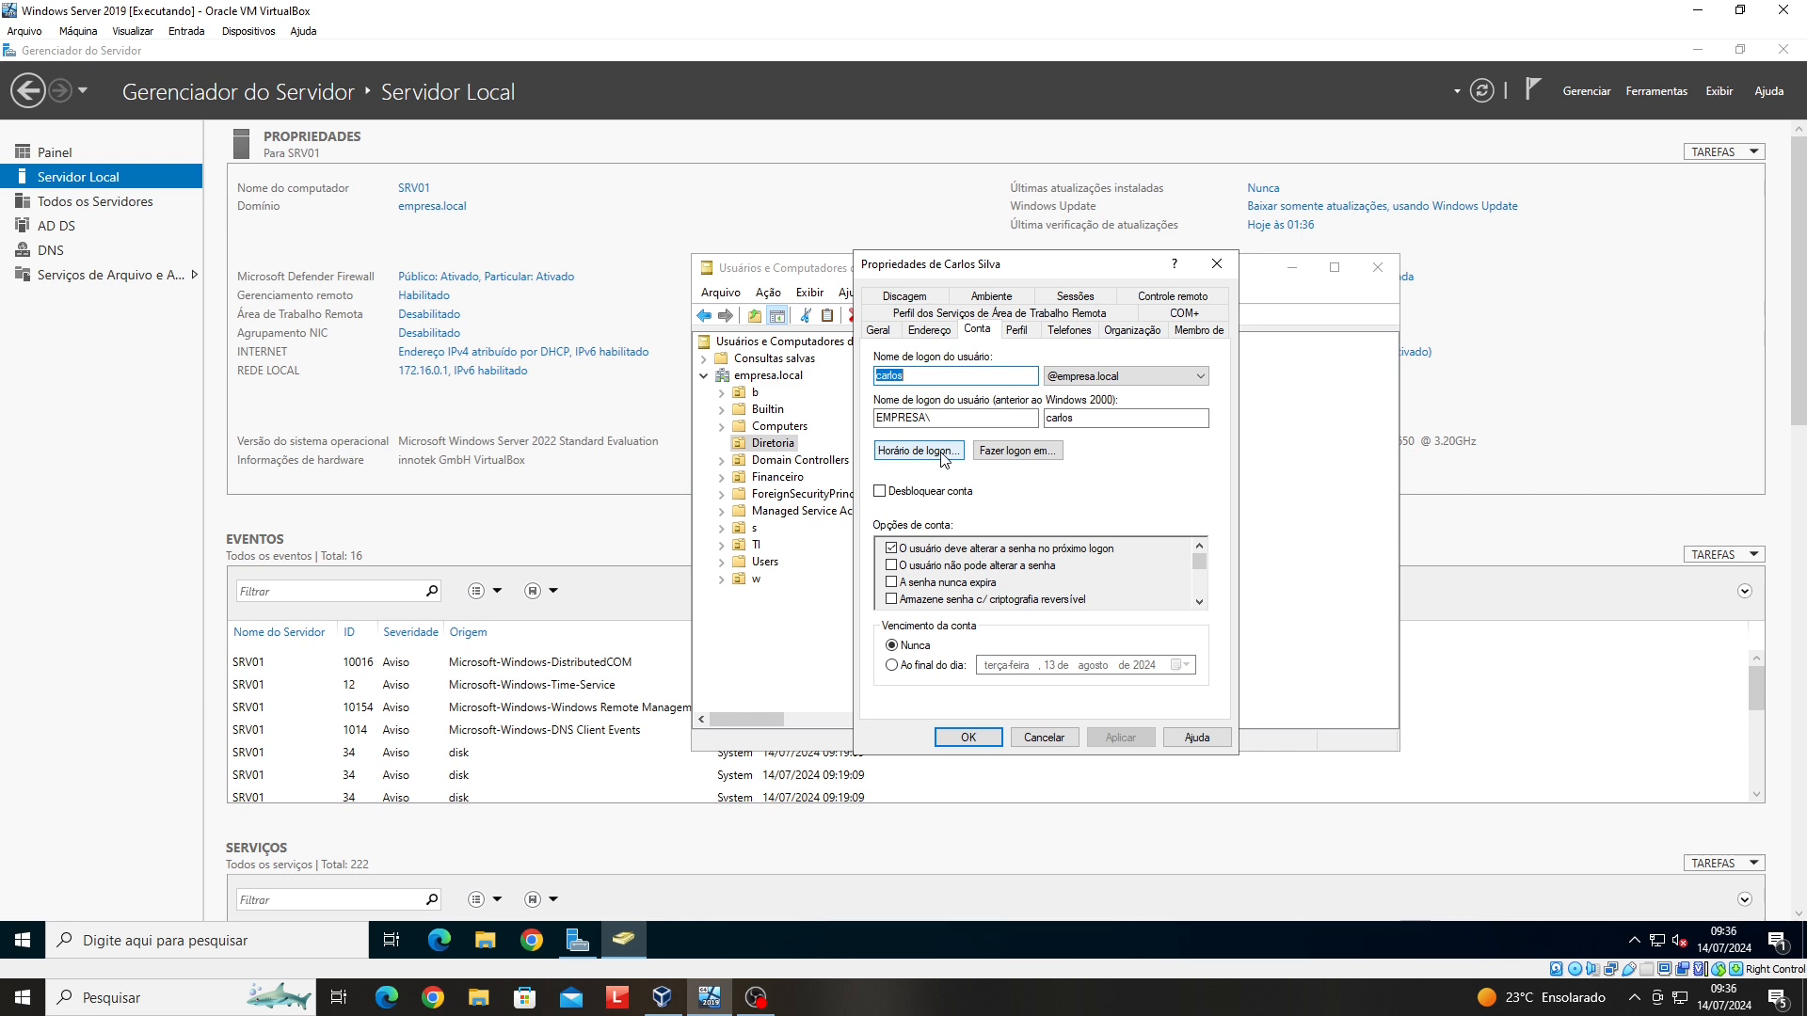
click(942, 459)
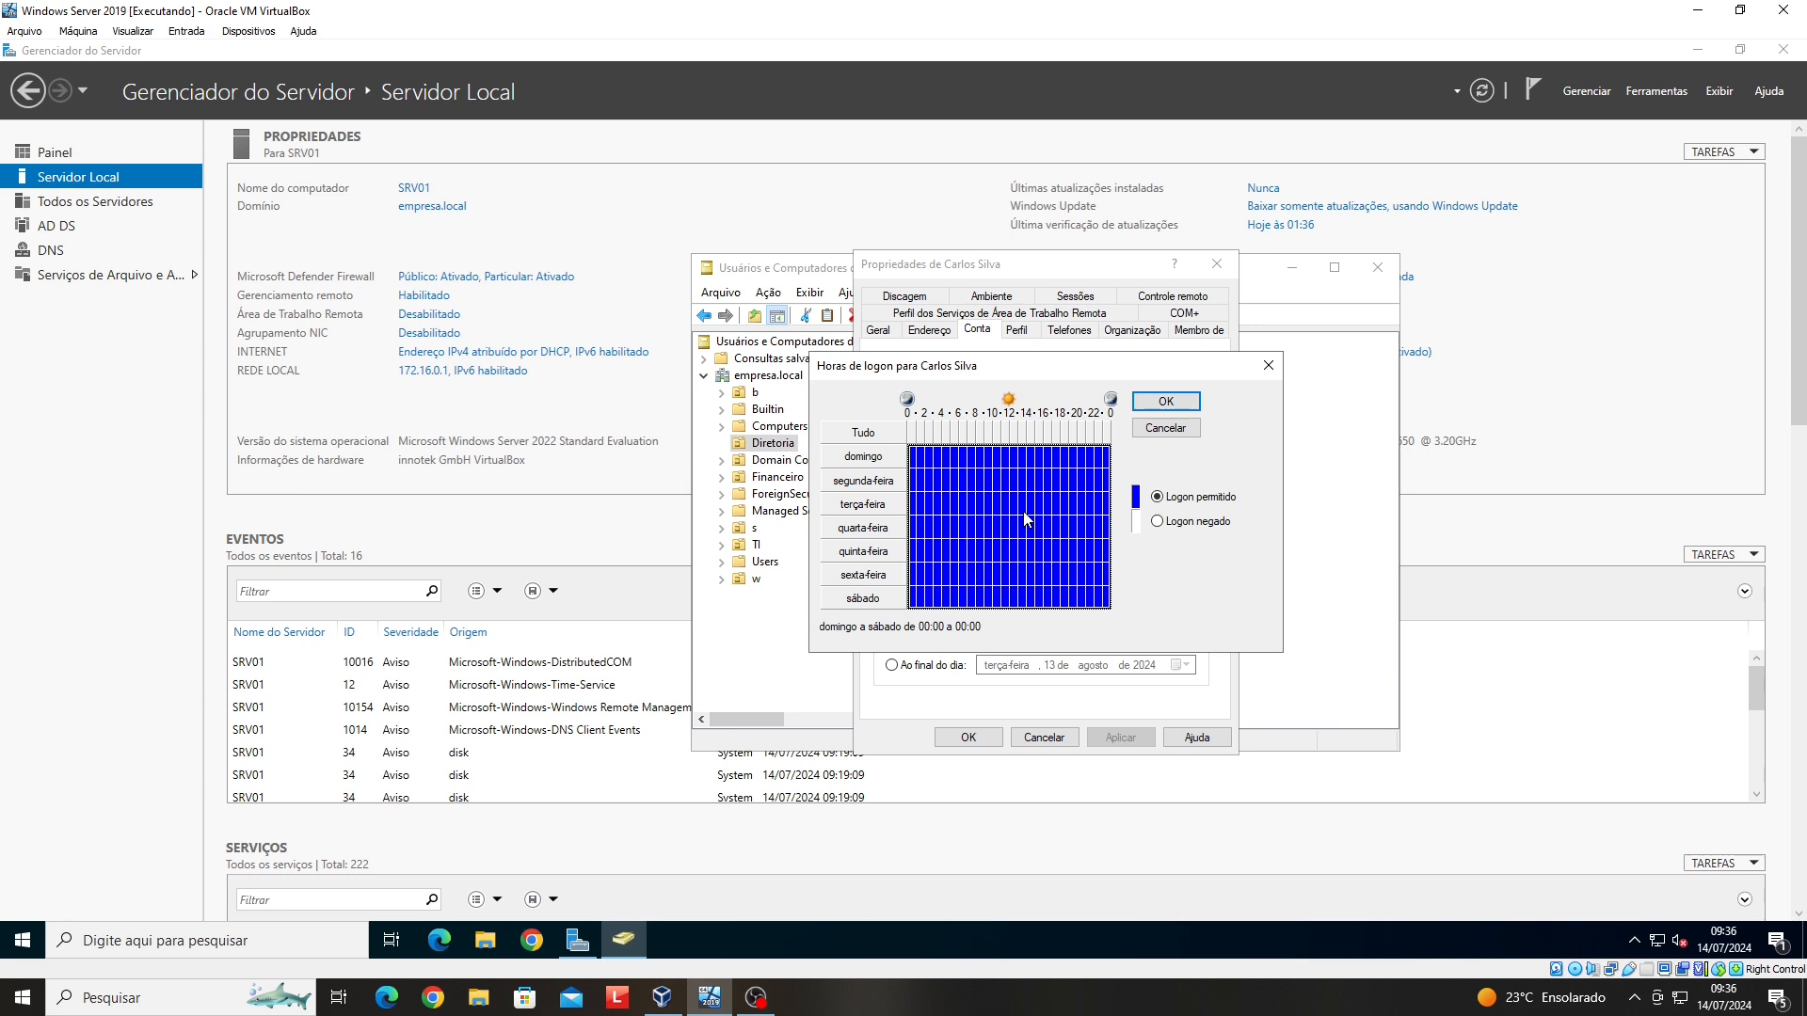
- Set Logon negado for every hour of Sunday and of Saturday
click(1098, 457)
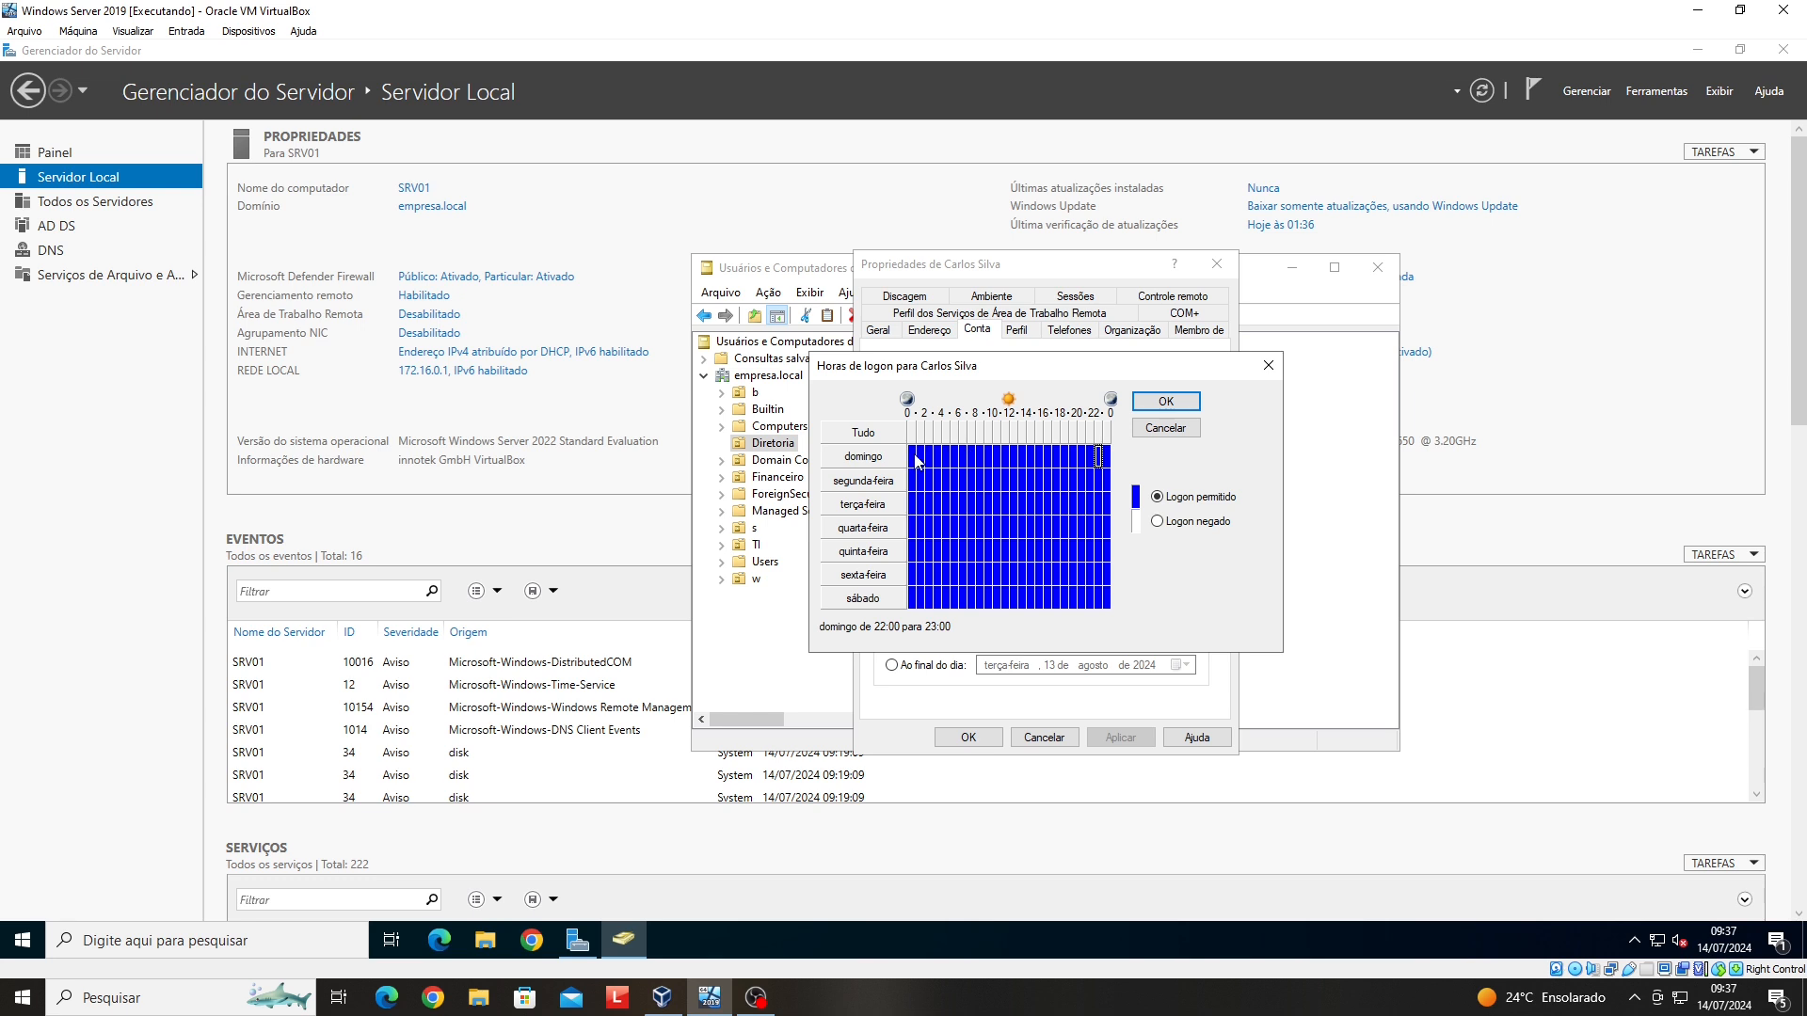
drag(915, 461, 1113, 461)
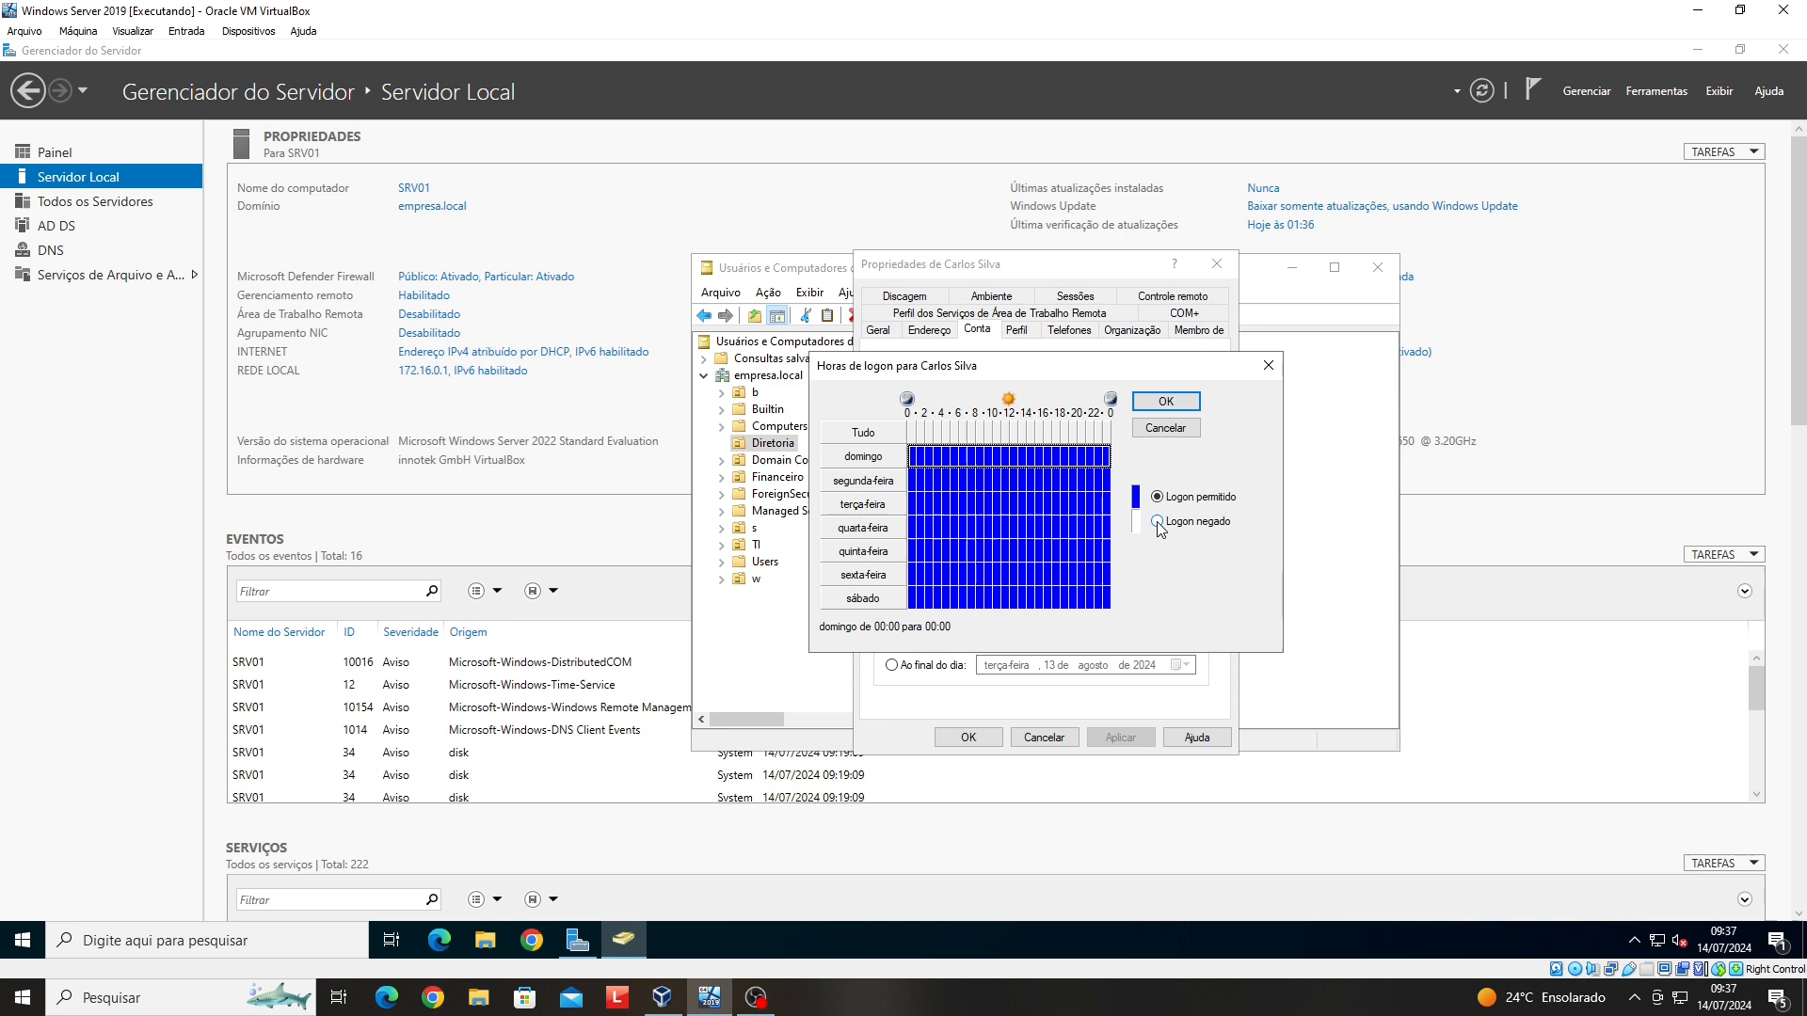
click(1158, 524)
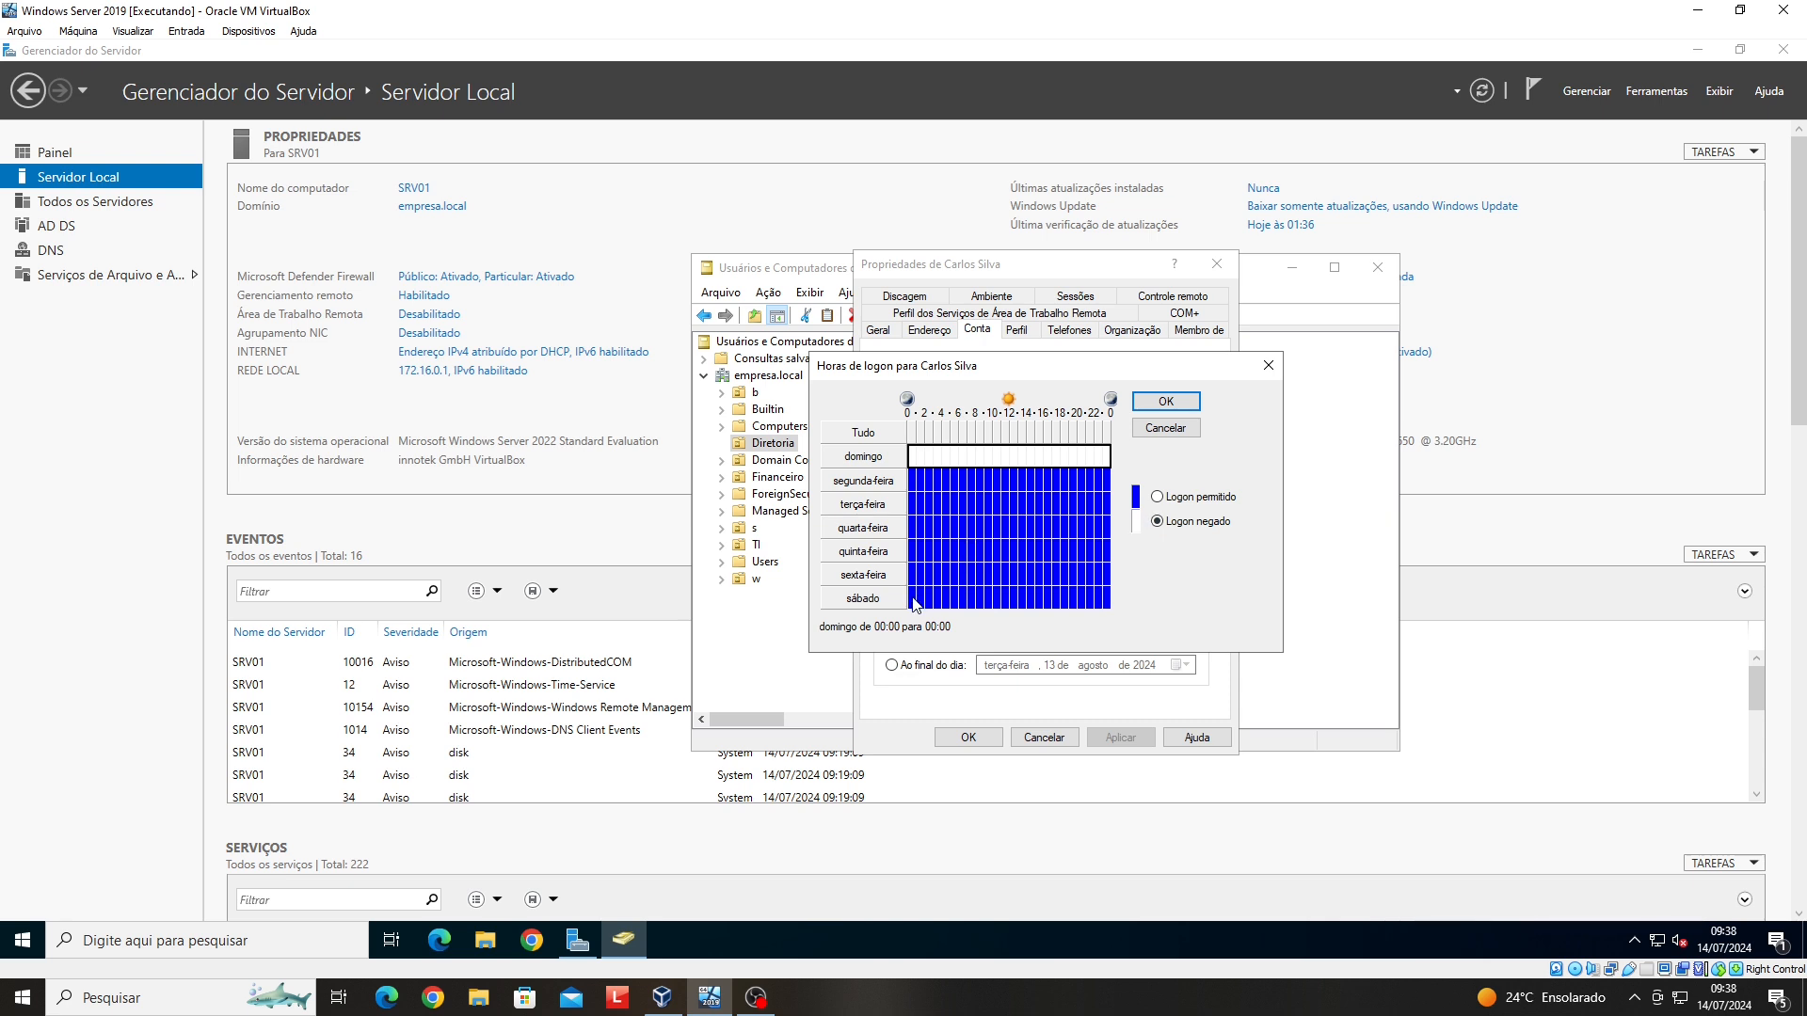
drag(914, 599, 1109, 603)
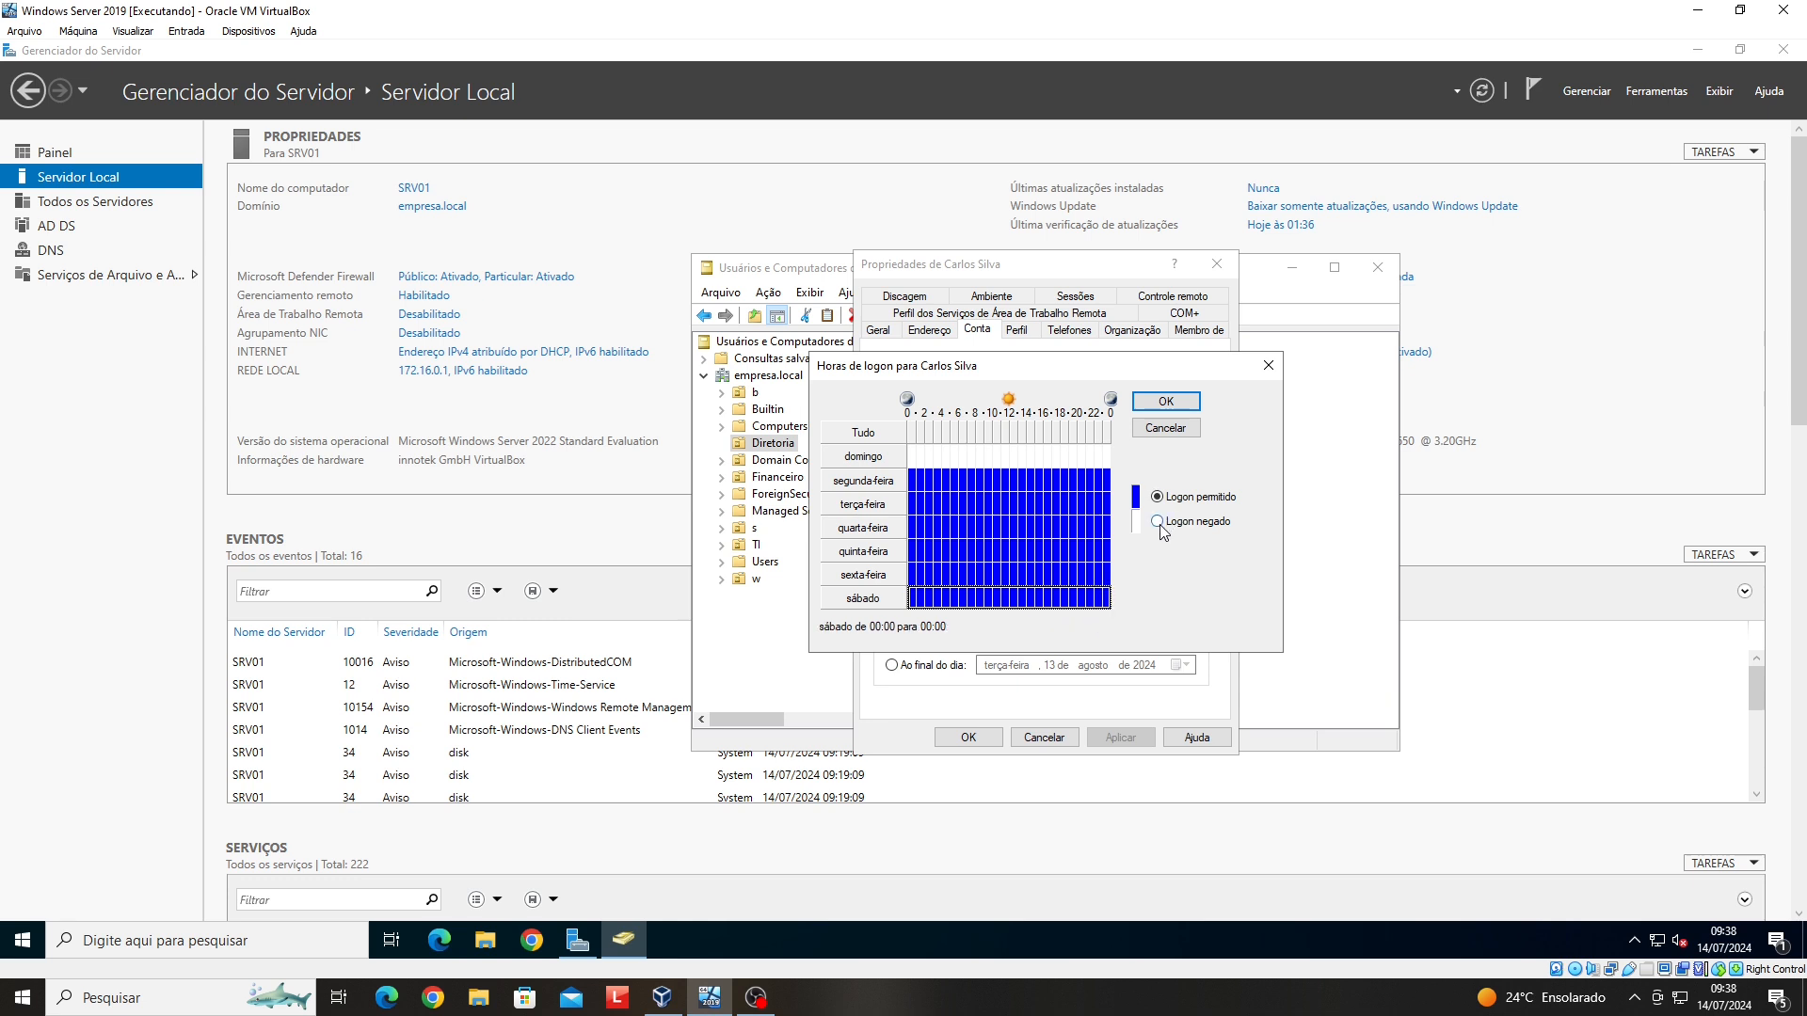
click(1157, 522)
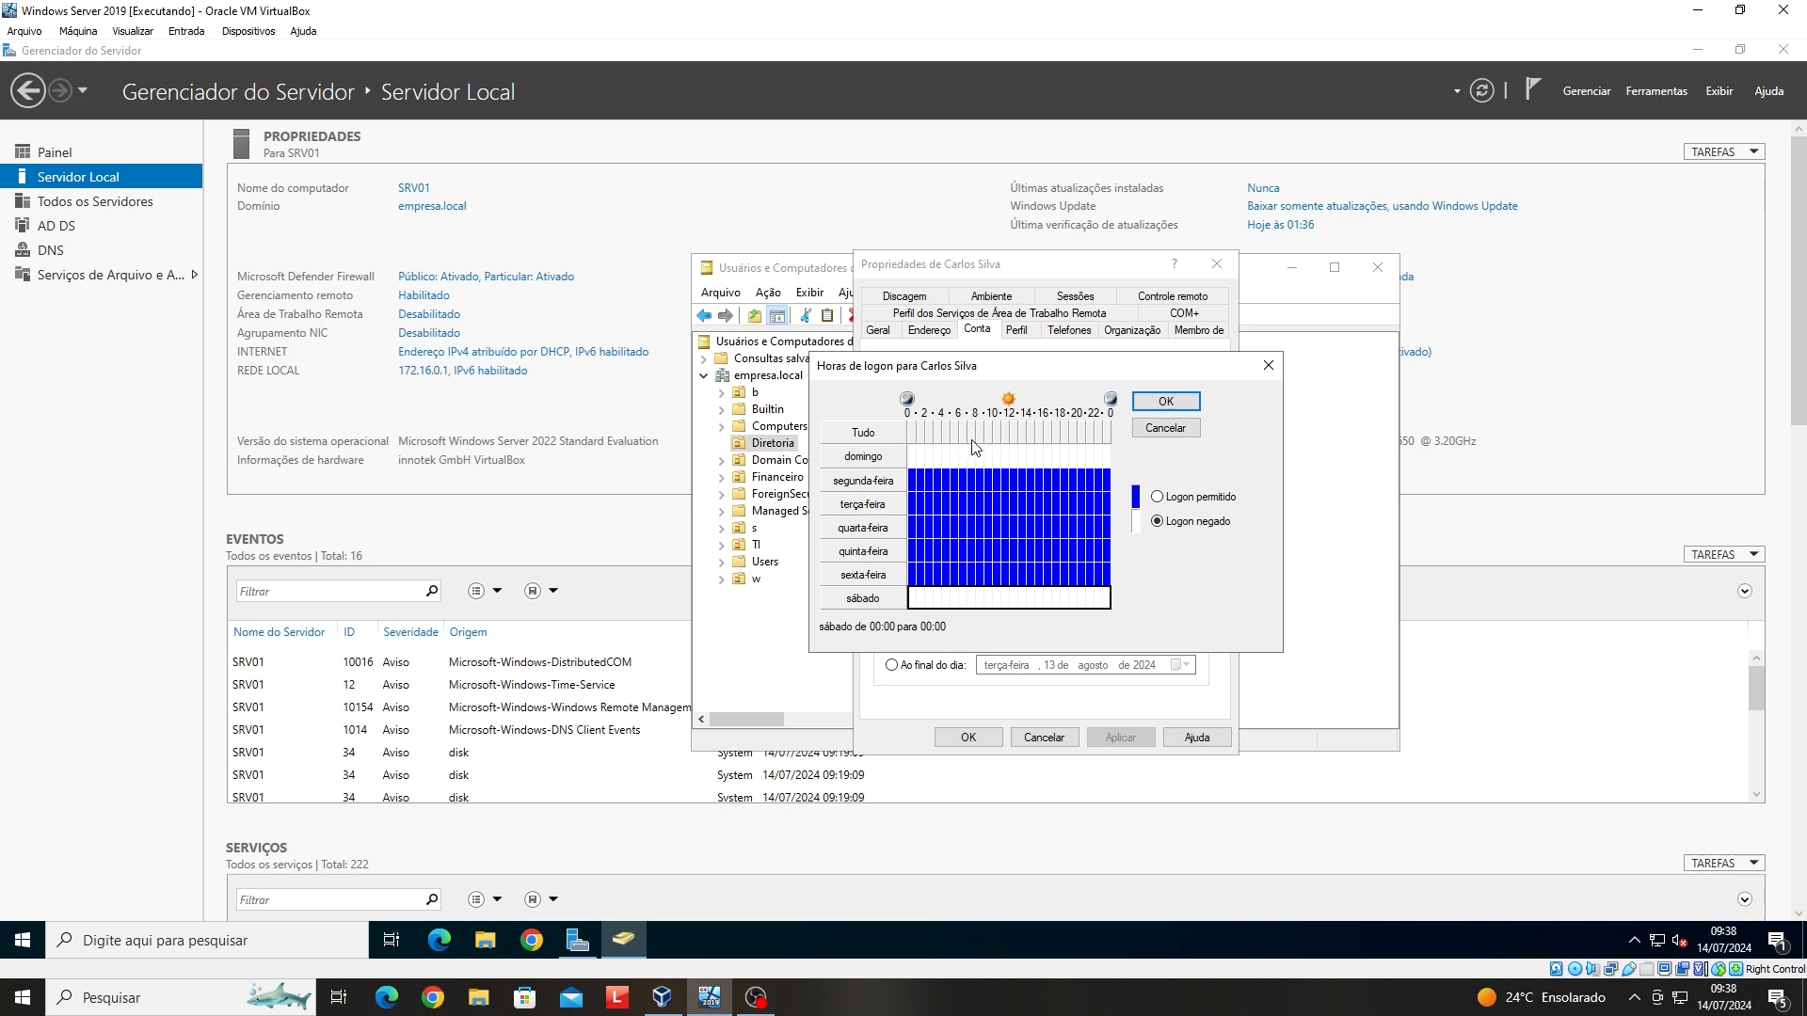
- Deny weekday logon from 00:00 to 08:00, Monday through Friday
click(972, 434)
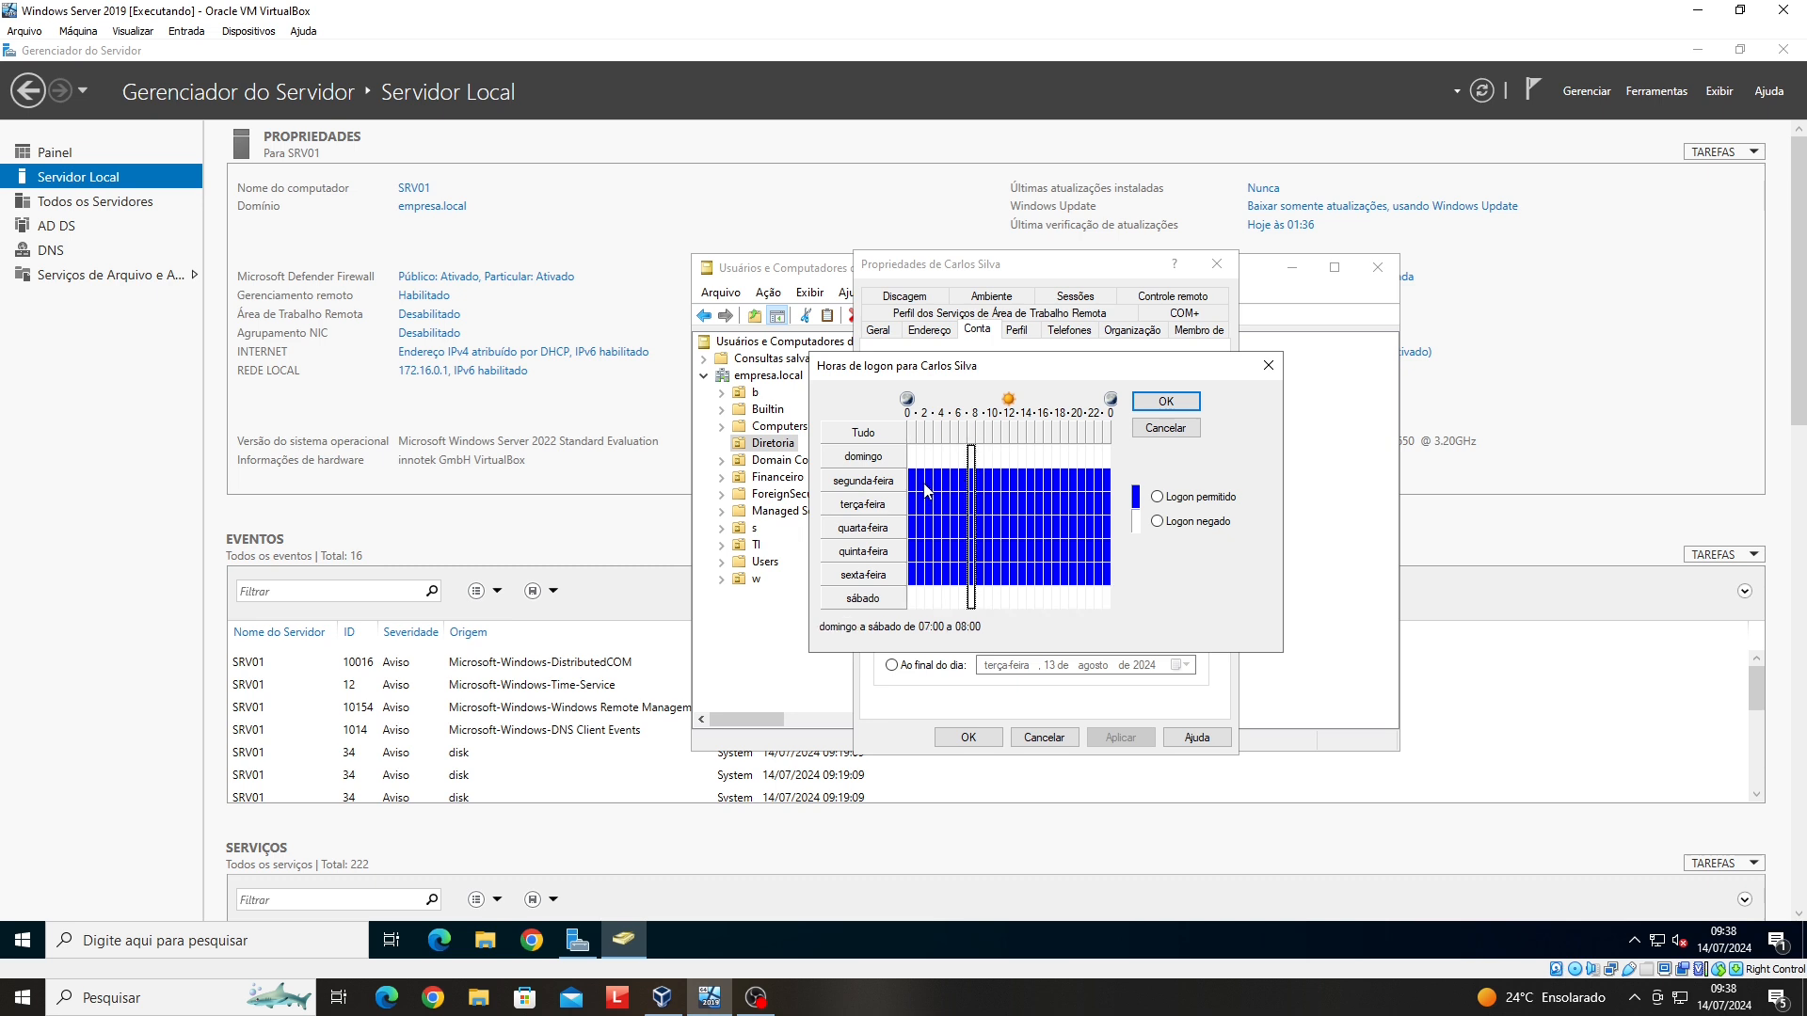
drag(912, 479, 966, 577)
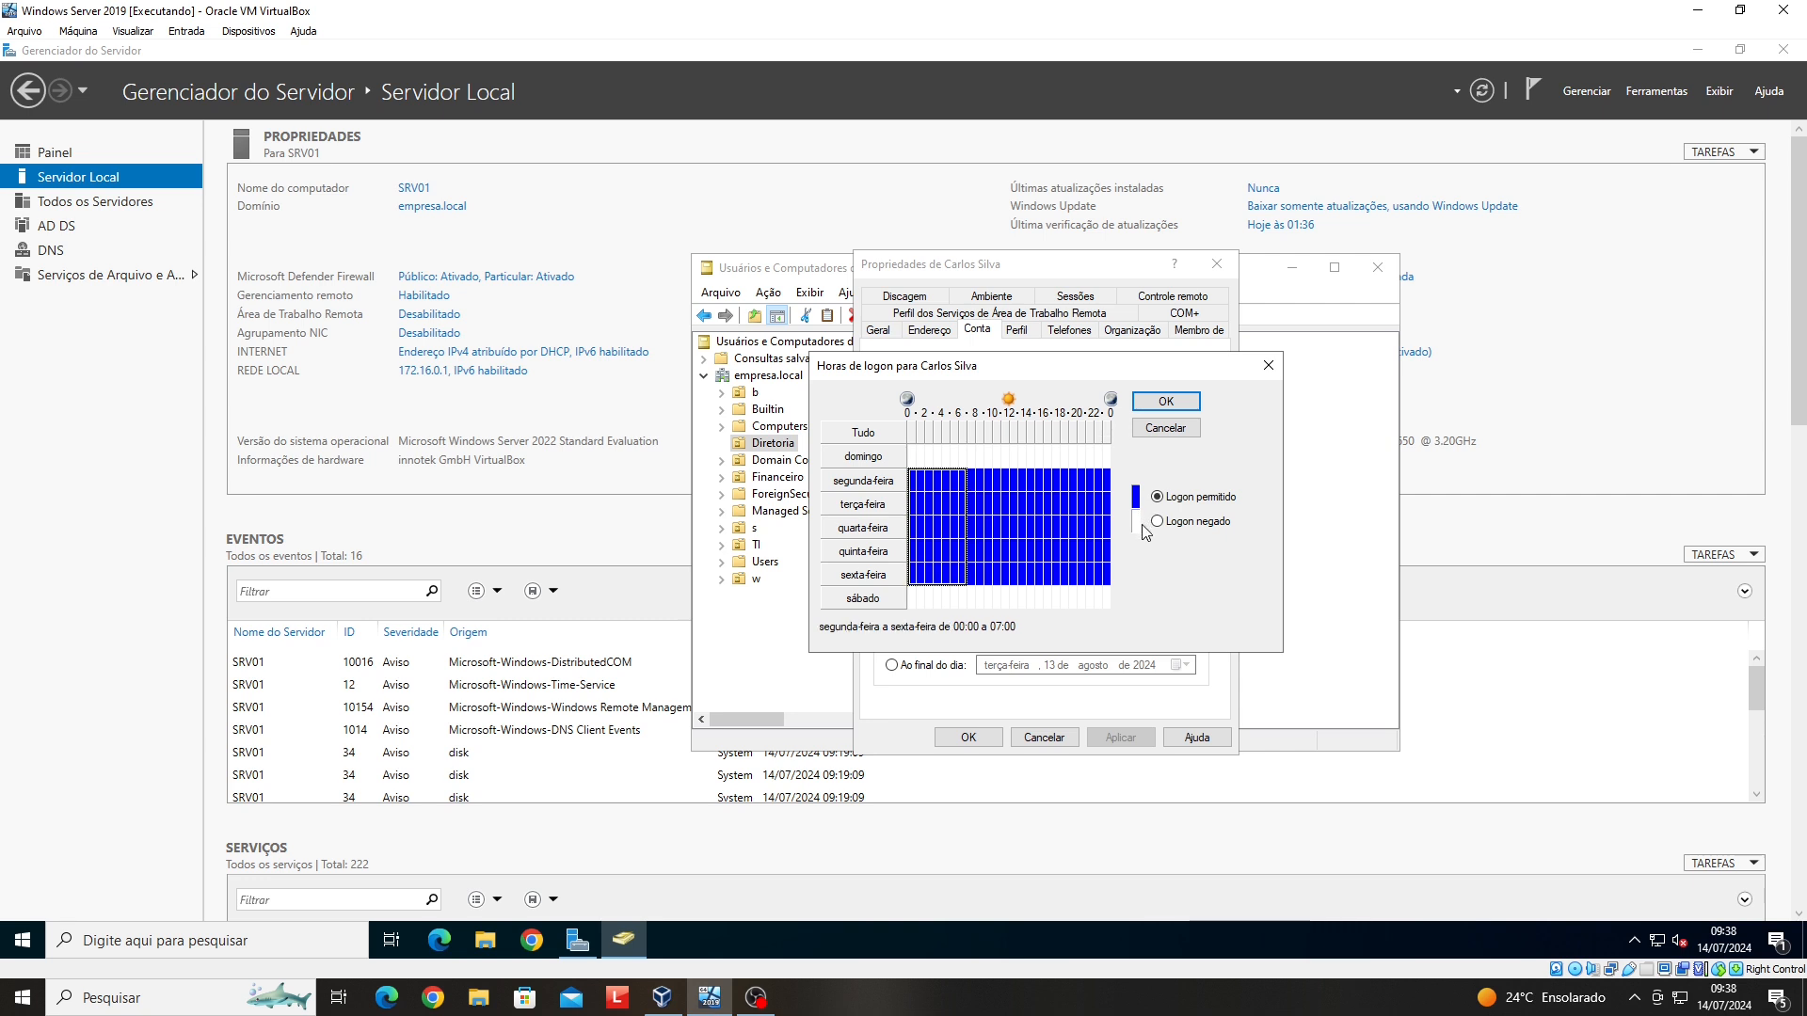
click(1158, 522)
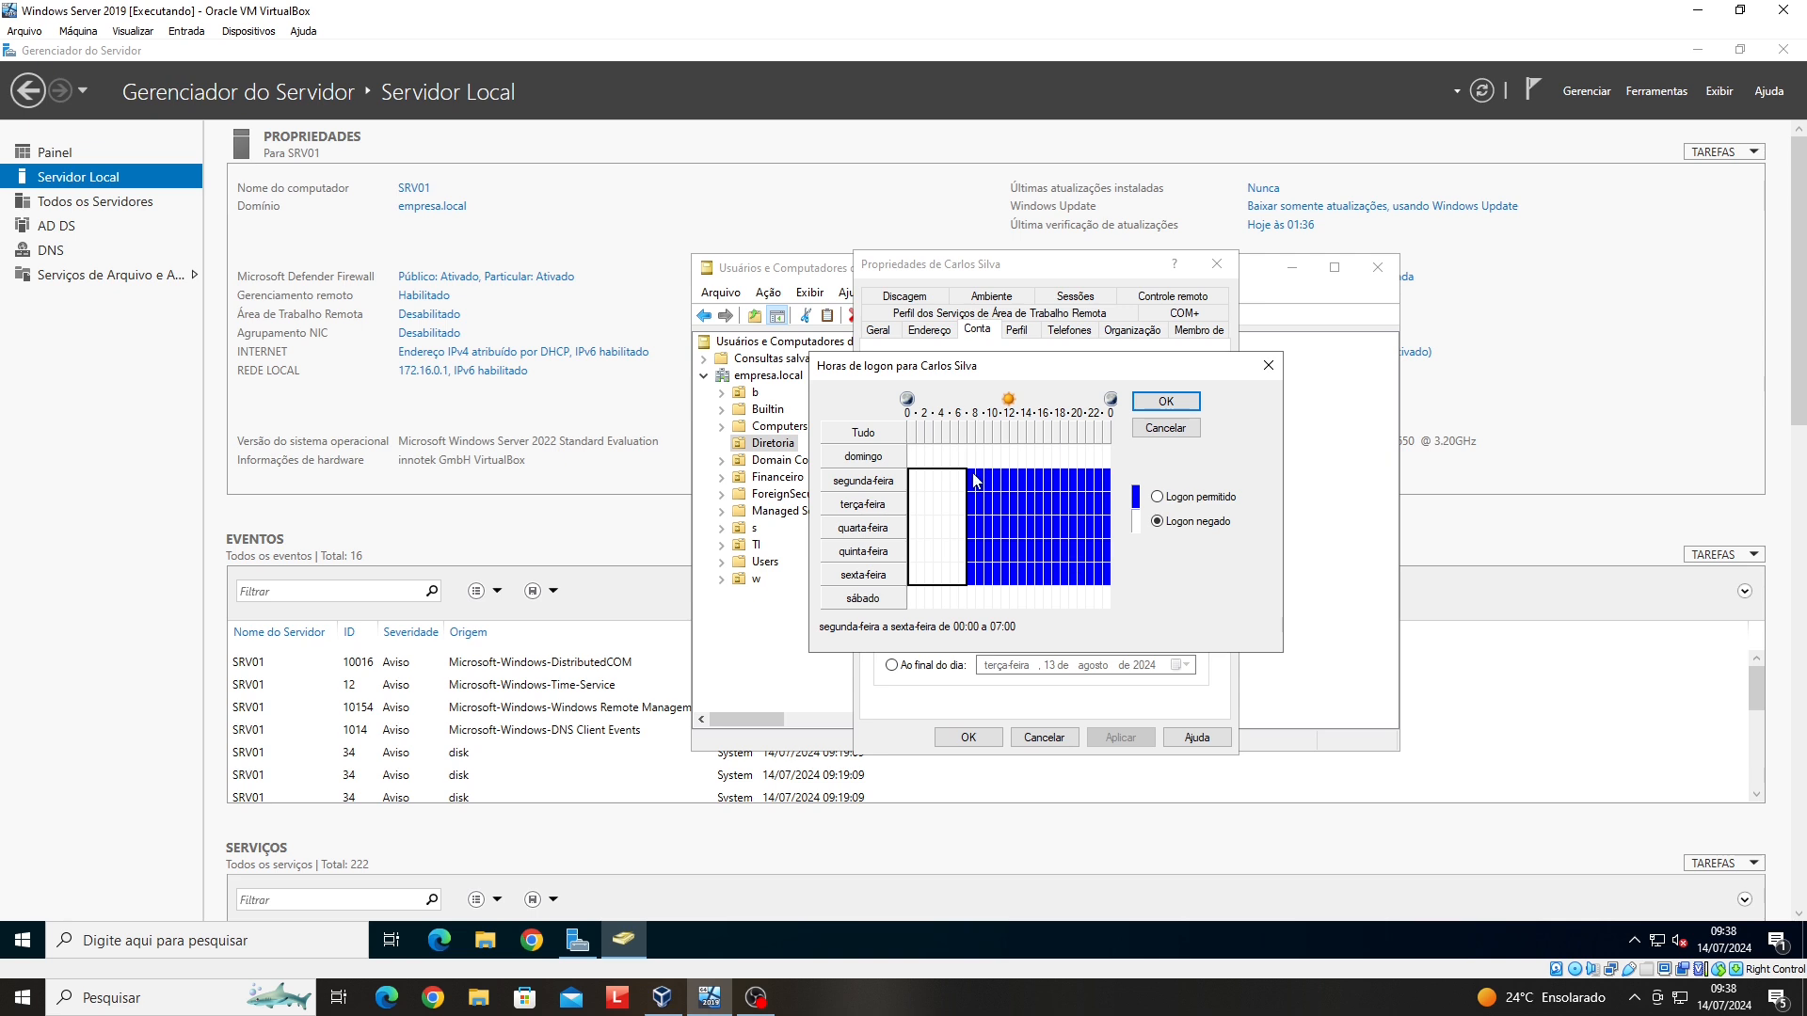
drag(975, 481, 979, 580)
click(973, 575)
click(1156, 521)
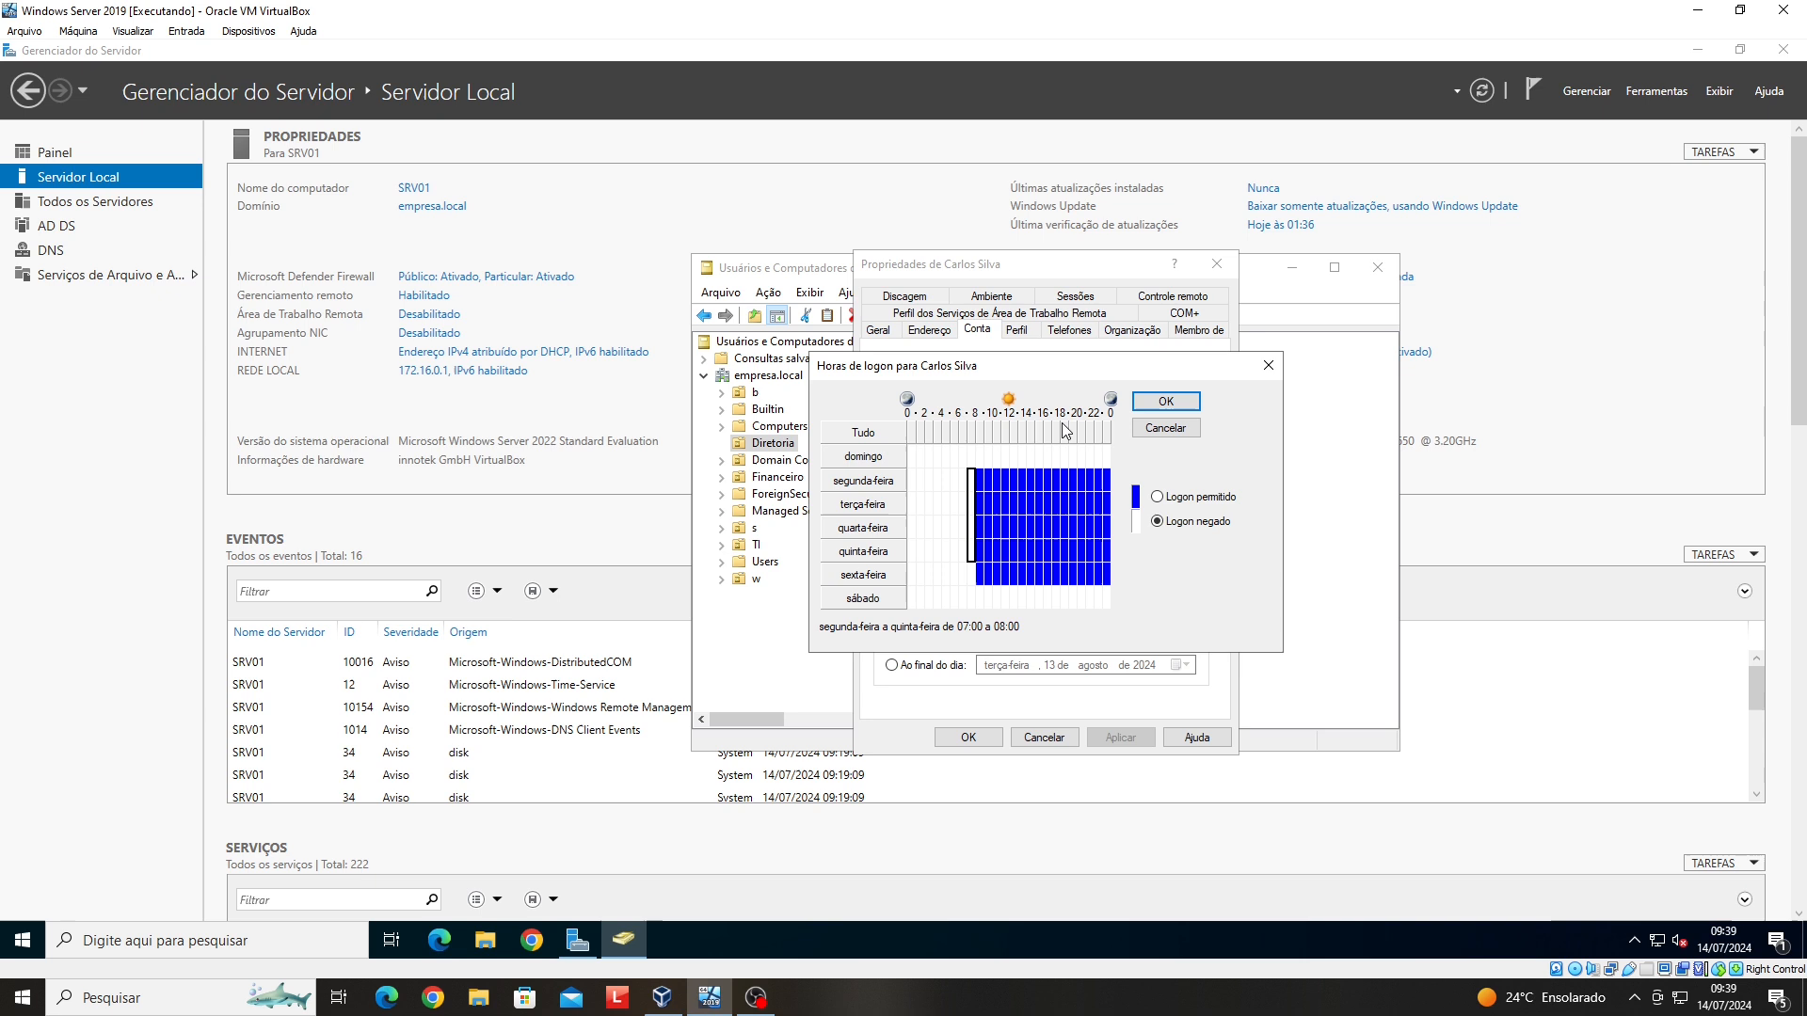
- Deny weekday logon from 18:00 onward and during the 12:00–13:00 lunch hour
drag(1064, 473, 1110, 587)
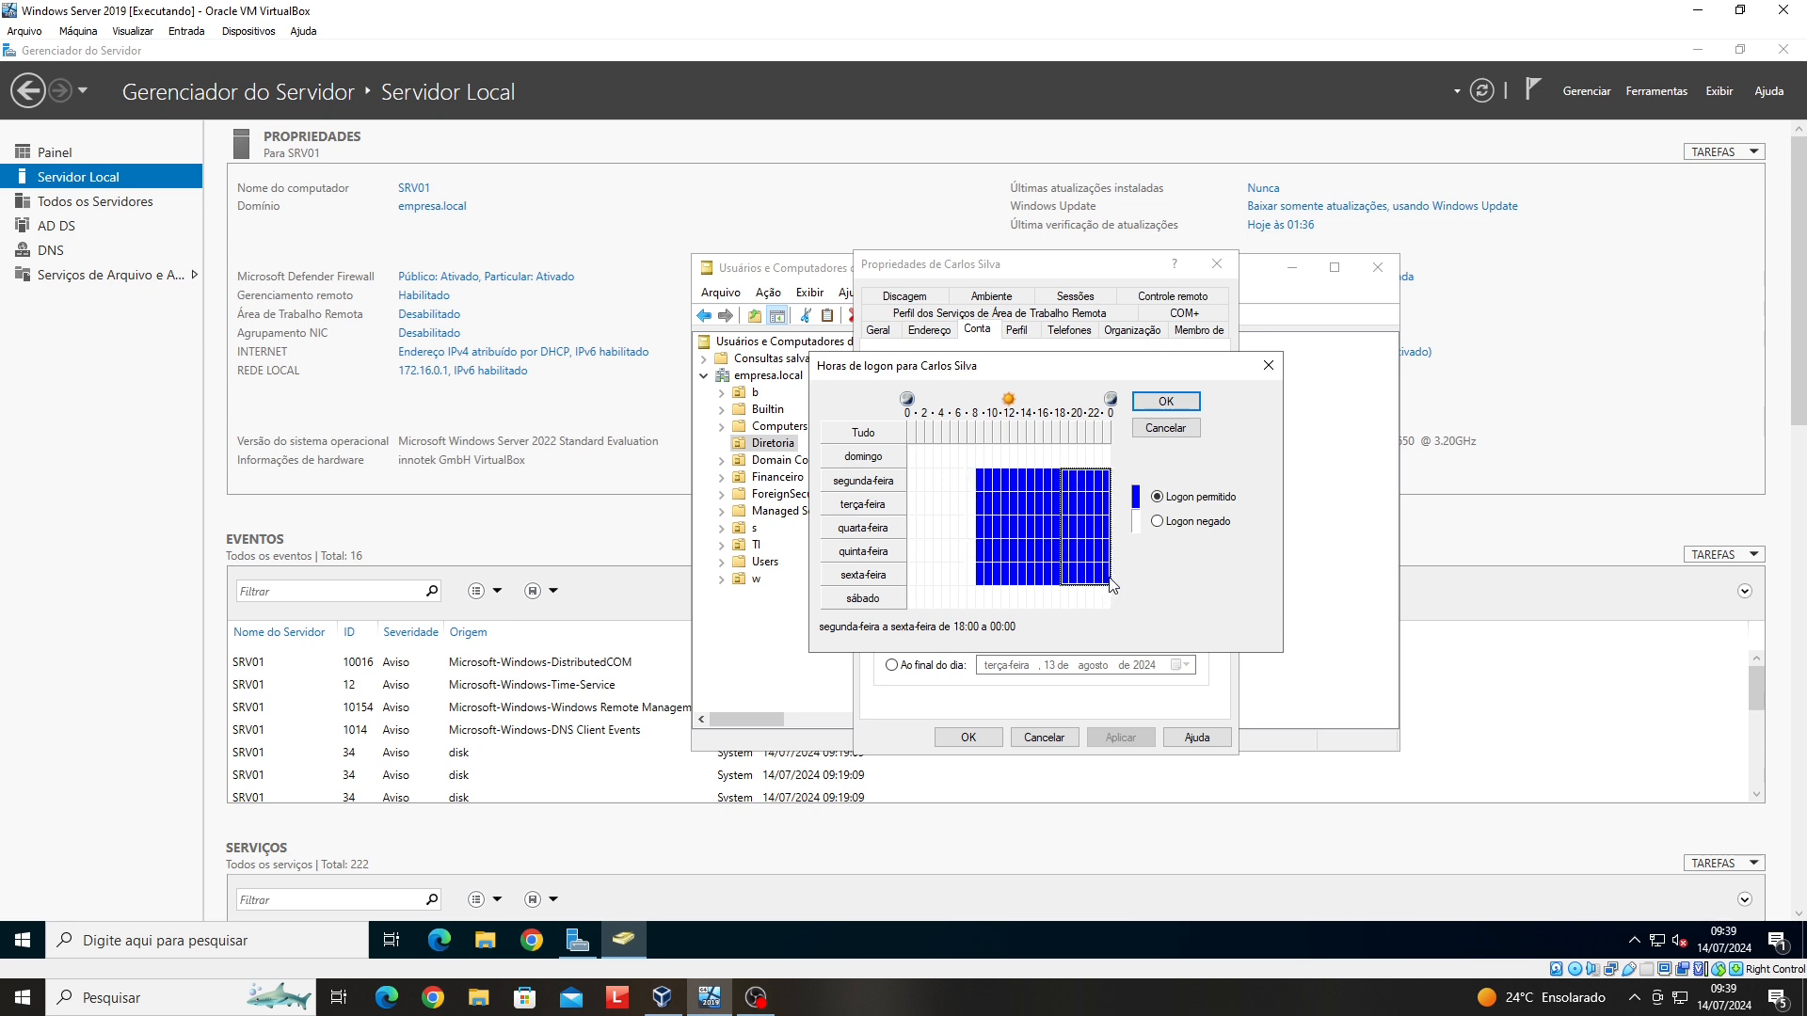
click(1157, 522)
click(923, 506)
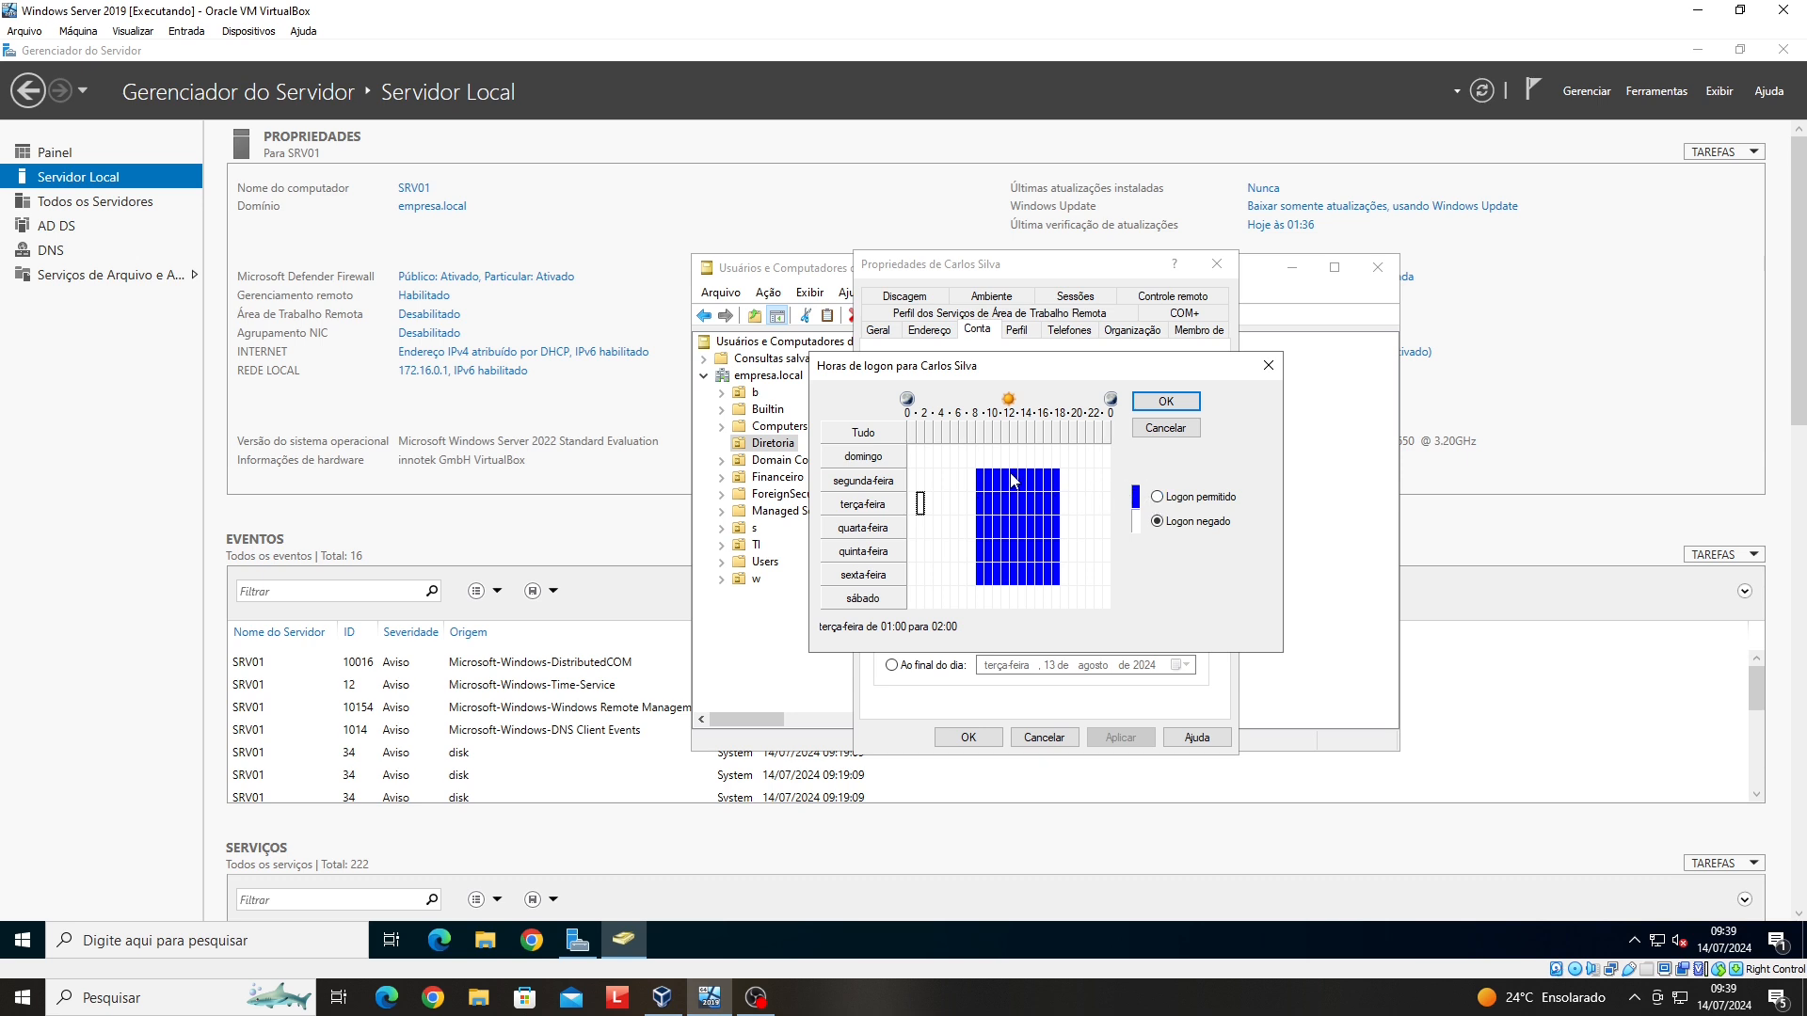
drag(1014, 475, 1020, 576)
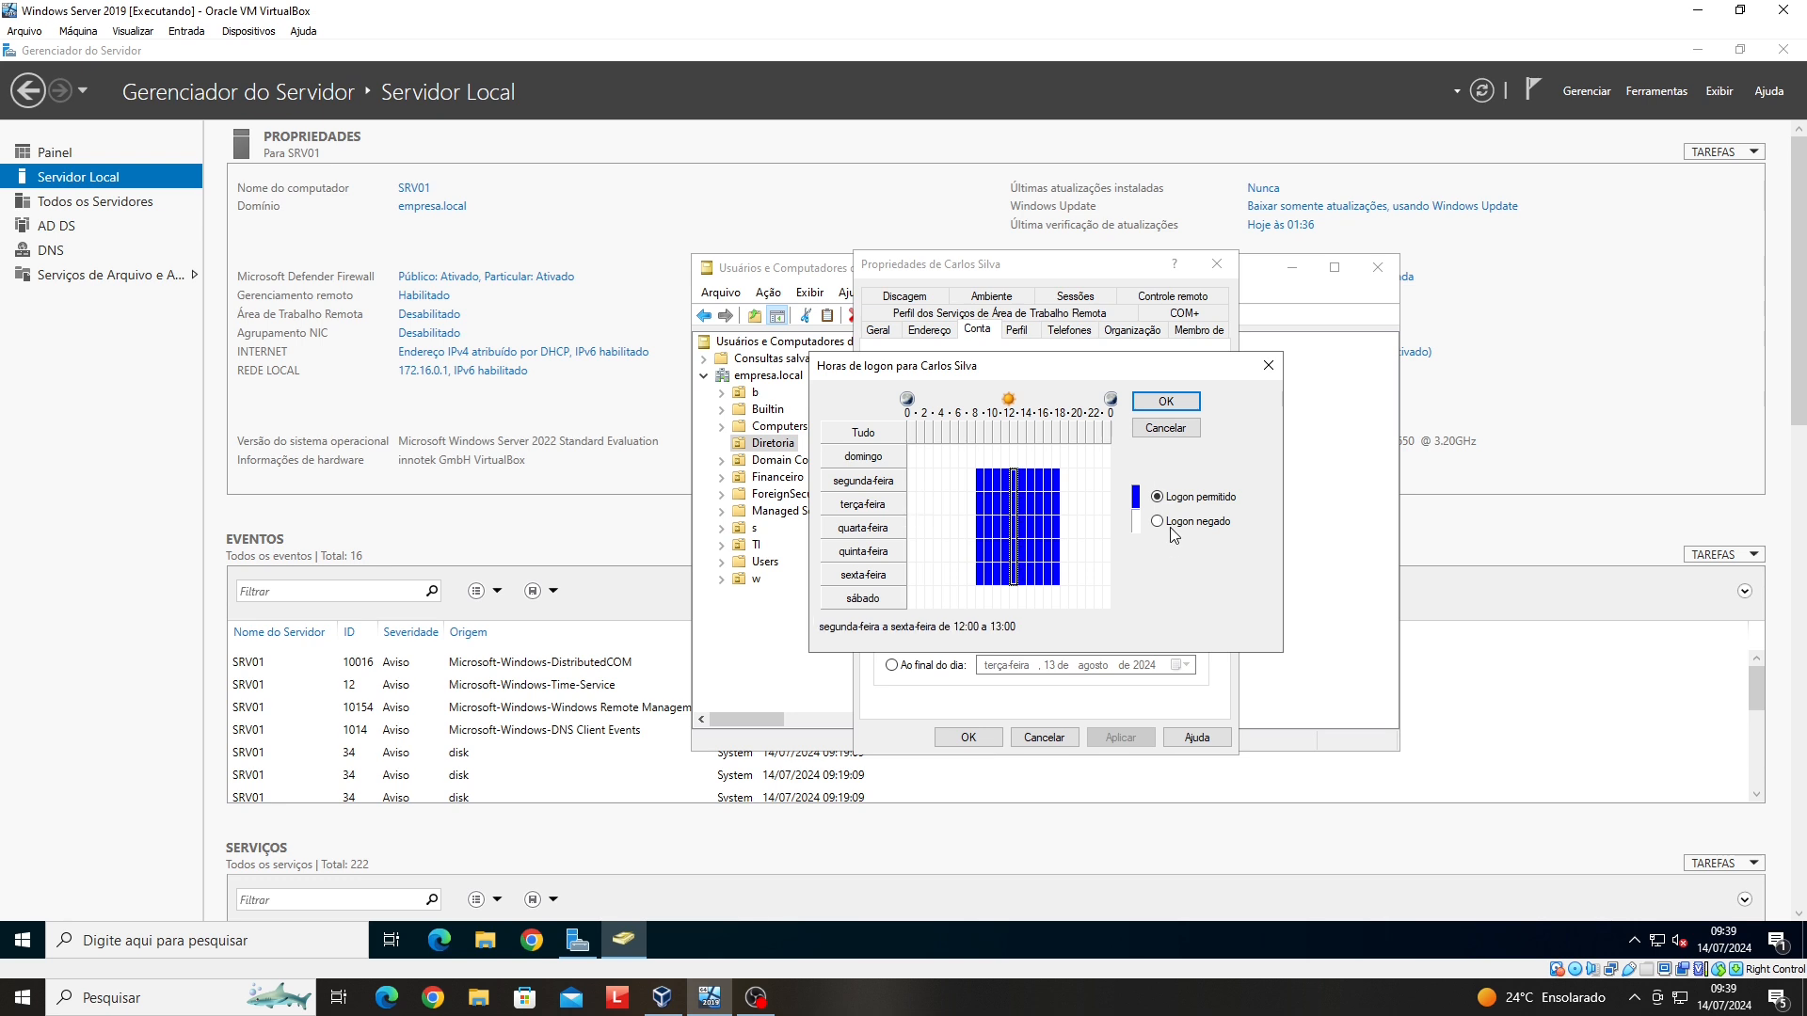
click(1158, 523)
- Accept the logon hours, apply the changes and close the user's Propriedades
click(1188, 405)
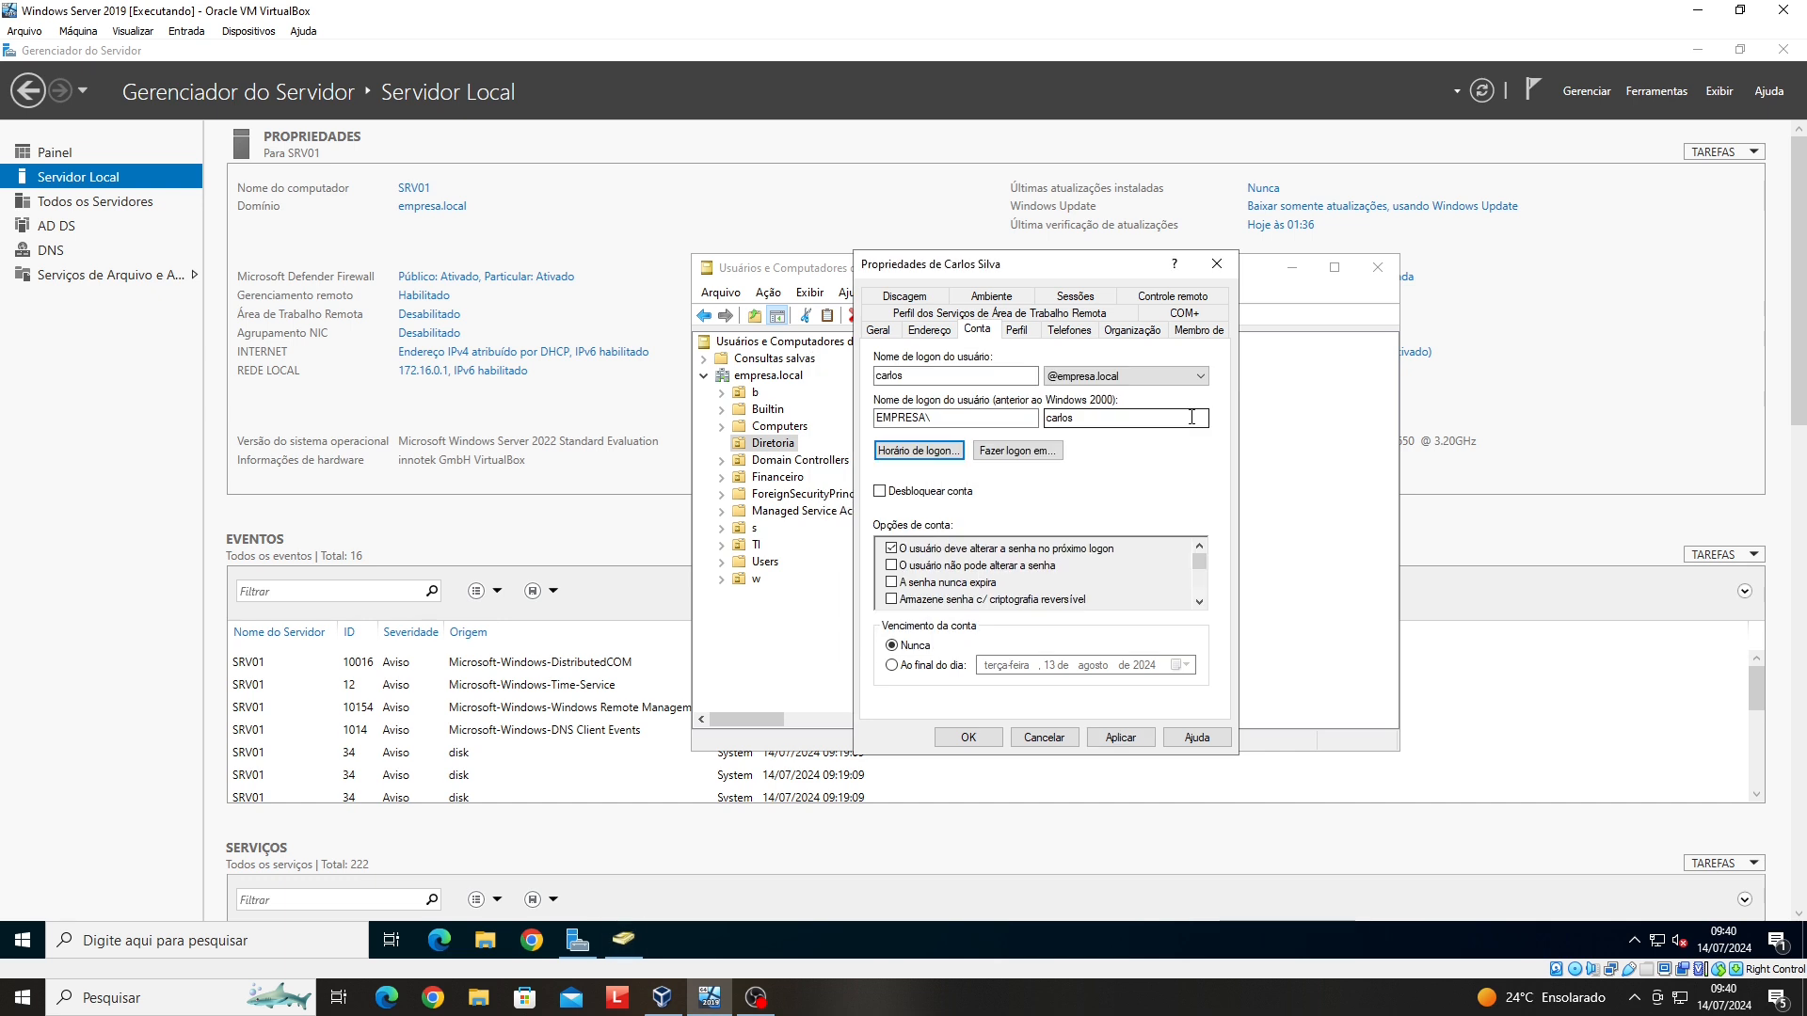
click(1120, 737)
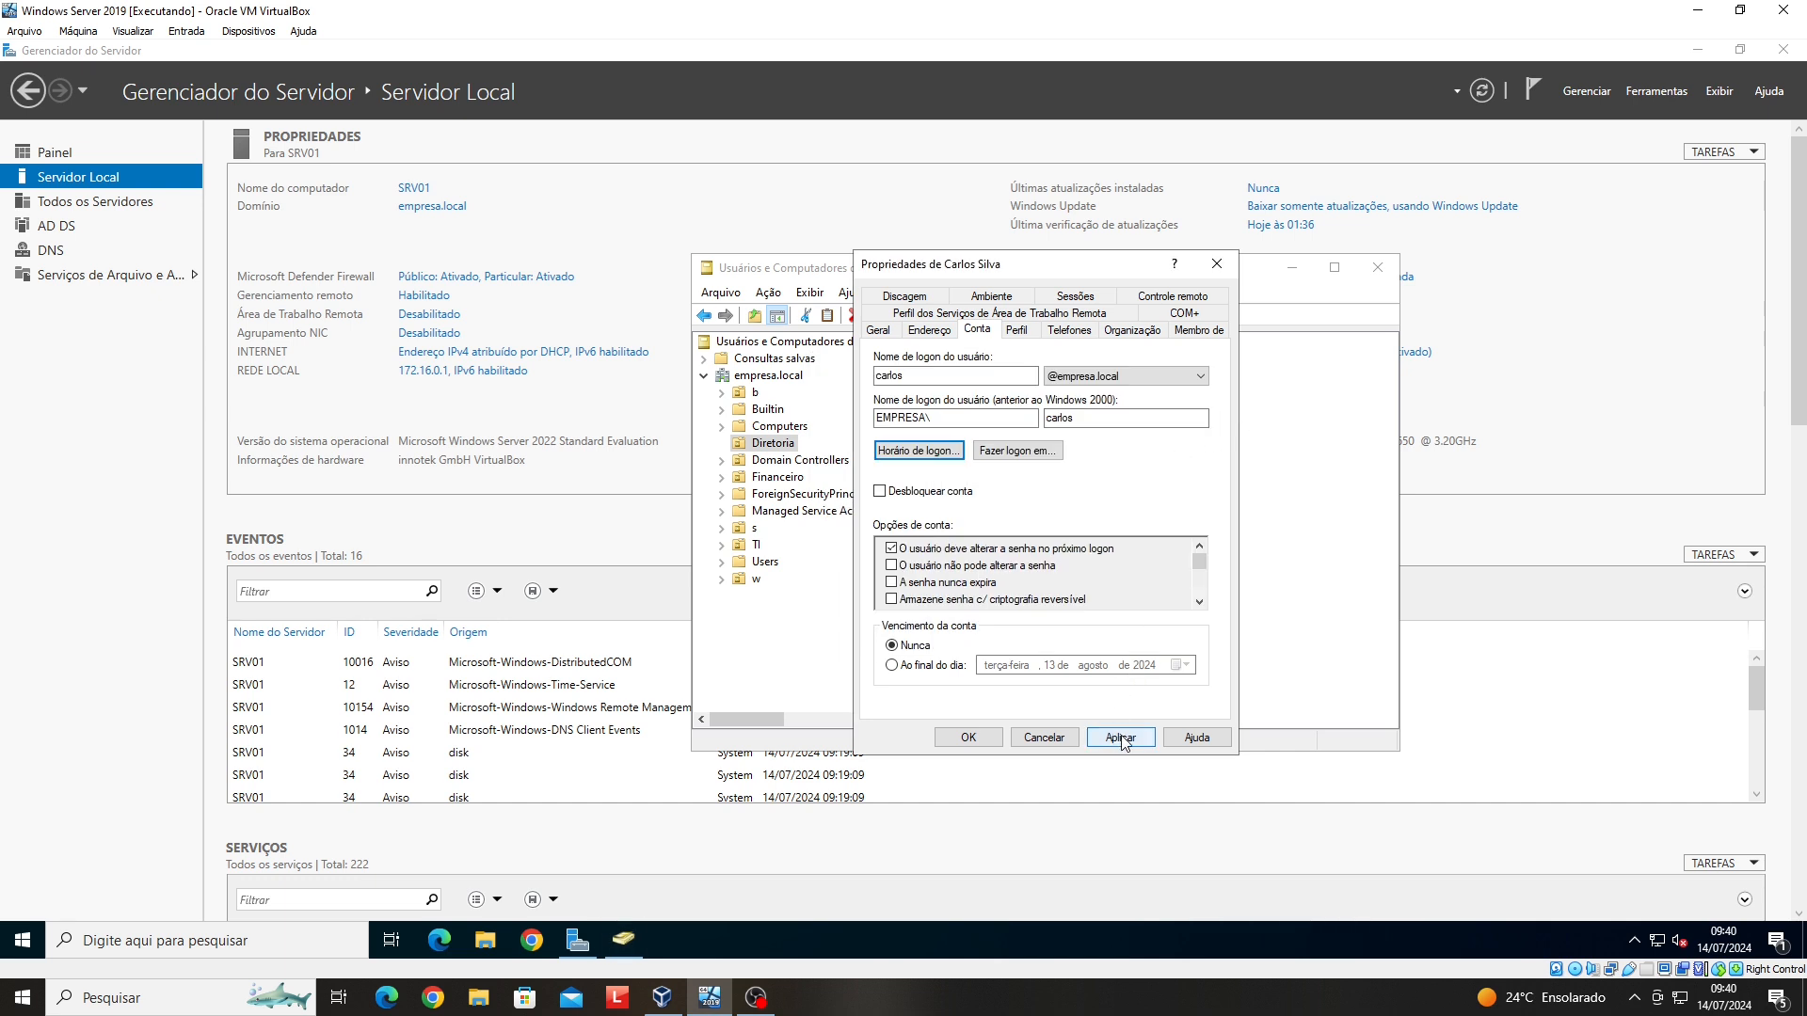
click(969, 736)
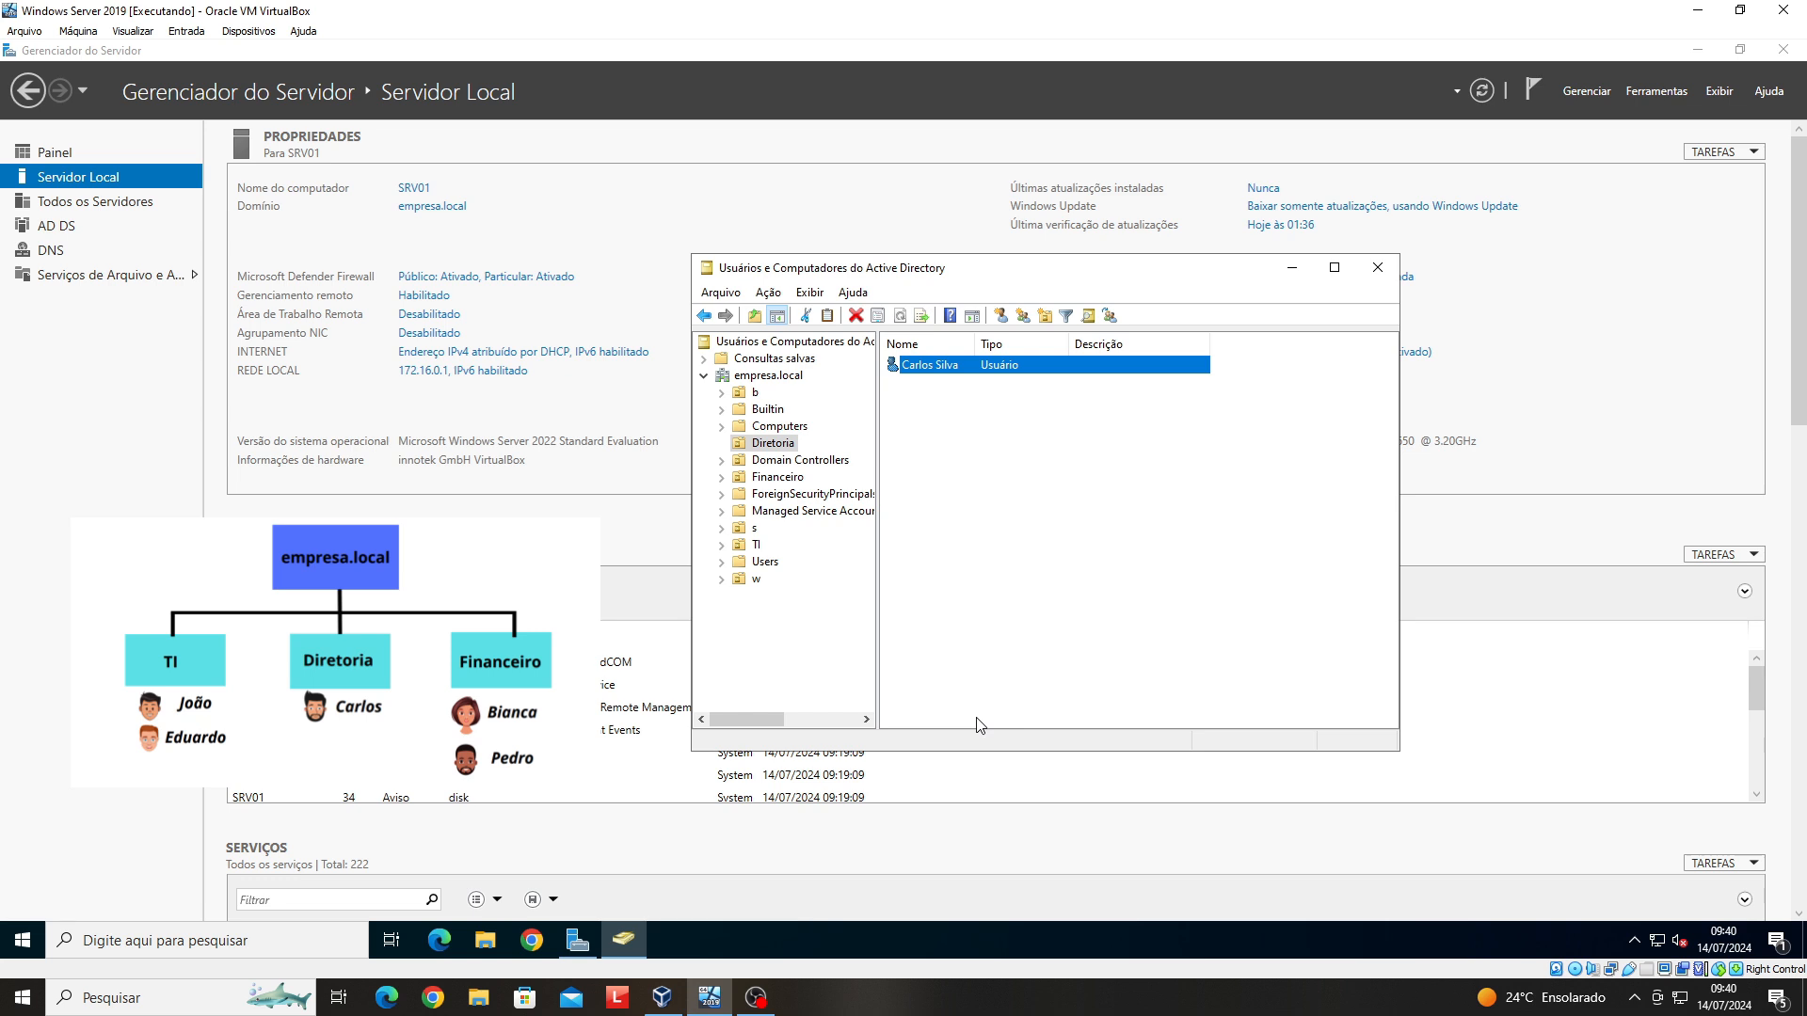
- Start a new user in Financeiro, entering first name, surname and logon name
right_click(787, 478)
click(942, 562)
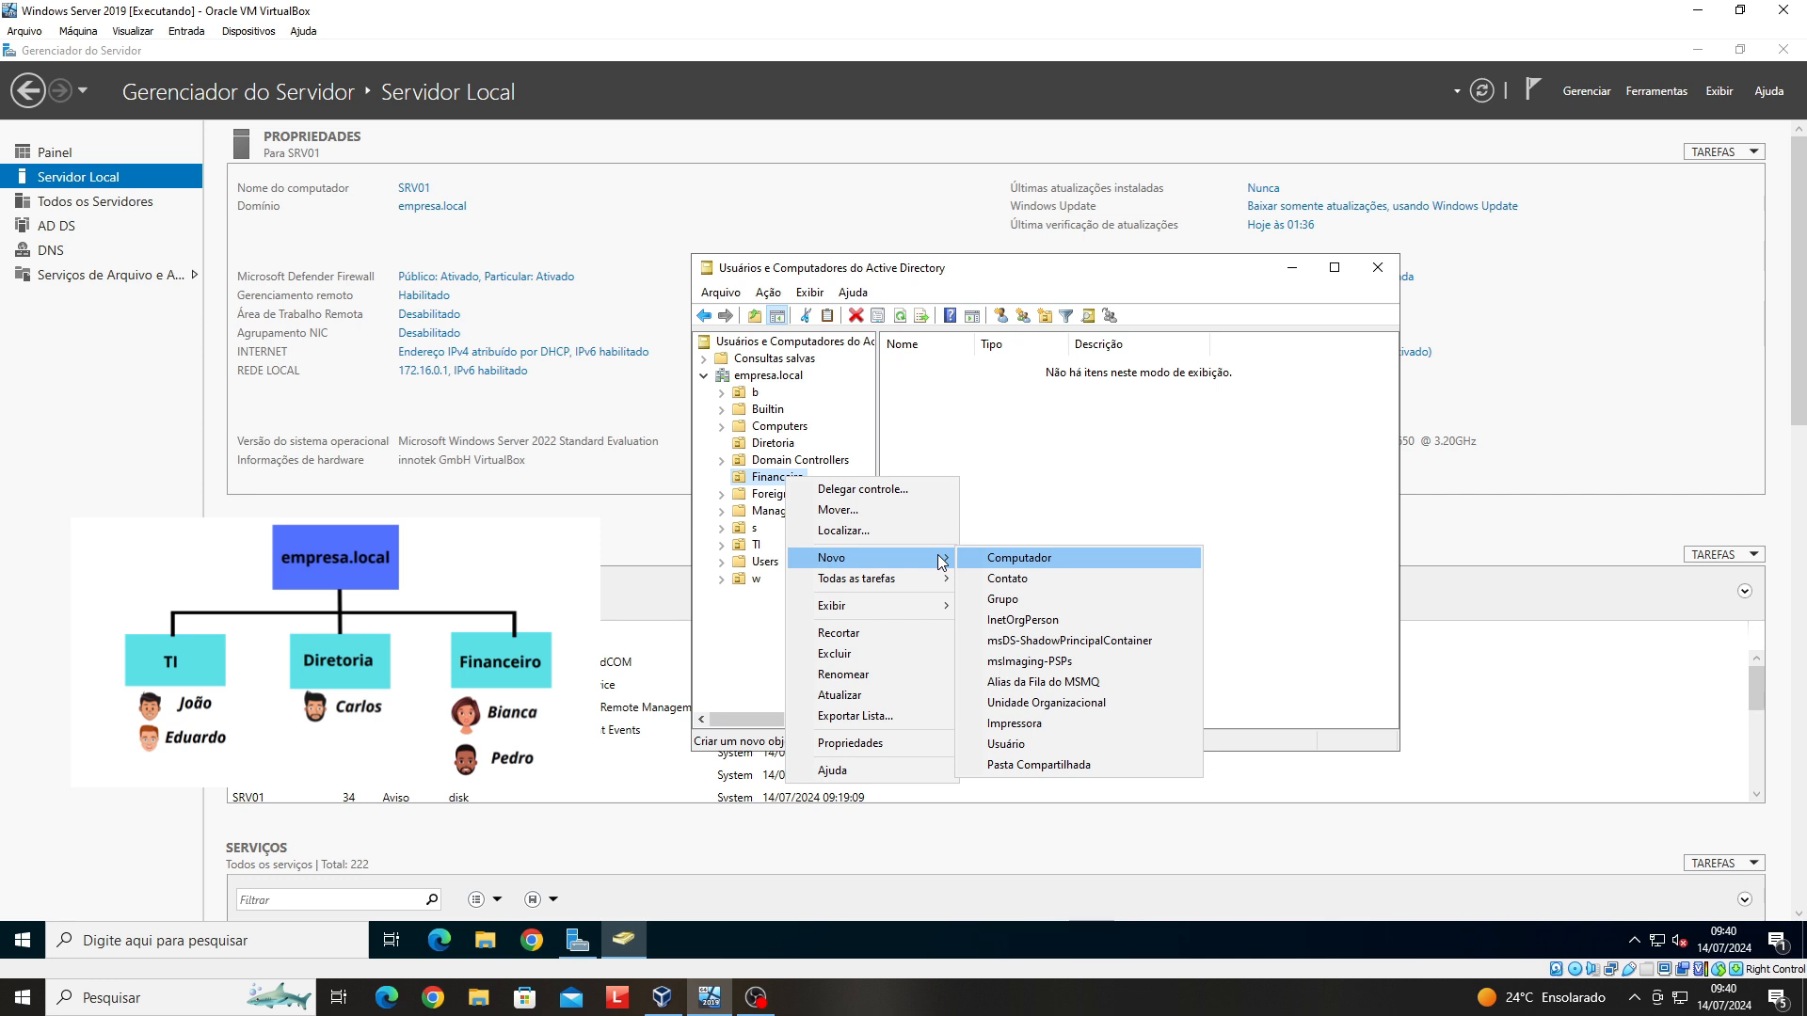
click(1006, 744)
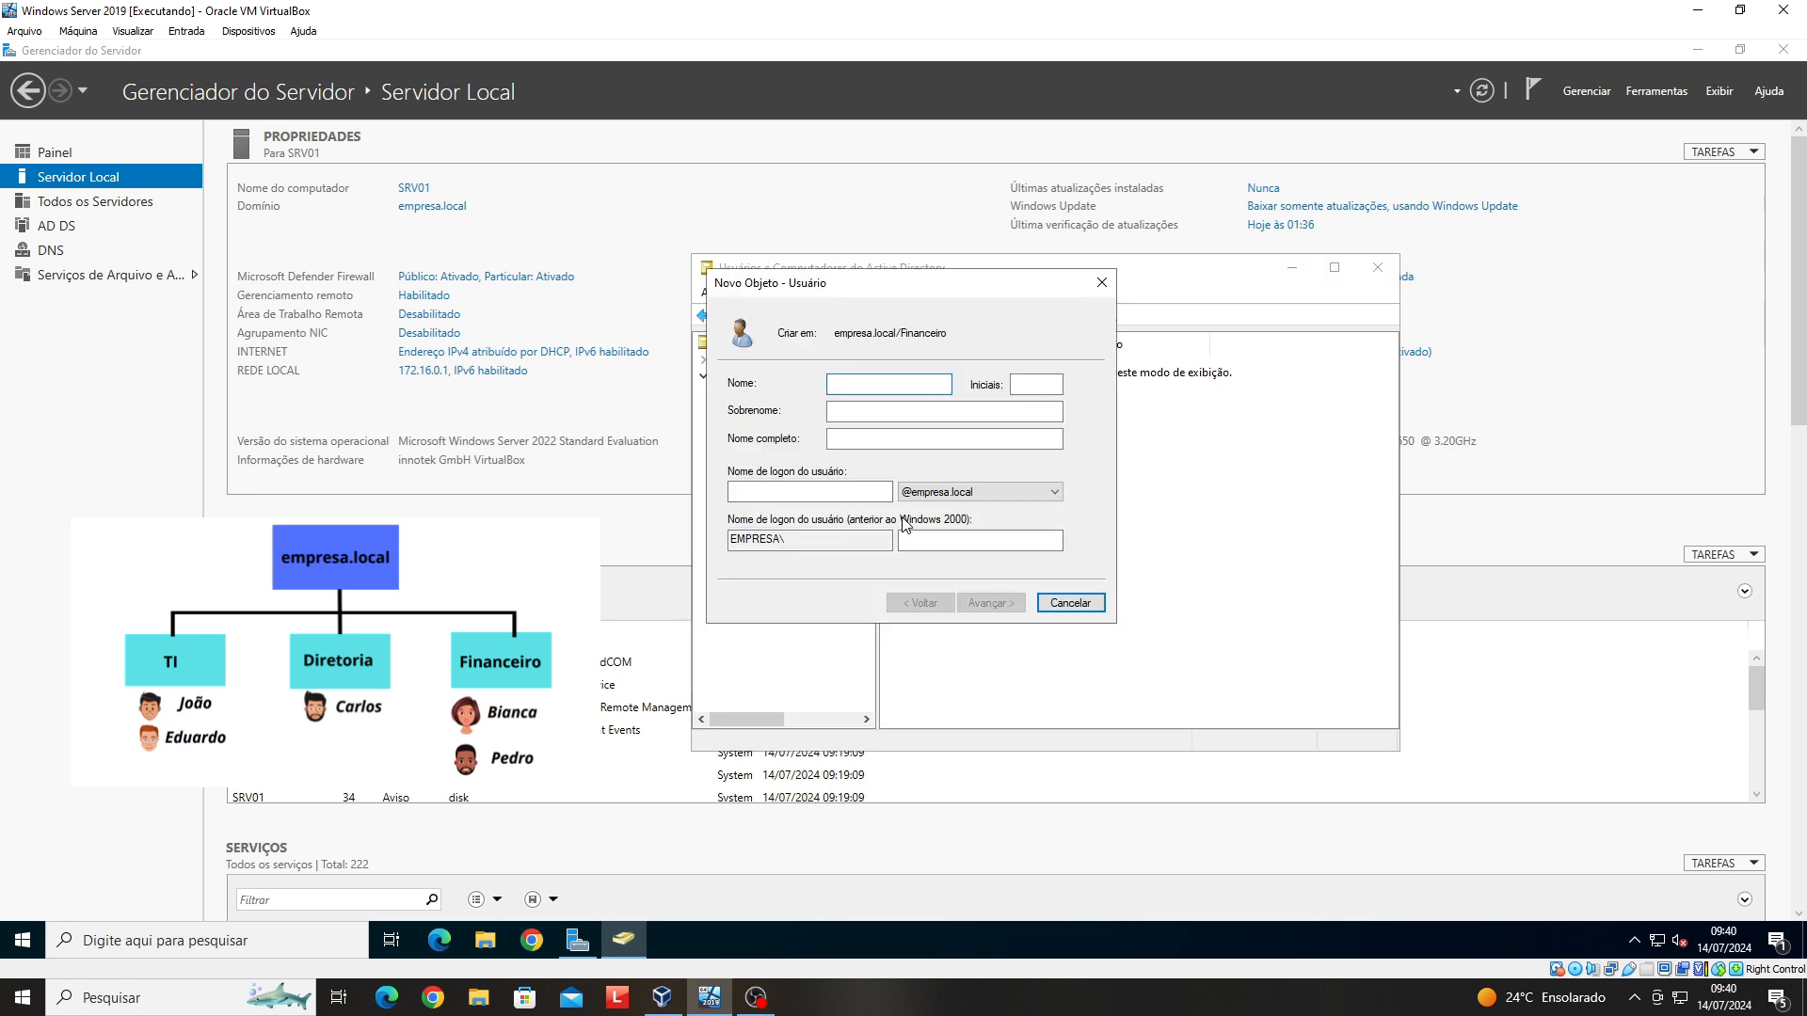
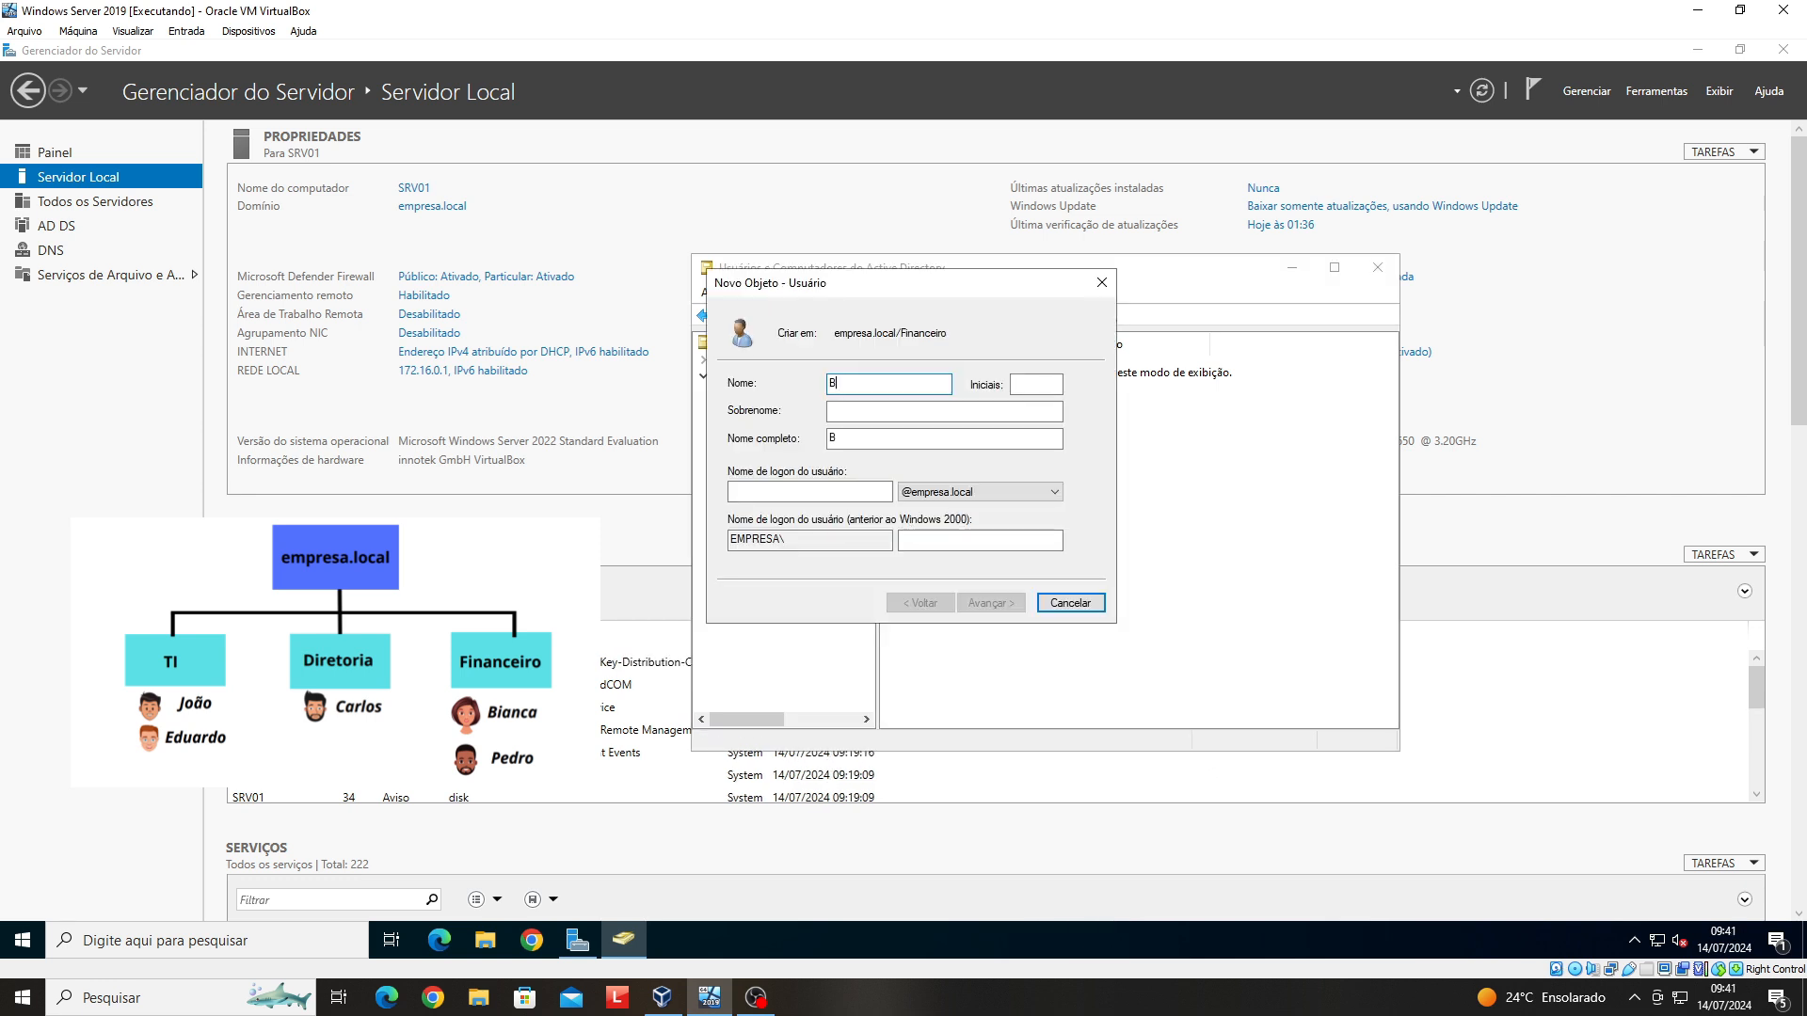
key(Tab)
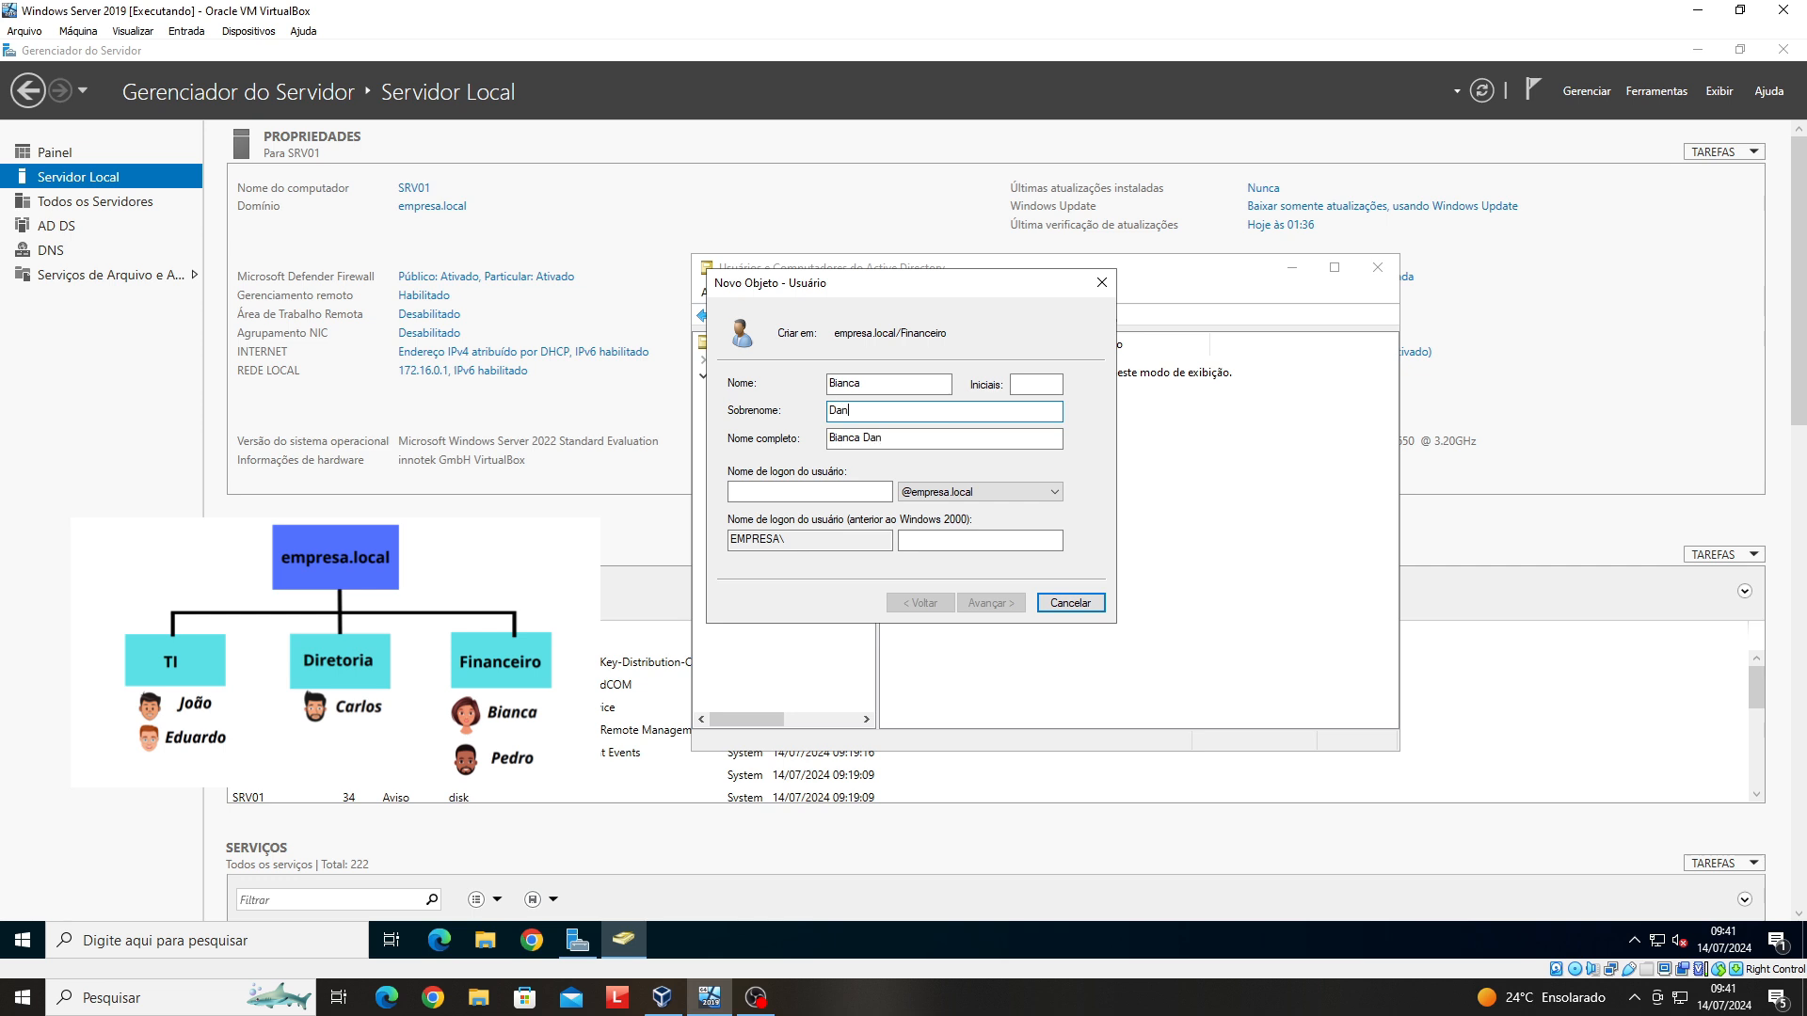
click(808, 490)
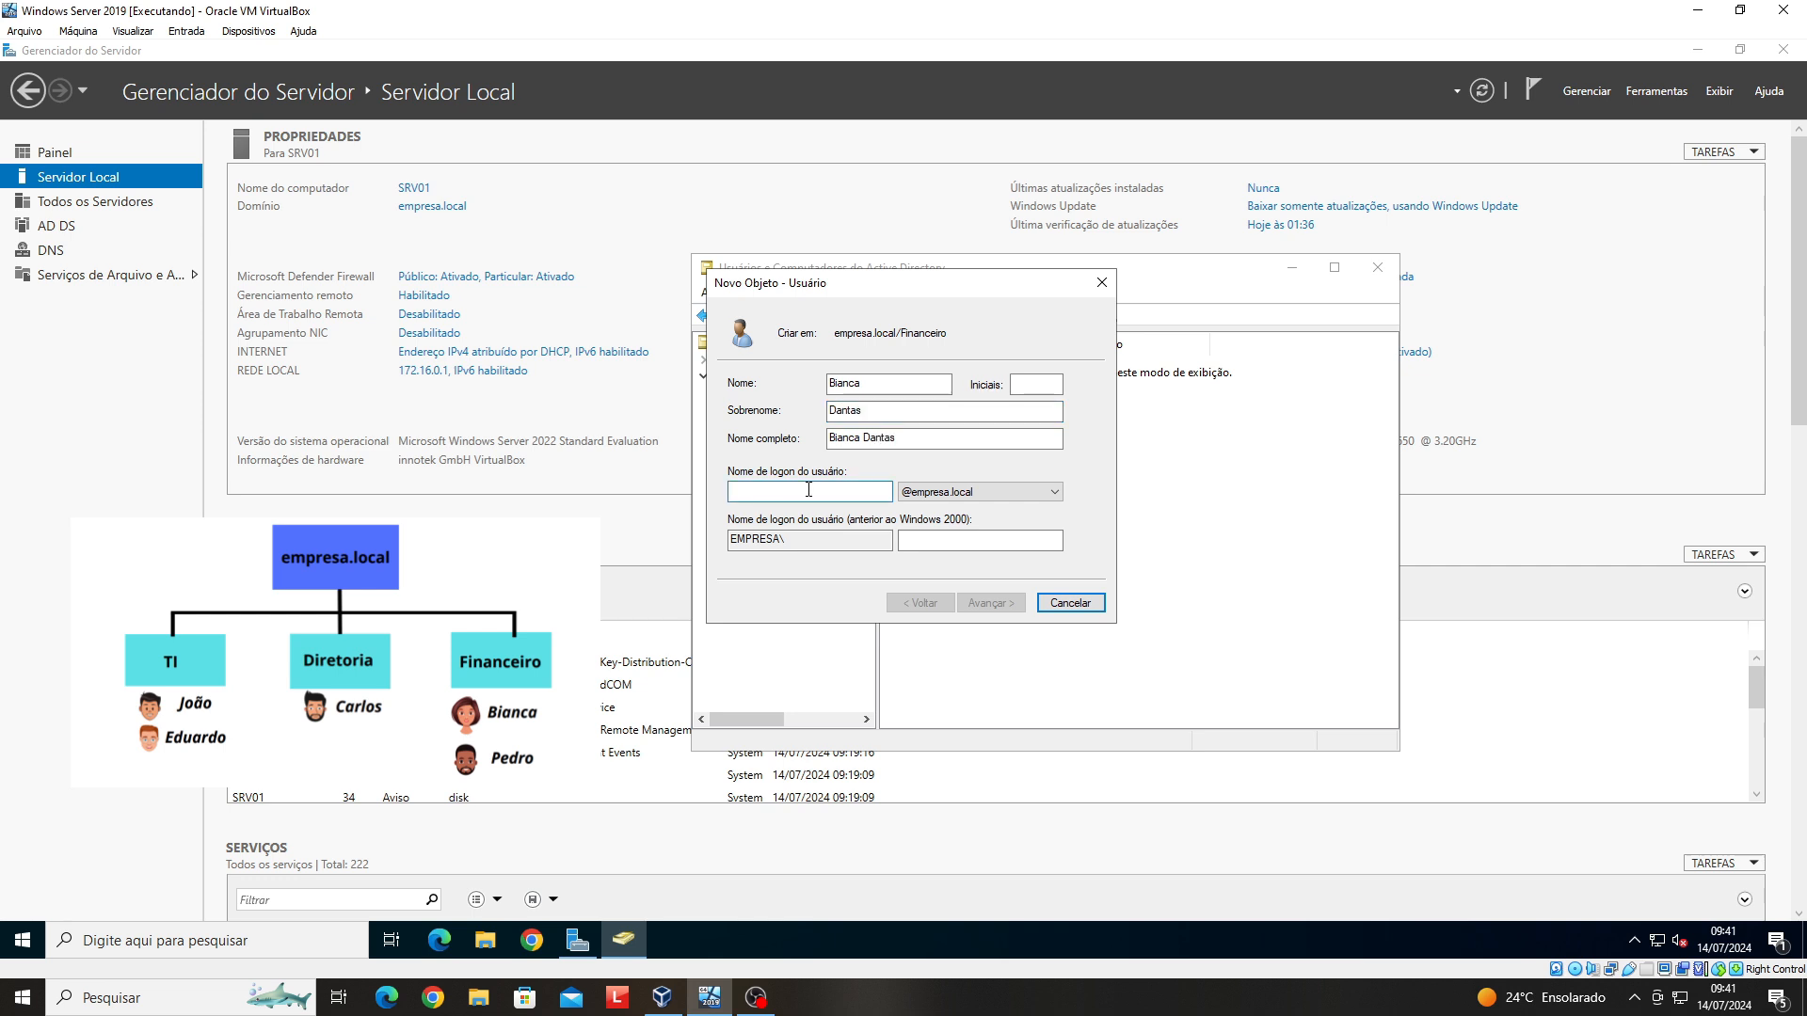
text(bianca)
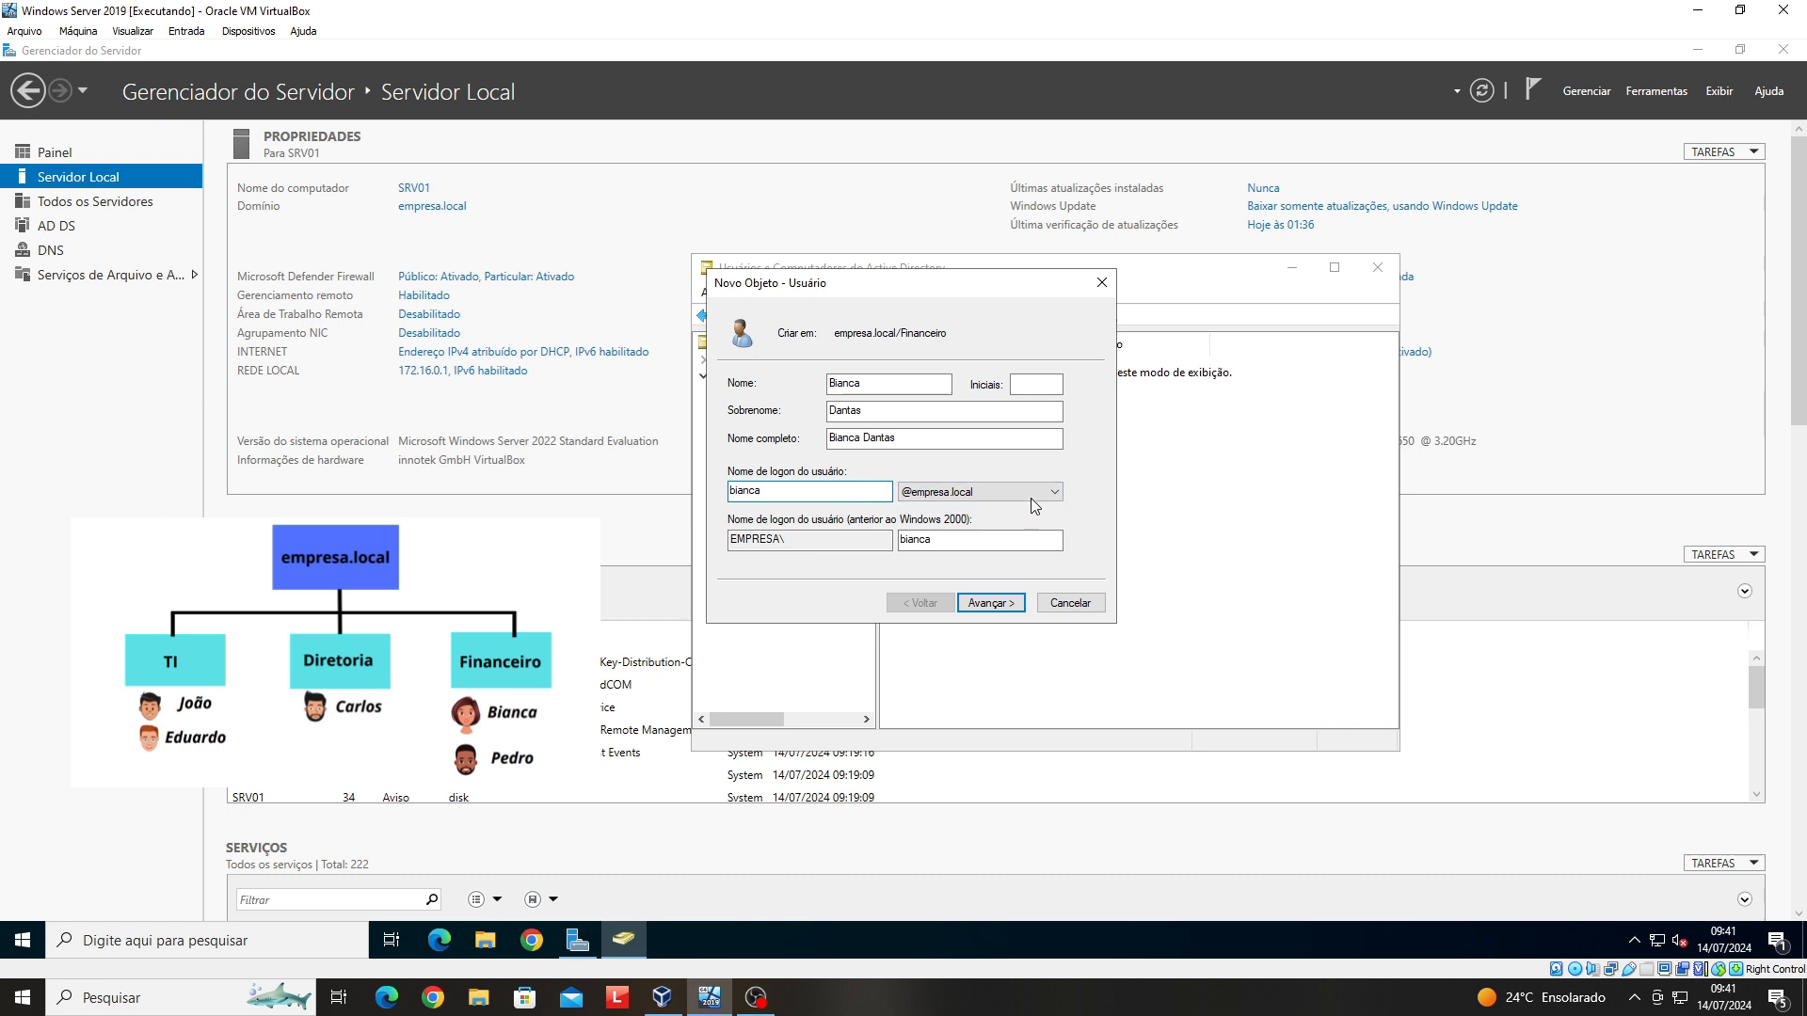
click(997, 607)
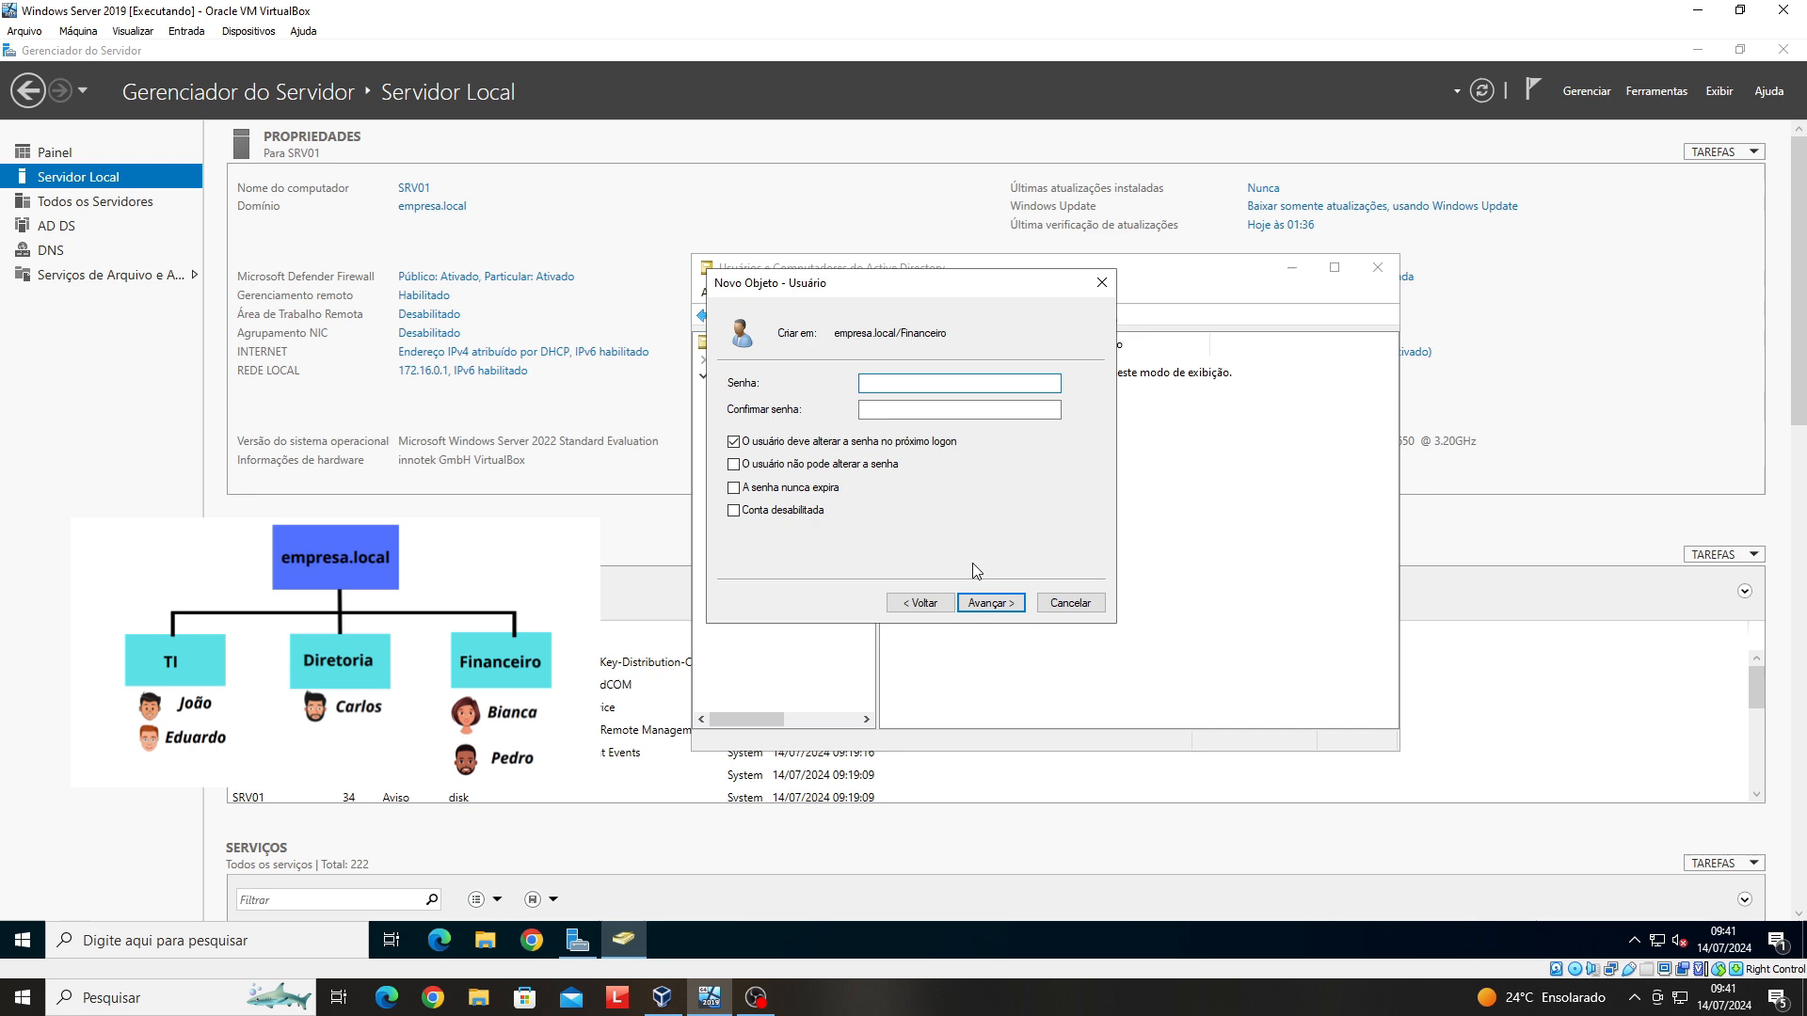
- Enter and confirm the Financeiro user's password and finish creating the account
text(•••••••••)
click(904, 408)
text(•••••••••)
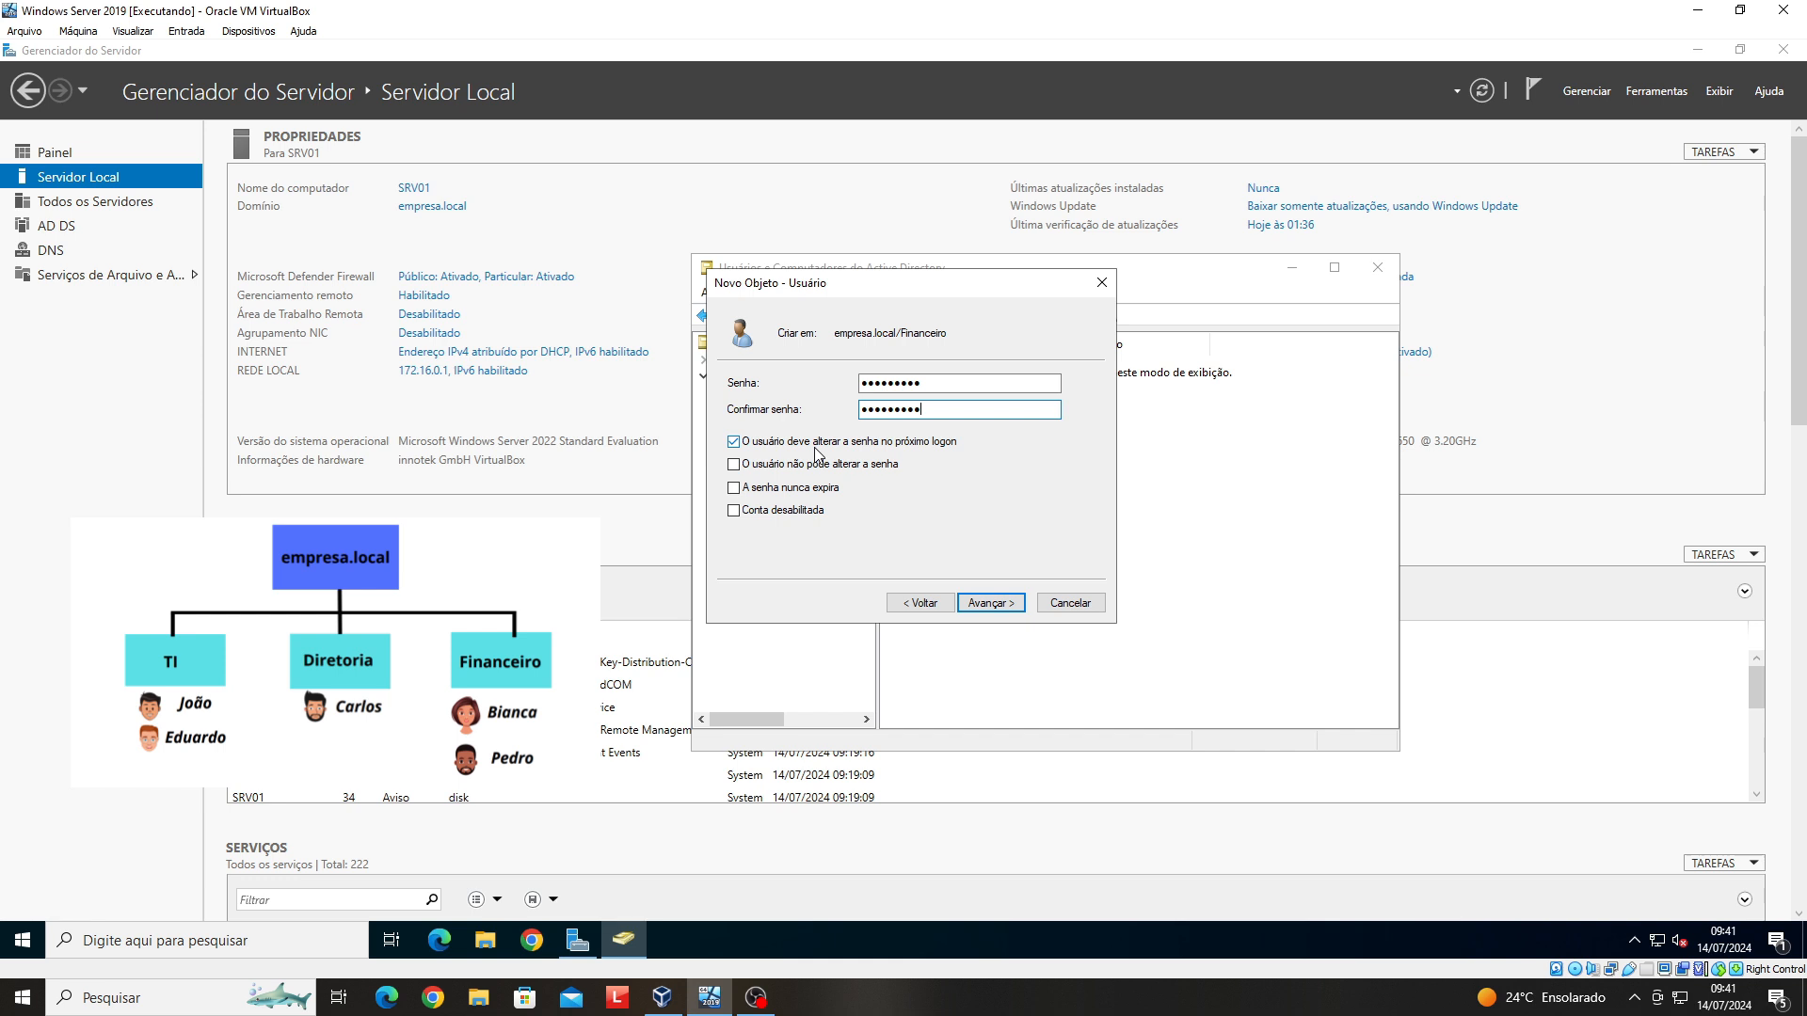
click(1000, 610)
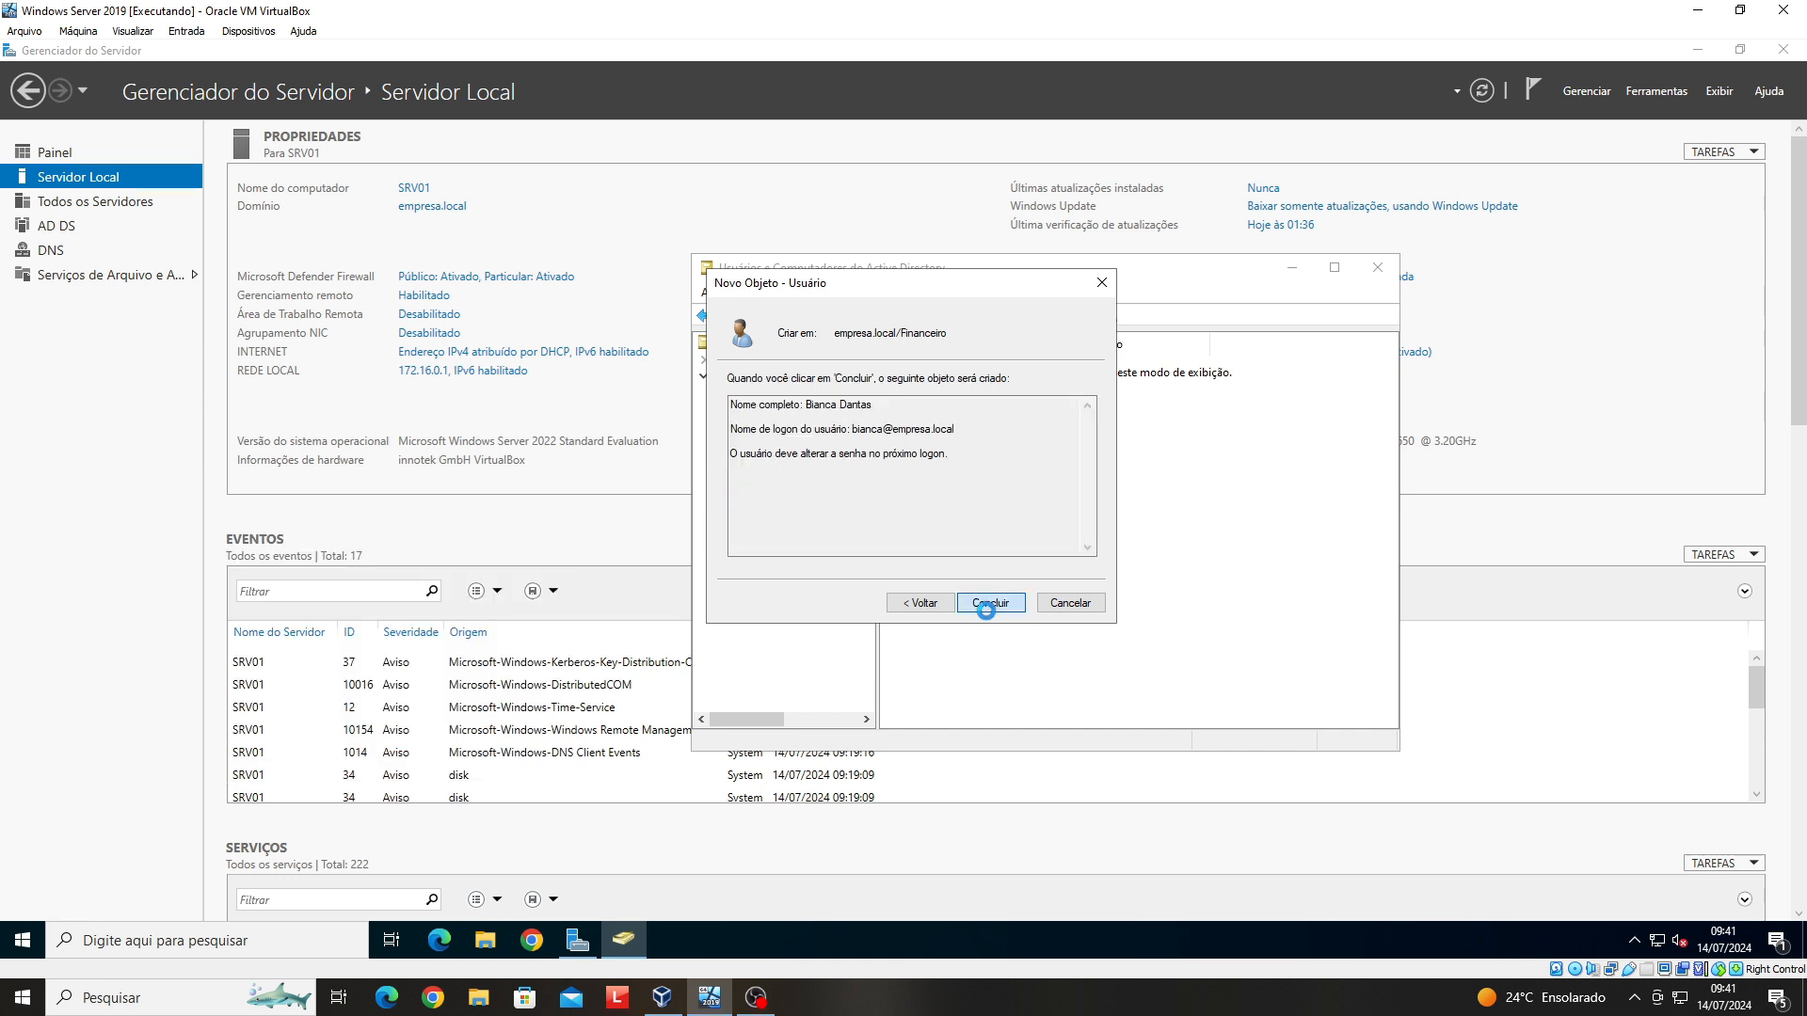
click(997, 608)
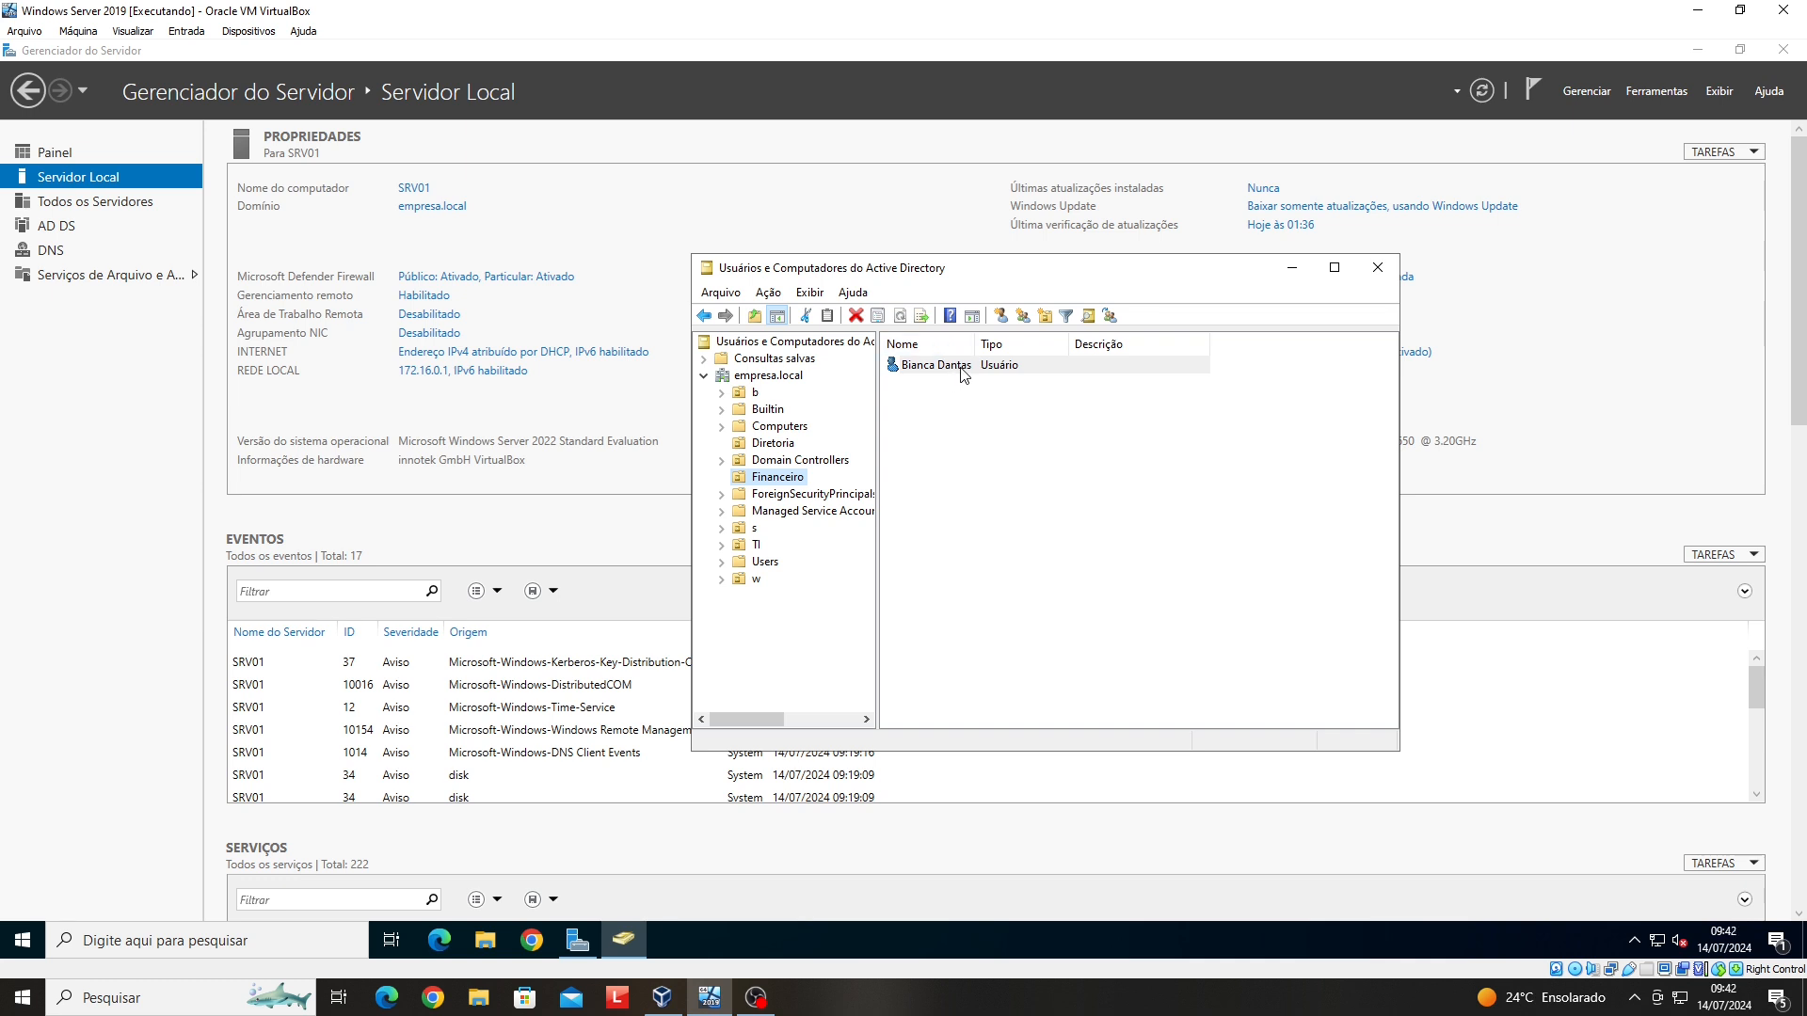
- Open the new Financeiro user's Propriedades and its Horário de logon schedule on the Conta tab
right_click(964, 375)
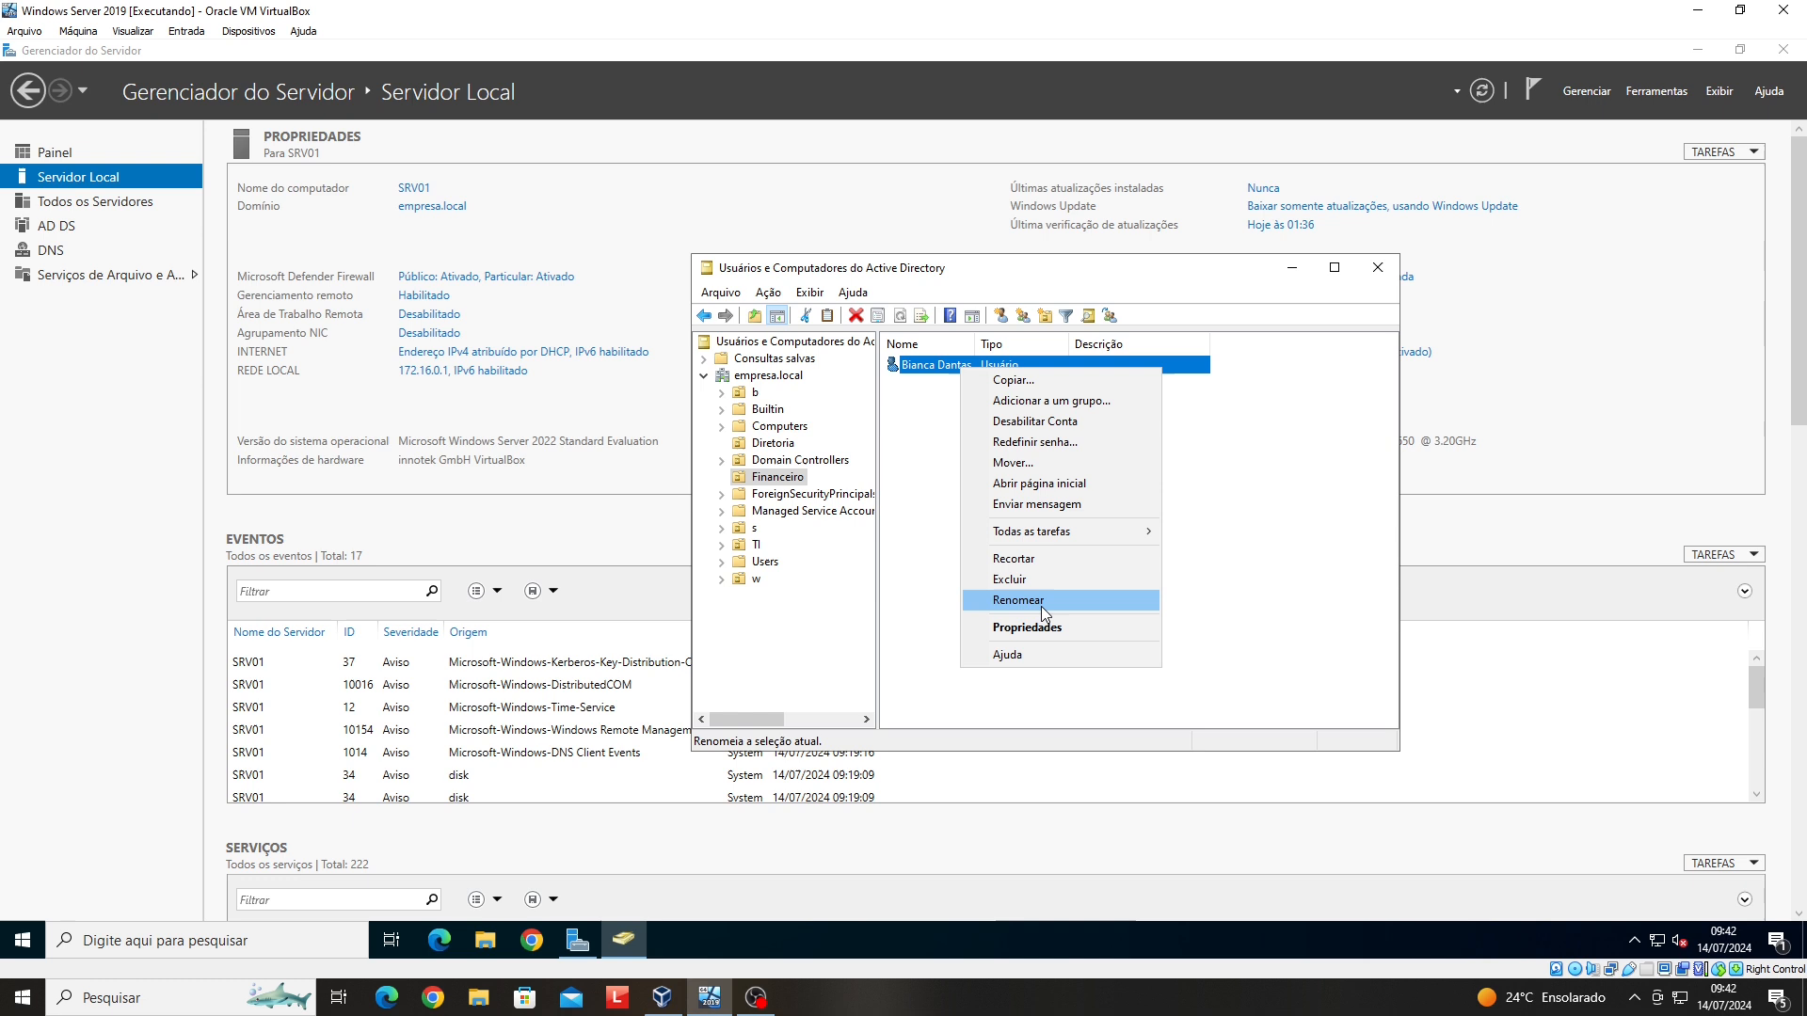
click(1056, 629)
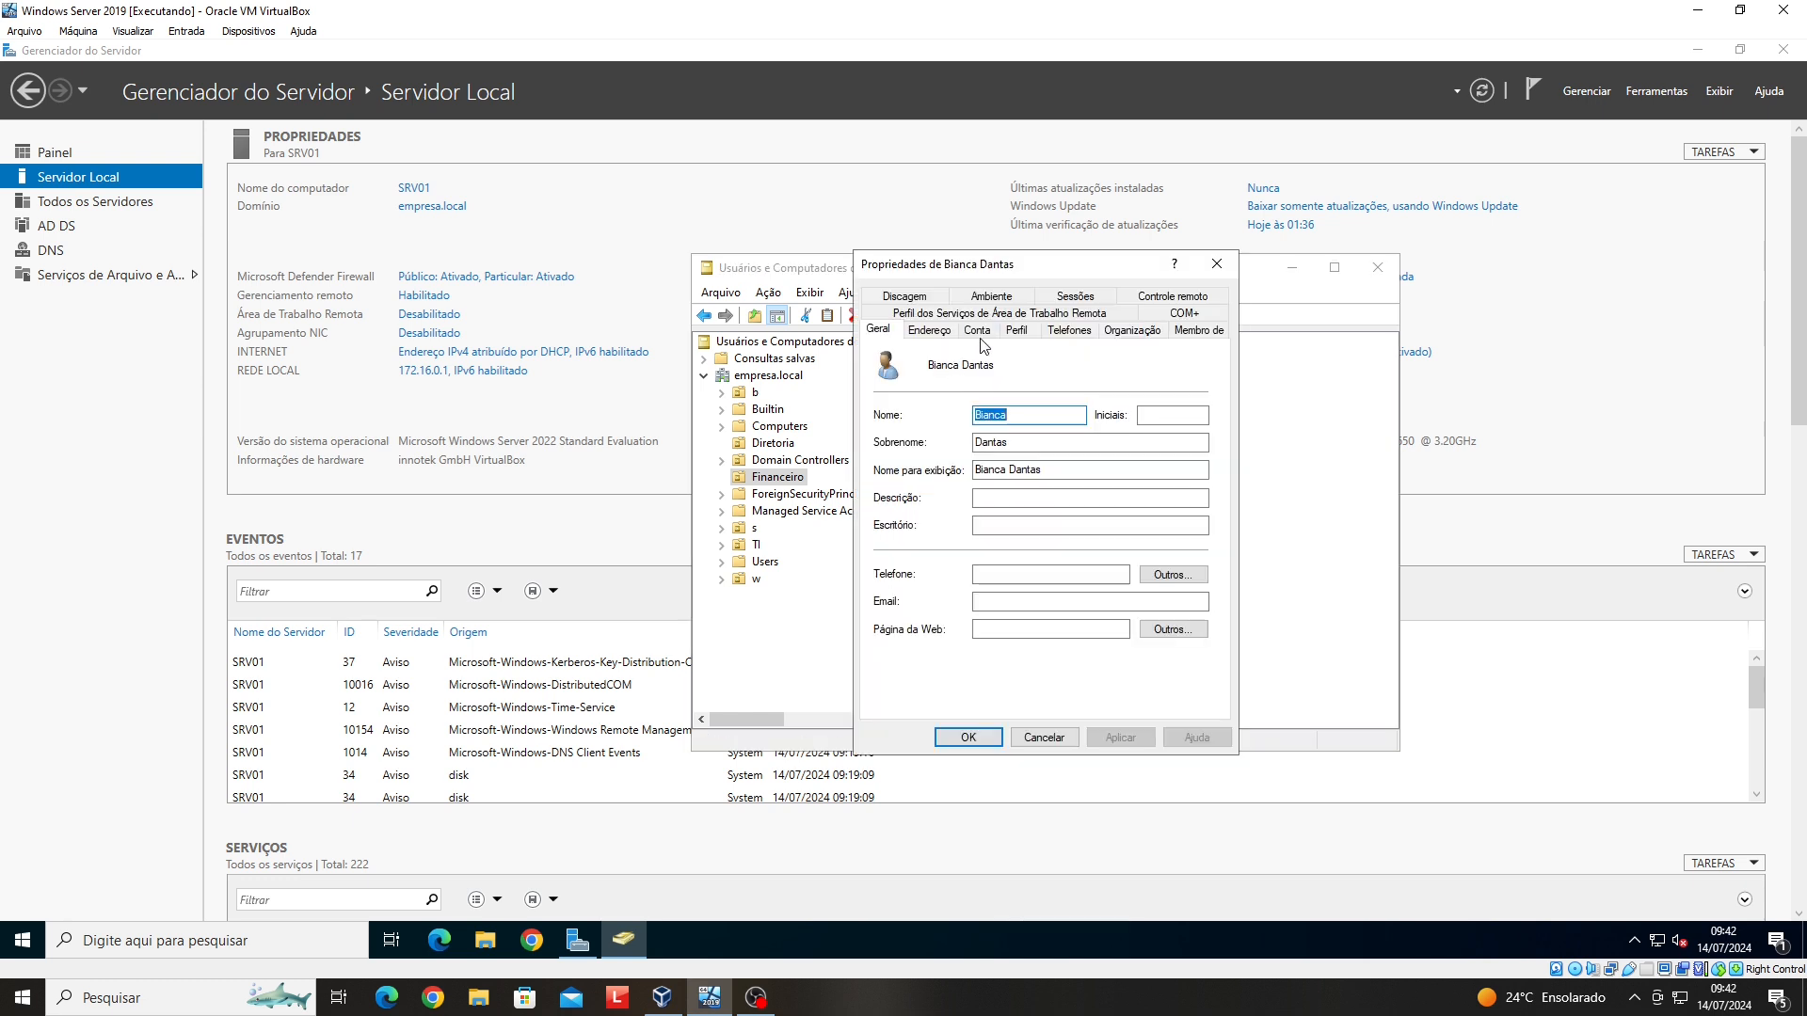
click(977, 330)
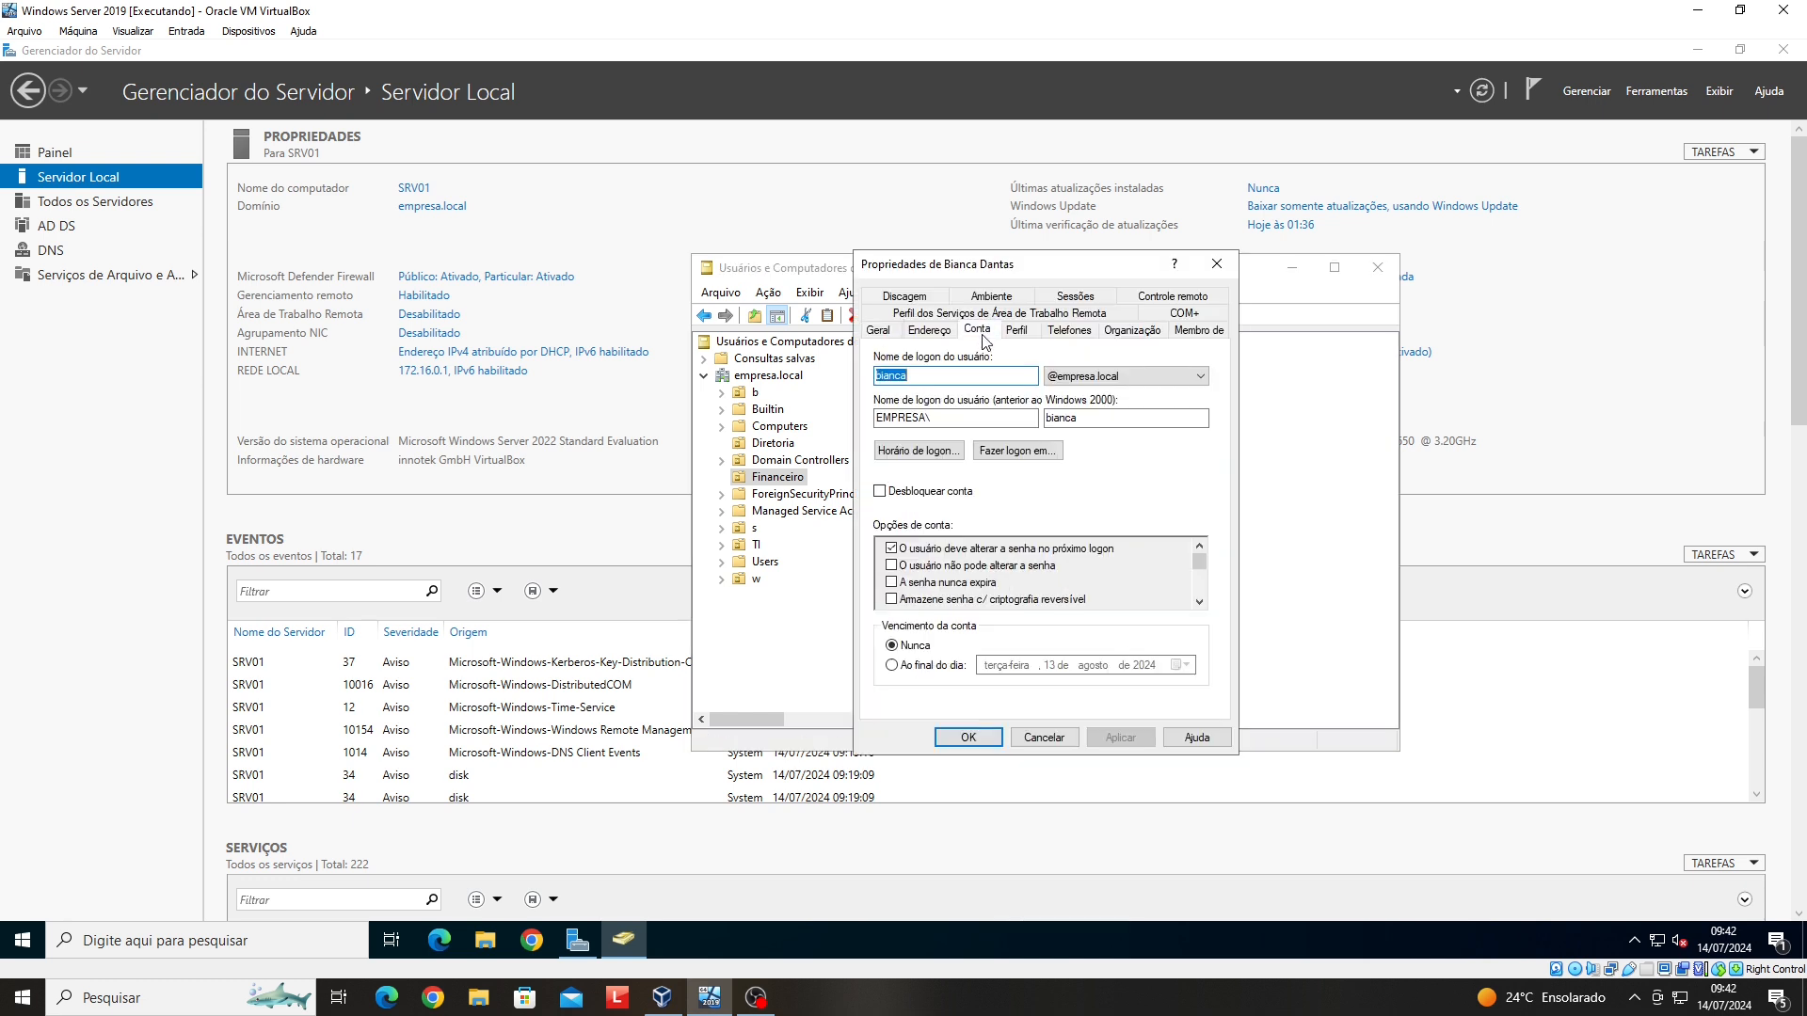
click(918, 452)
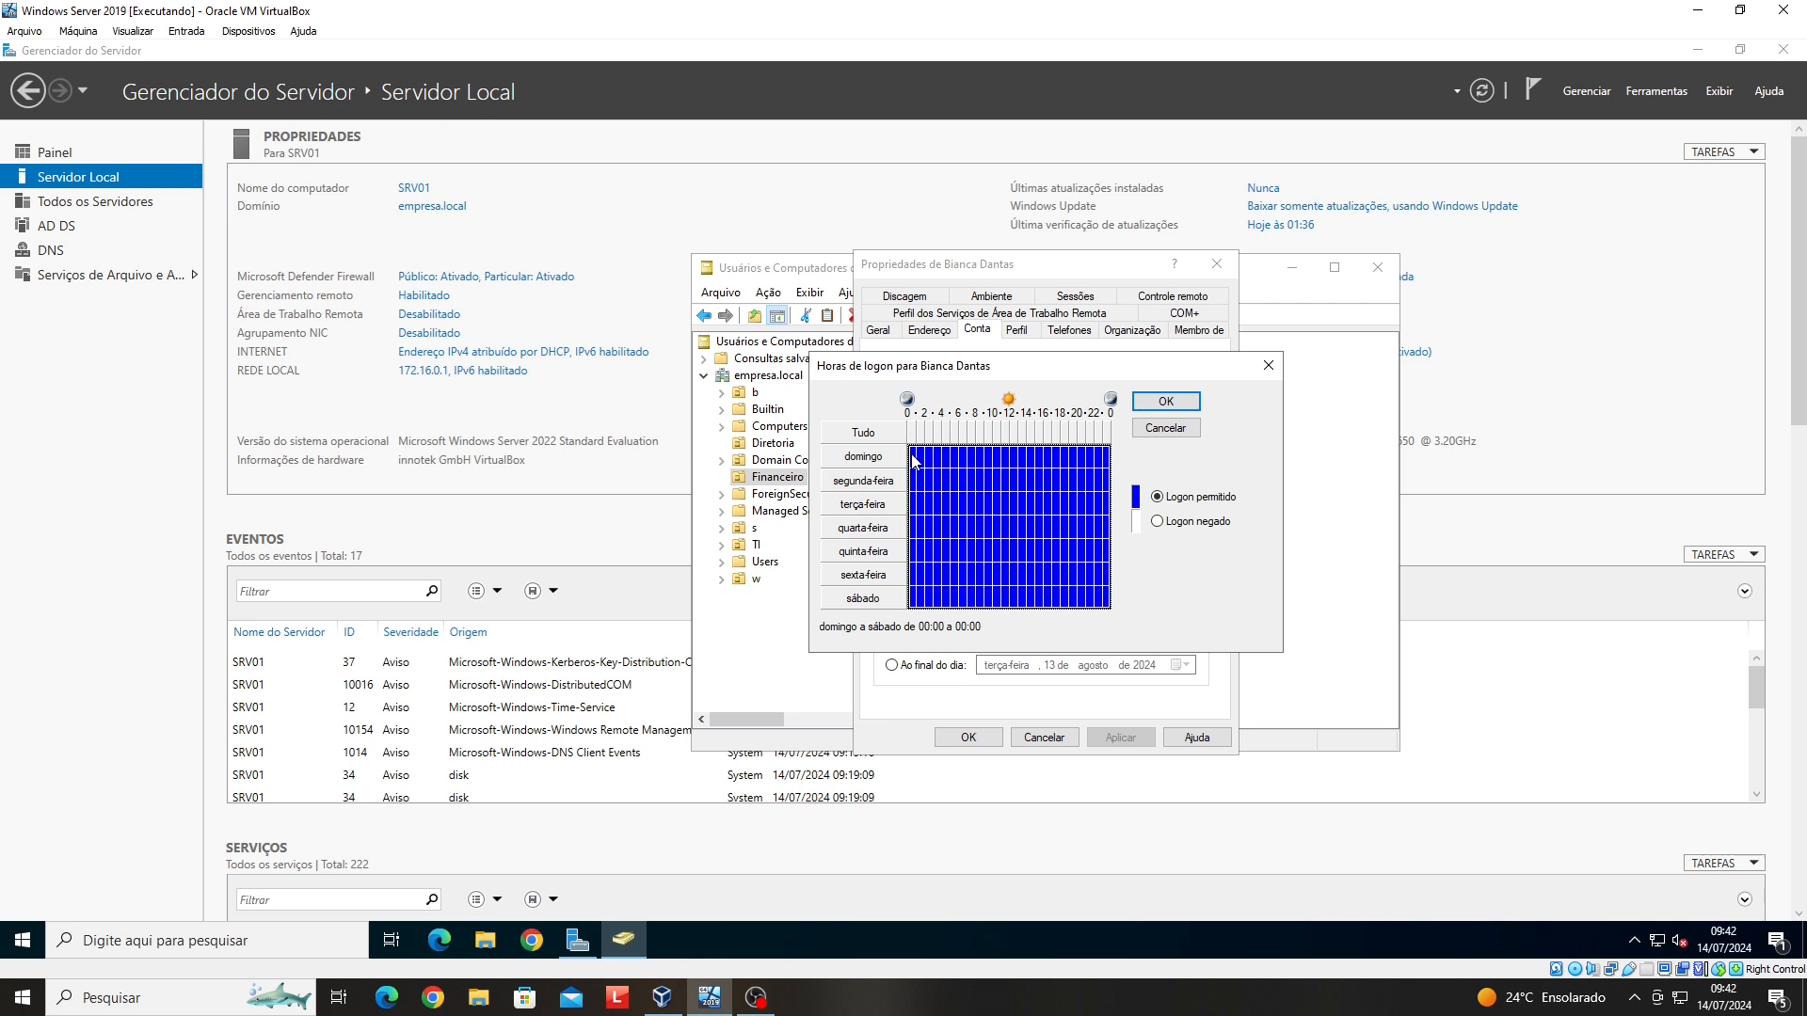
- Deny logon all day on Sunday and Saturday in the logon hours grid
drag(917, 456, 1113, 461)
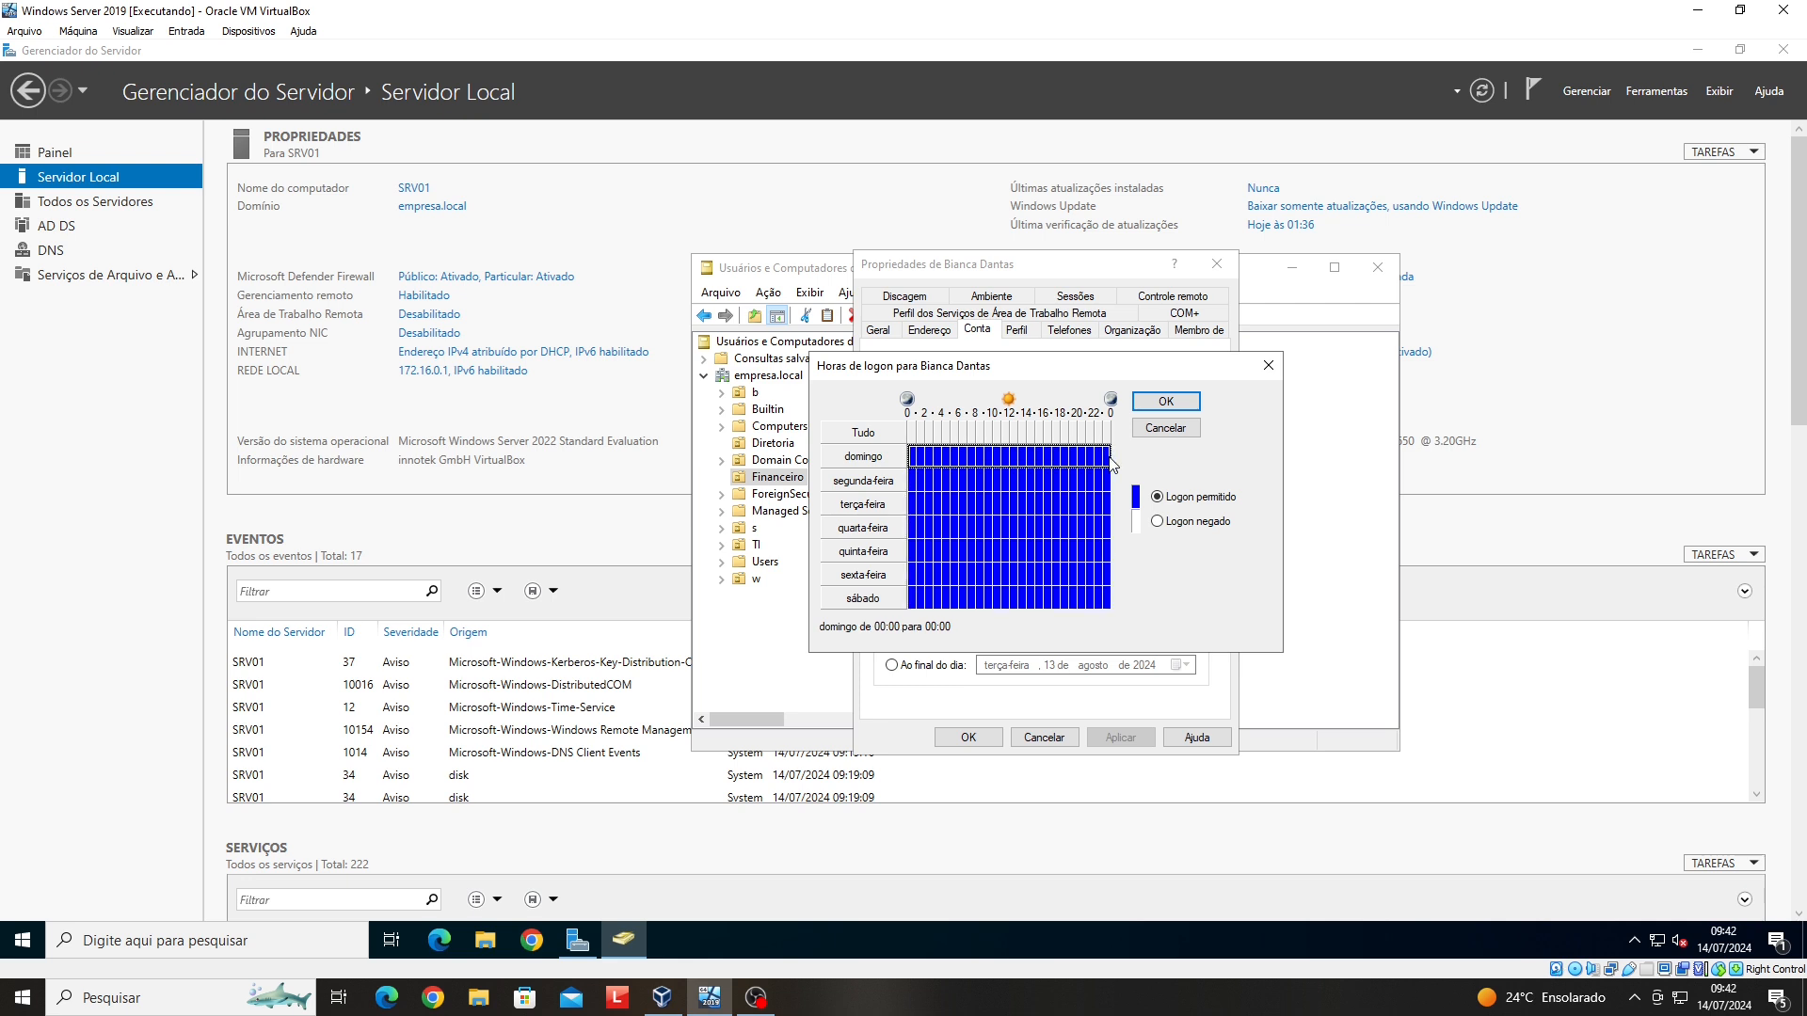
click(1157, 522)
drag(913, 599, 1113, 606)
click(1158, 522)
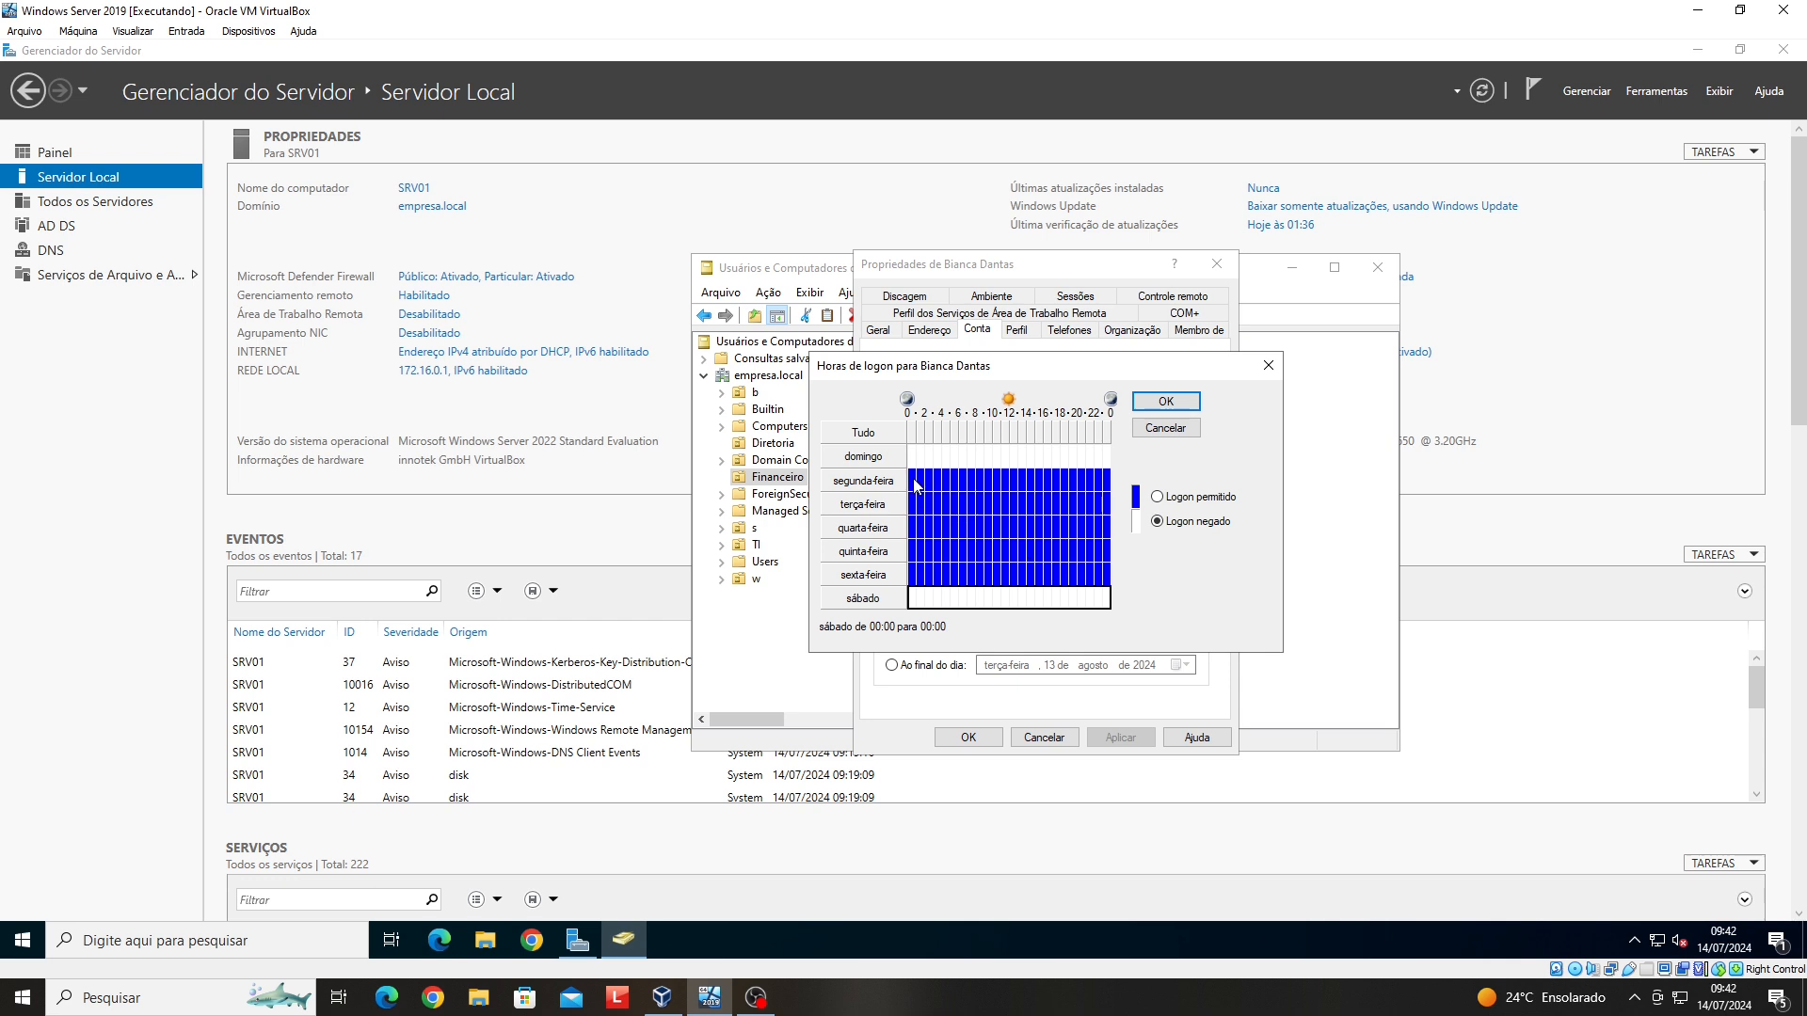
- Deny logon during the 12:00–13:00 lunch hour from Monday to Friday
drag(916, 484, 977, 580)
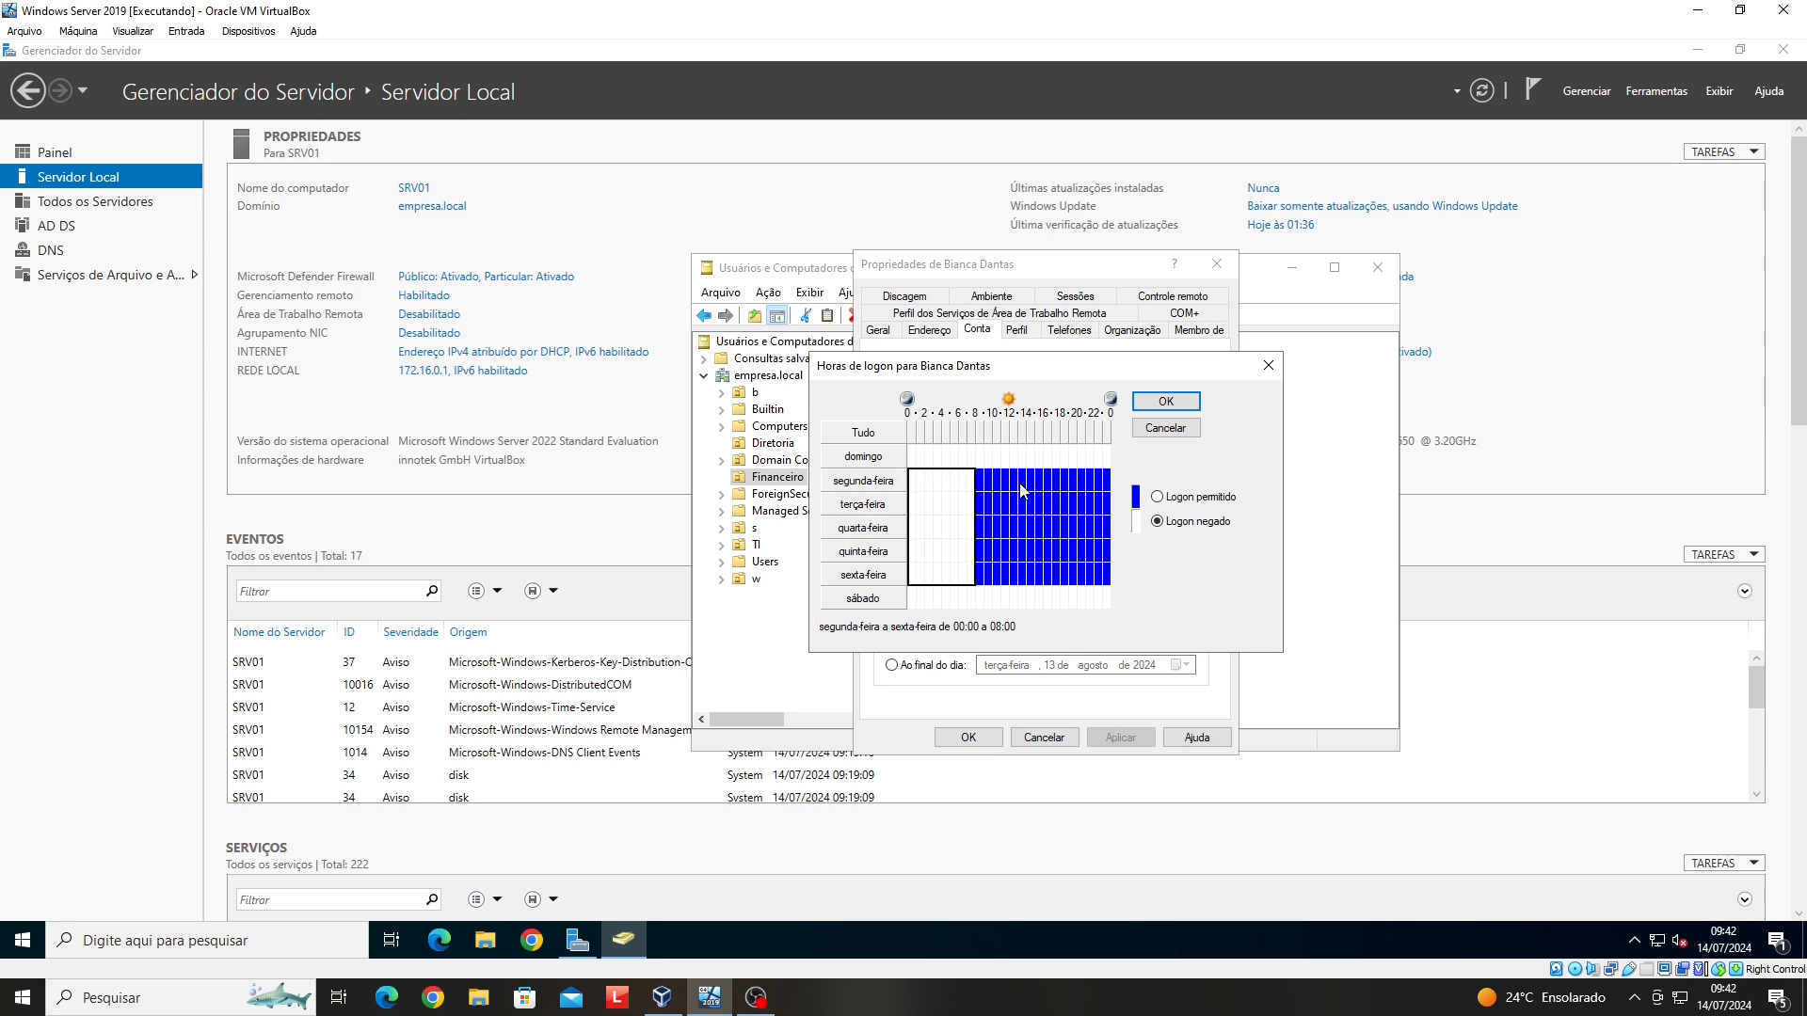
drag(1013, 478, 1016, 576)
click(1014, 574)
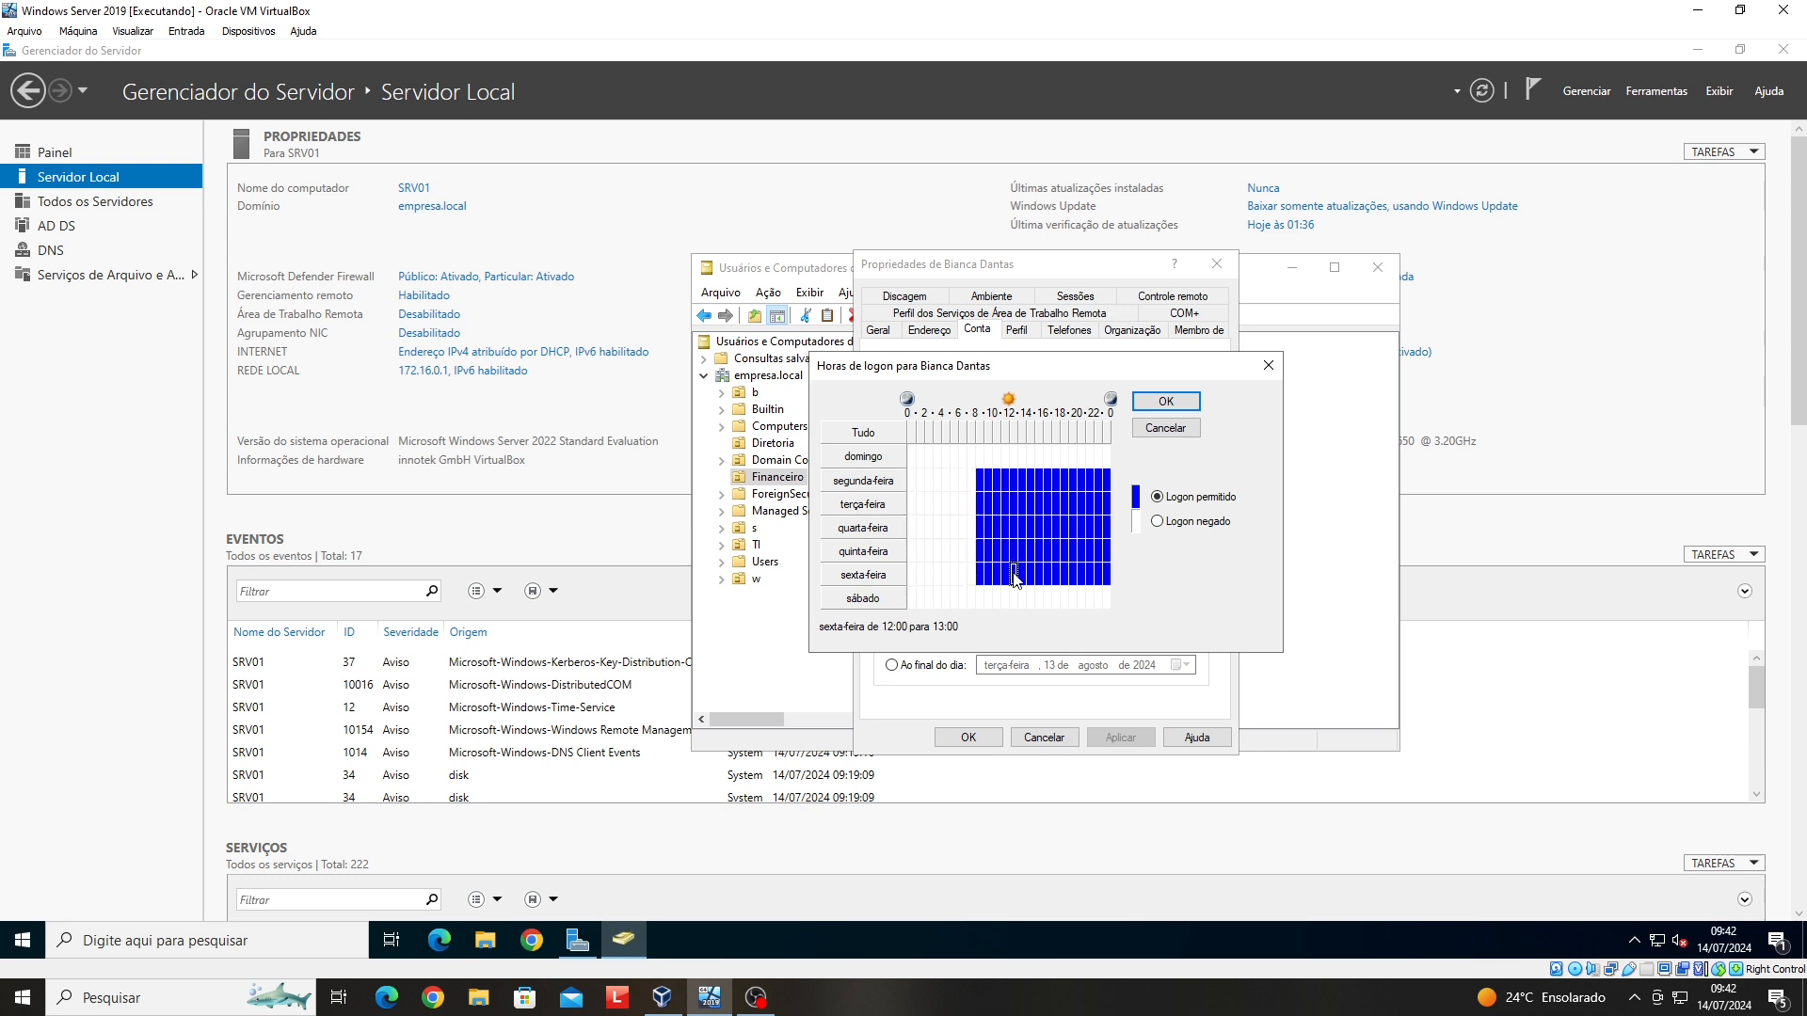
click(1156, 523)
drag(1014, 480, 1013, 554)
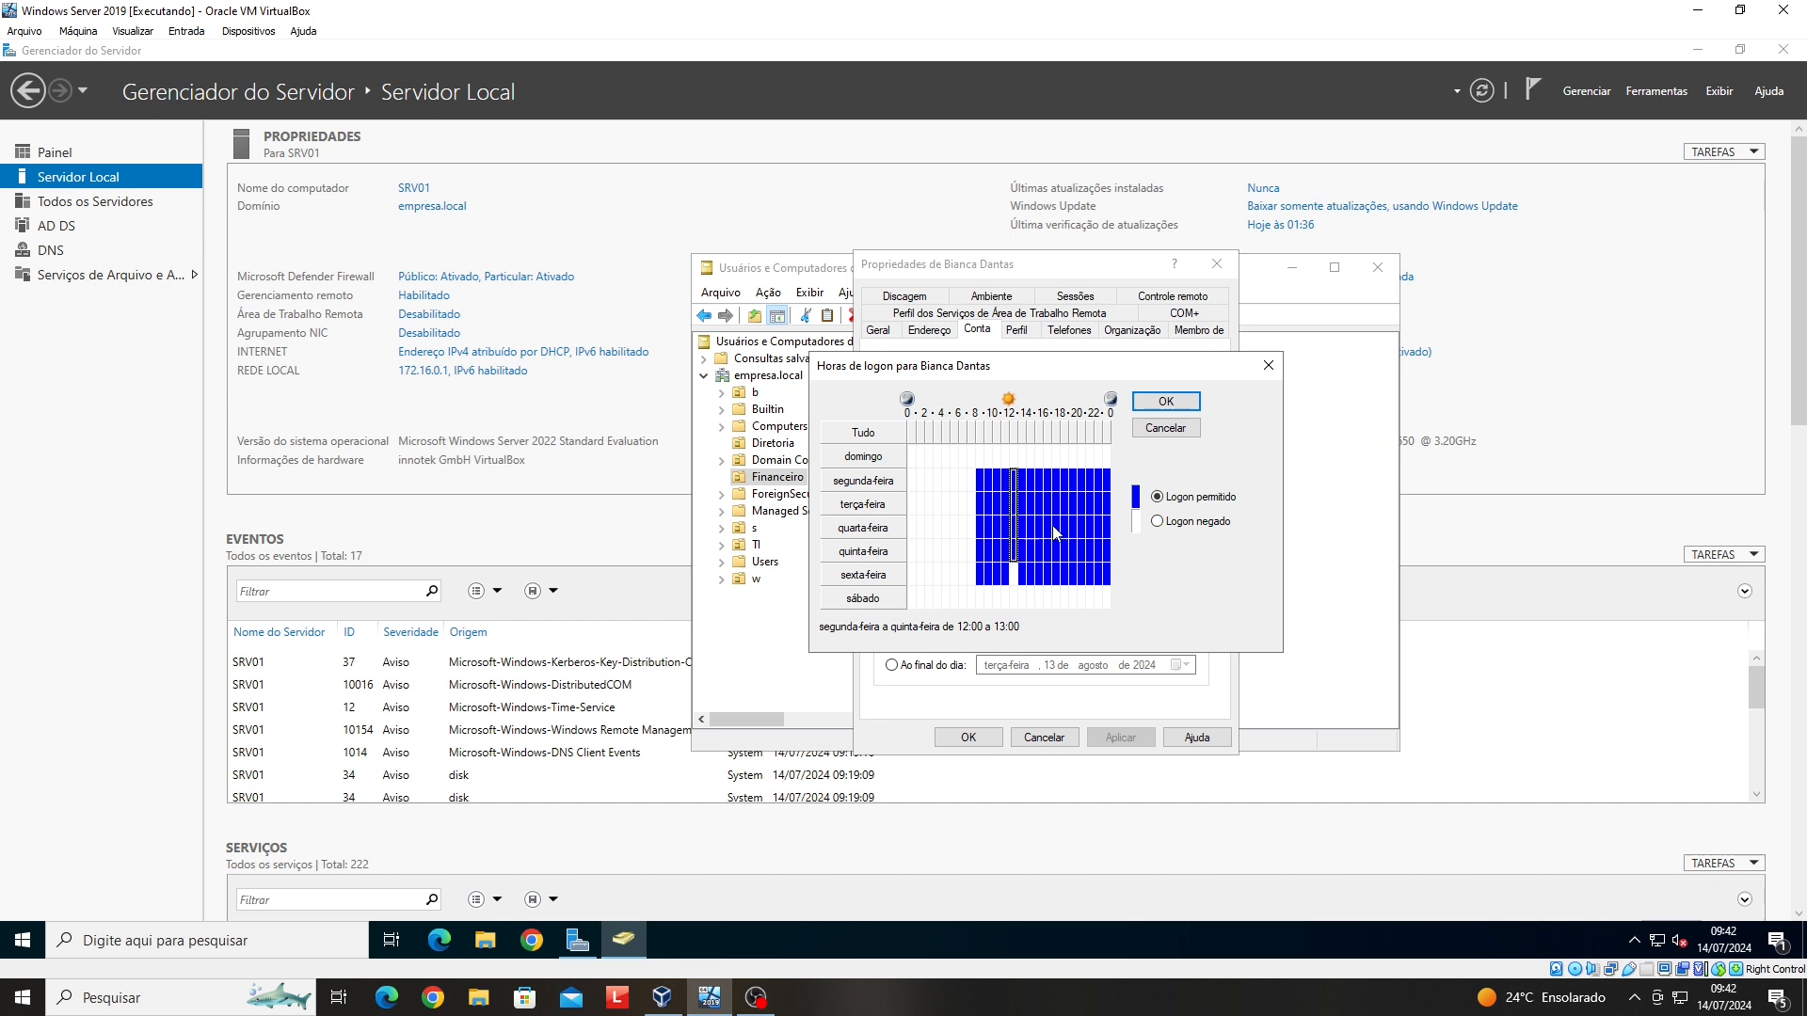
click(1187, 522)
- Deny weekday logon from 18:00 to midnight, then confirm the hours and save the properties
drag(1099, 574, 1107, 572)
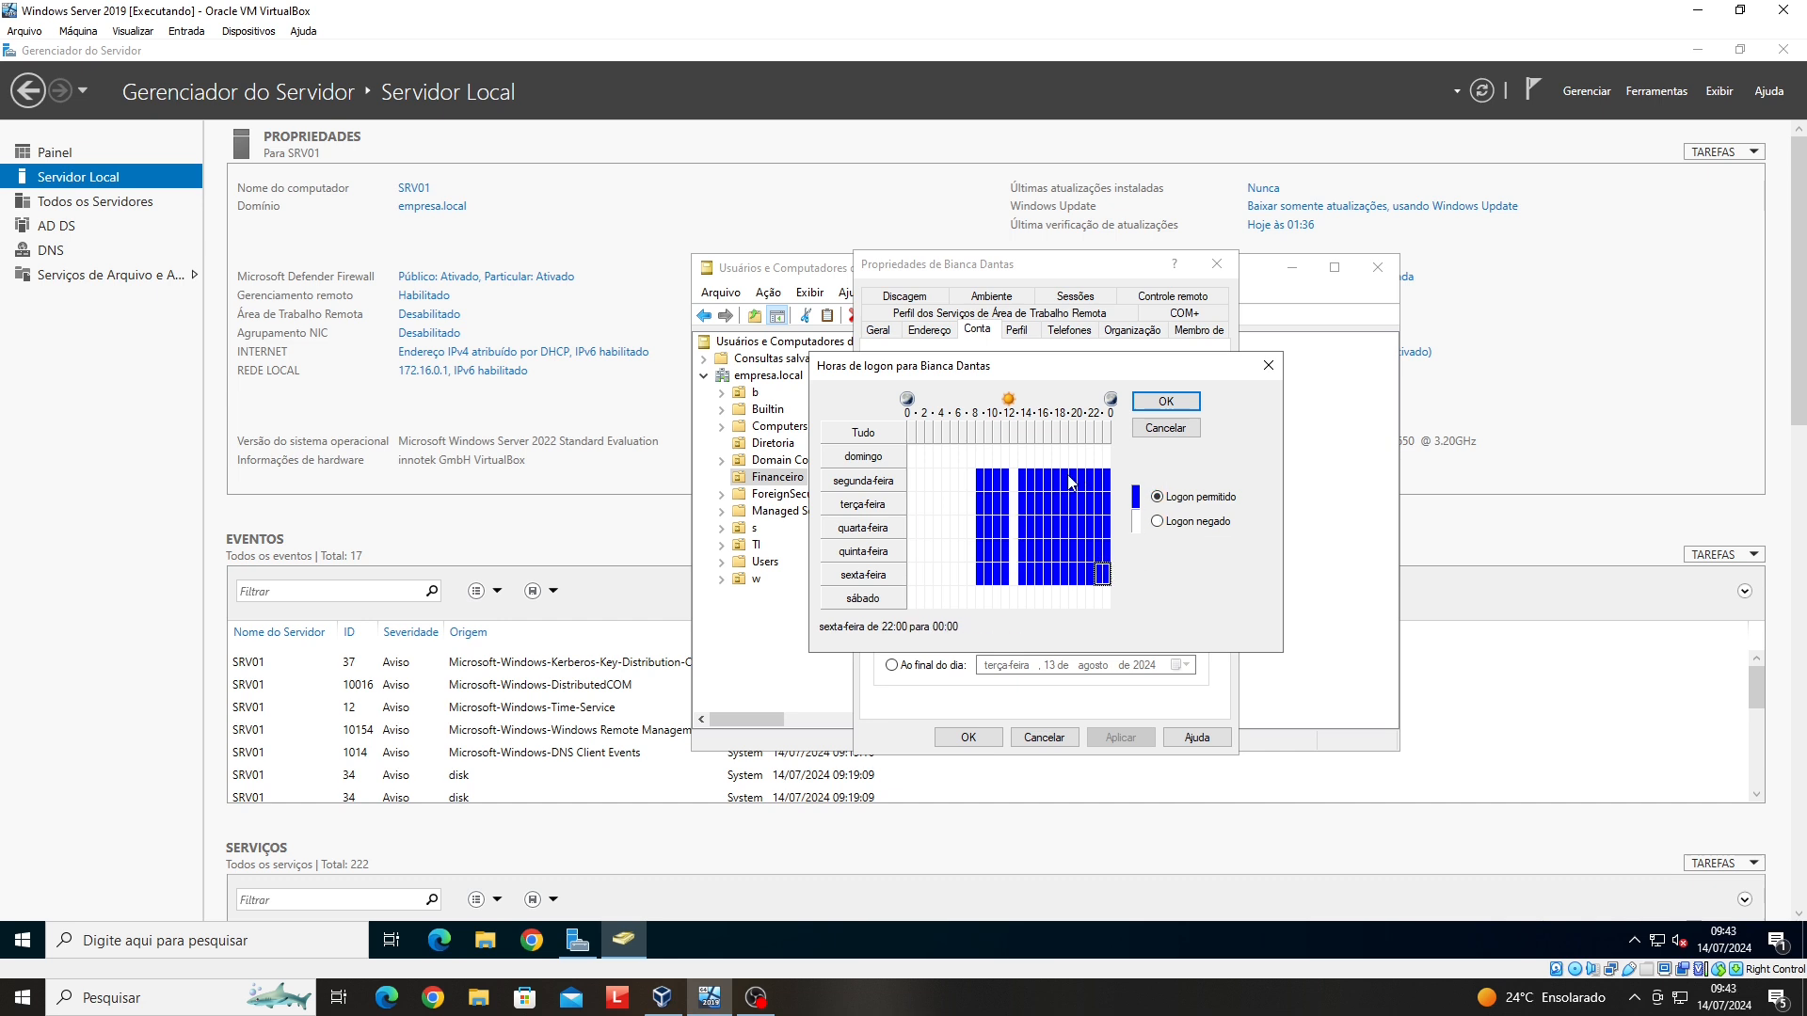
drag(1064, 480, 1108, 576)
click(1182, 527)
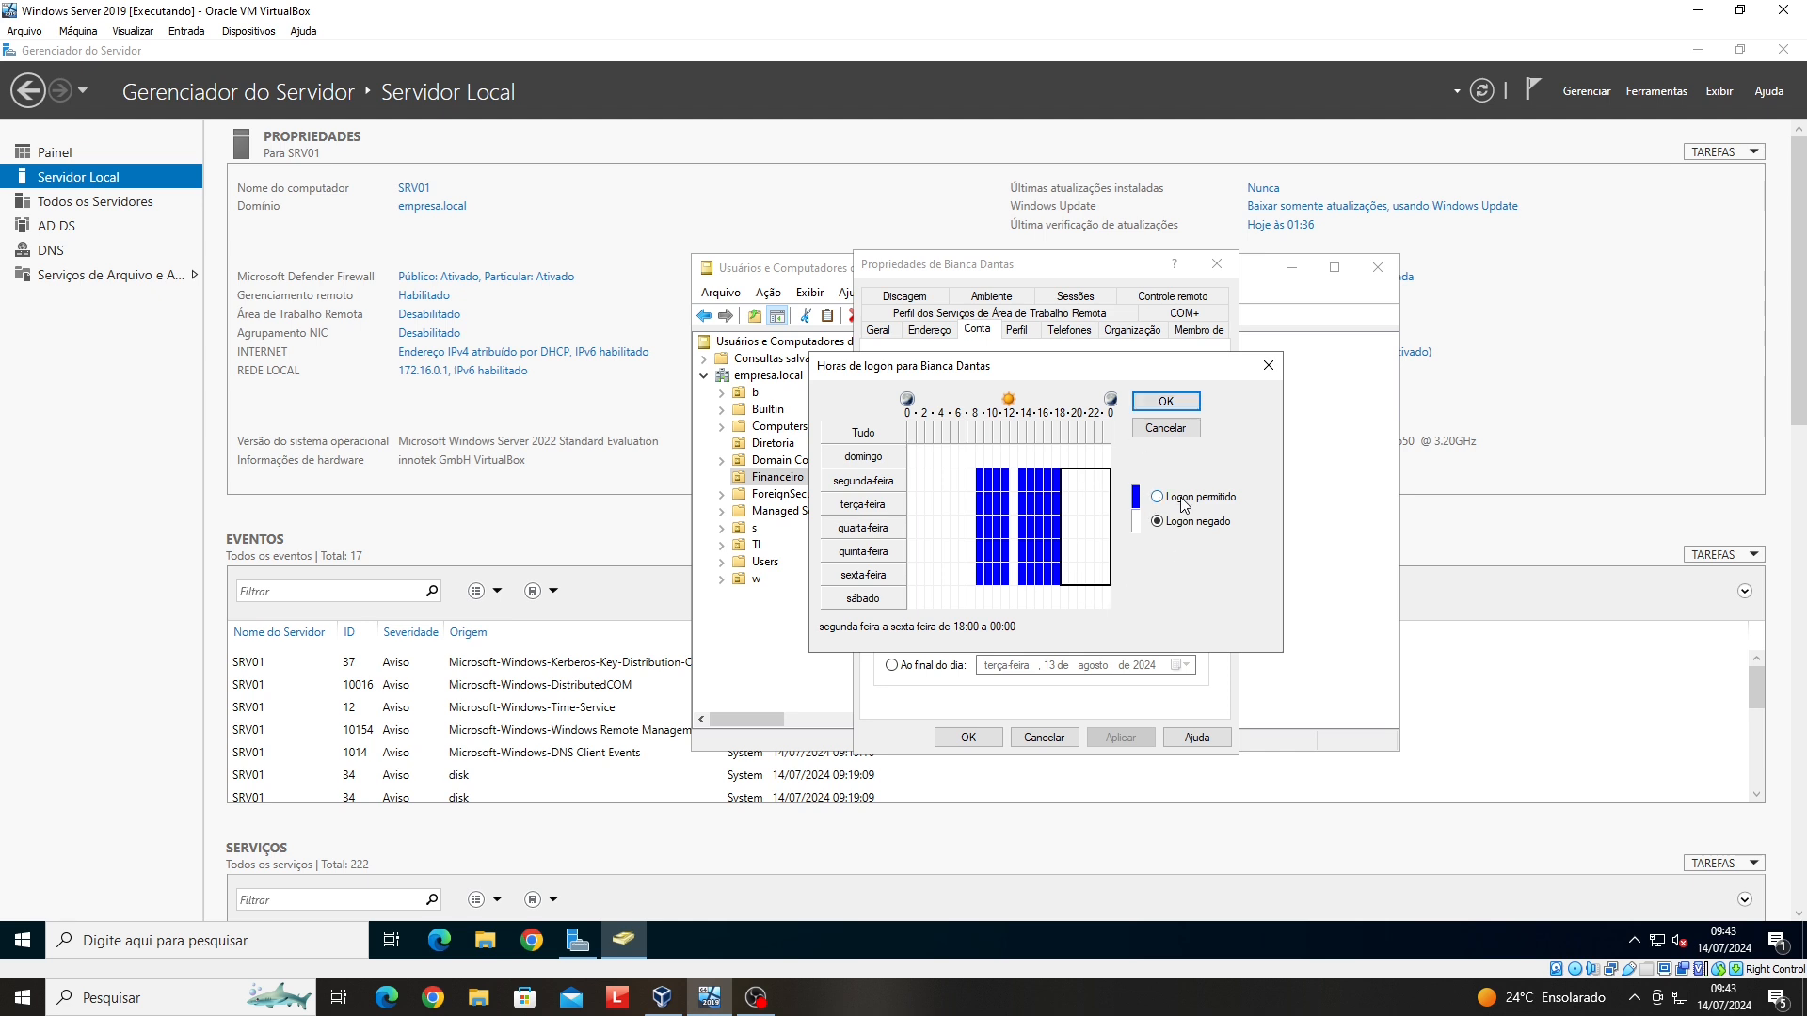
click(1166, 402)
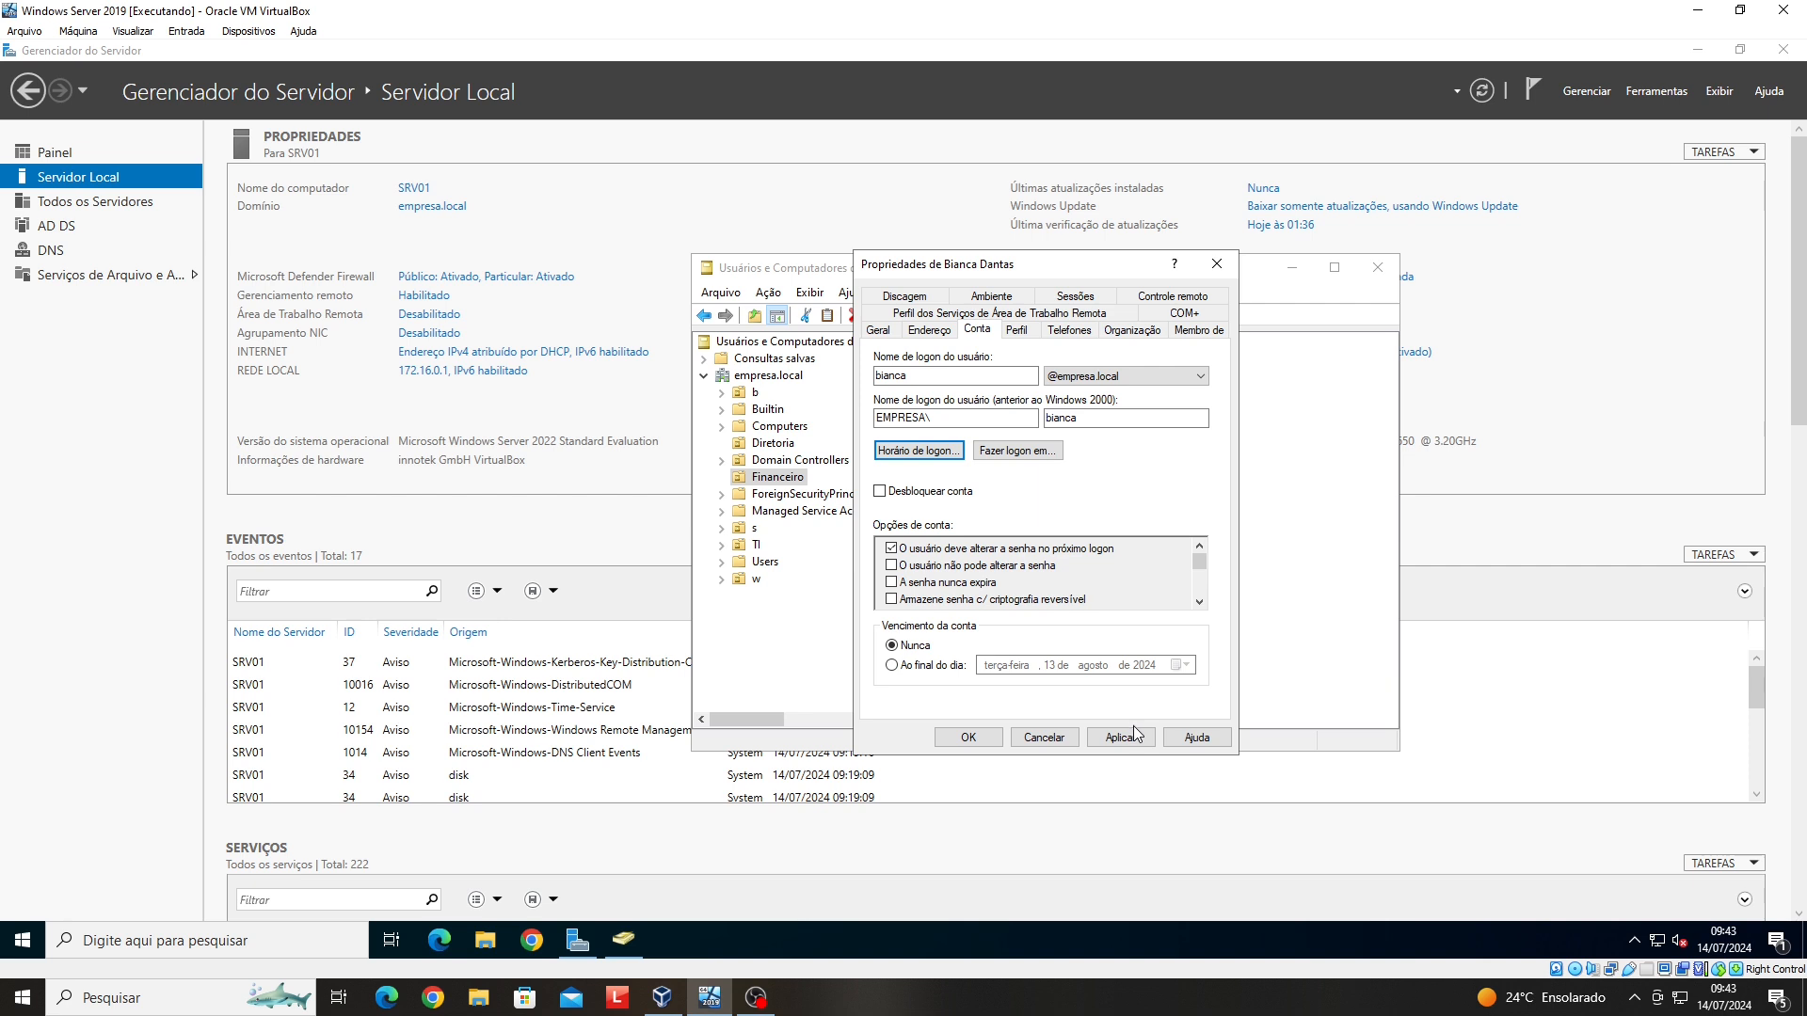
click(956, 725)
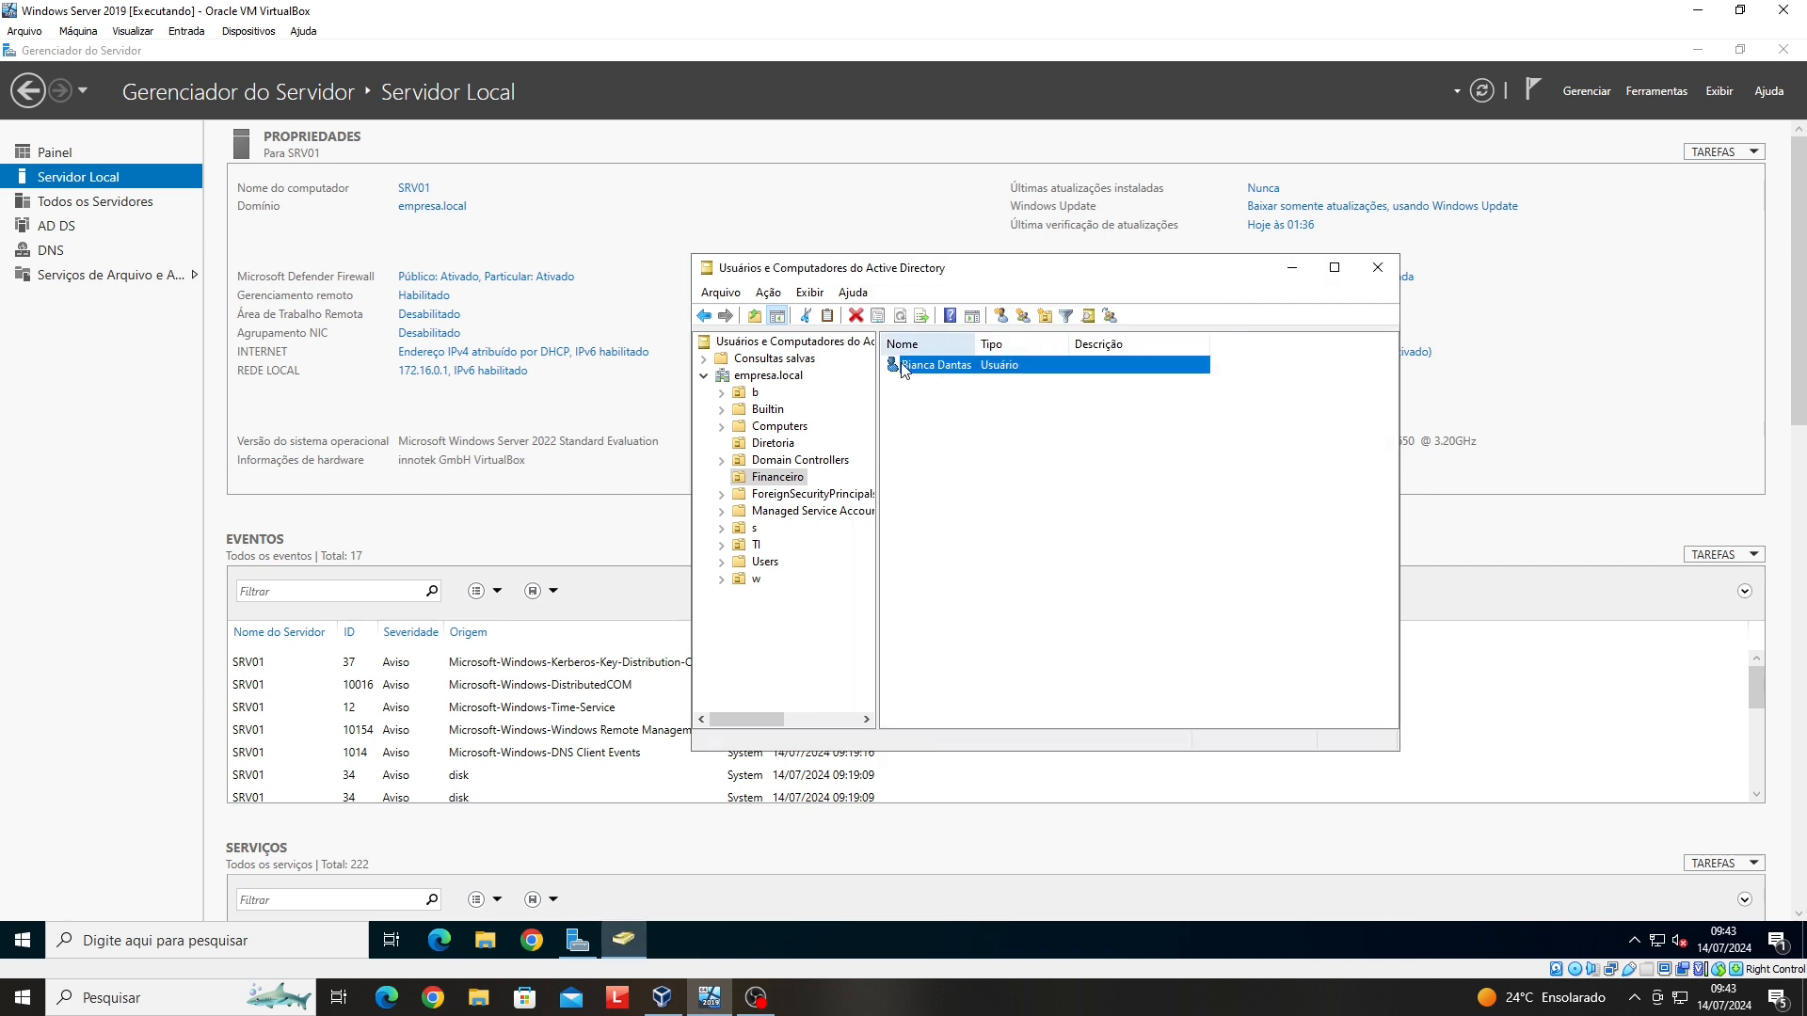
- Start a new user in the Financeiro OU and enter the first name, surname and logon name
click(791, 483)
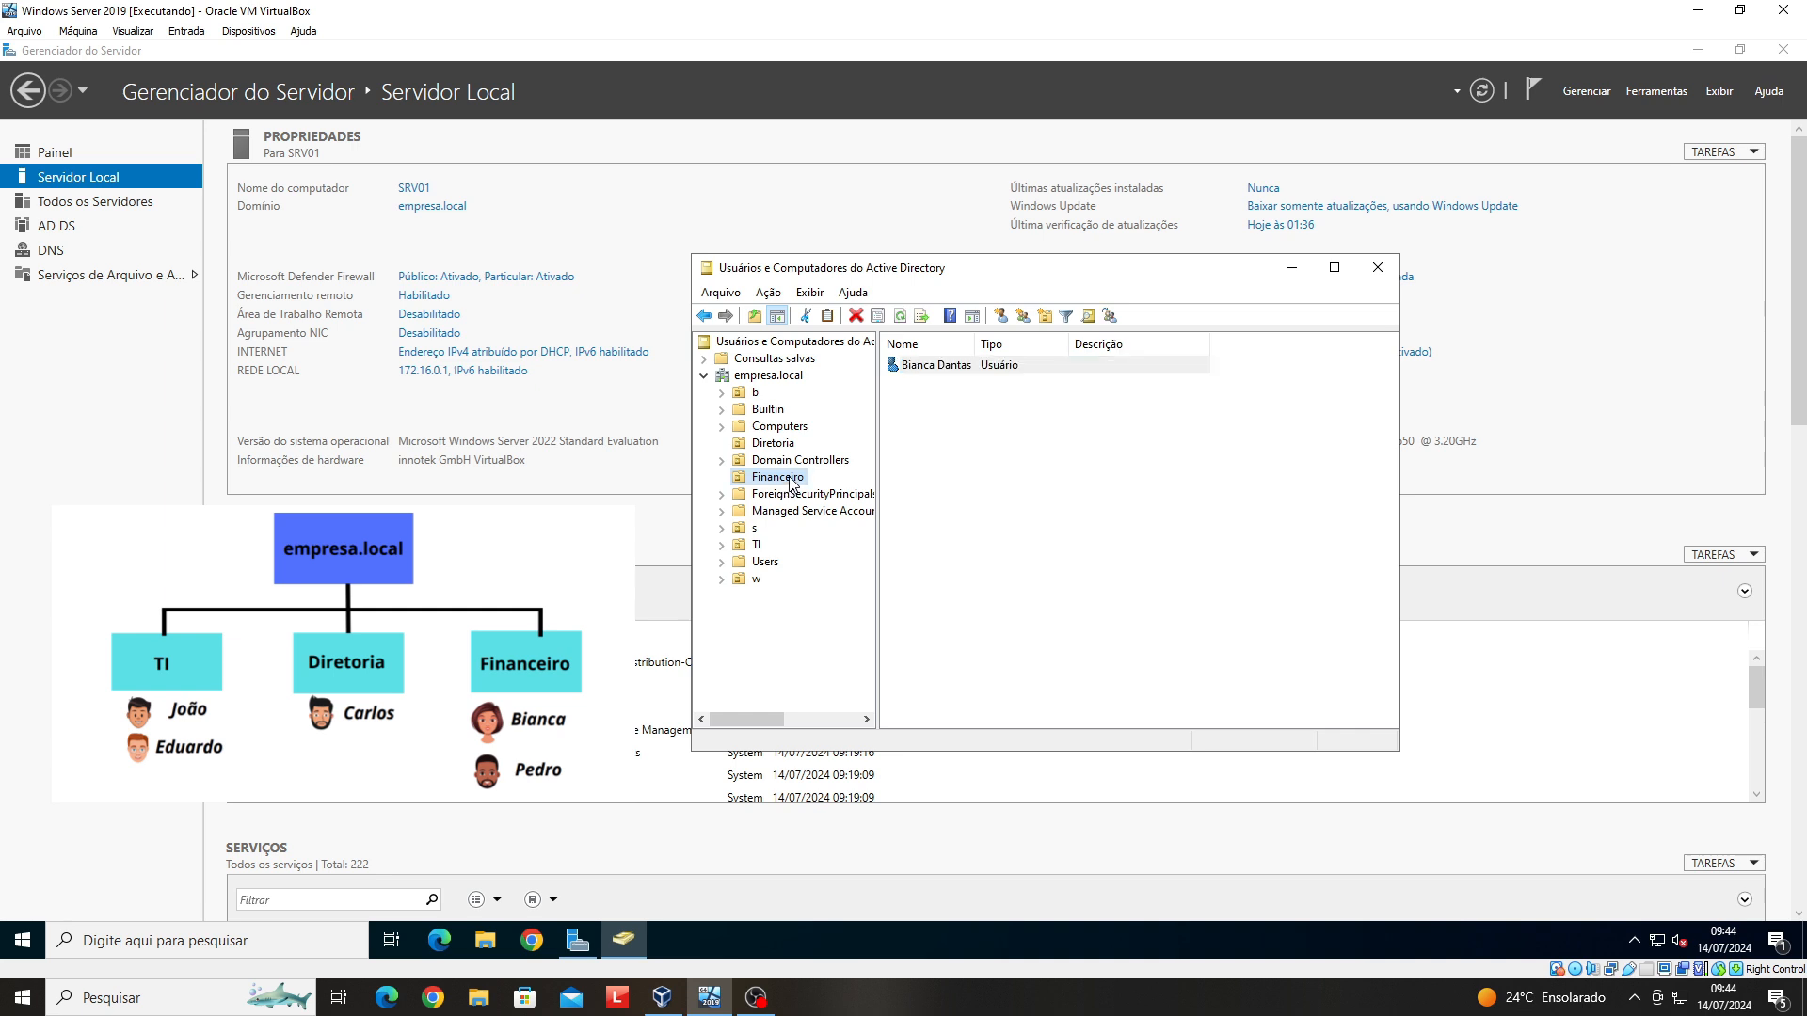
right_click(791, 483)
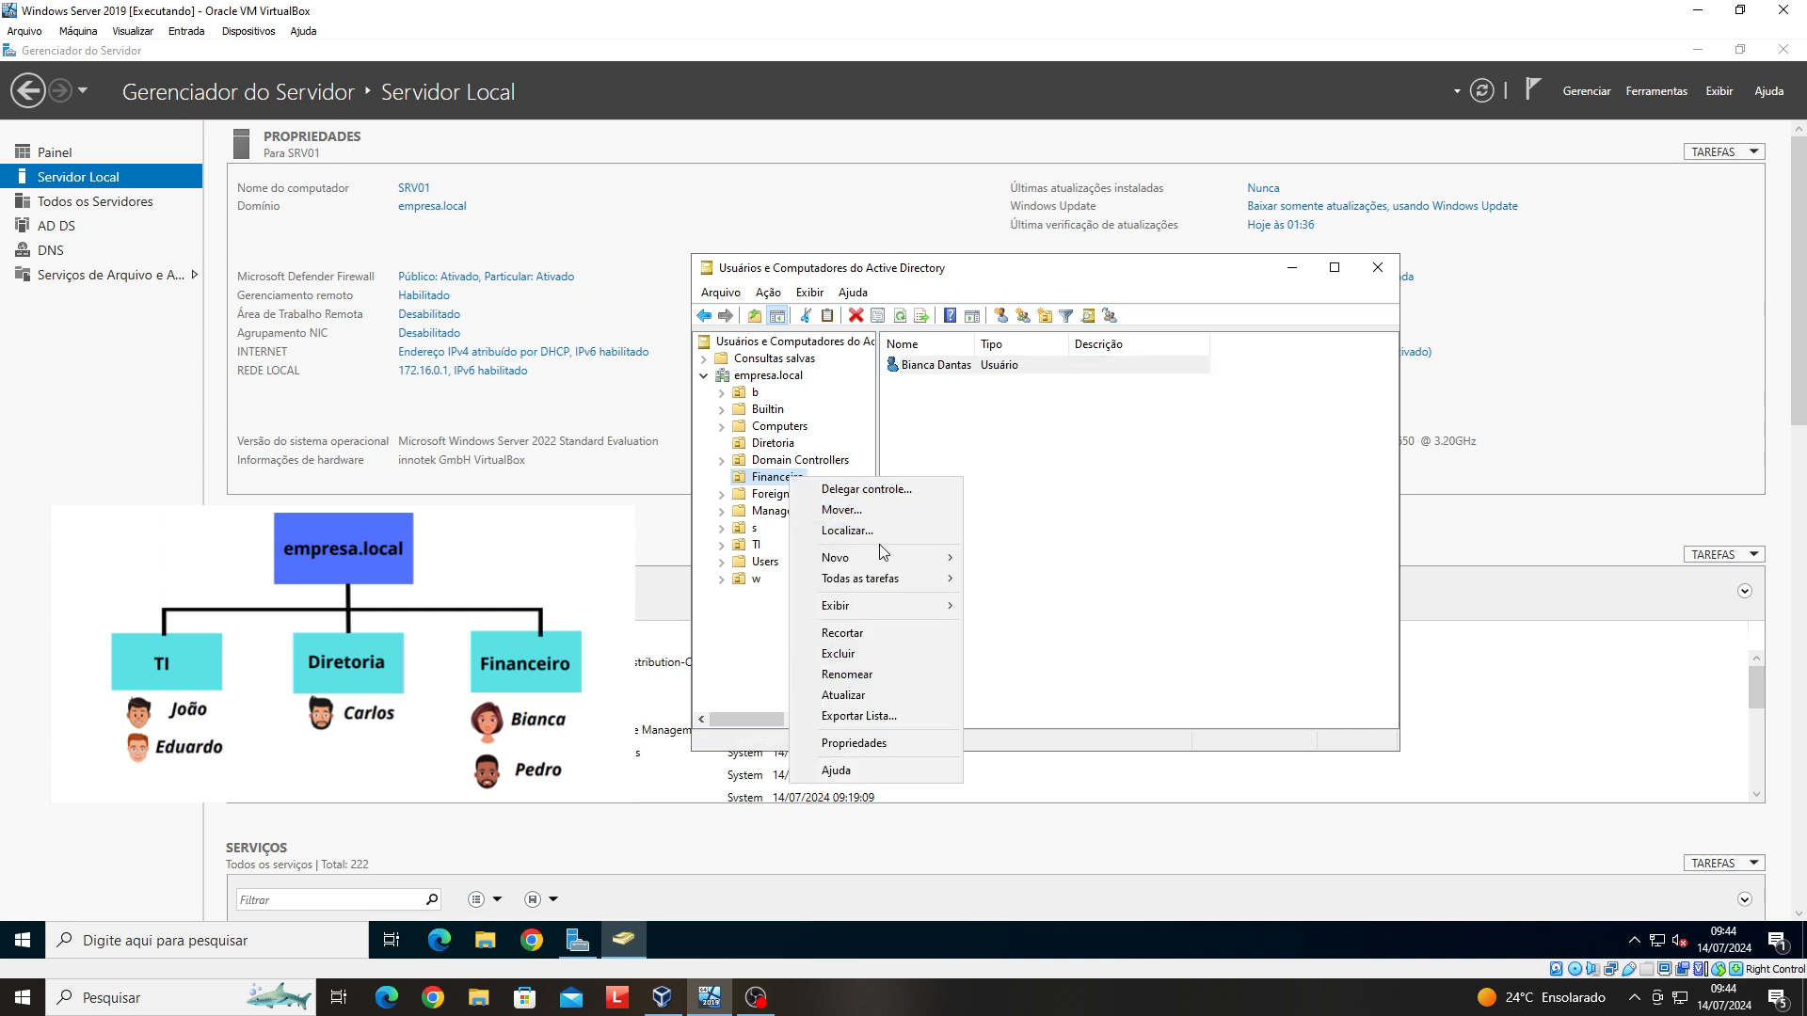
mouse_move(875, 555)
click(1062, 742)
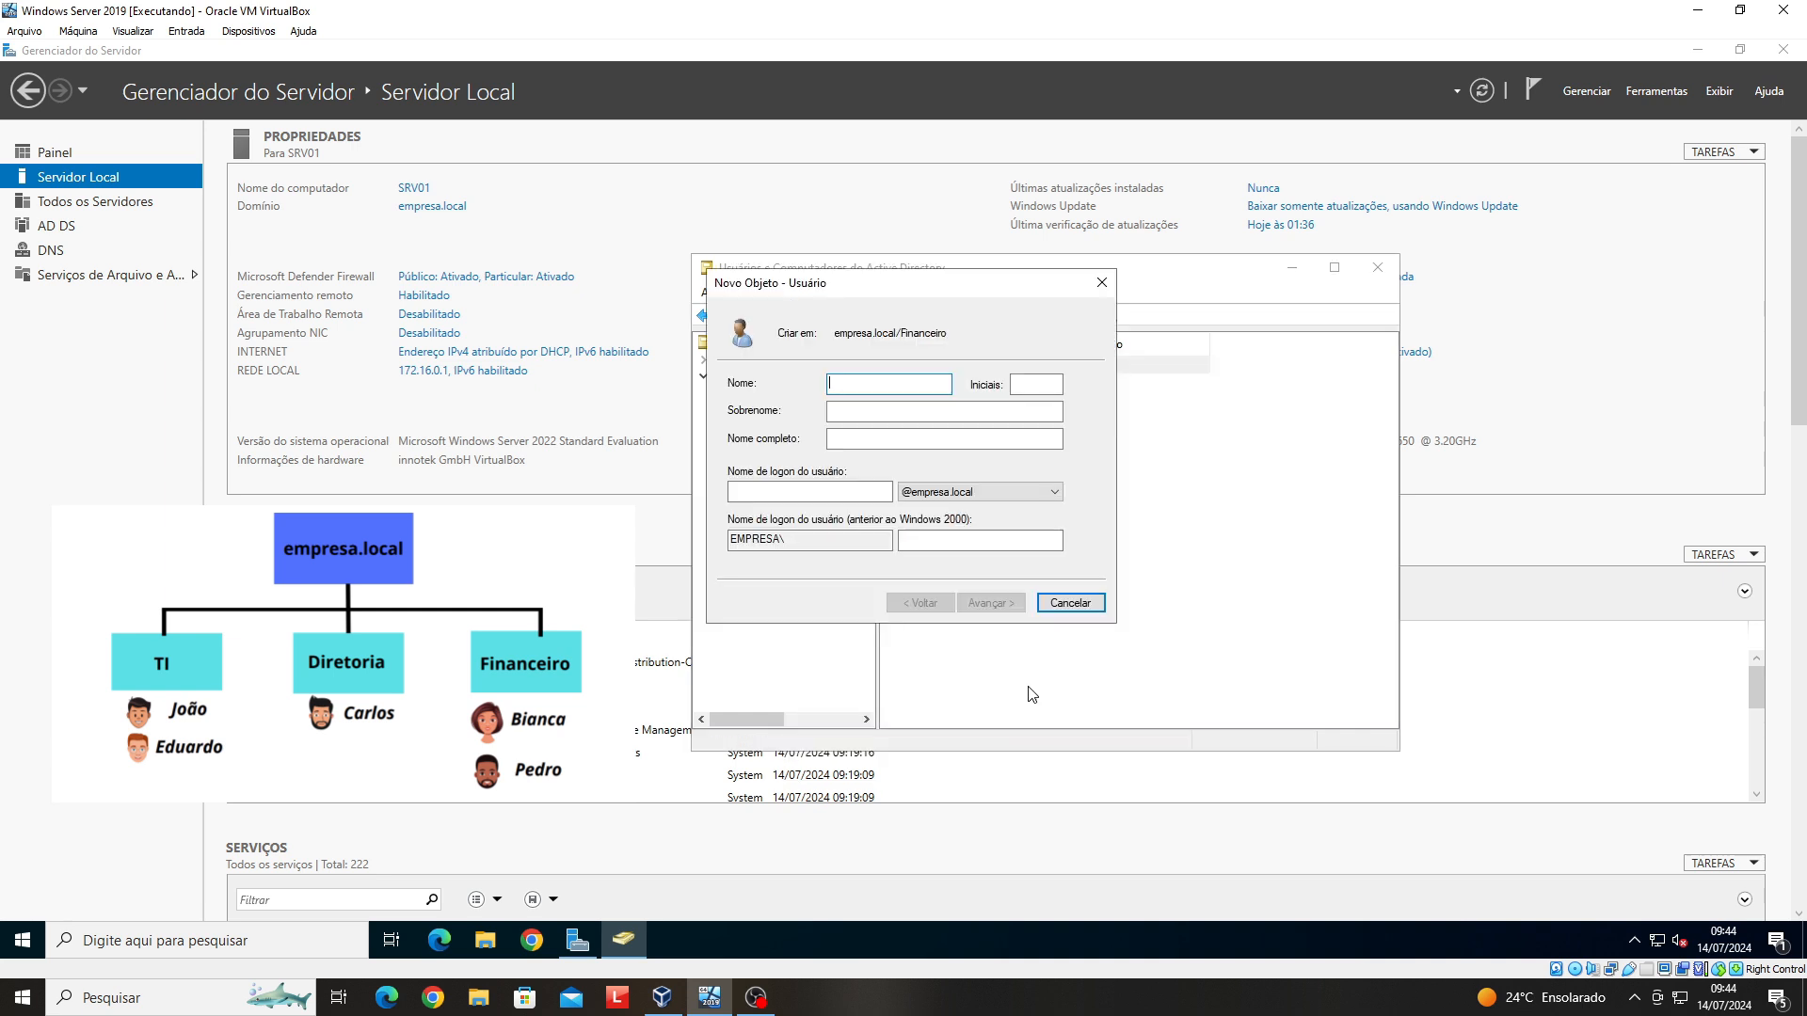
key(Tab)
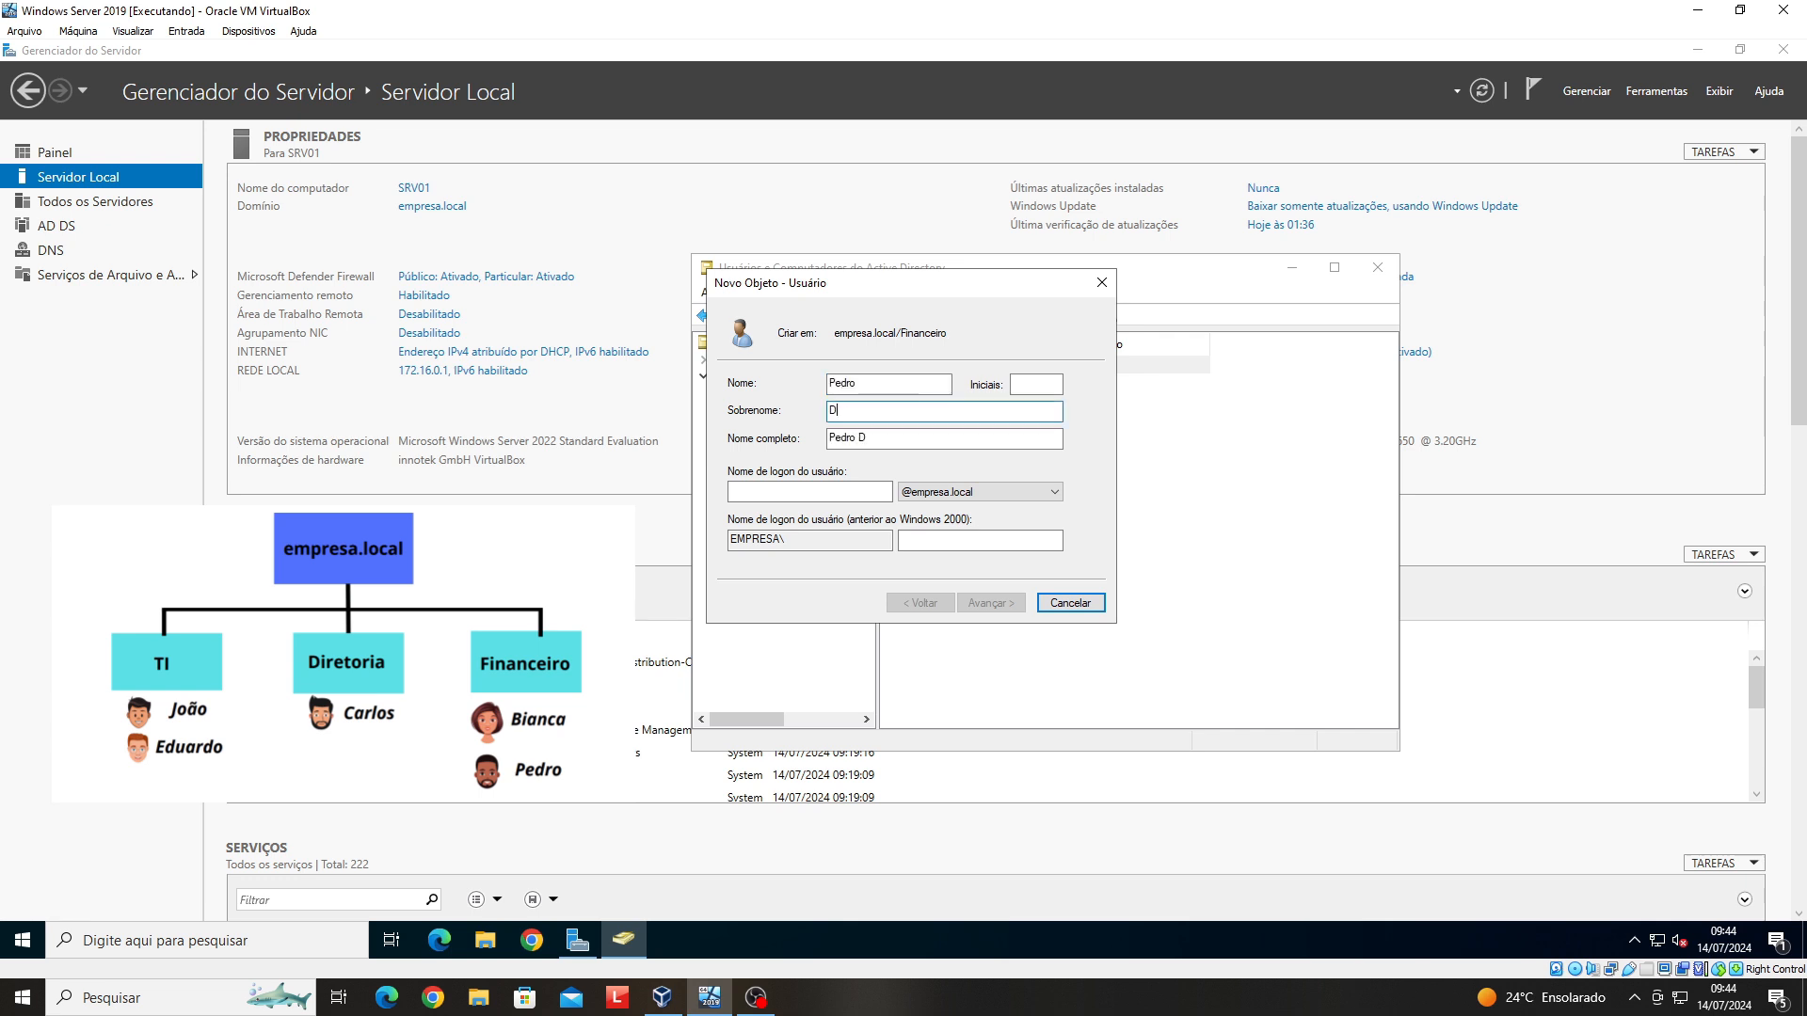
click(764, 492)
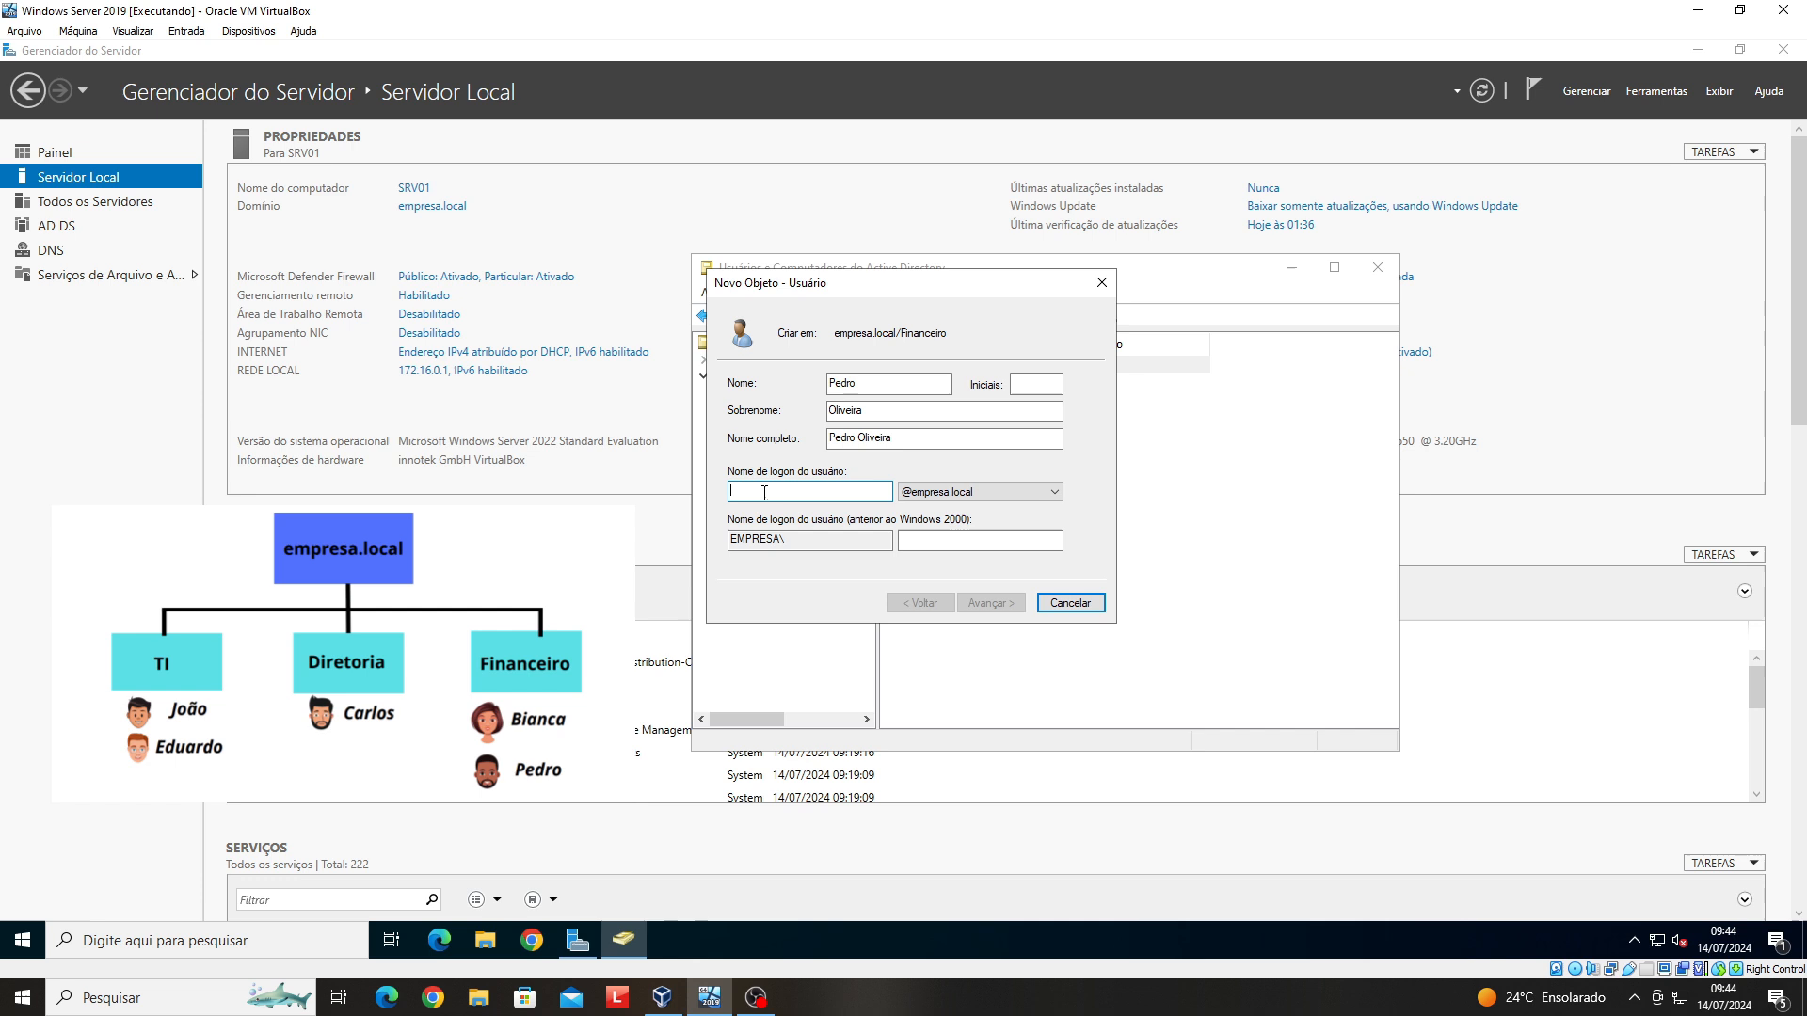
text(pedro)
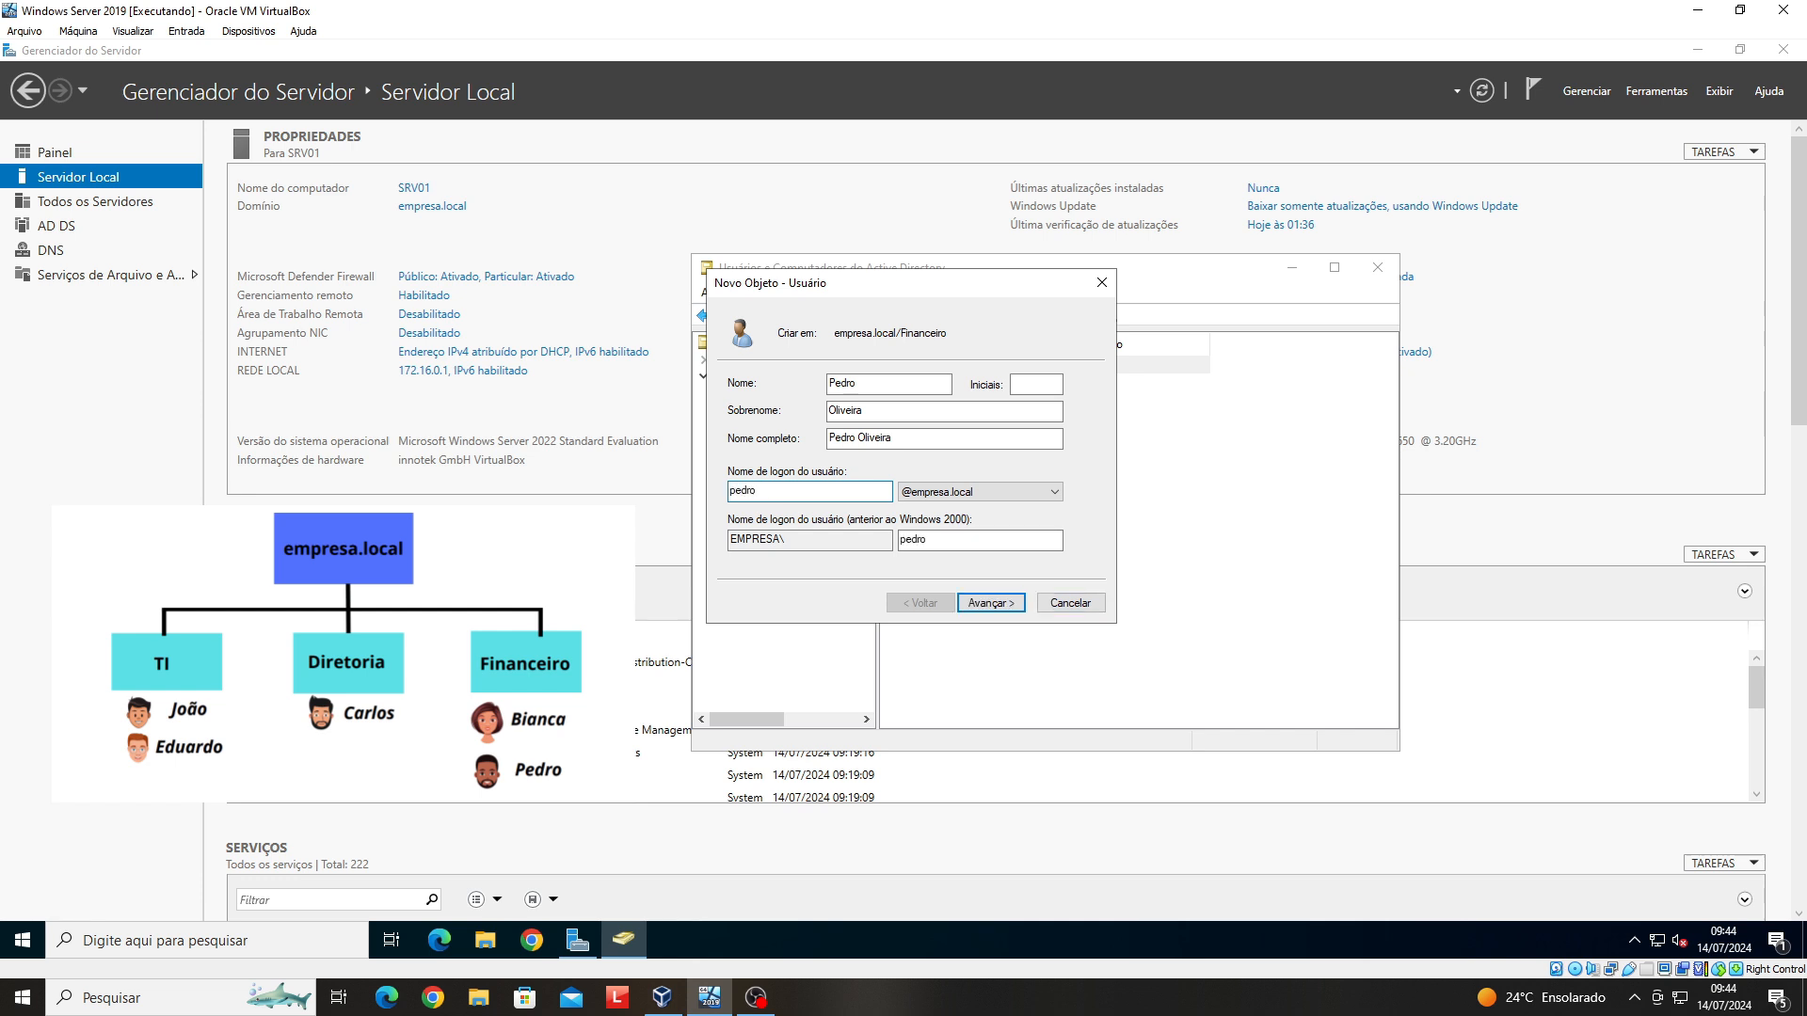
- Set and confirm the account password, then finish creating the user
click(988, 603)
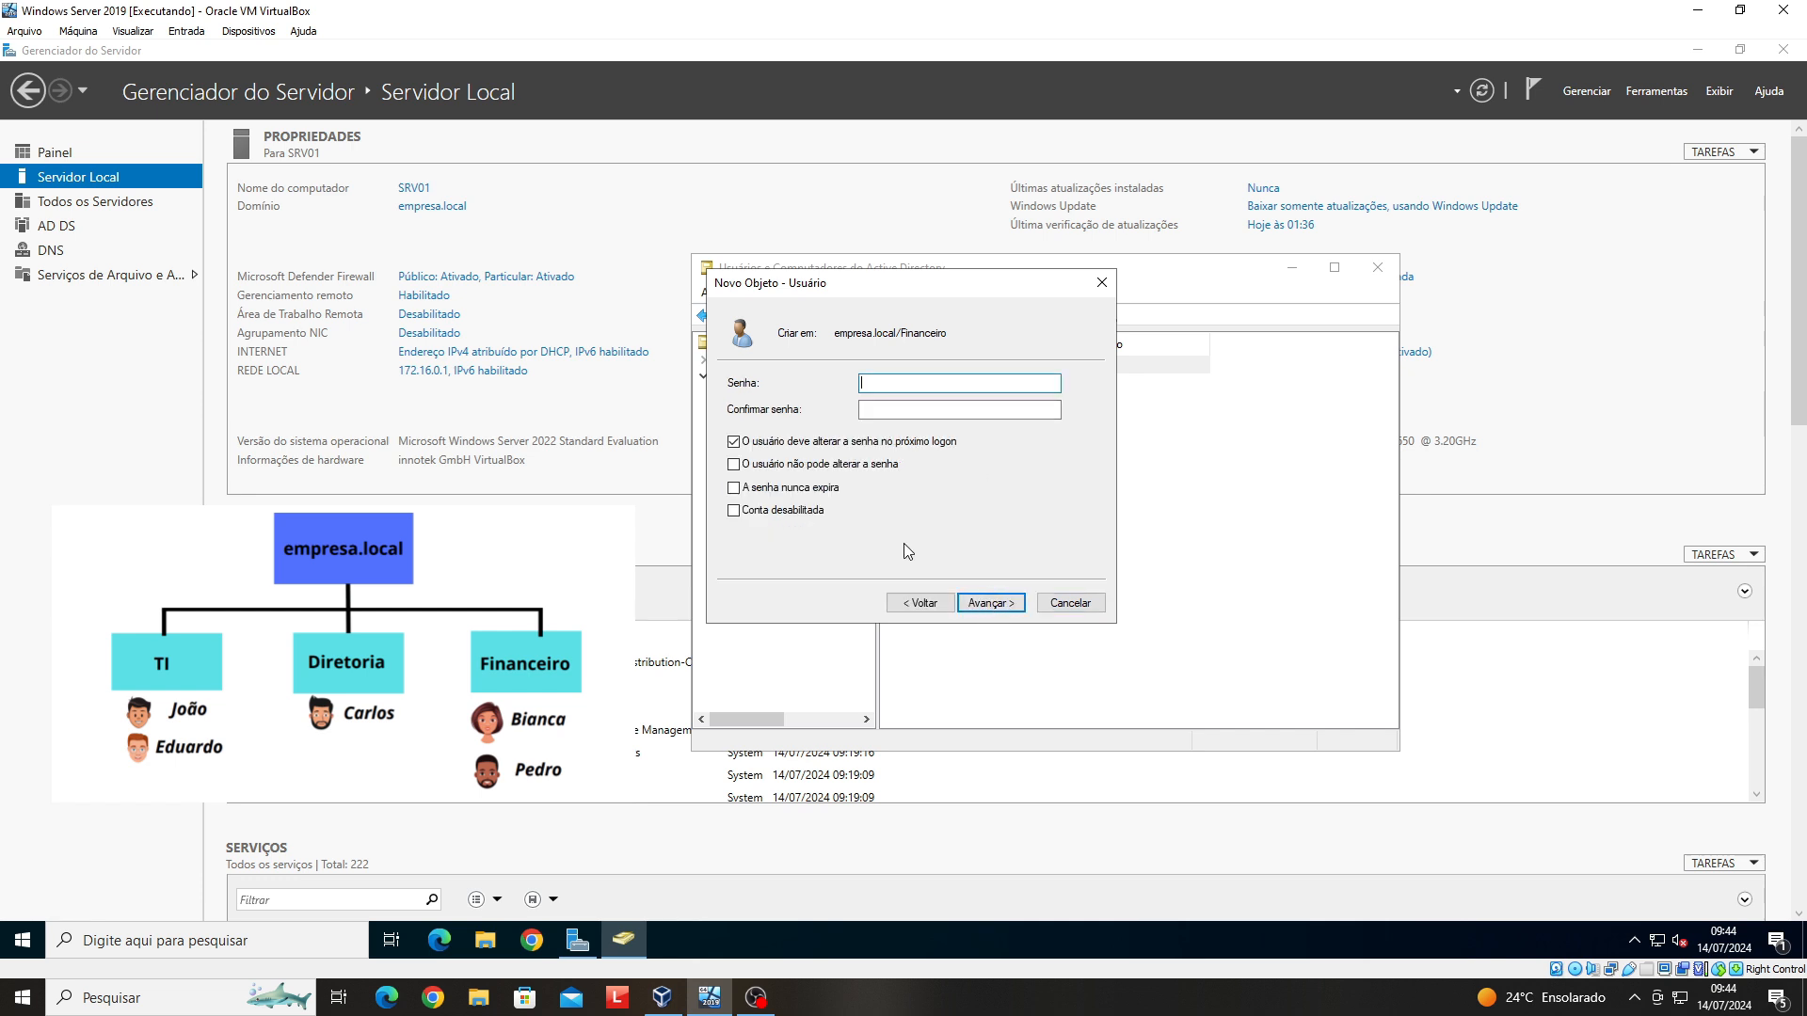
text(Senha@123)
click(931, 410)
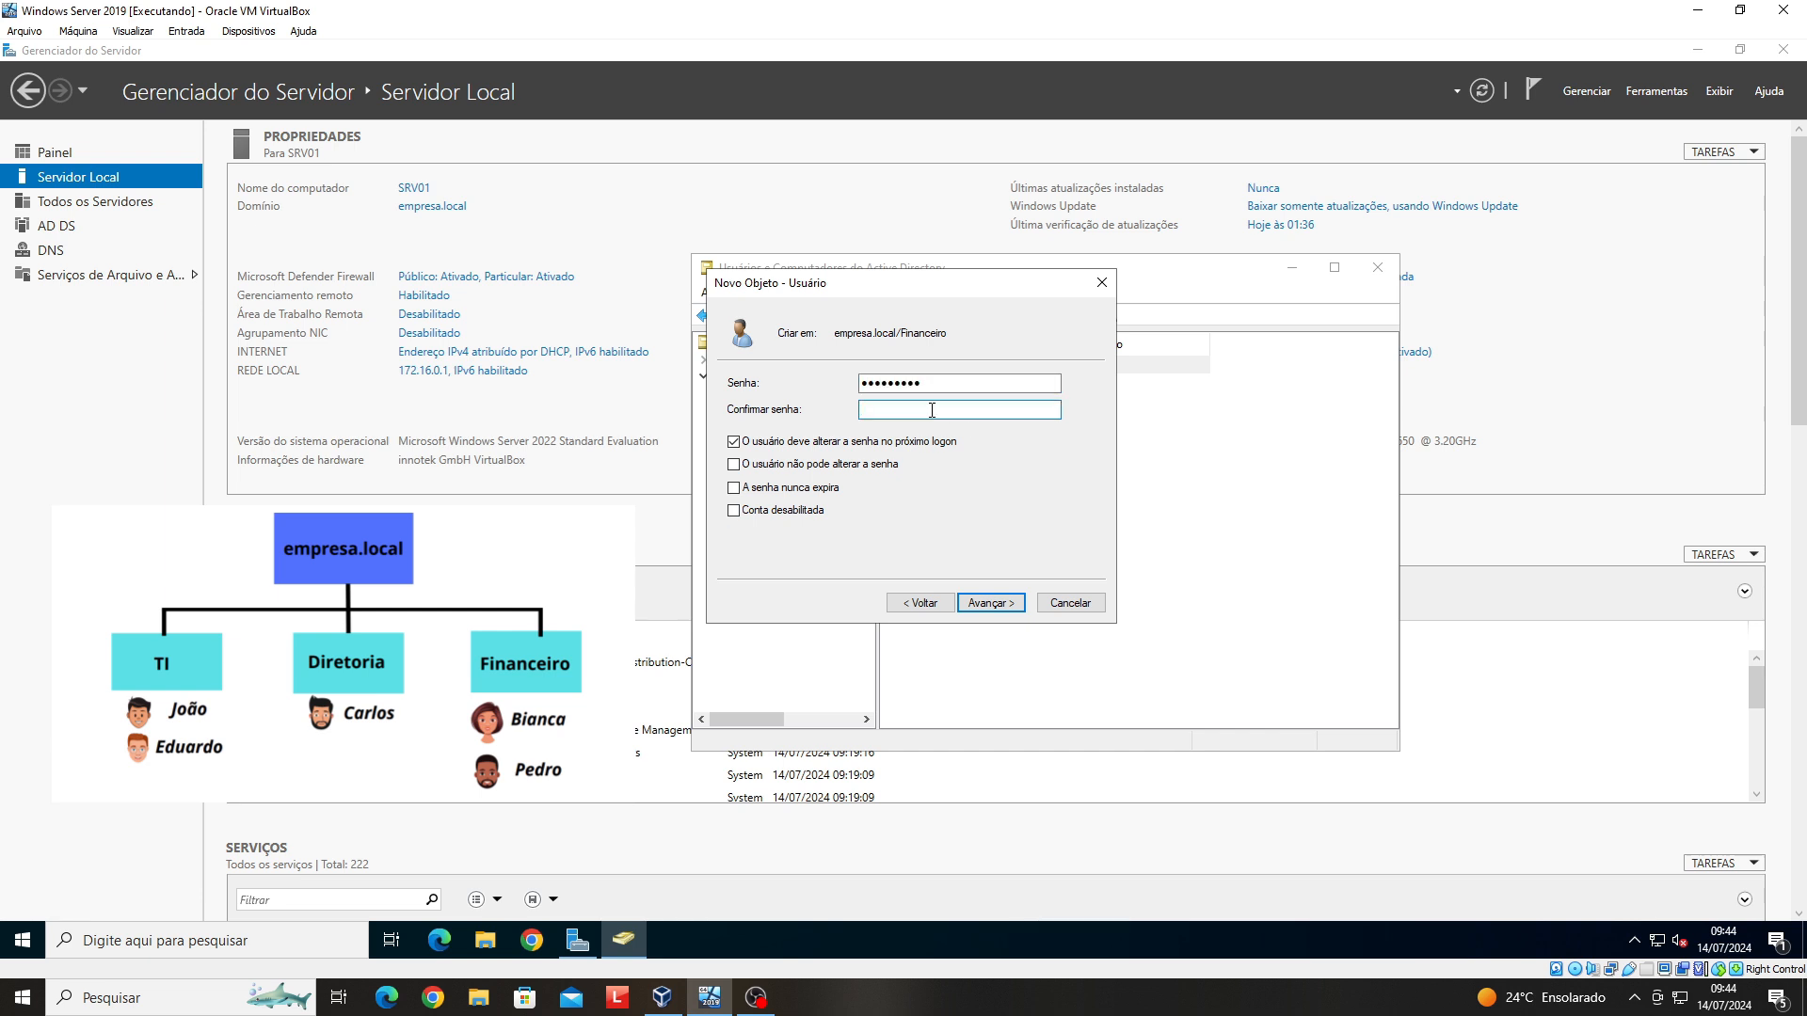
text(Senha@123)
click(1007, 610)
click(1007, 610)
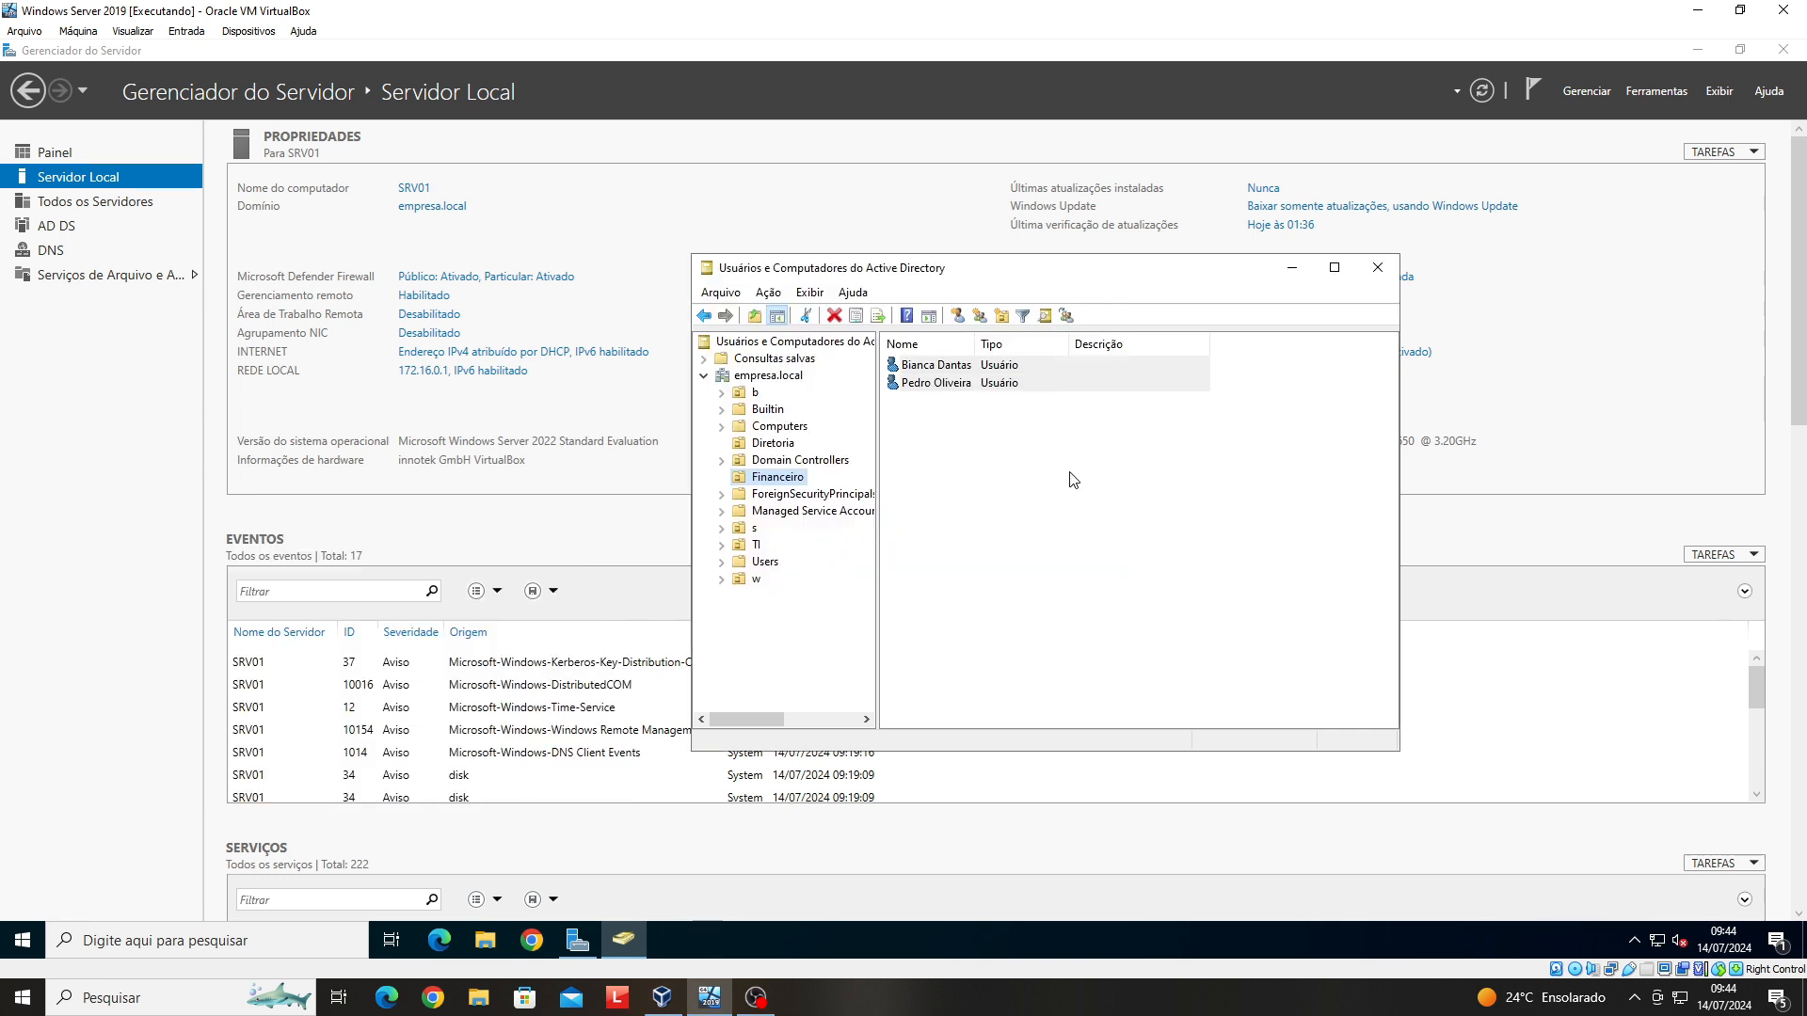
- Open the new Financeiro user's logon hours from the Conta tab and select the whole domingo row
click(953, 386)
right_click(953, 386)
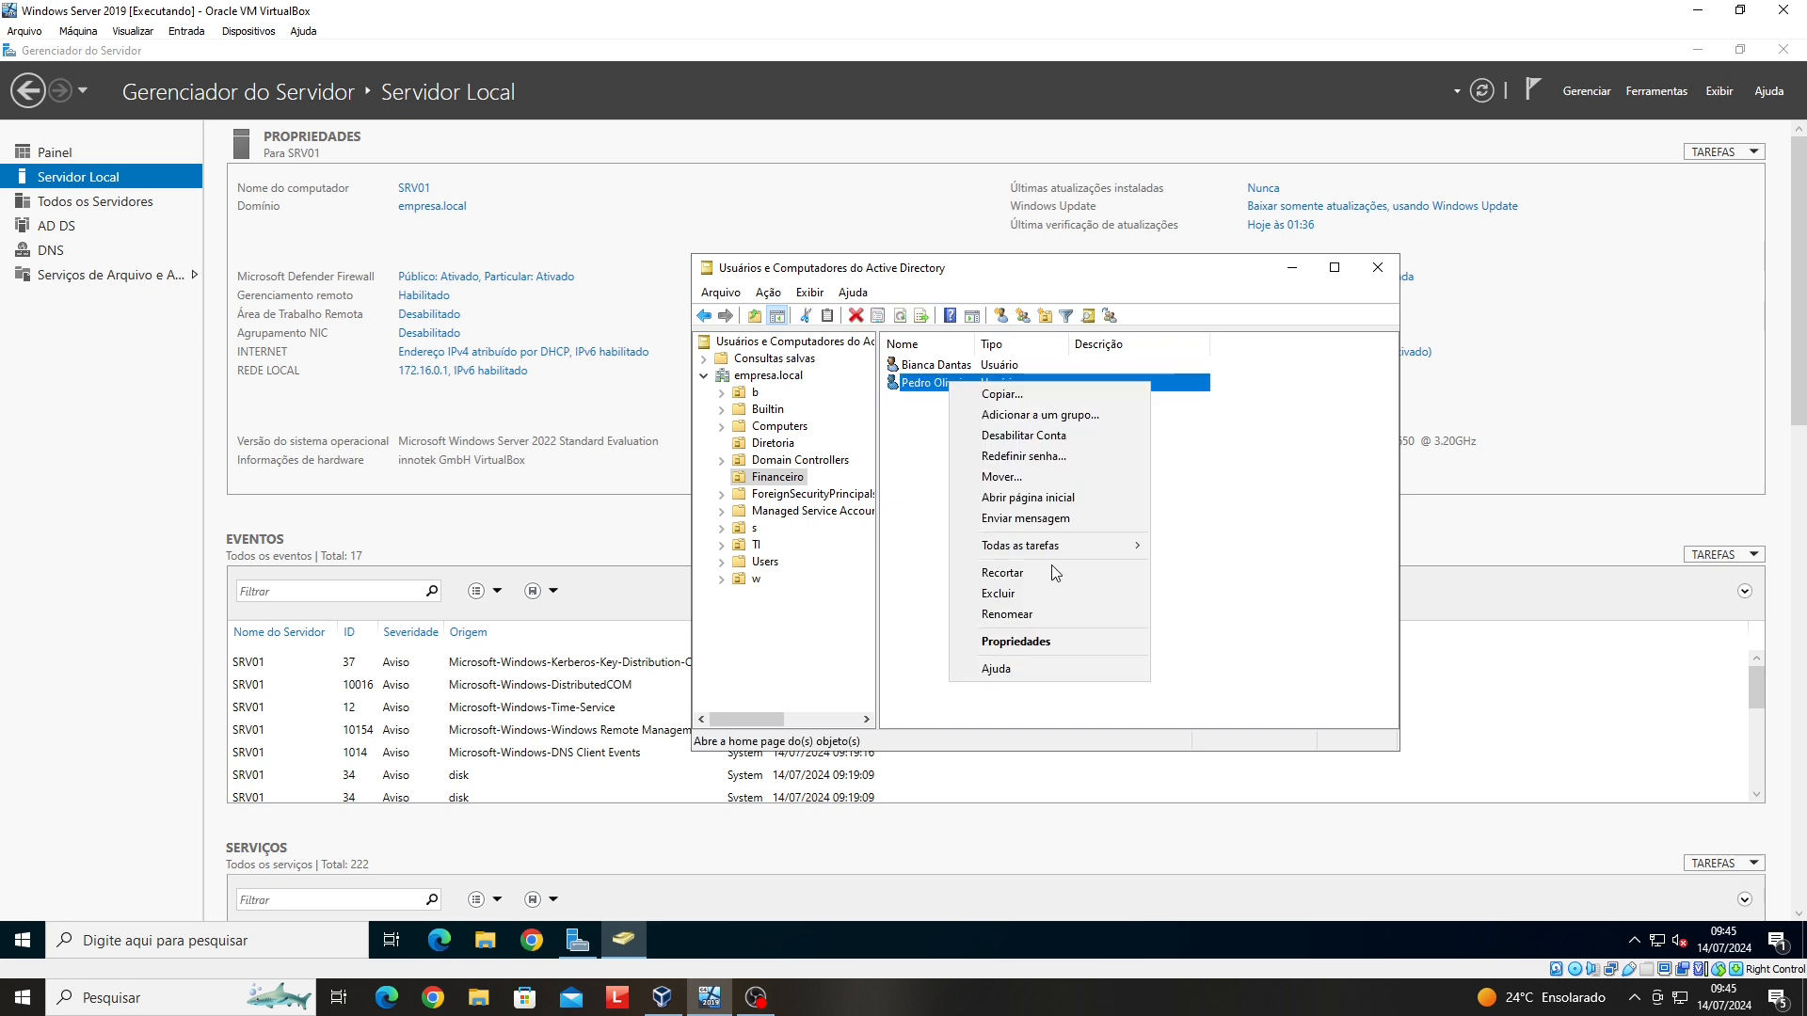
click(1052, 637)
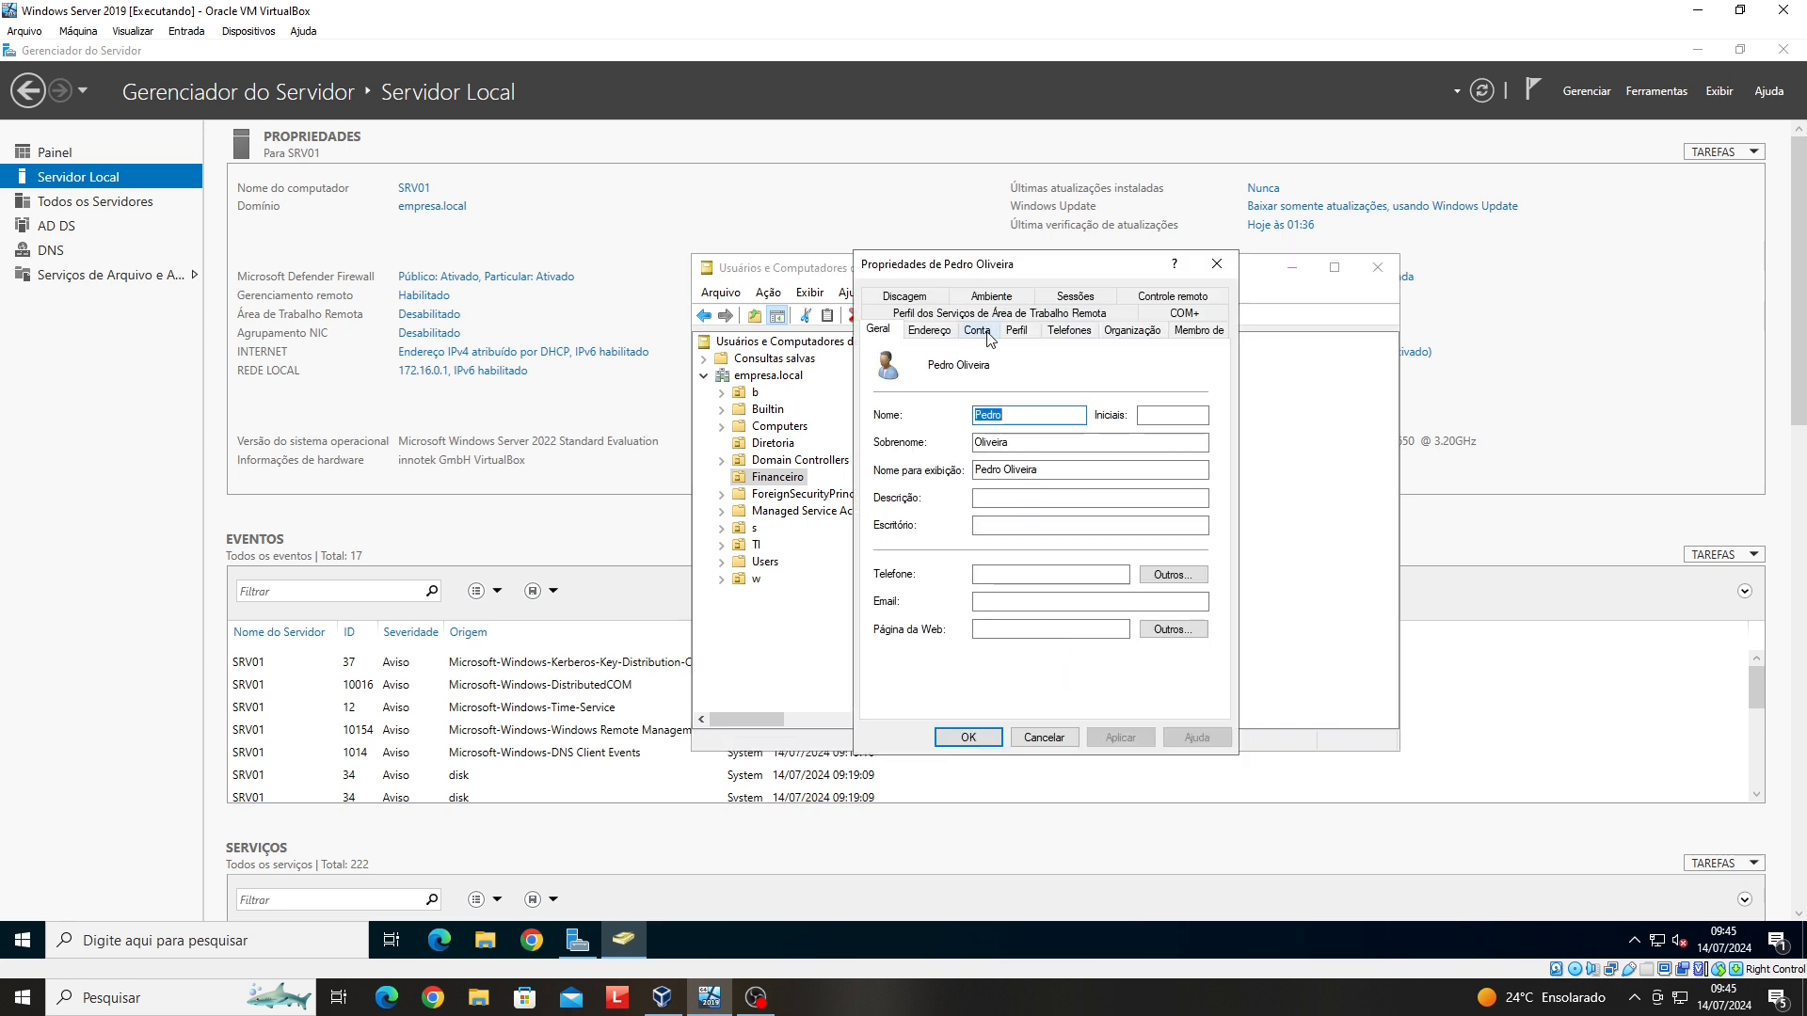
click(989, 337)
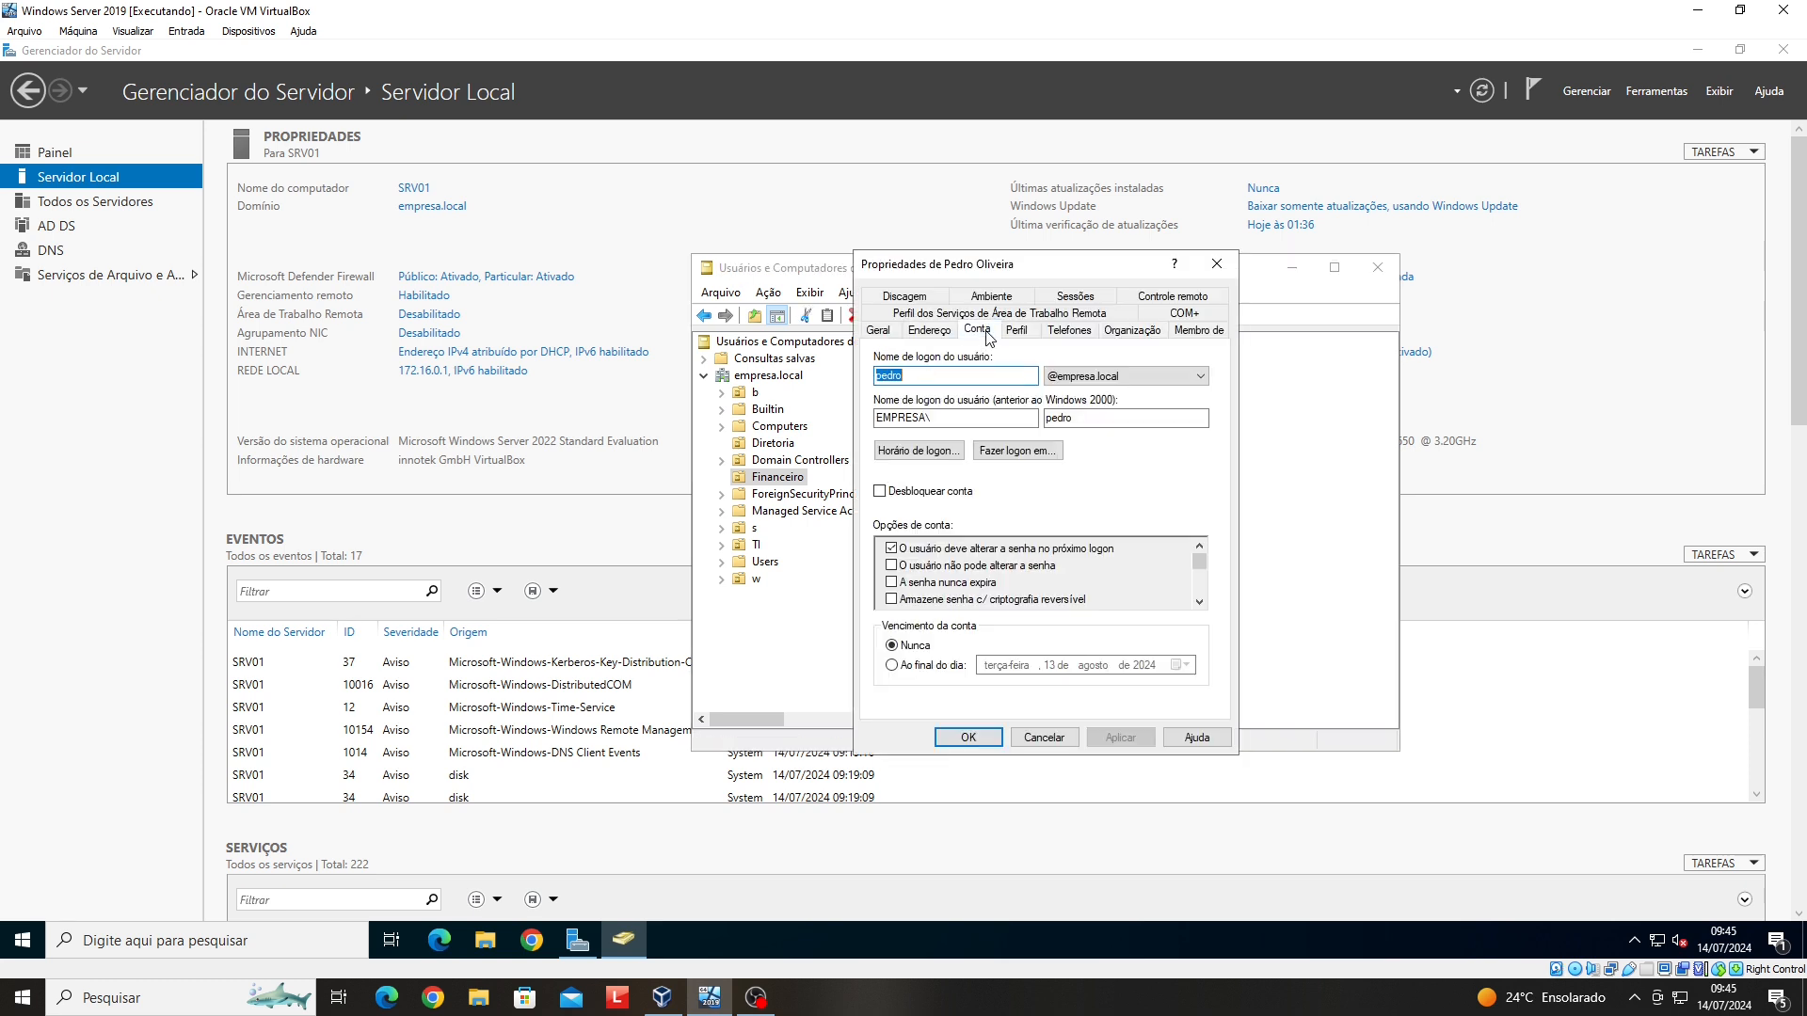
click(952, 461)
drag(926, 463, 1103, 461)
- Deny logon all day on domingo and sábado, before 08:00, and from 12:00 to 13:00 on weekdays
click(1158, 522)
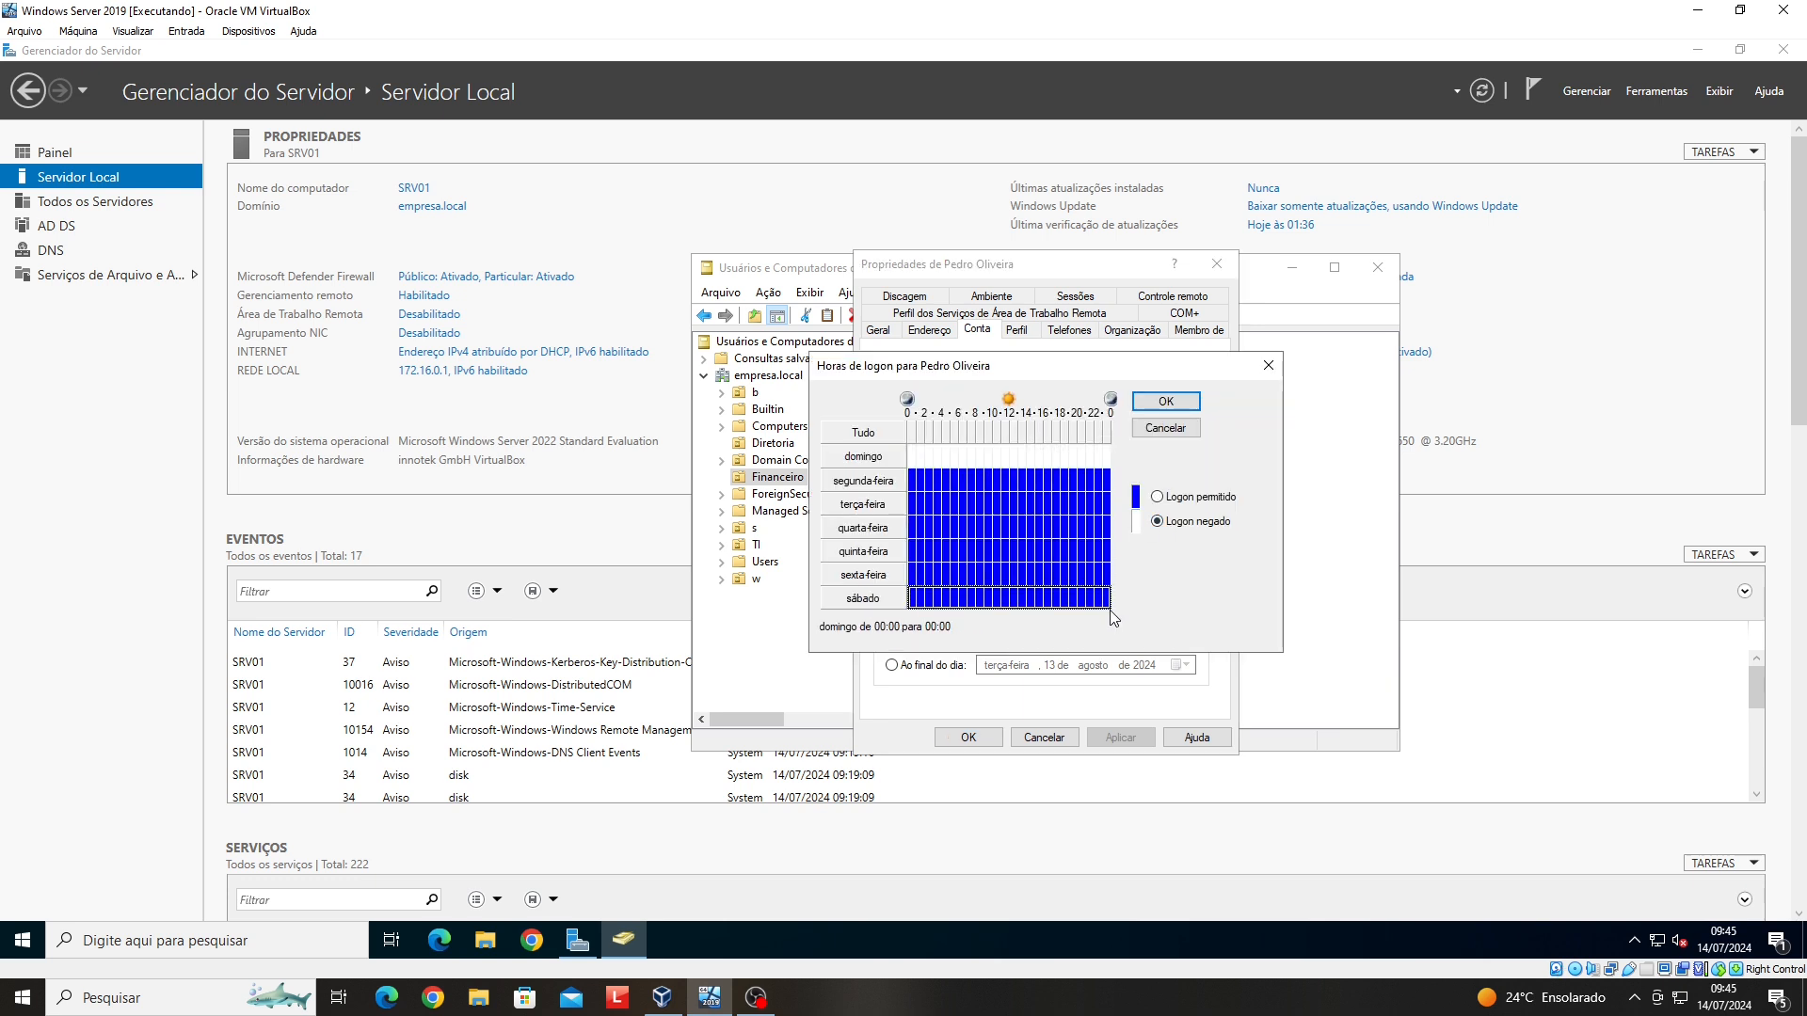
drag(913, 600, 1109, 598)
click(1157, 521)
drag(971, 475, 913, 597)
click(1158, 522)
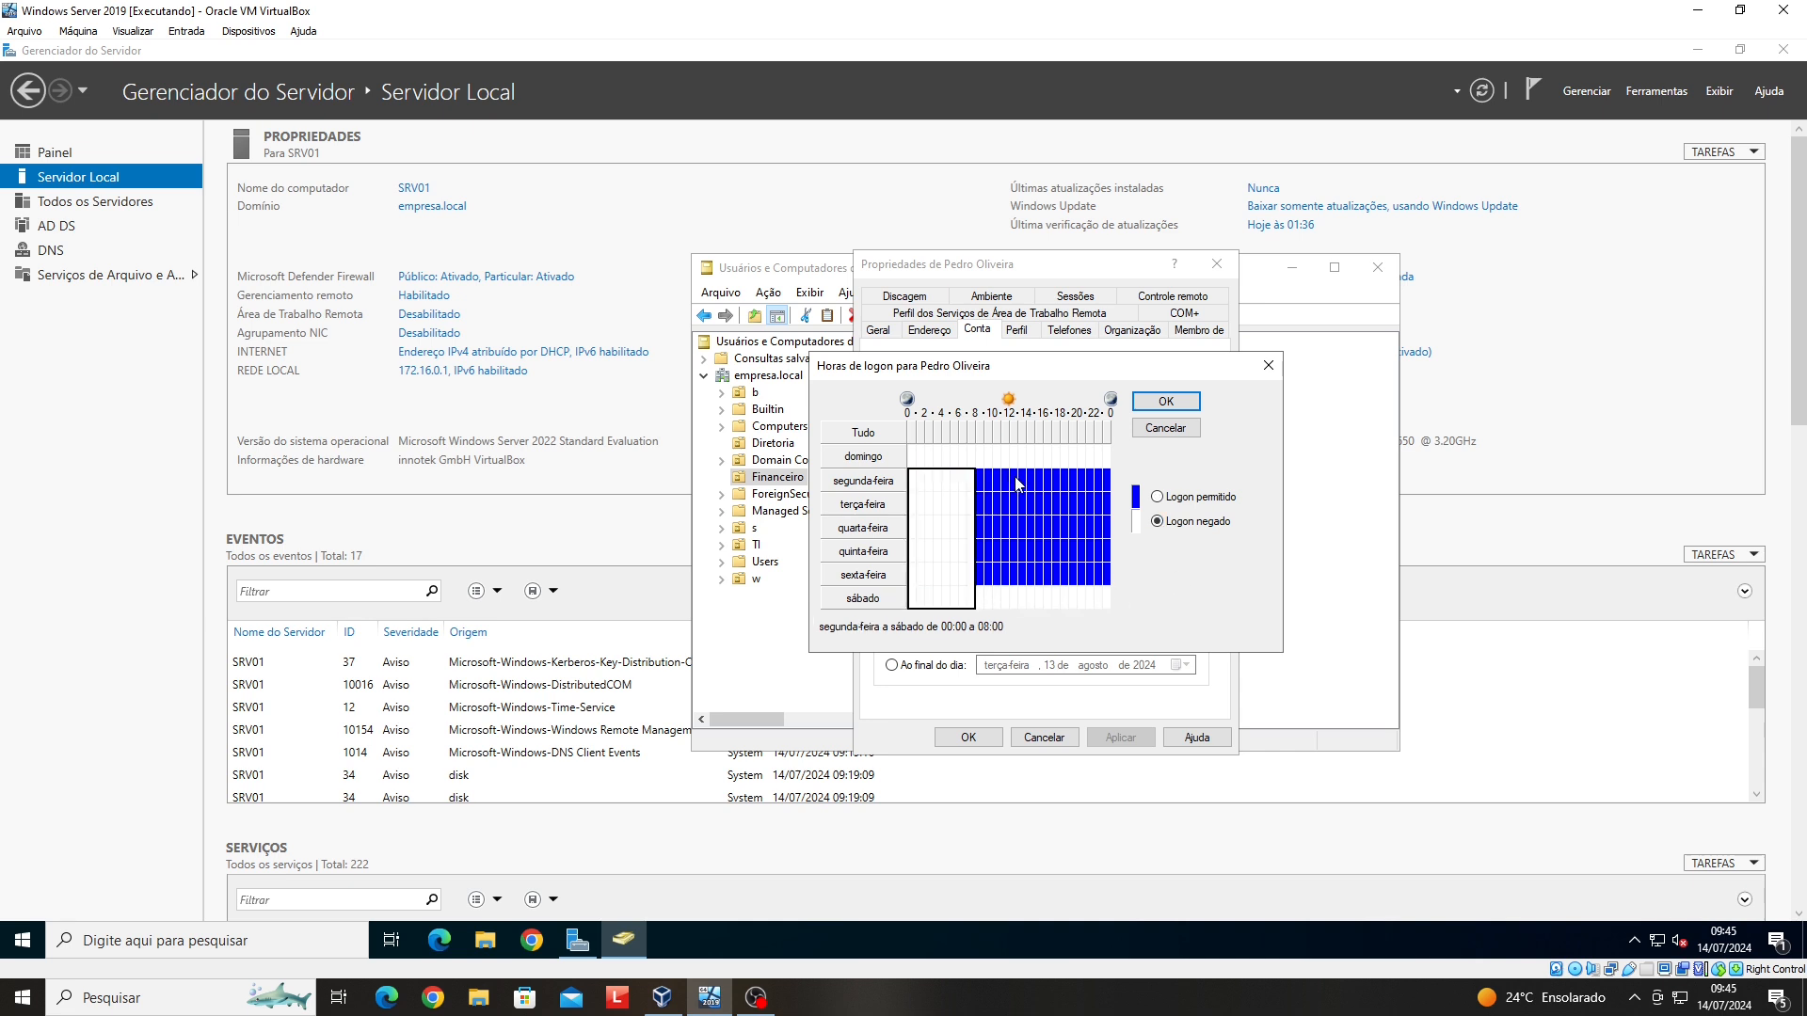
drag(1014, 476, 1011, 586)
click(1012, 591)
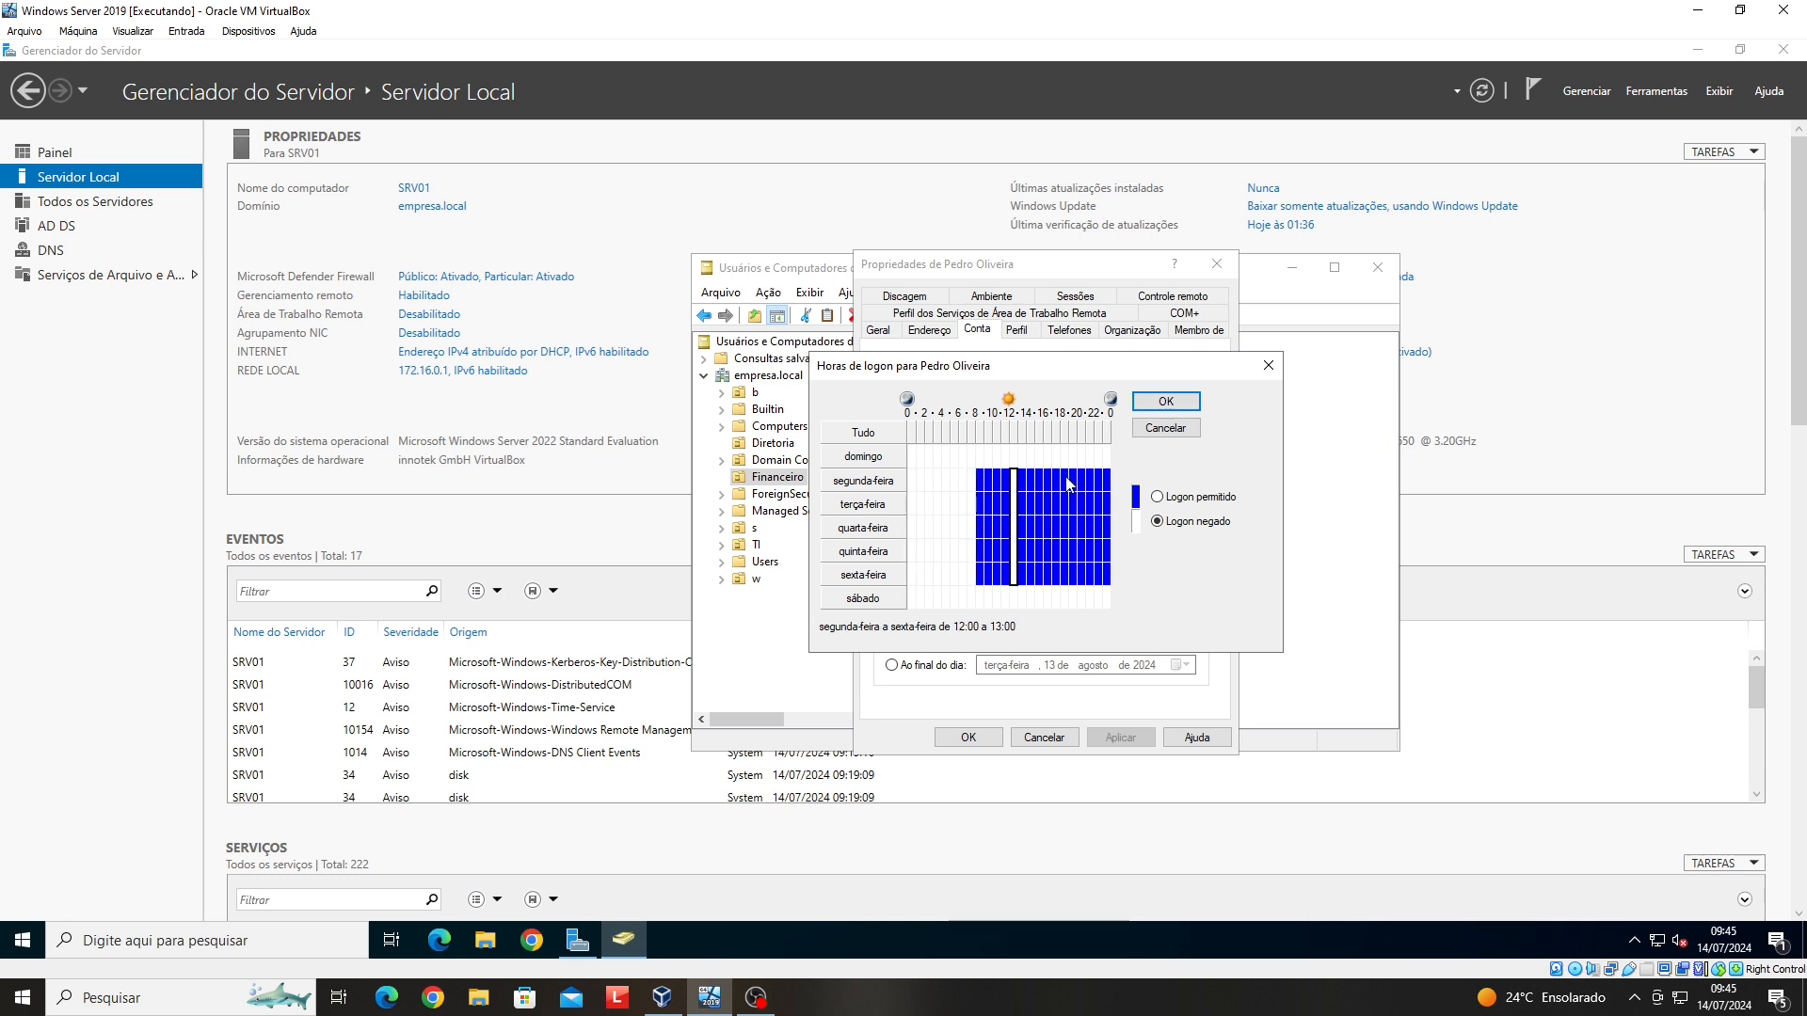
- Select weekday hours from 18:00 to midnight, then confirm the logon hours, apply and save
drag(1065, 475, 1110, 588)
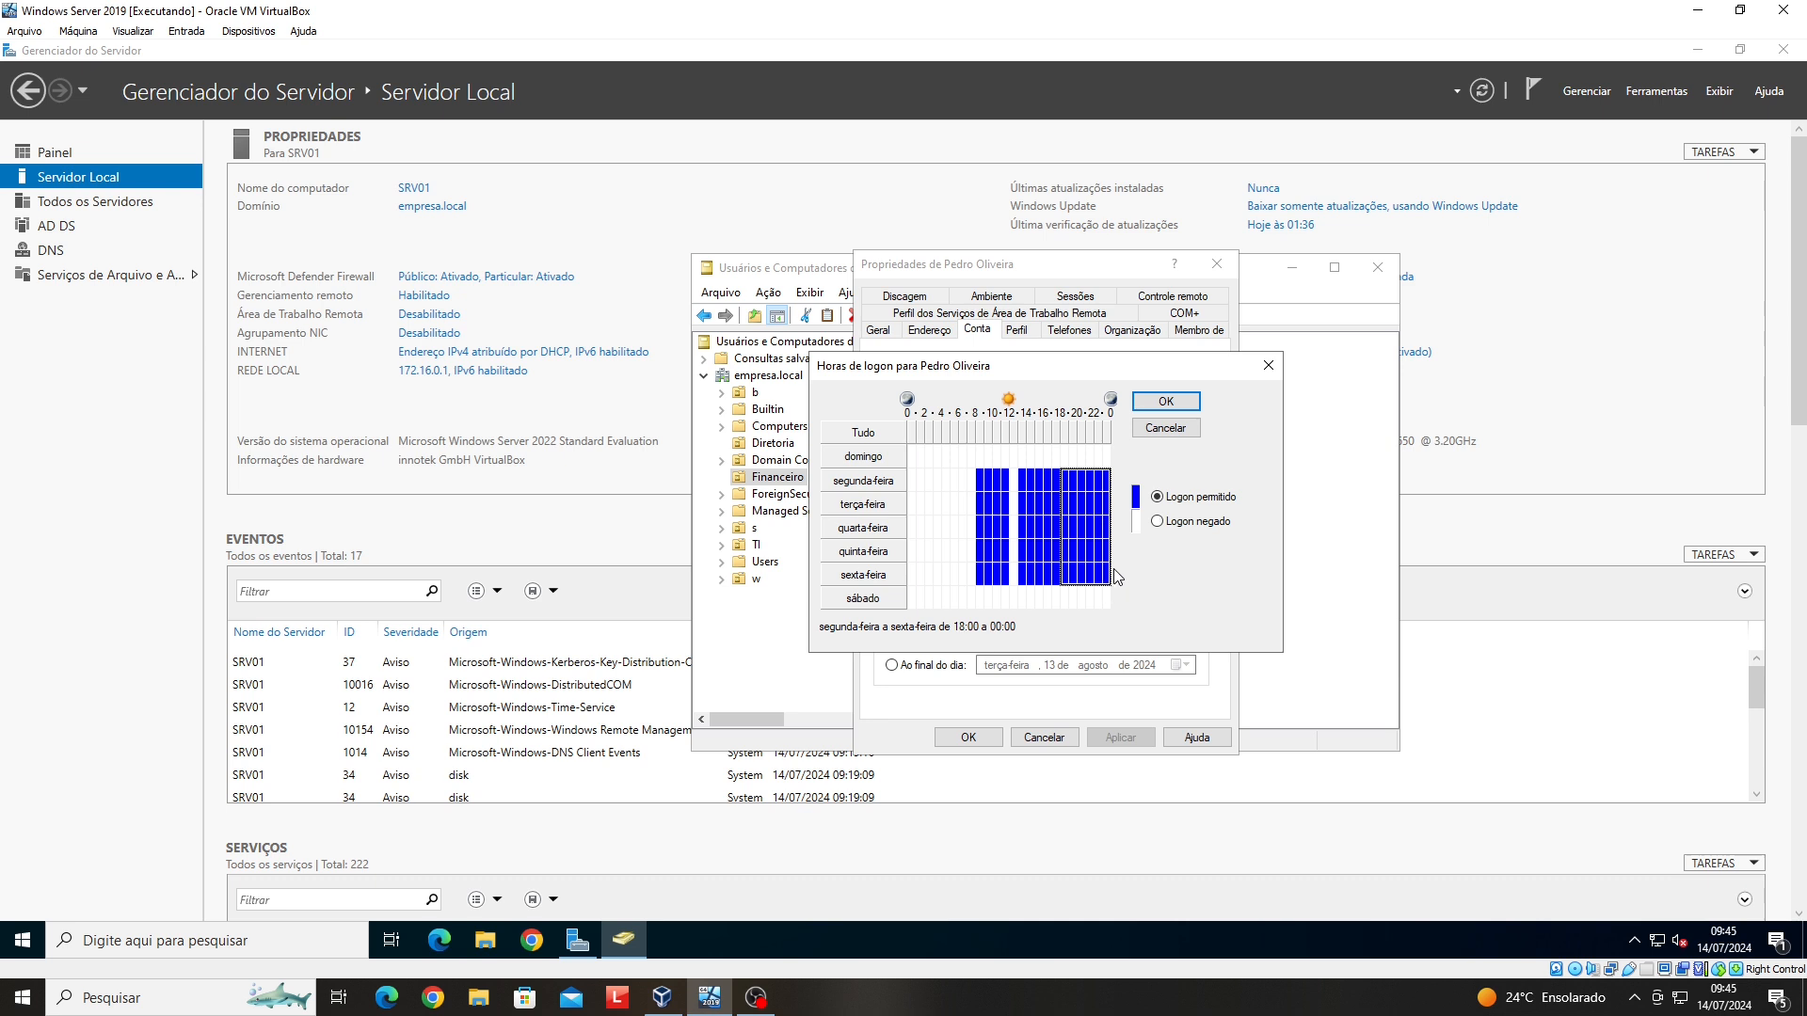
click(1167, 402)
click(1120, 737)
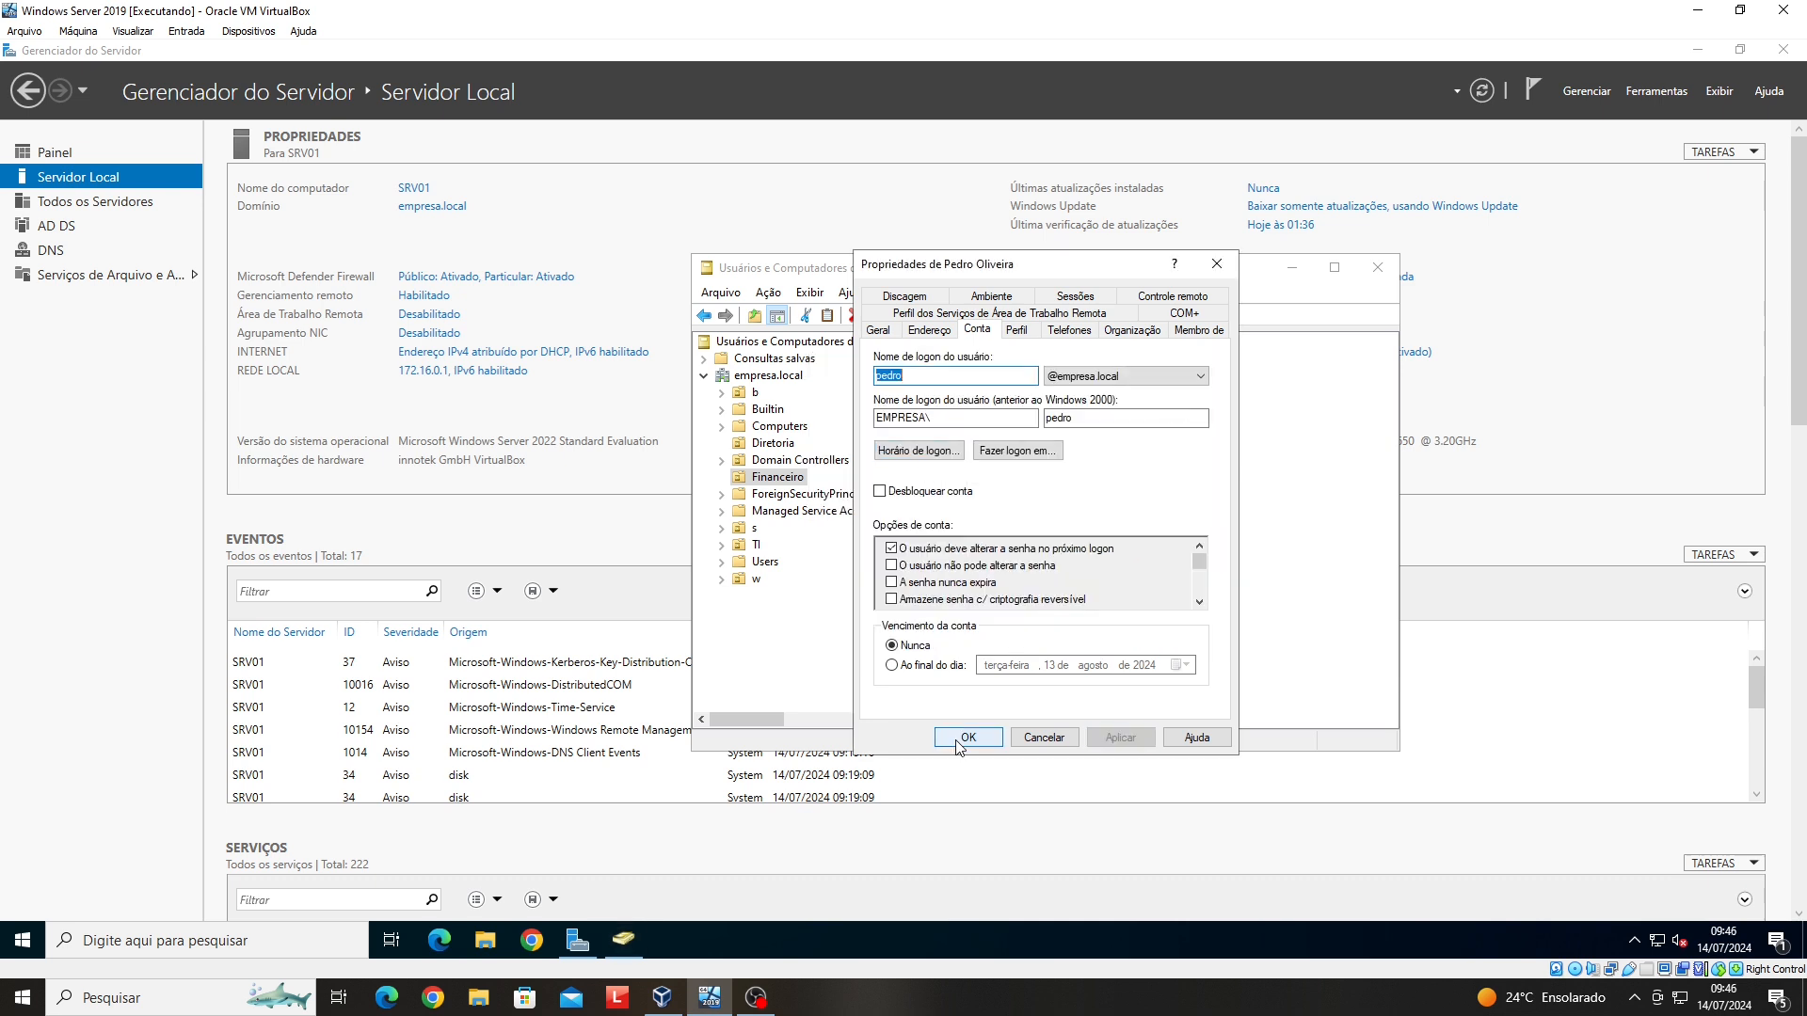
click(968, 738)
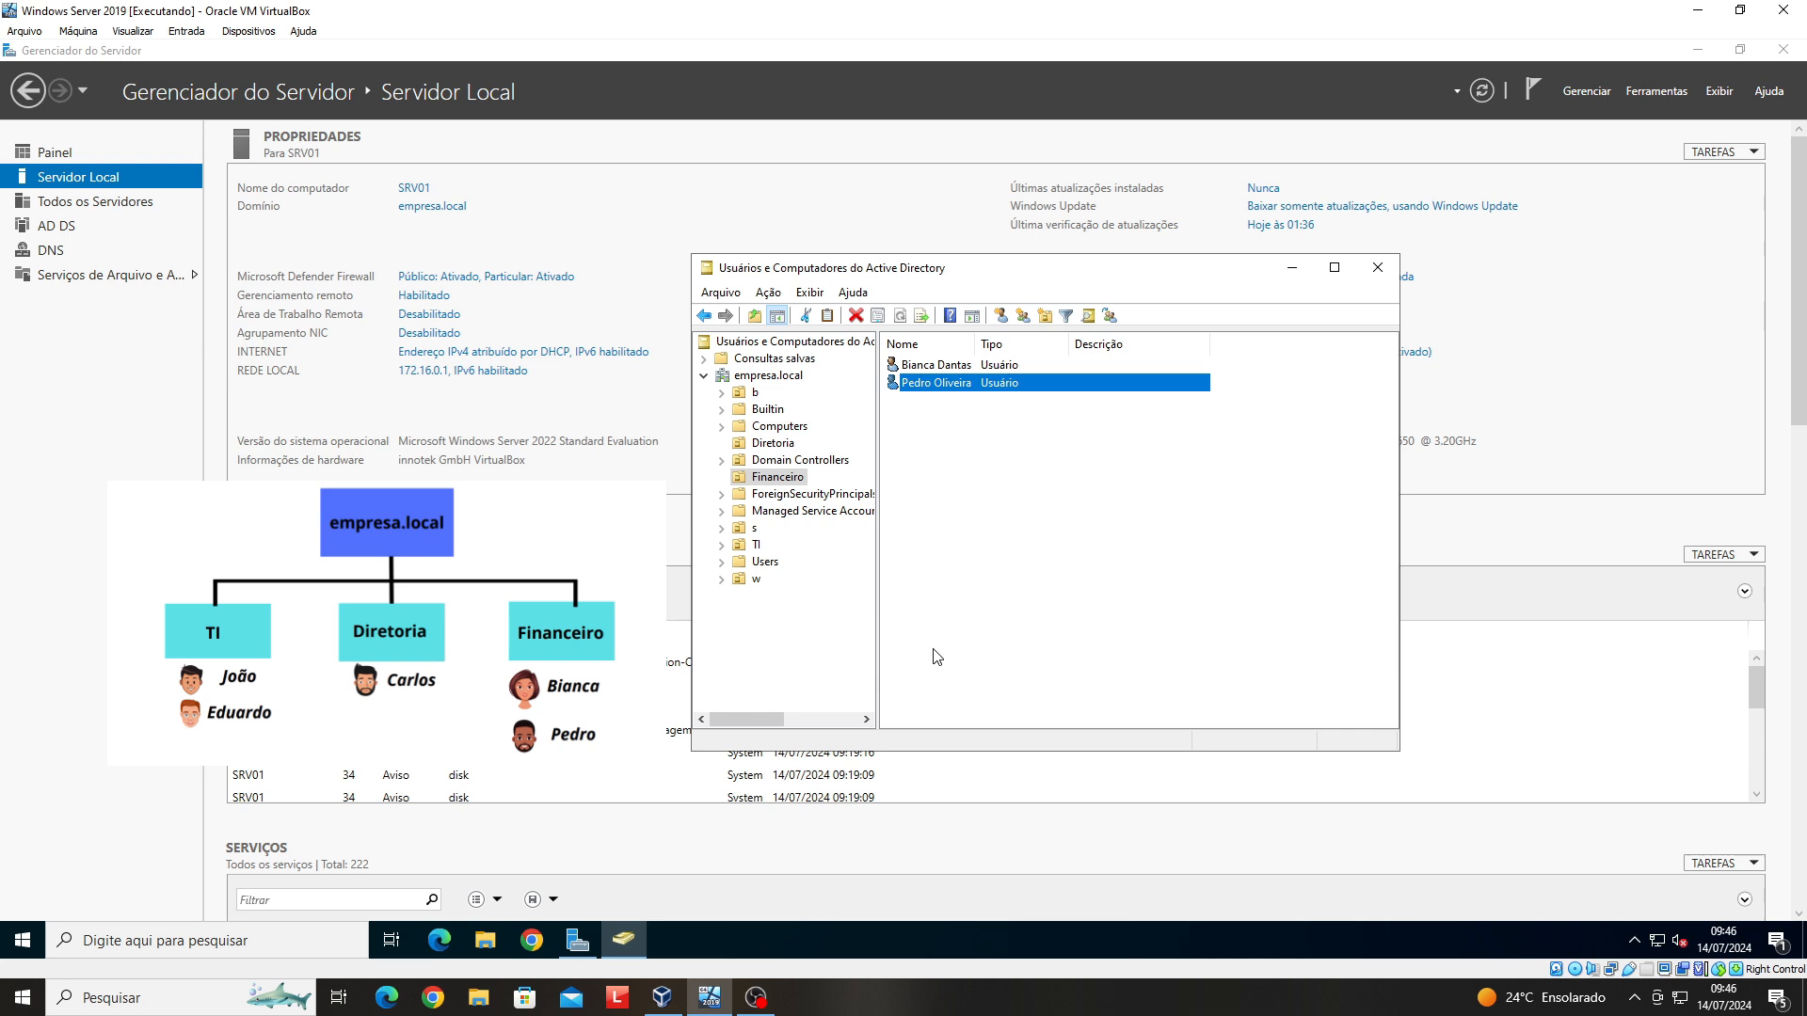
- Start a new user in the TI OU and enter the first name, surname and logon name
click(756, 545)
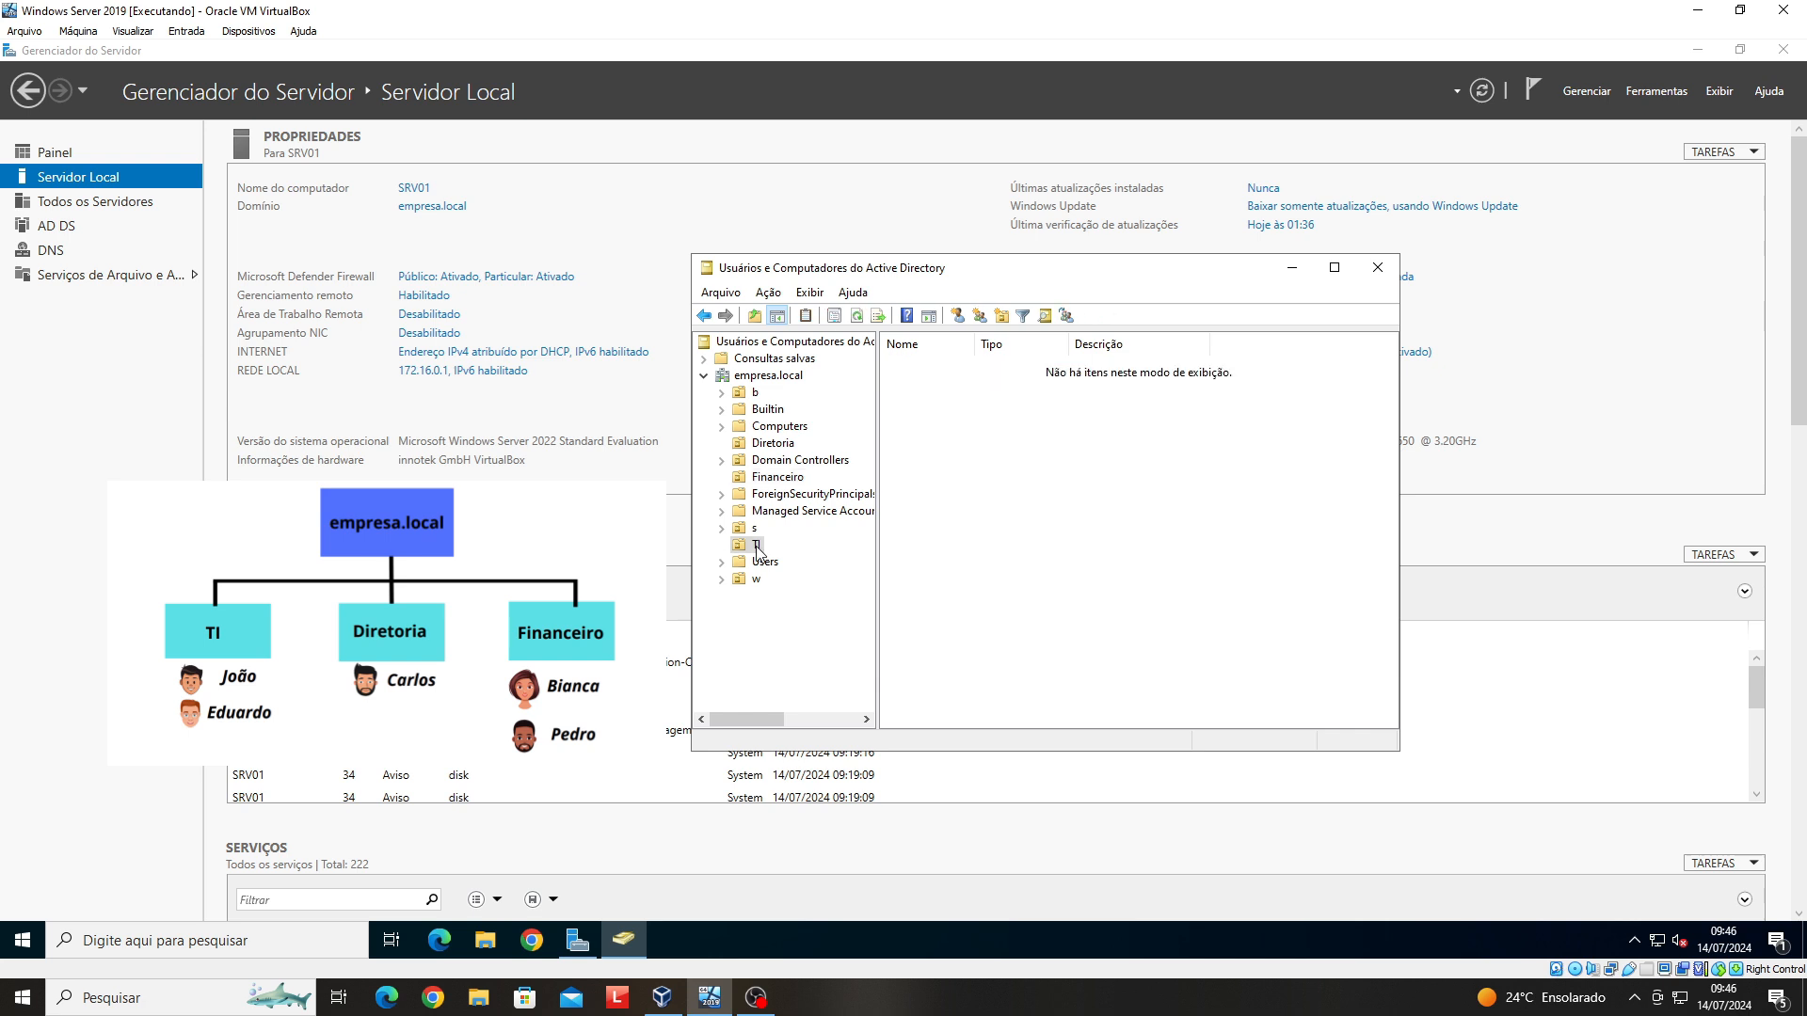
click(757, 545)
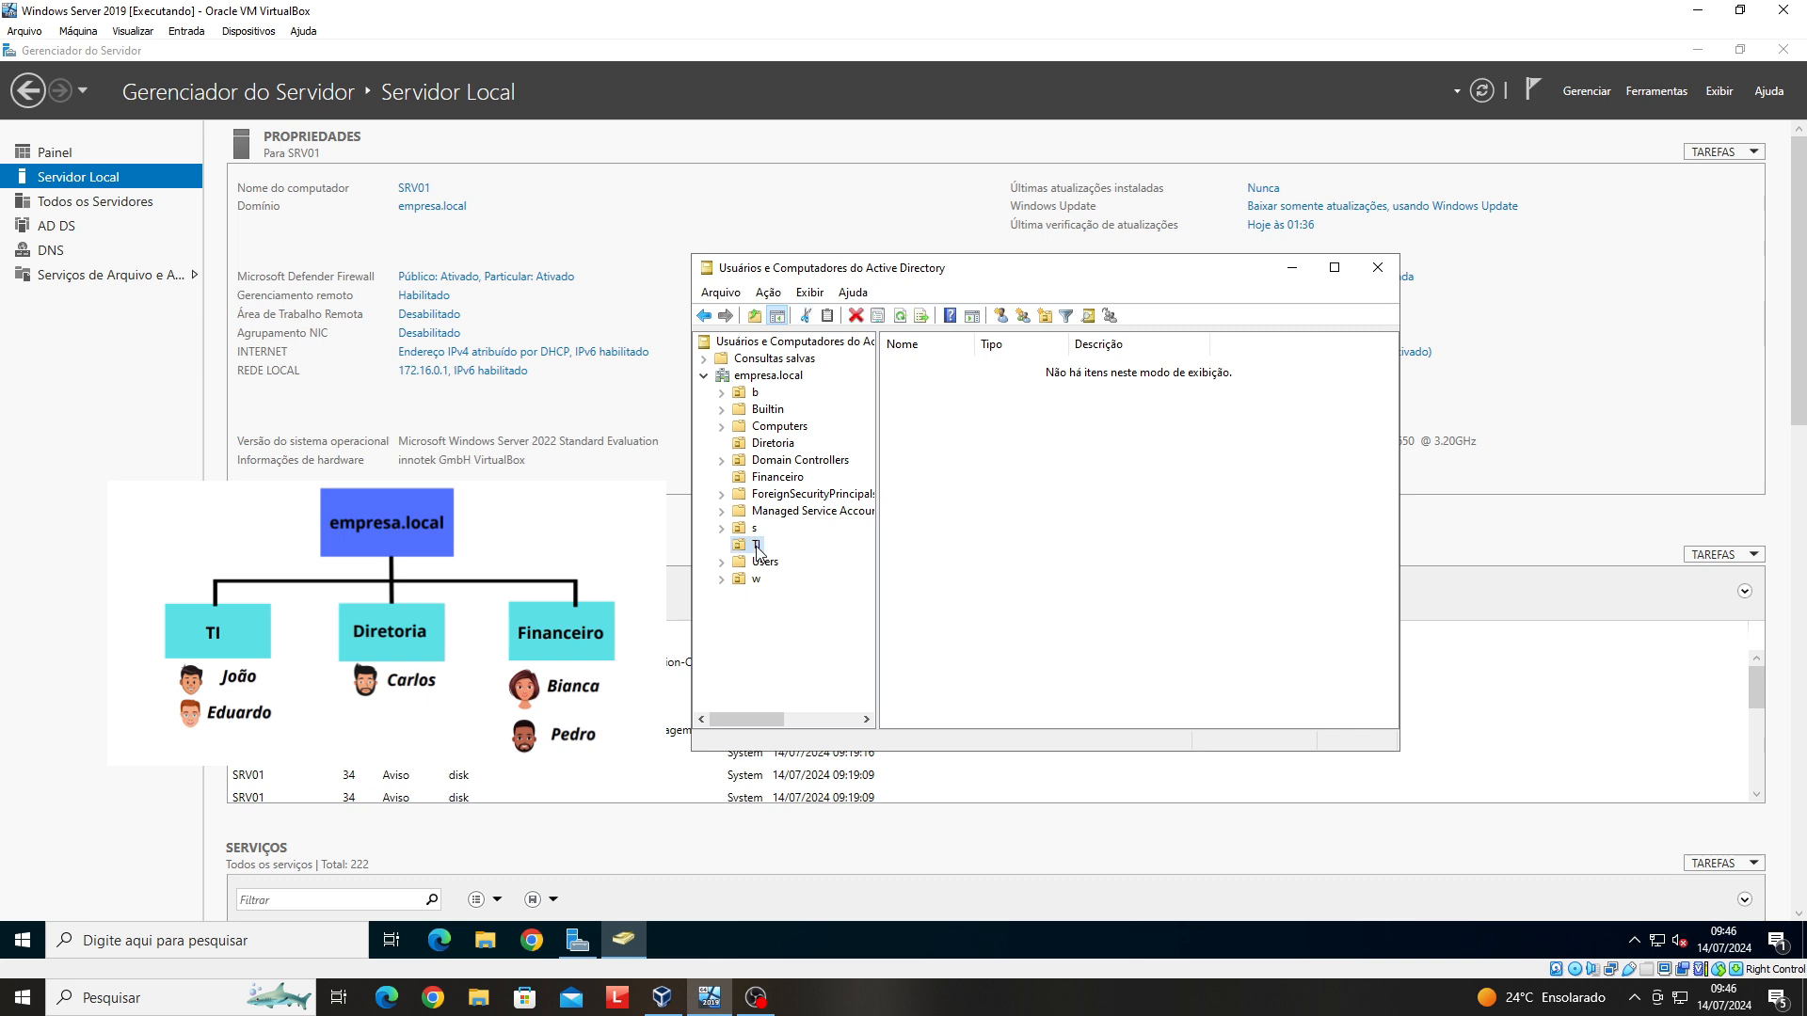
right_click(757, 548)
mouse_move(845, 633)
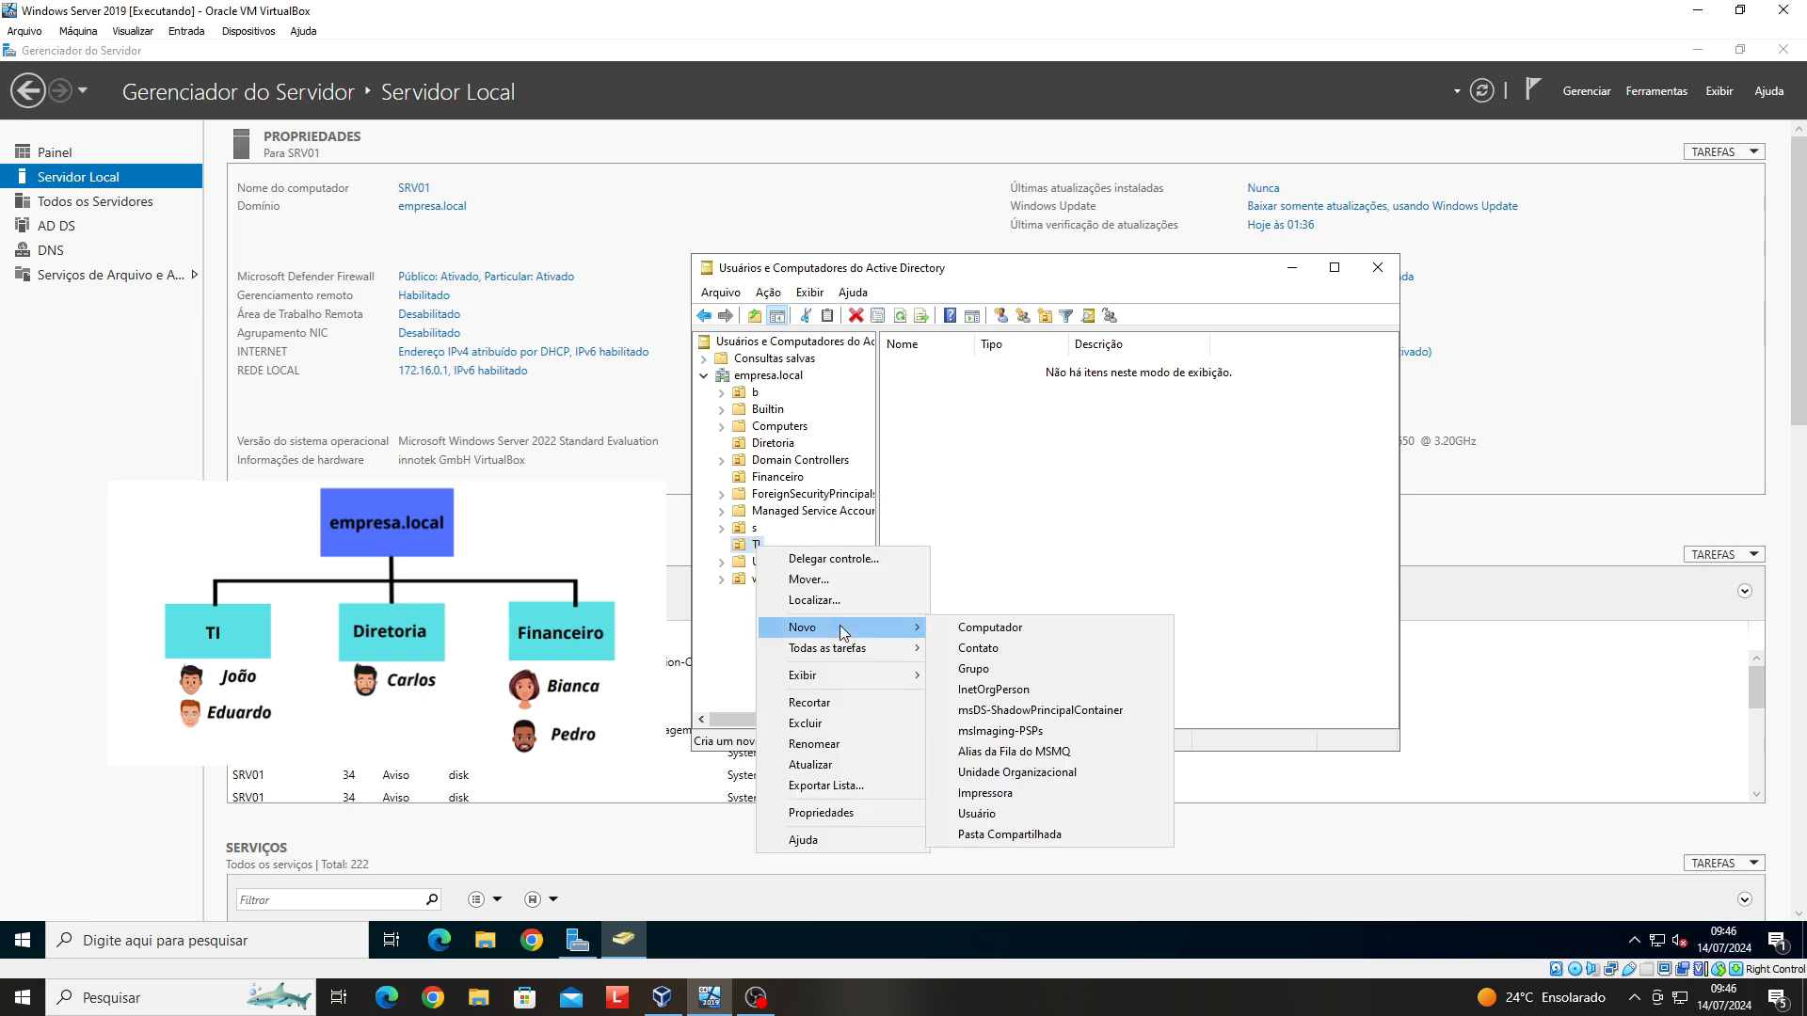
click(1016, 813)
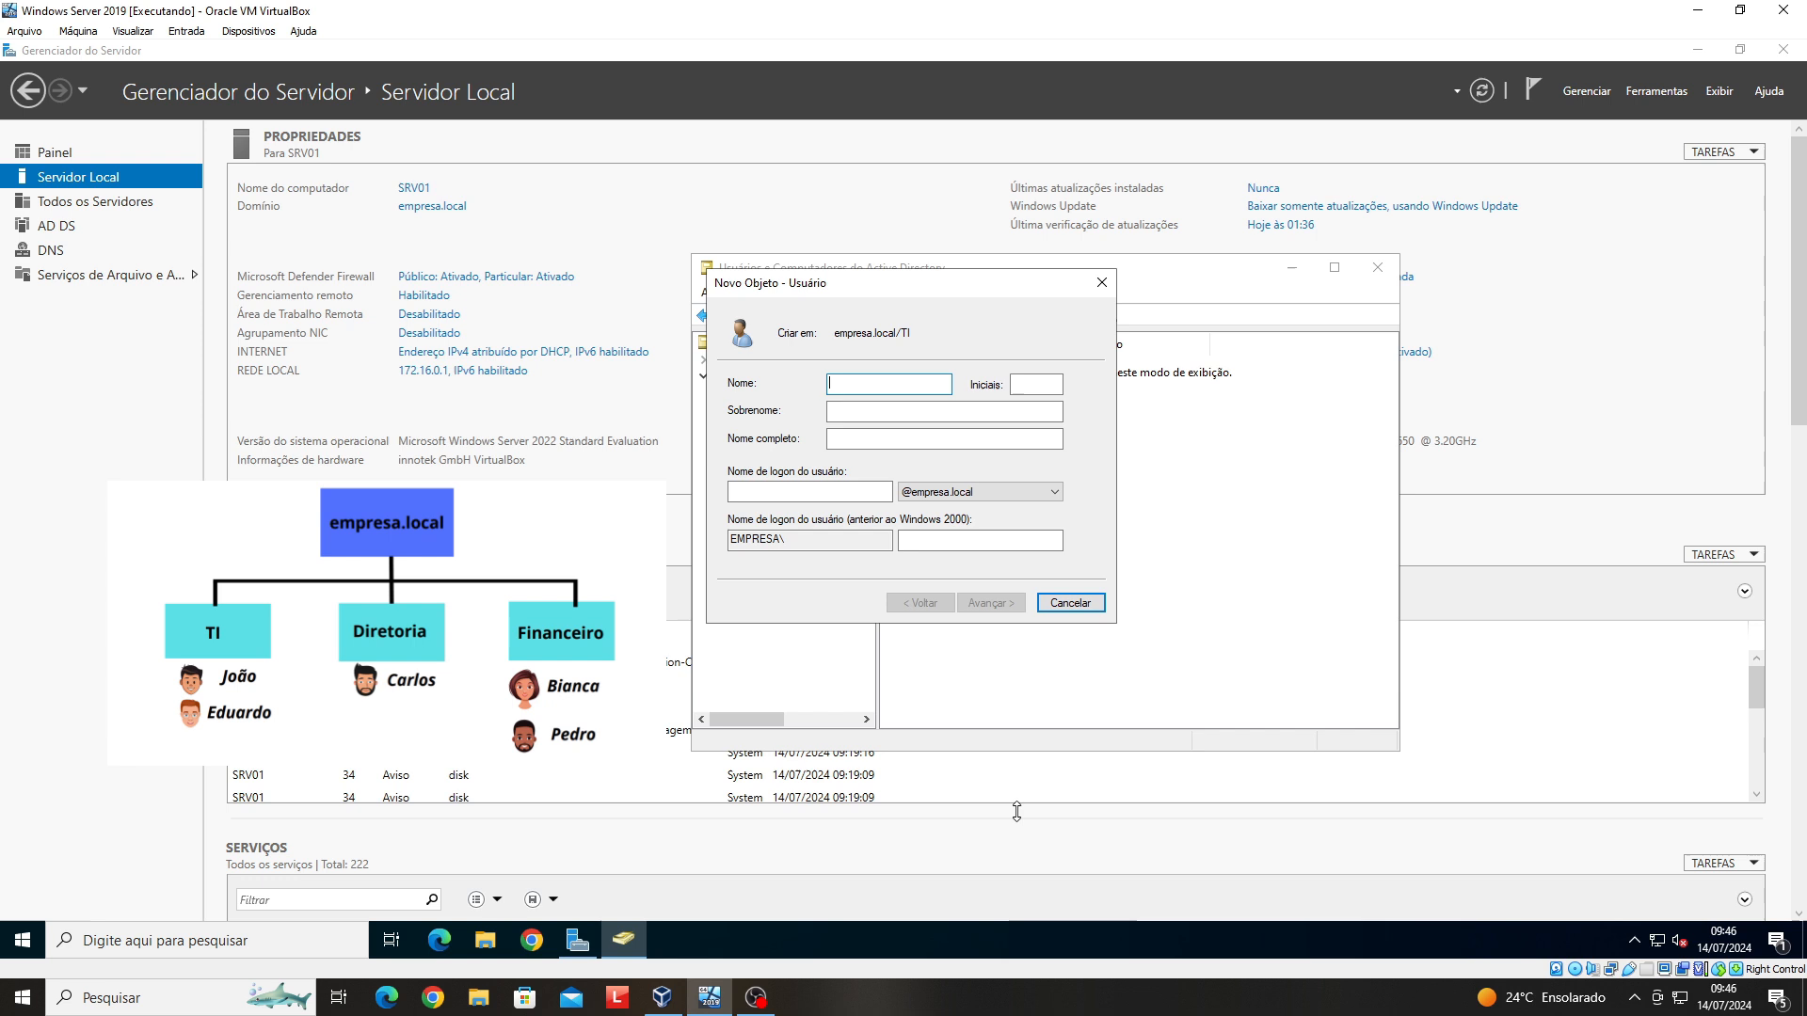
key(Tab)
click(837, 492)
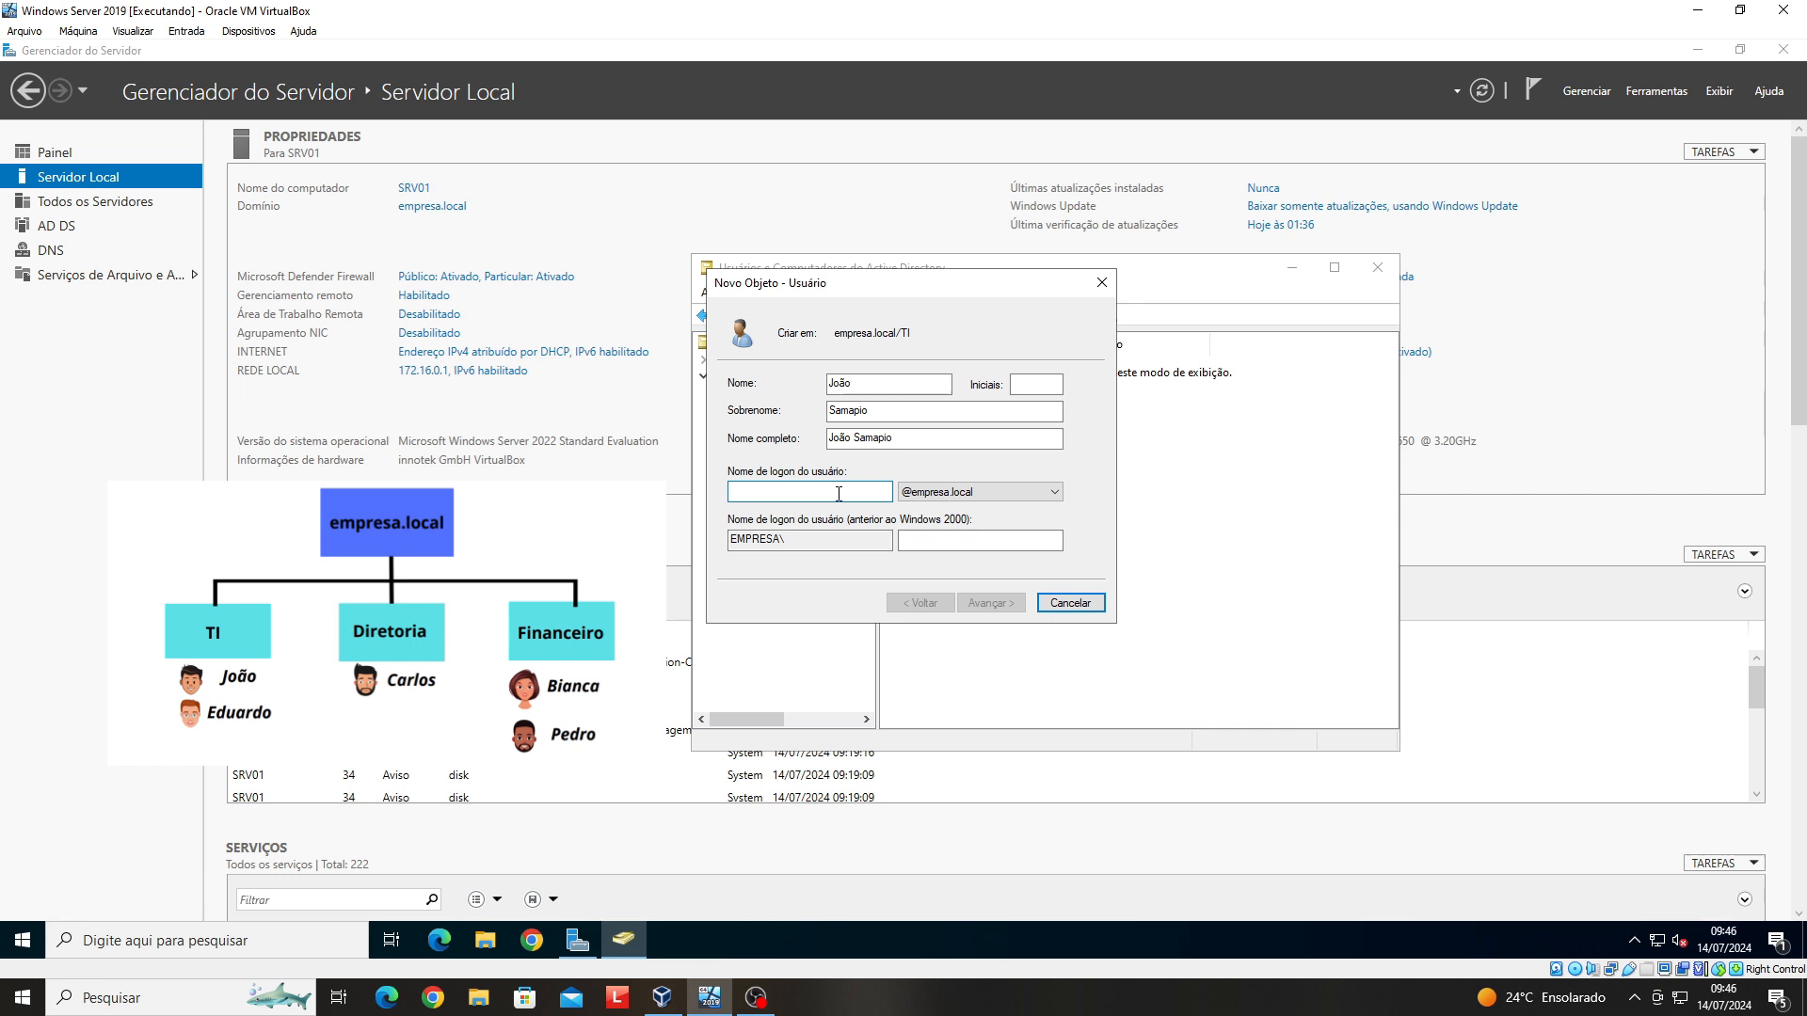
text(joao)
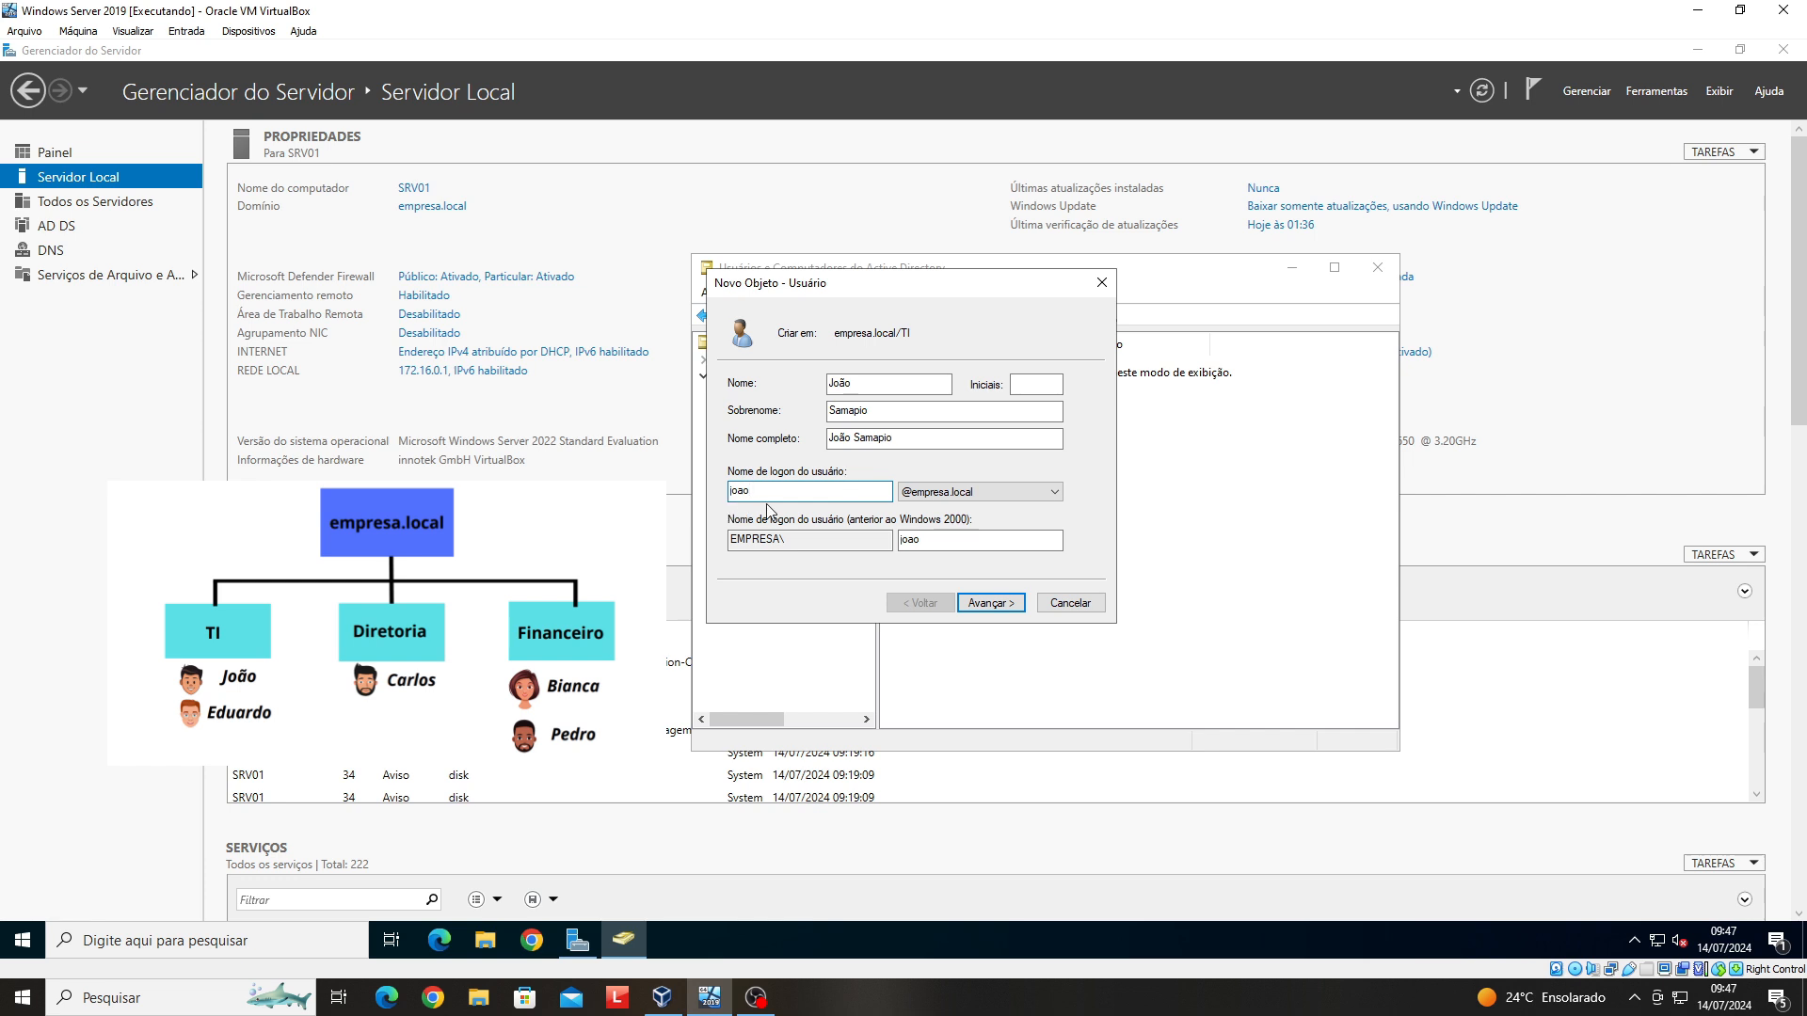
- Set and confirm the account password, then finish creating the user
click(1023, 602)
text(P)
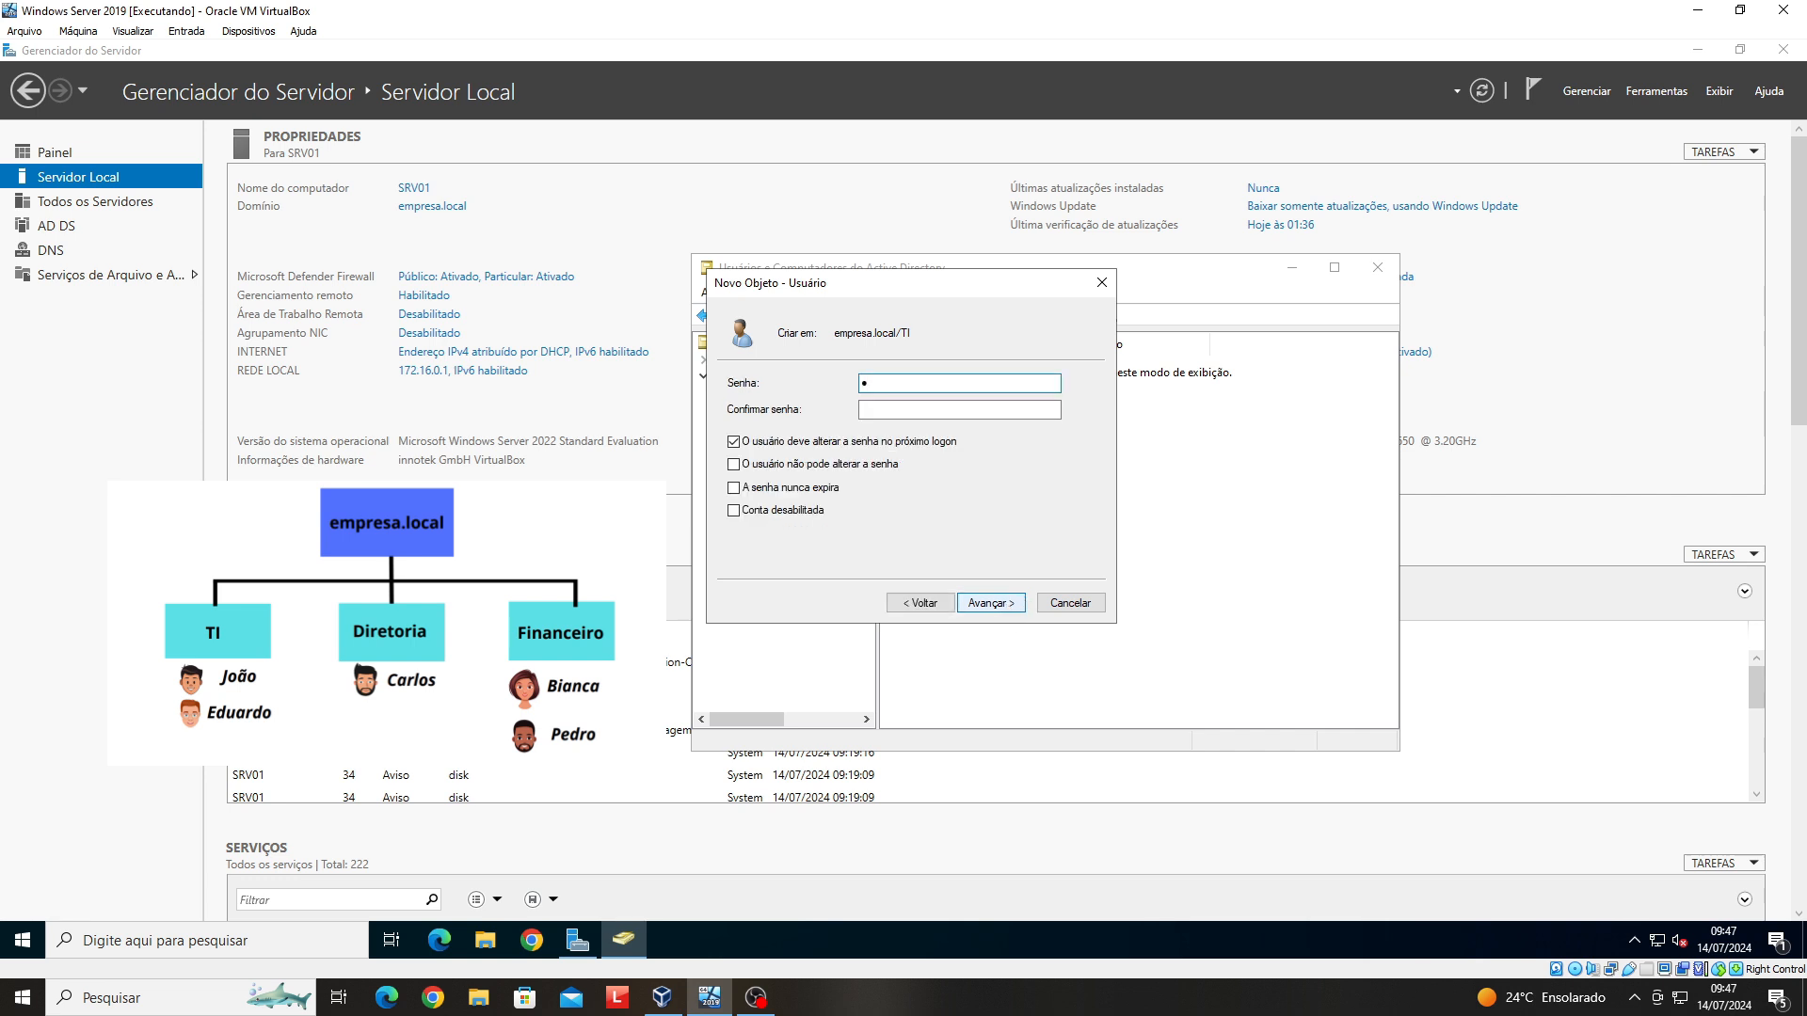
text(•••••••)
key(Tab)
text(••)
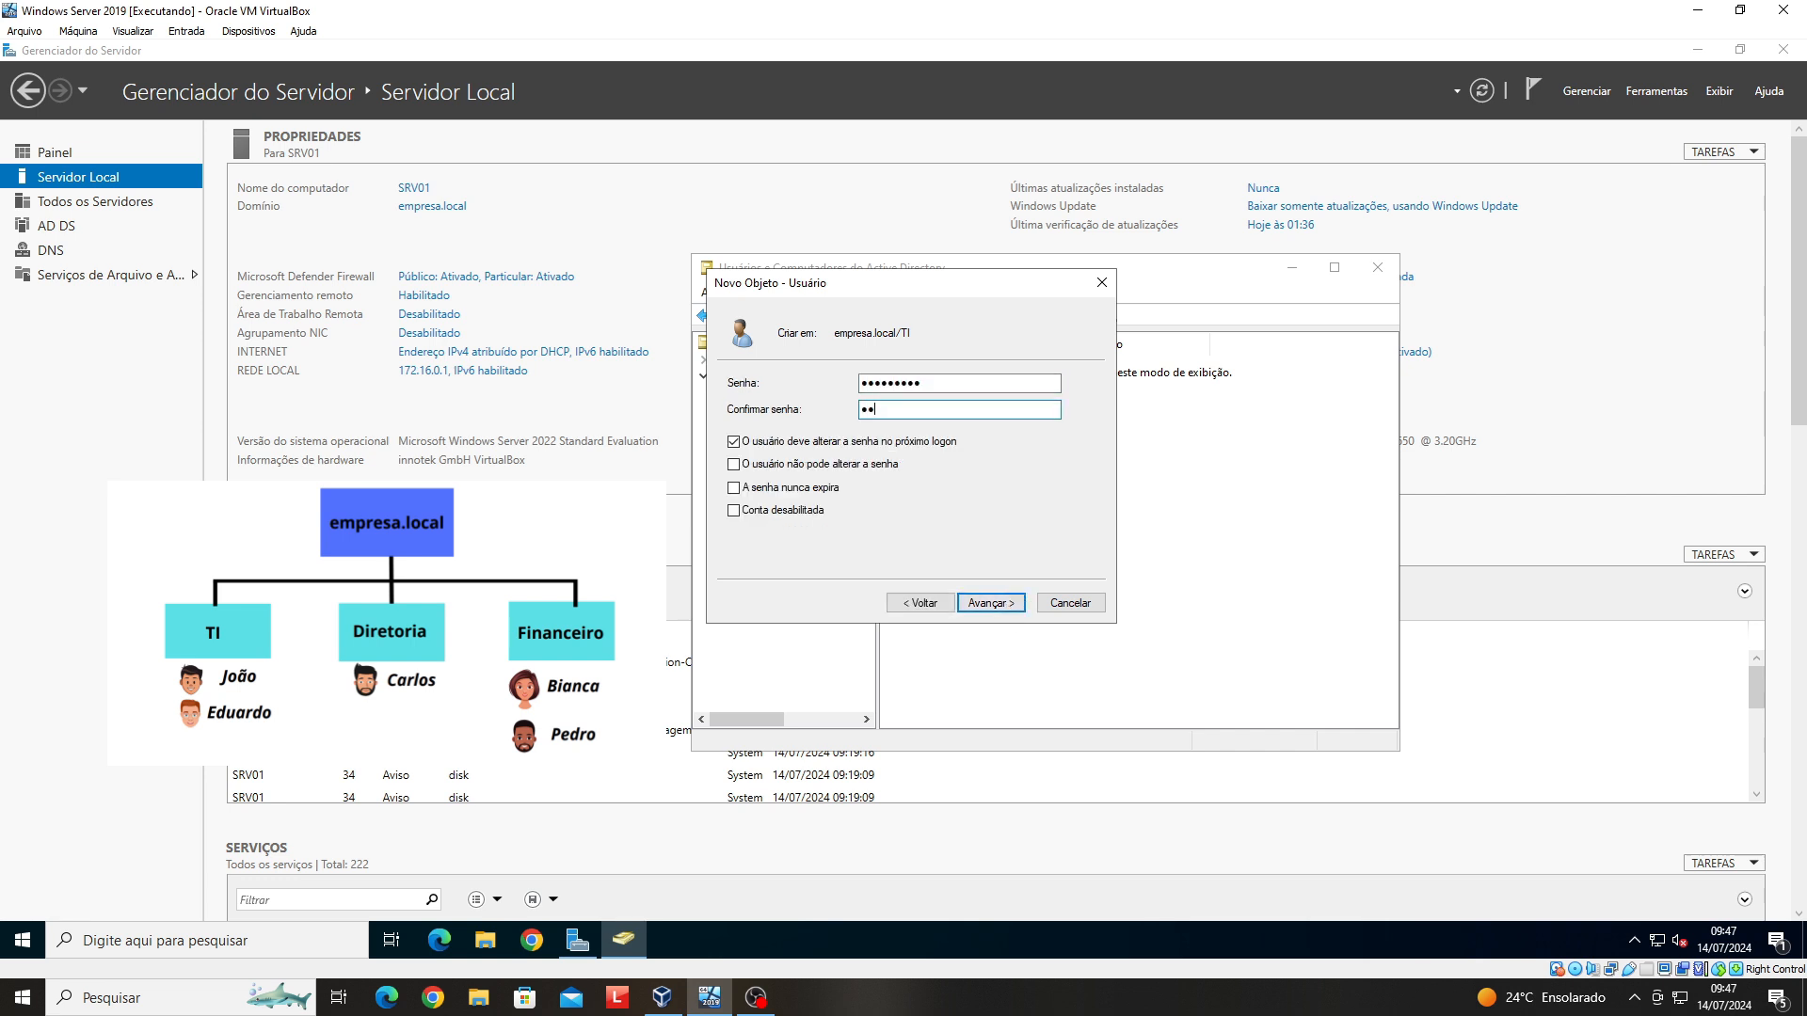
text(•••••••)
click(998, 607)
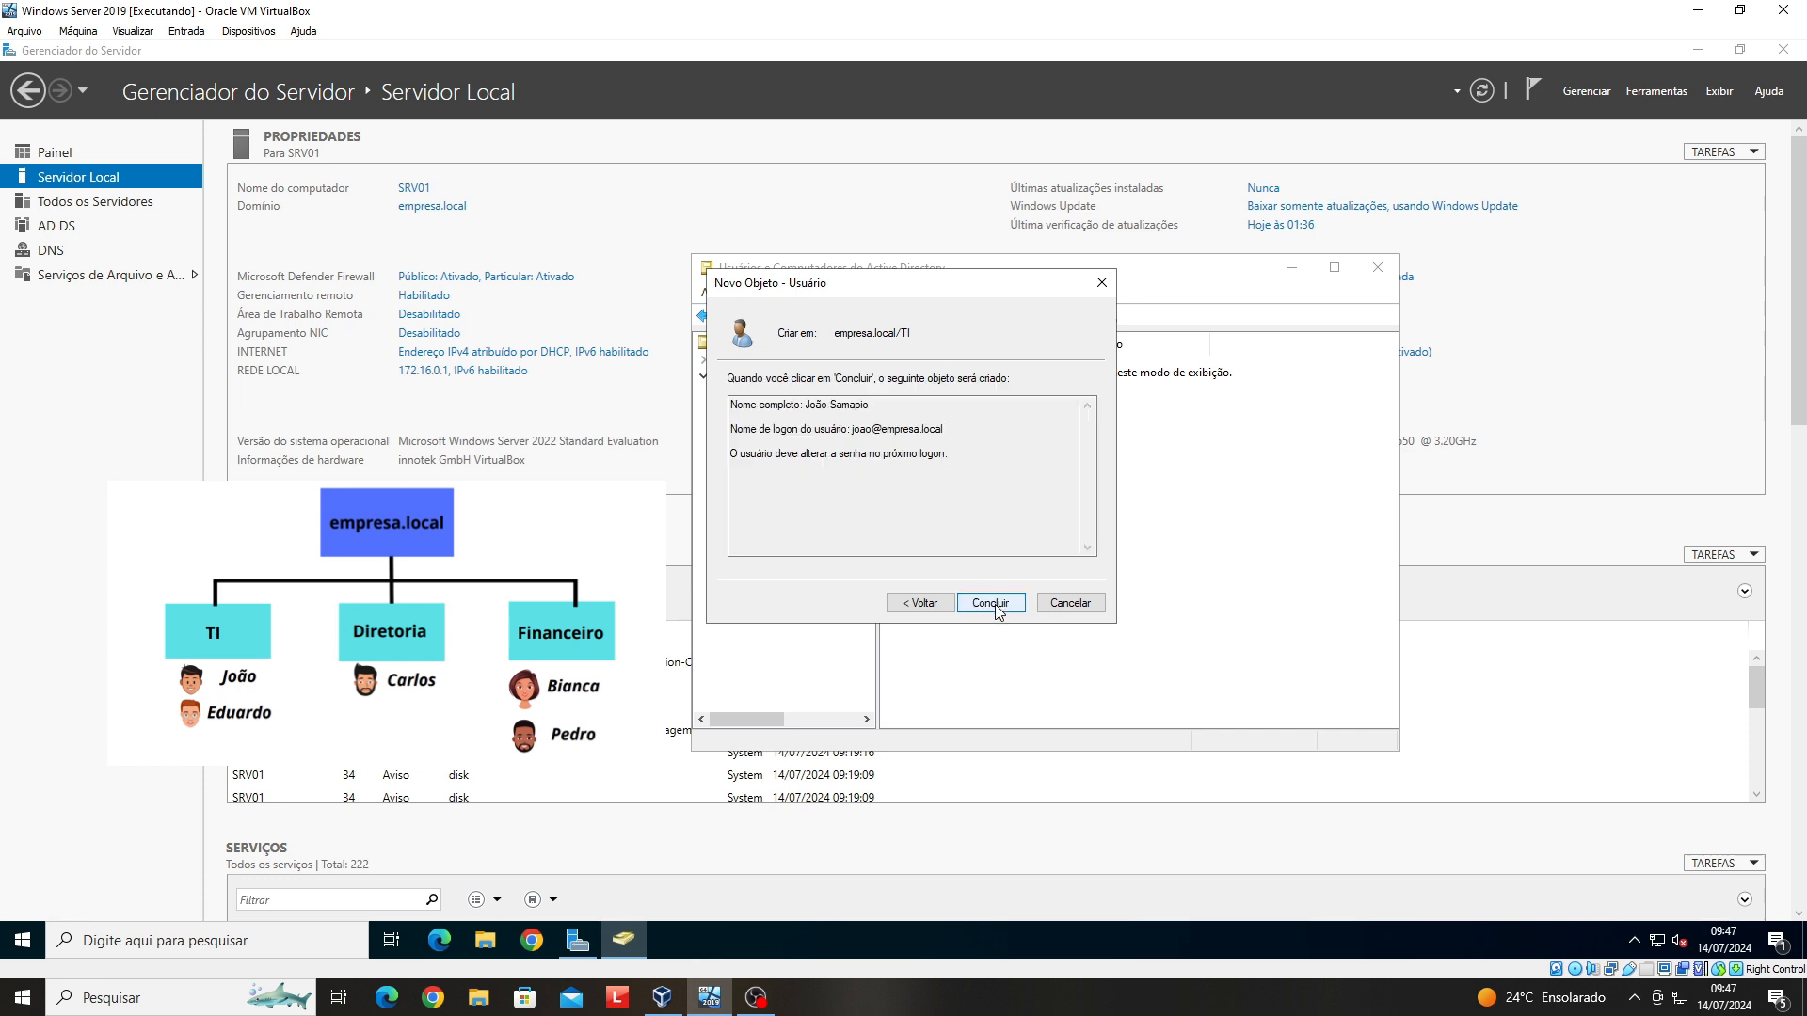
click(998, 610)
- Open the new TI user's logon hours schedule from the Conta tab of its properties
click(962, 367)
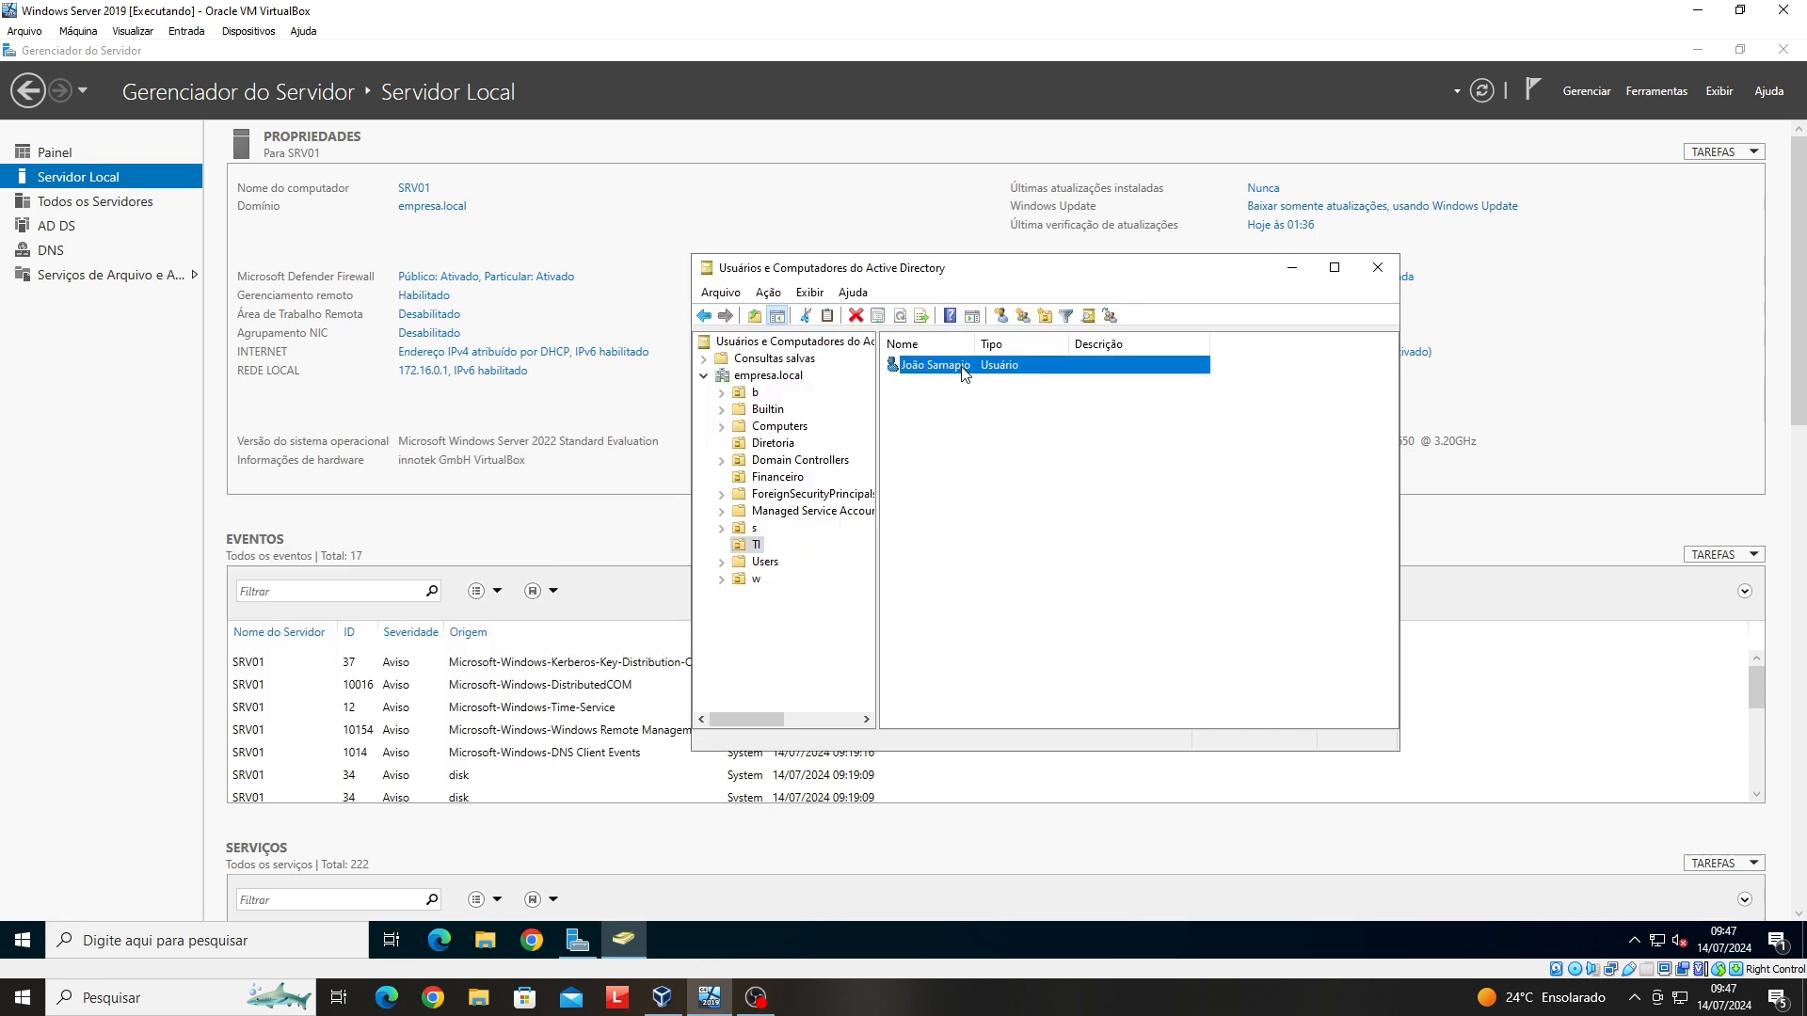
right_click(962, 367)
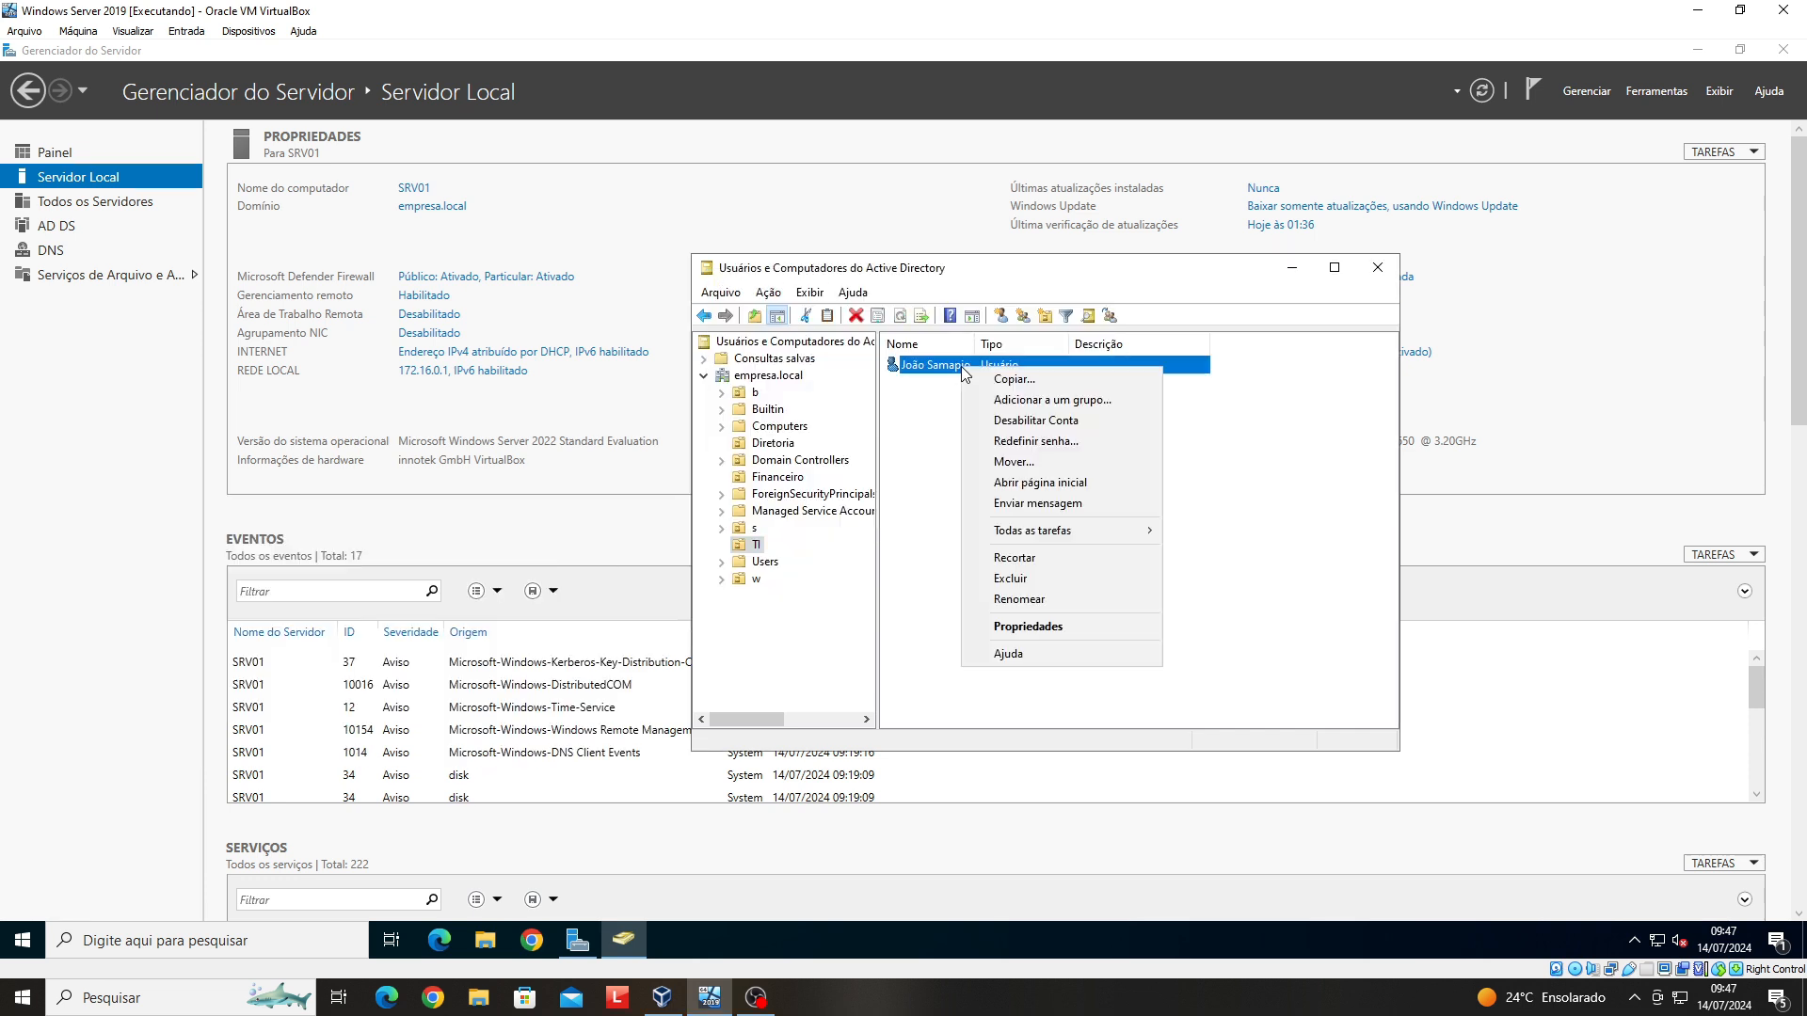
click(1097, 635)
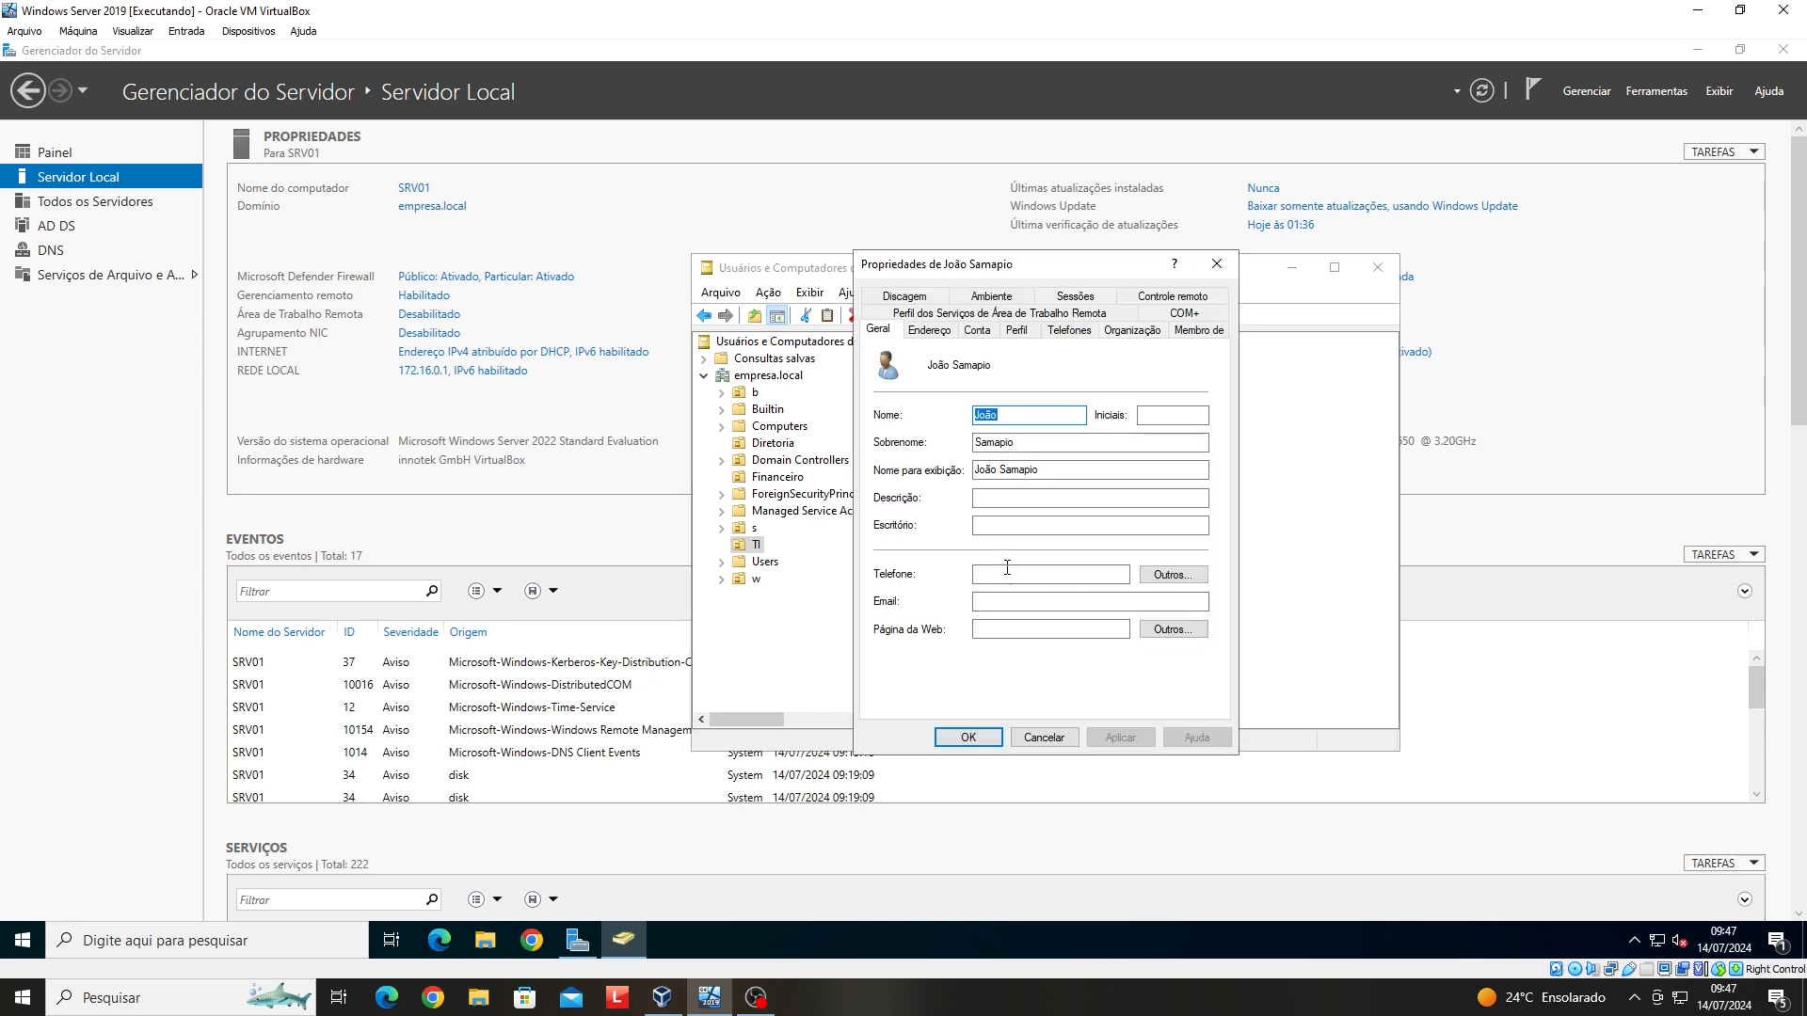
click(979, 337)
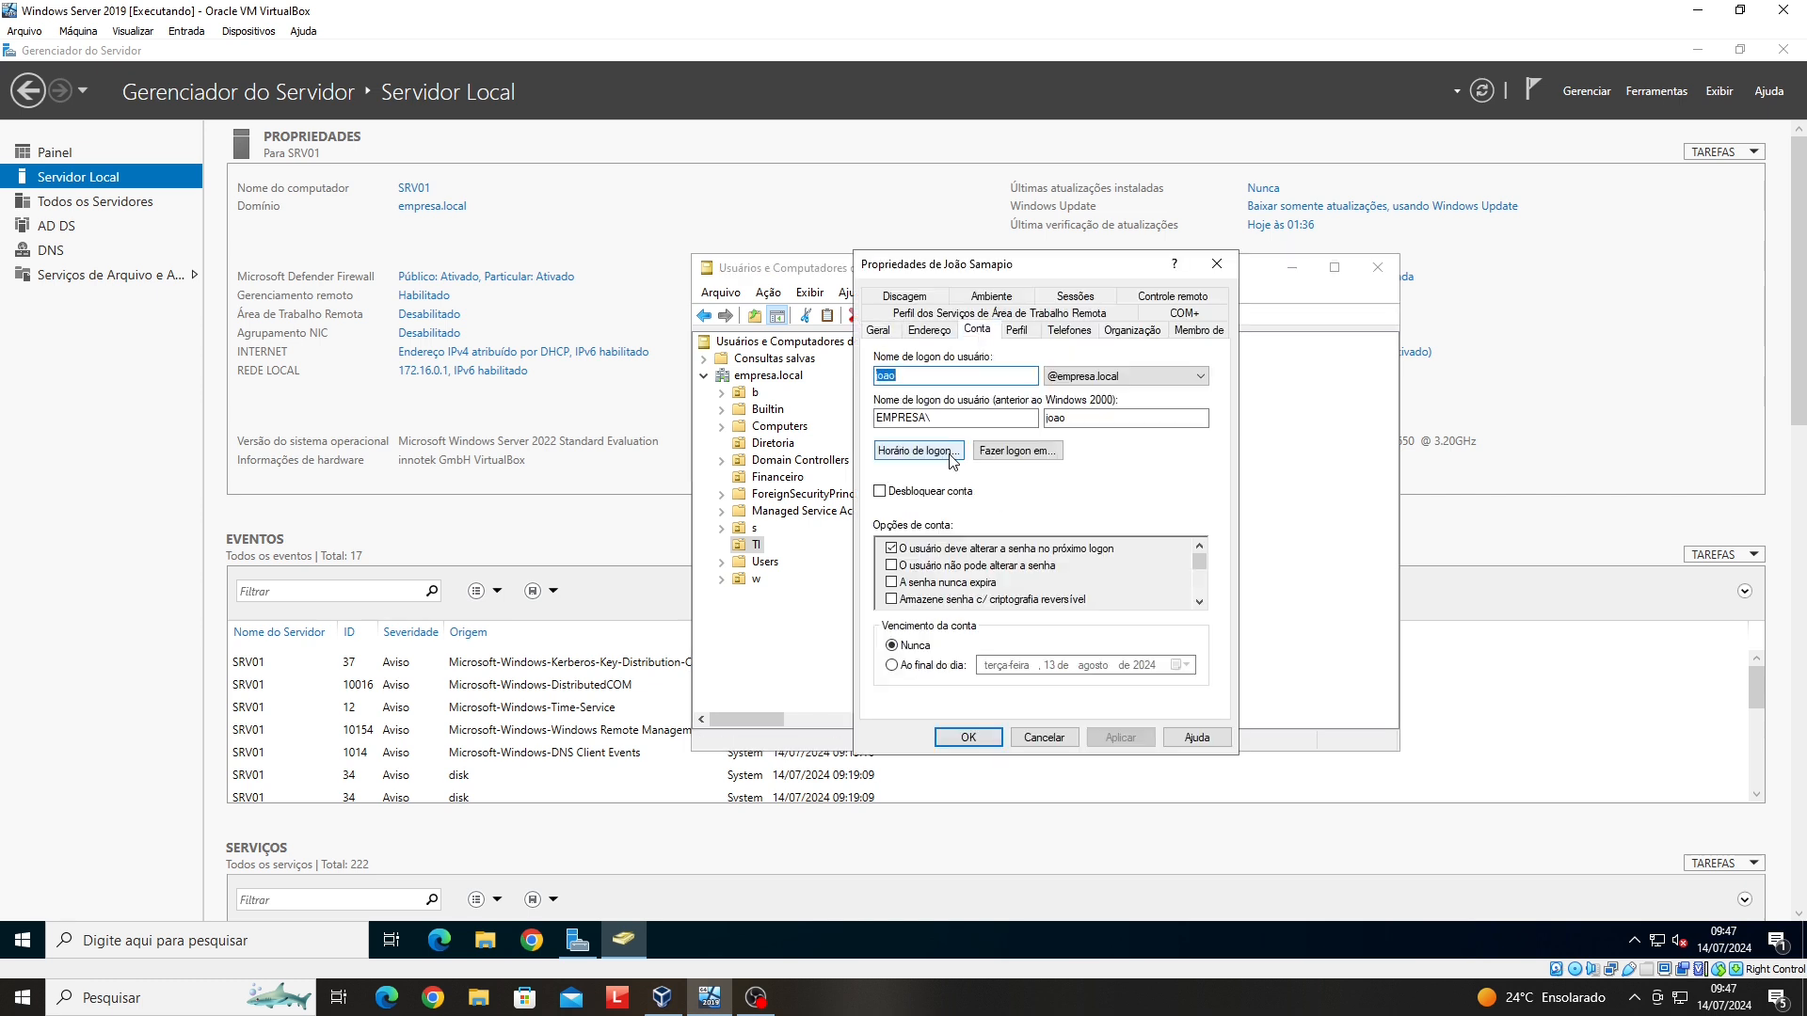
click(920, 459)
- Deny logon all day on domingo and sábado
drag(917, 463, 1111, 463)
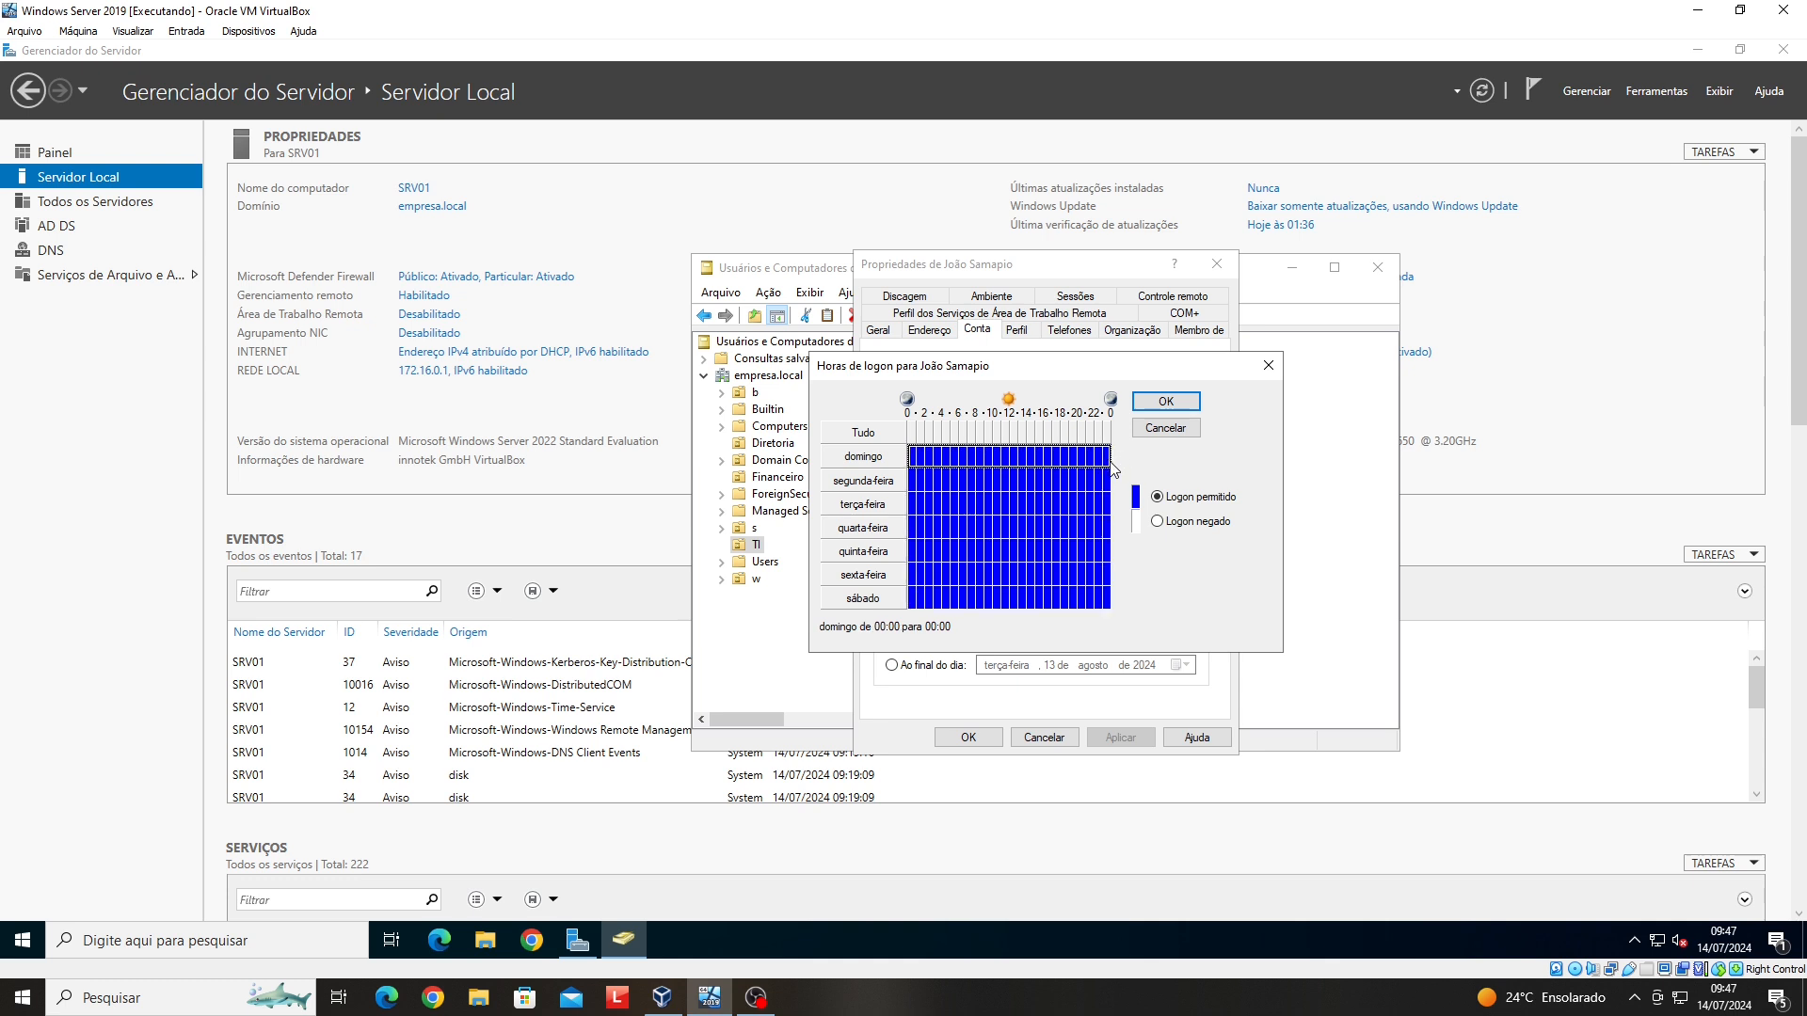
click(1158, 522)
drag(927, 601, 1111, 601)
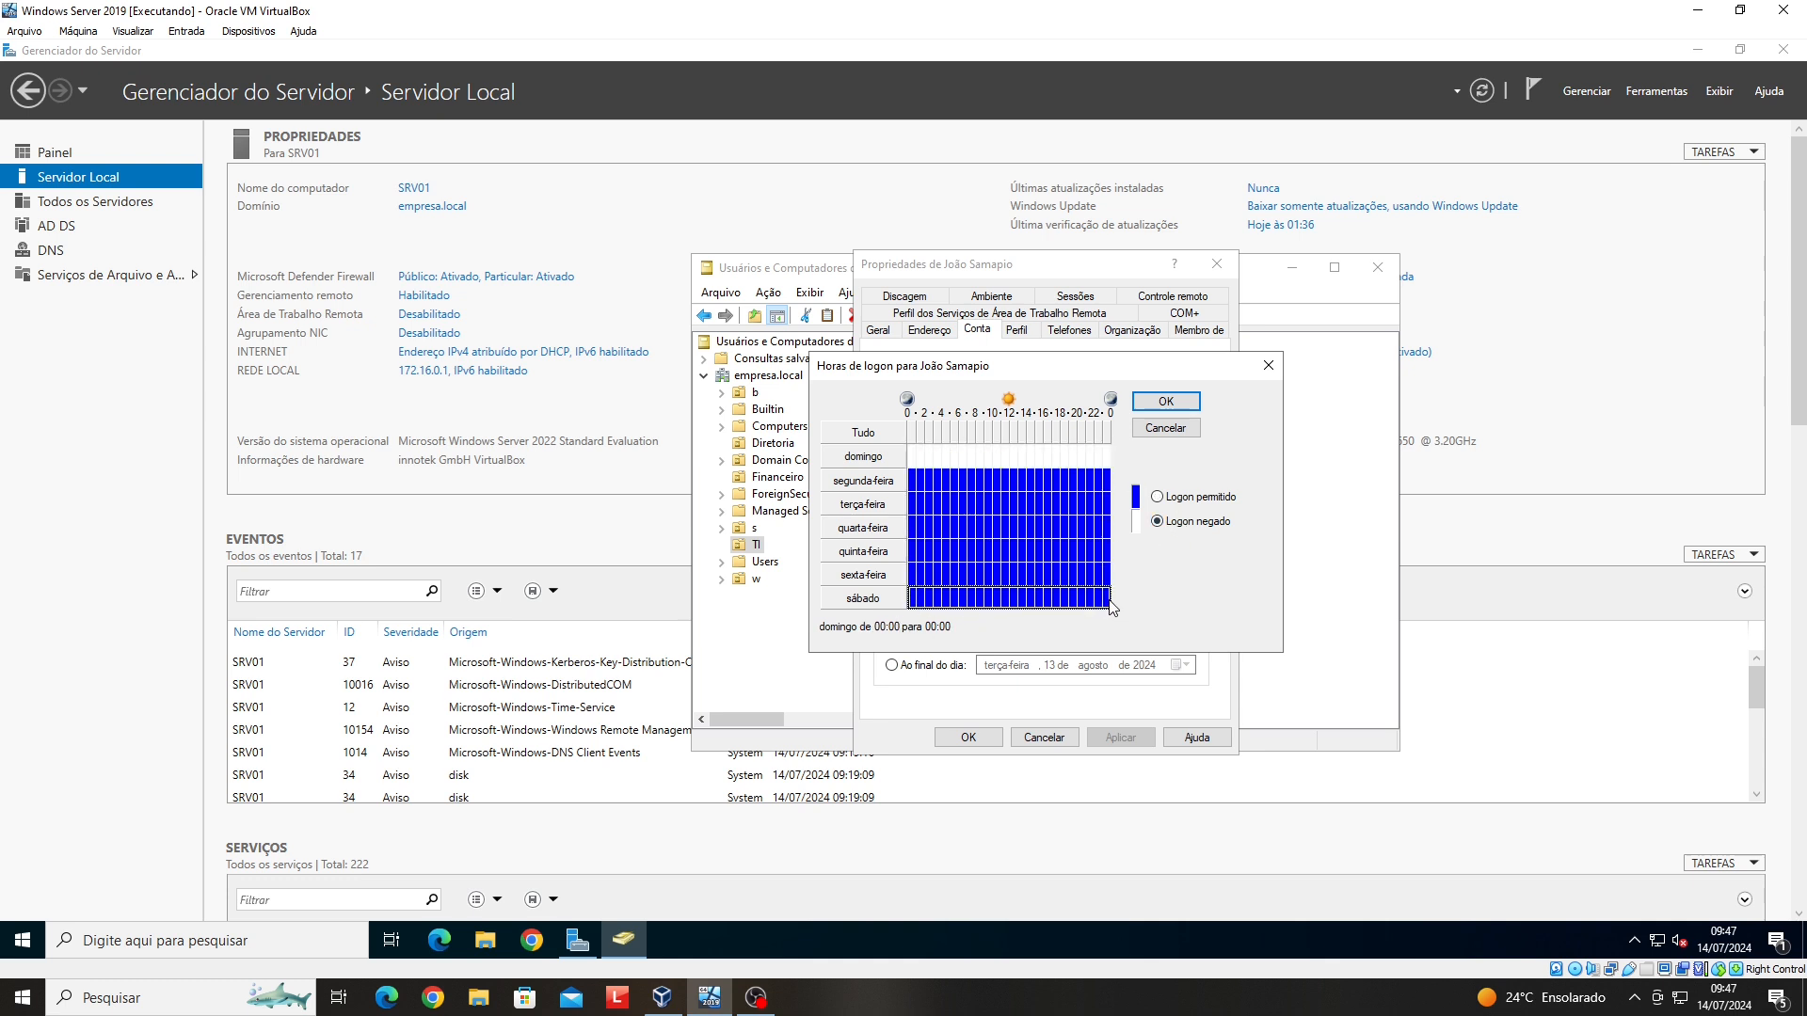
click(1157, 521)
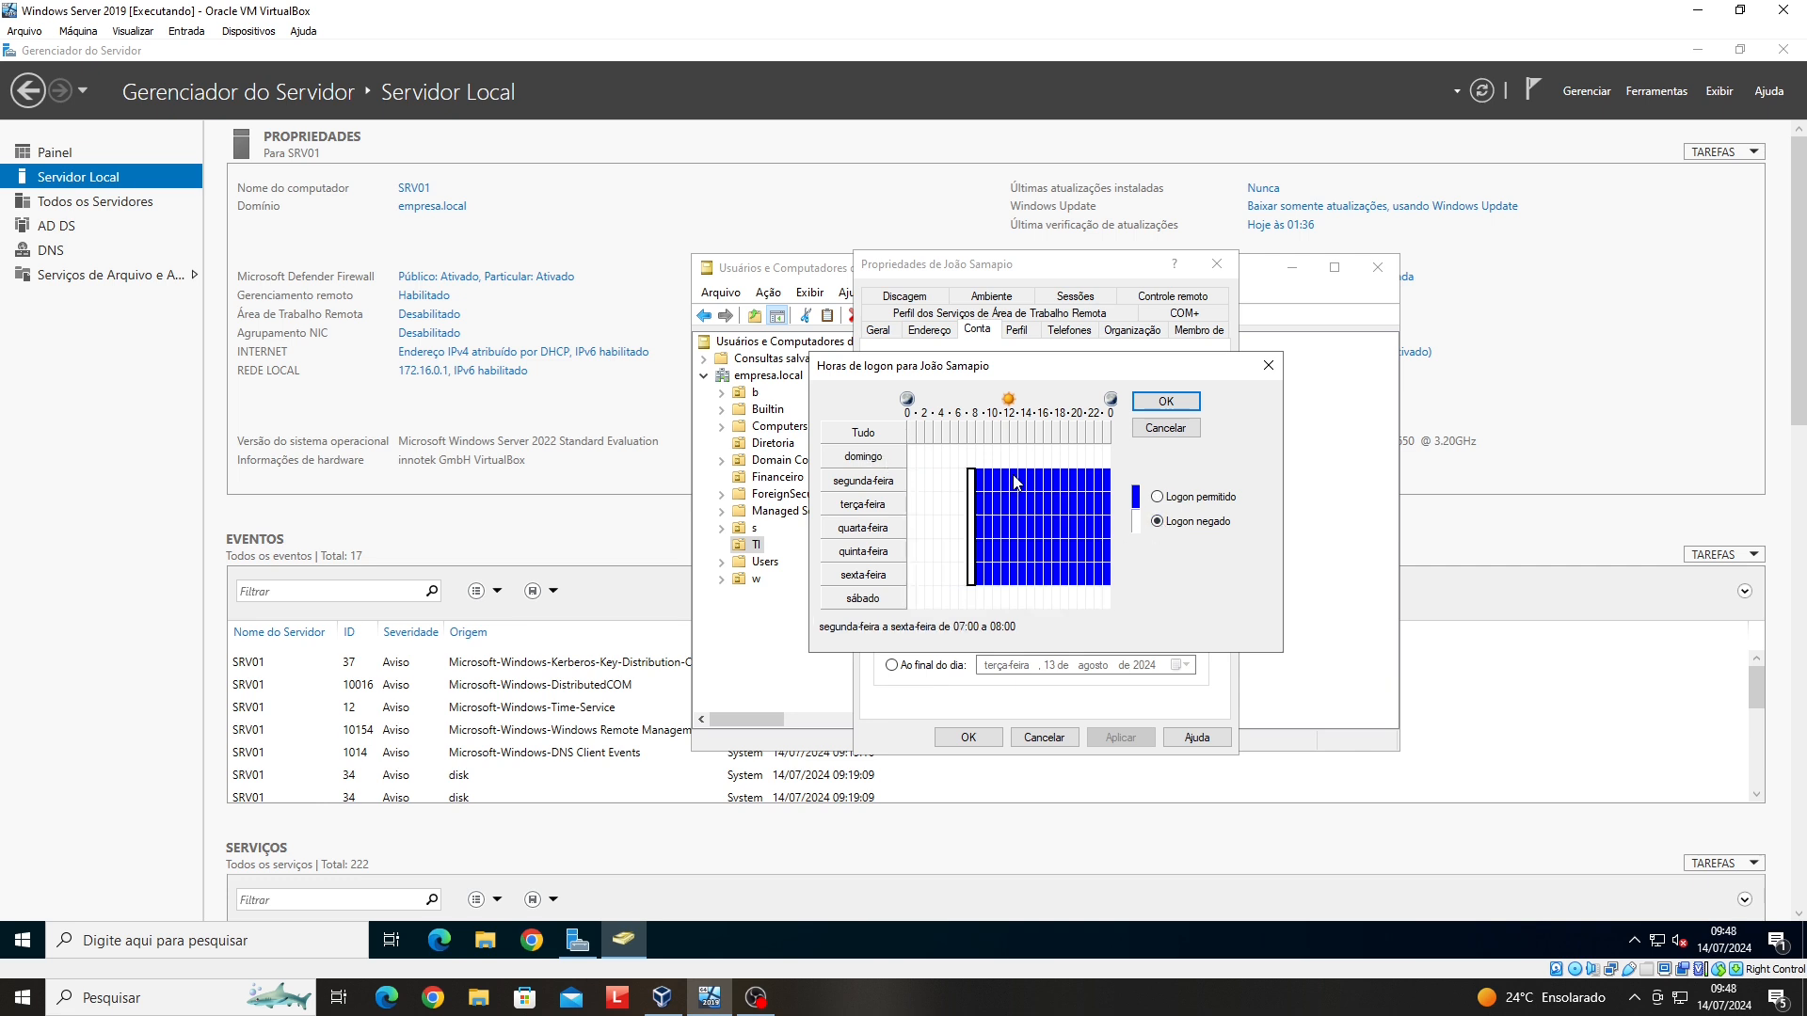
- Deny weekday logon from 12:00 to 13:00 and 18:00 to midnight, then apply and save
drag(1015, 483, 1015, 585)
click(1188, 520)
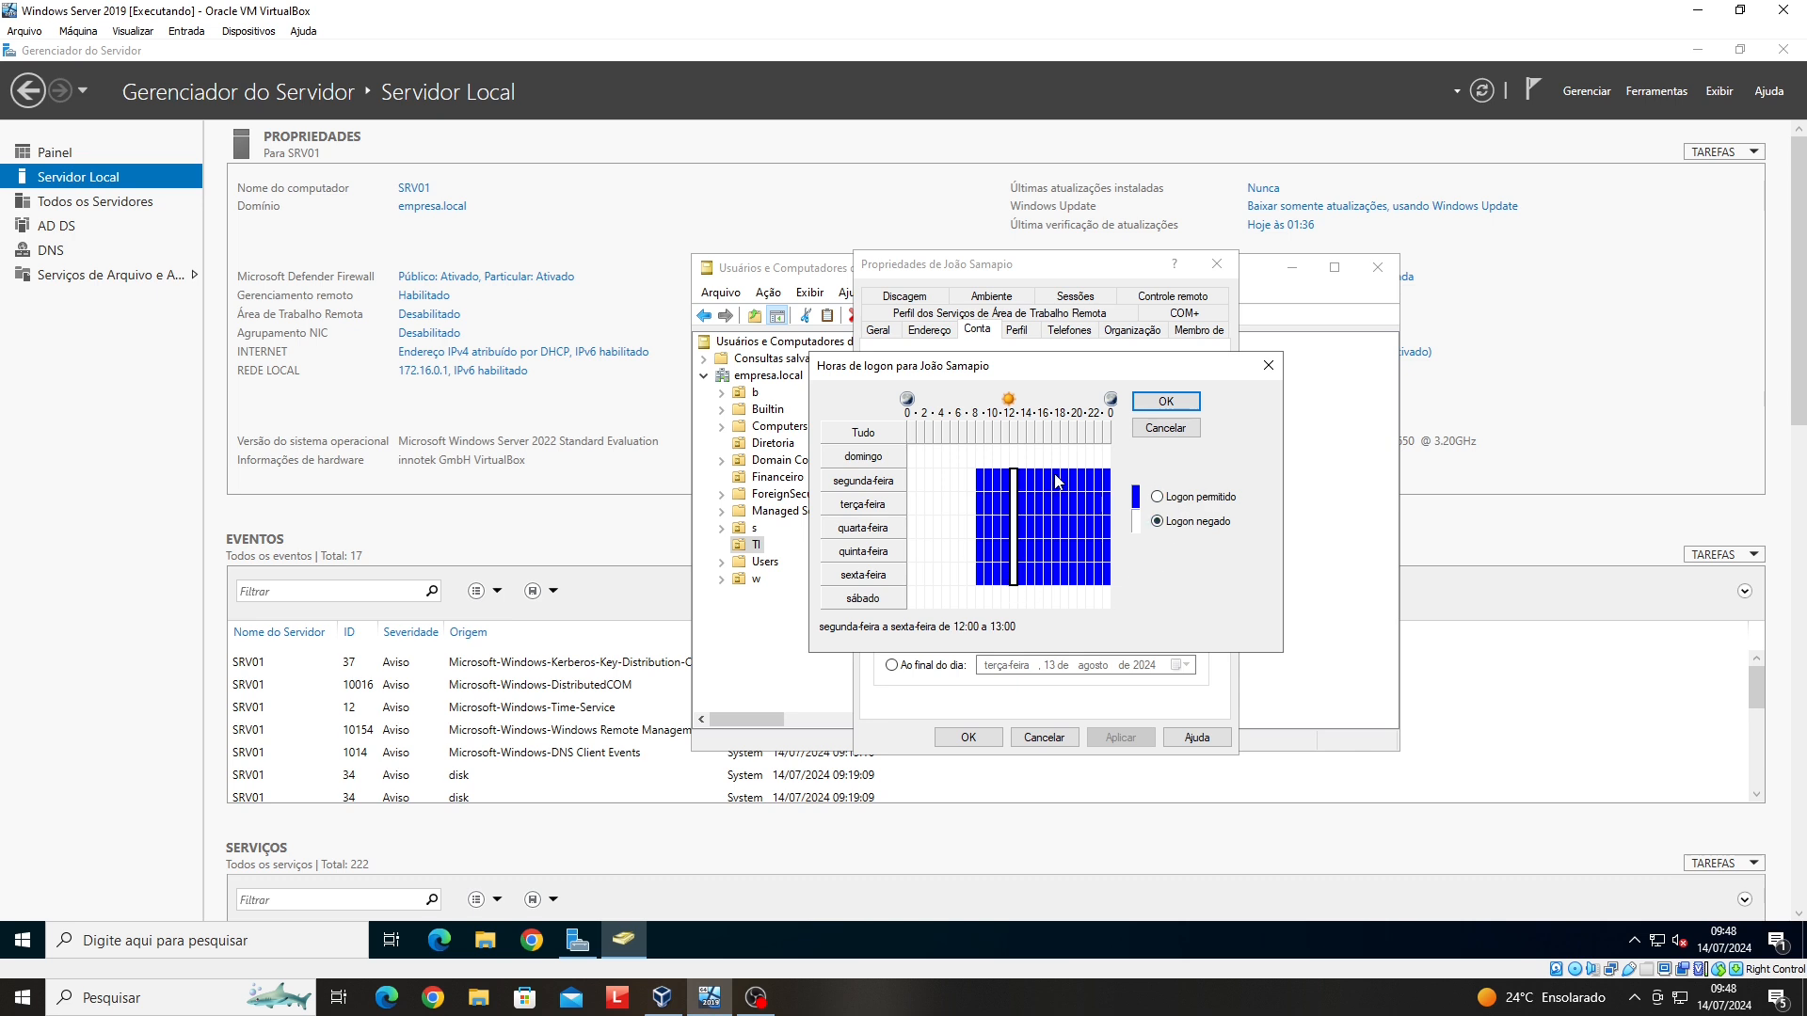
drag(1064, 482, 1109, 582)
click(1222, 523)
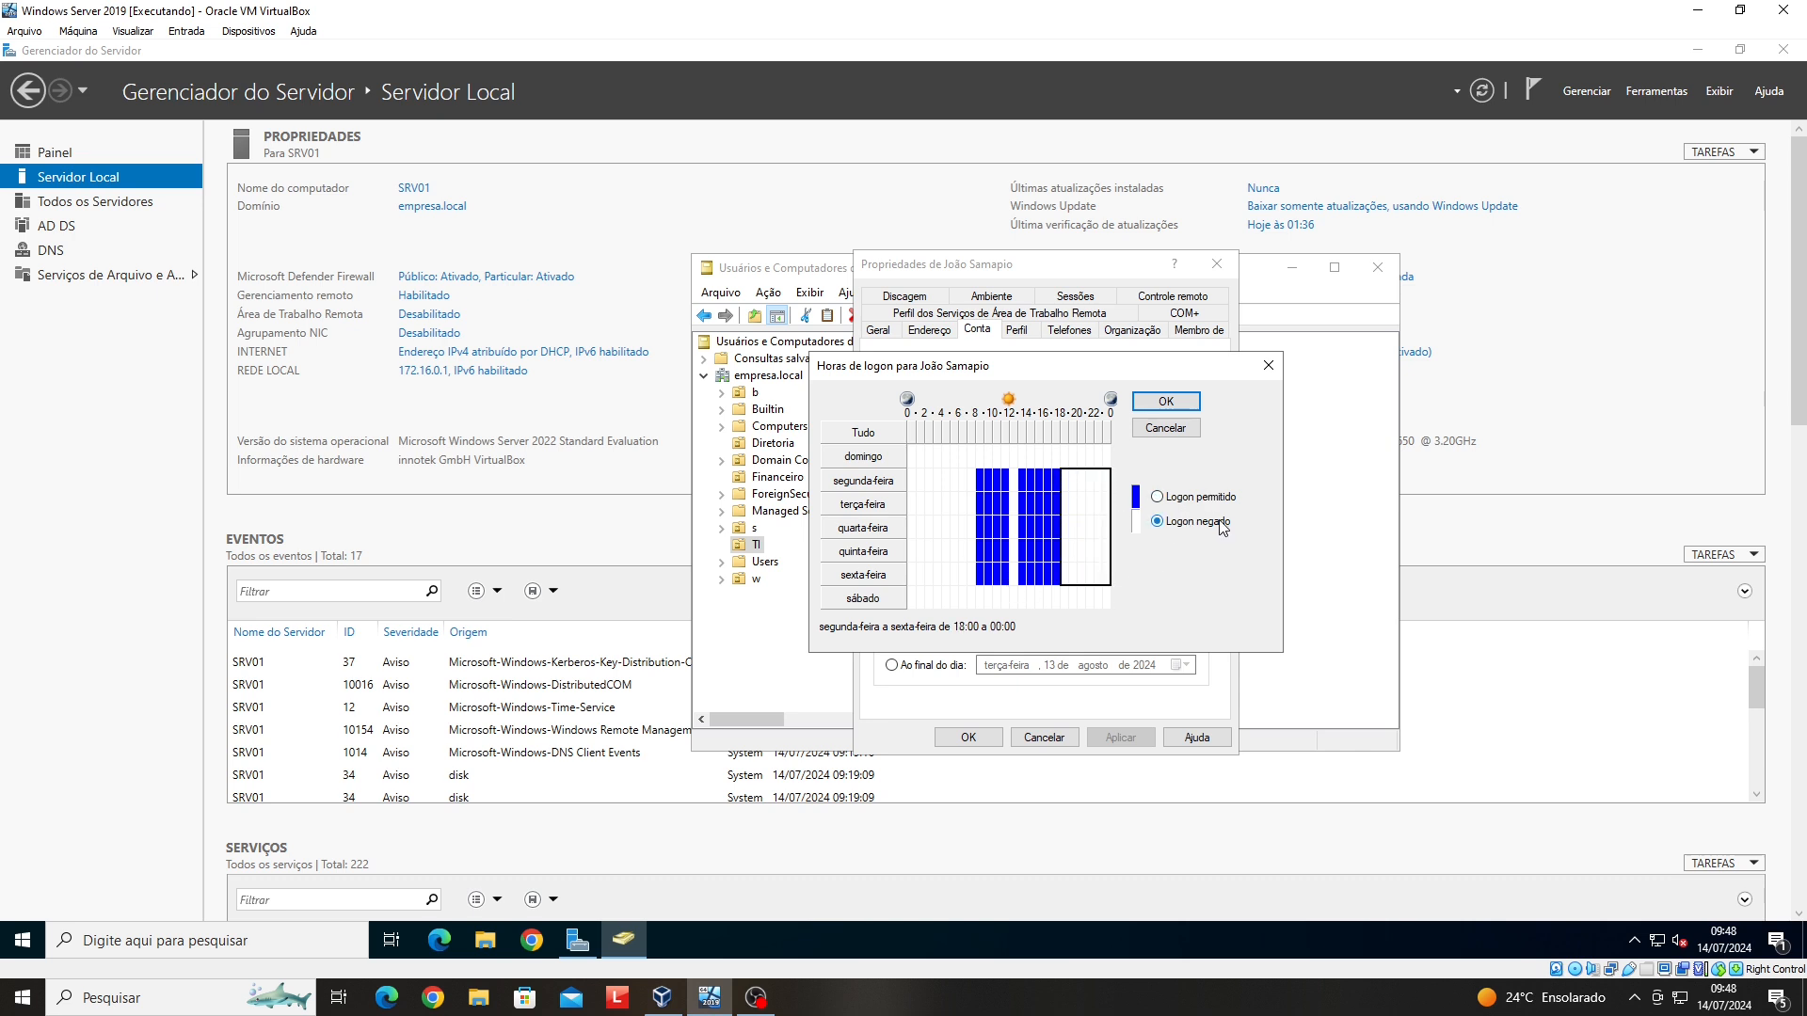
click(1166, 401)
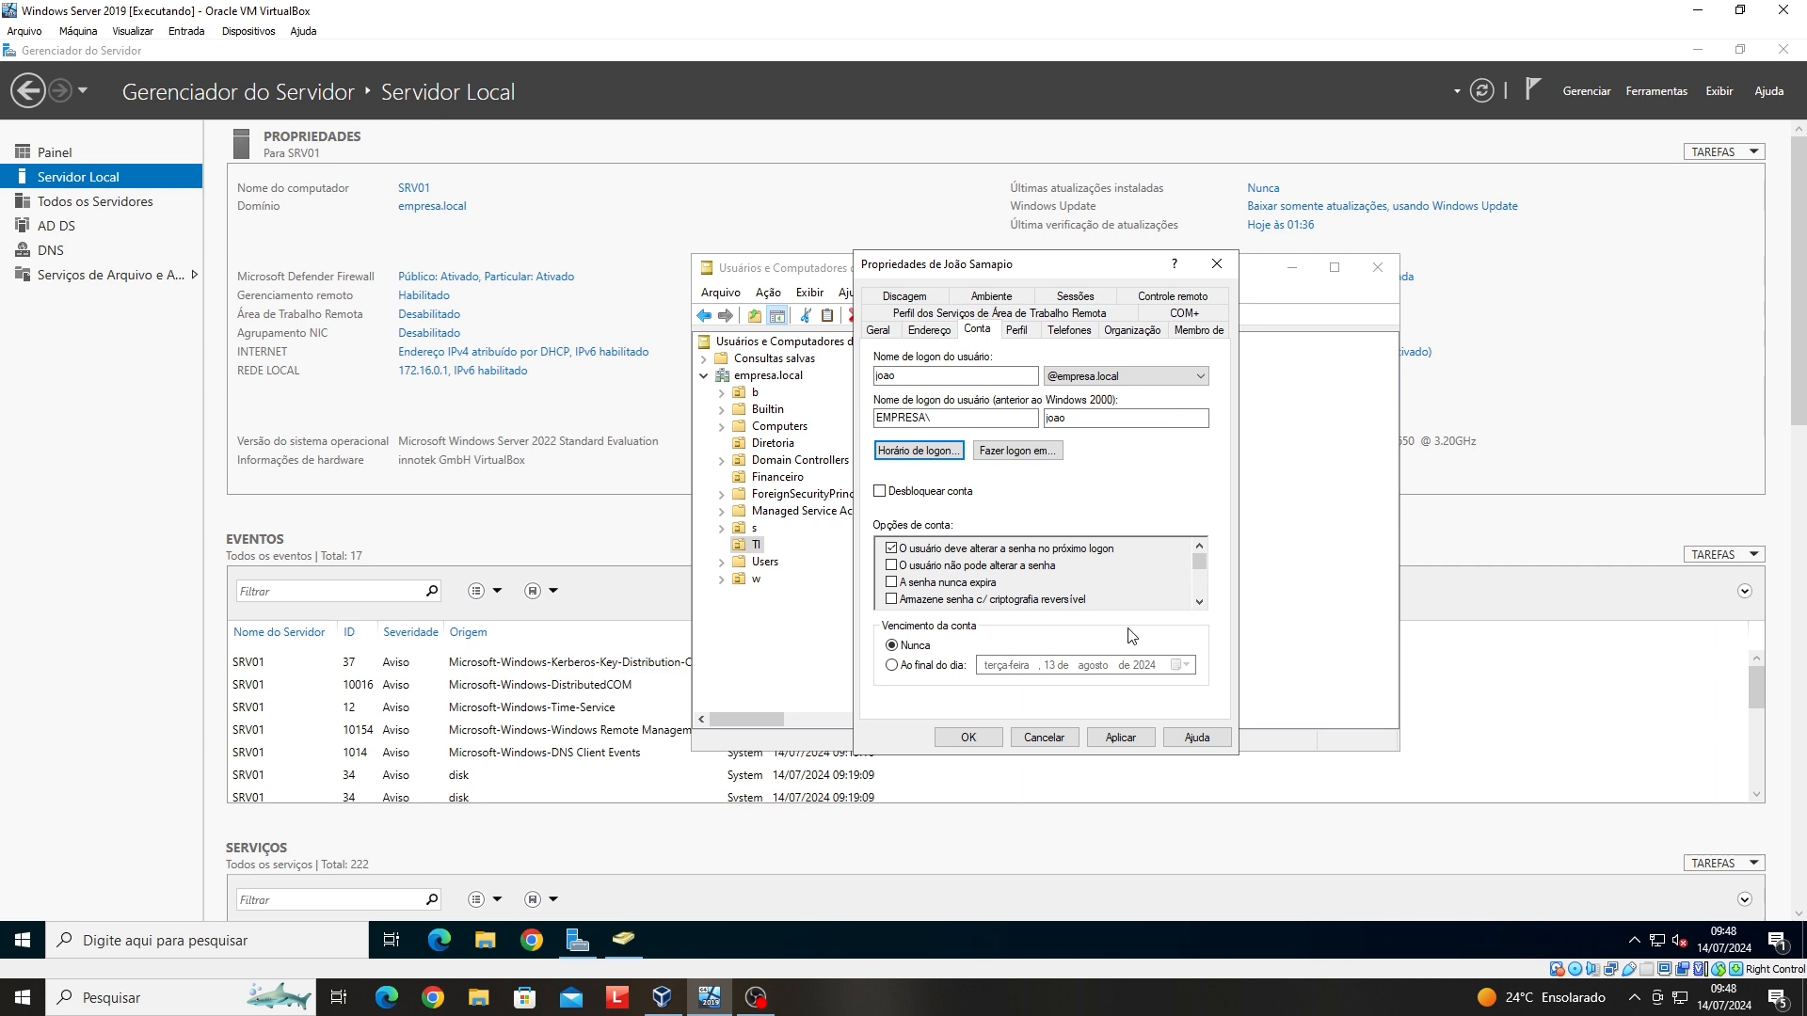
click(1092, 740)
click(967, 737)
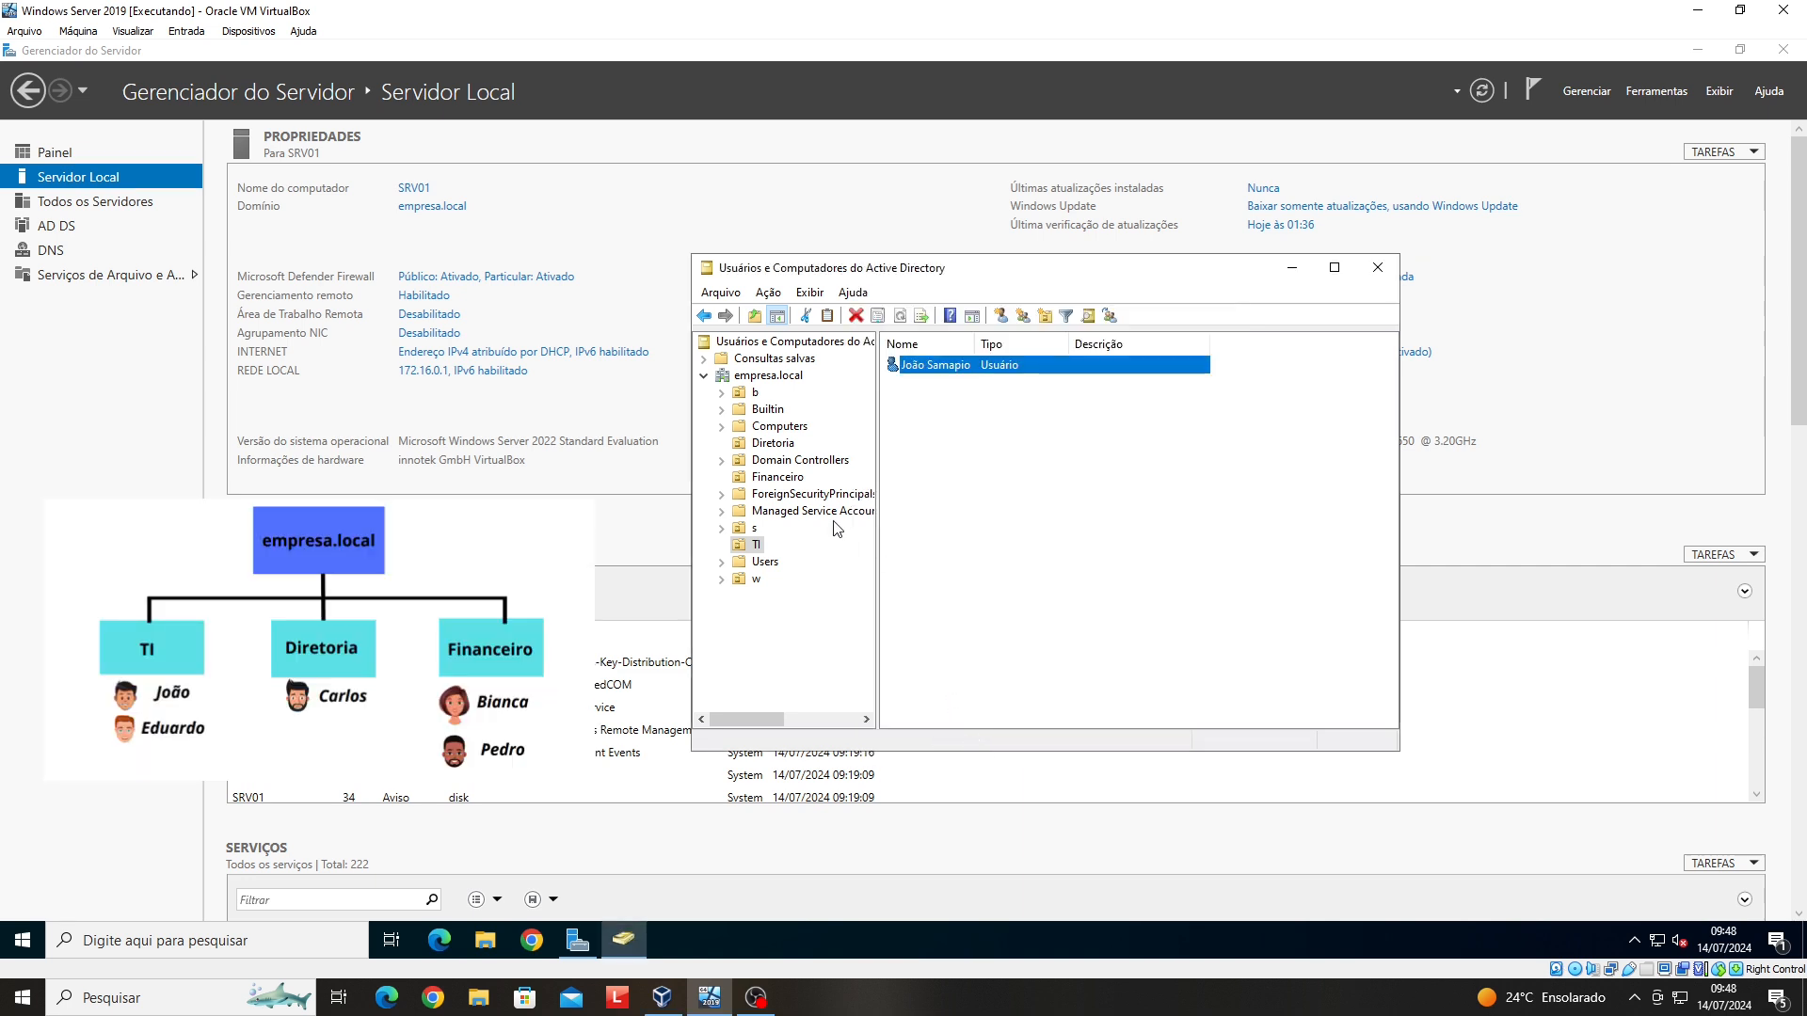
- Start a new user in the TI OU and enter the first name, surname and logon name
click(759, 545)
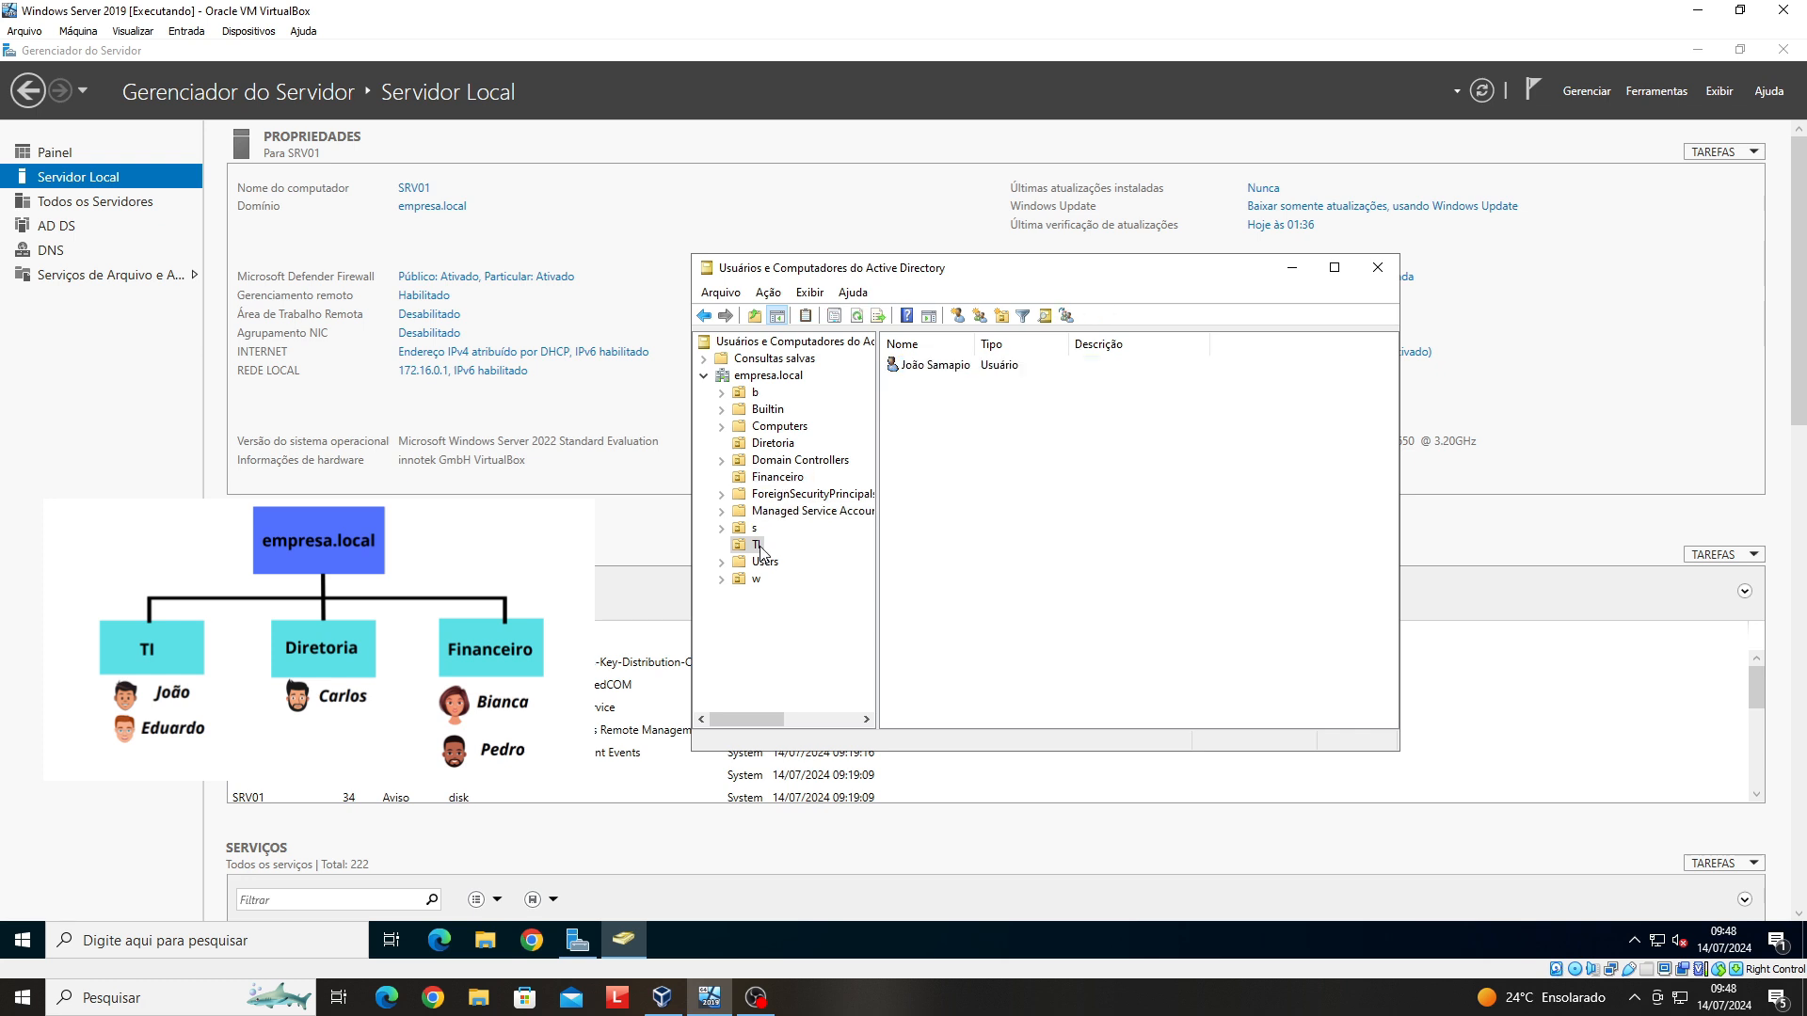
right_click(757, 547)
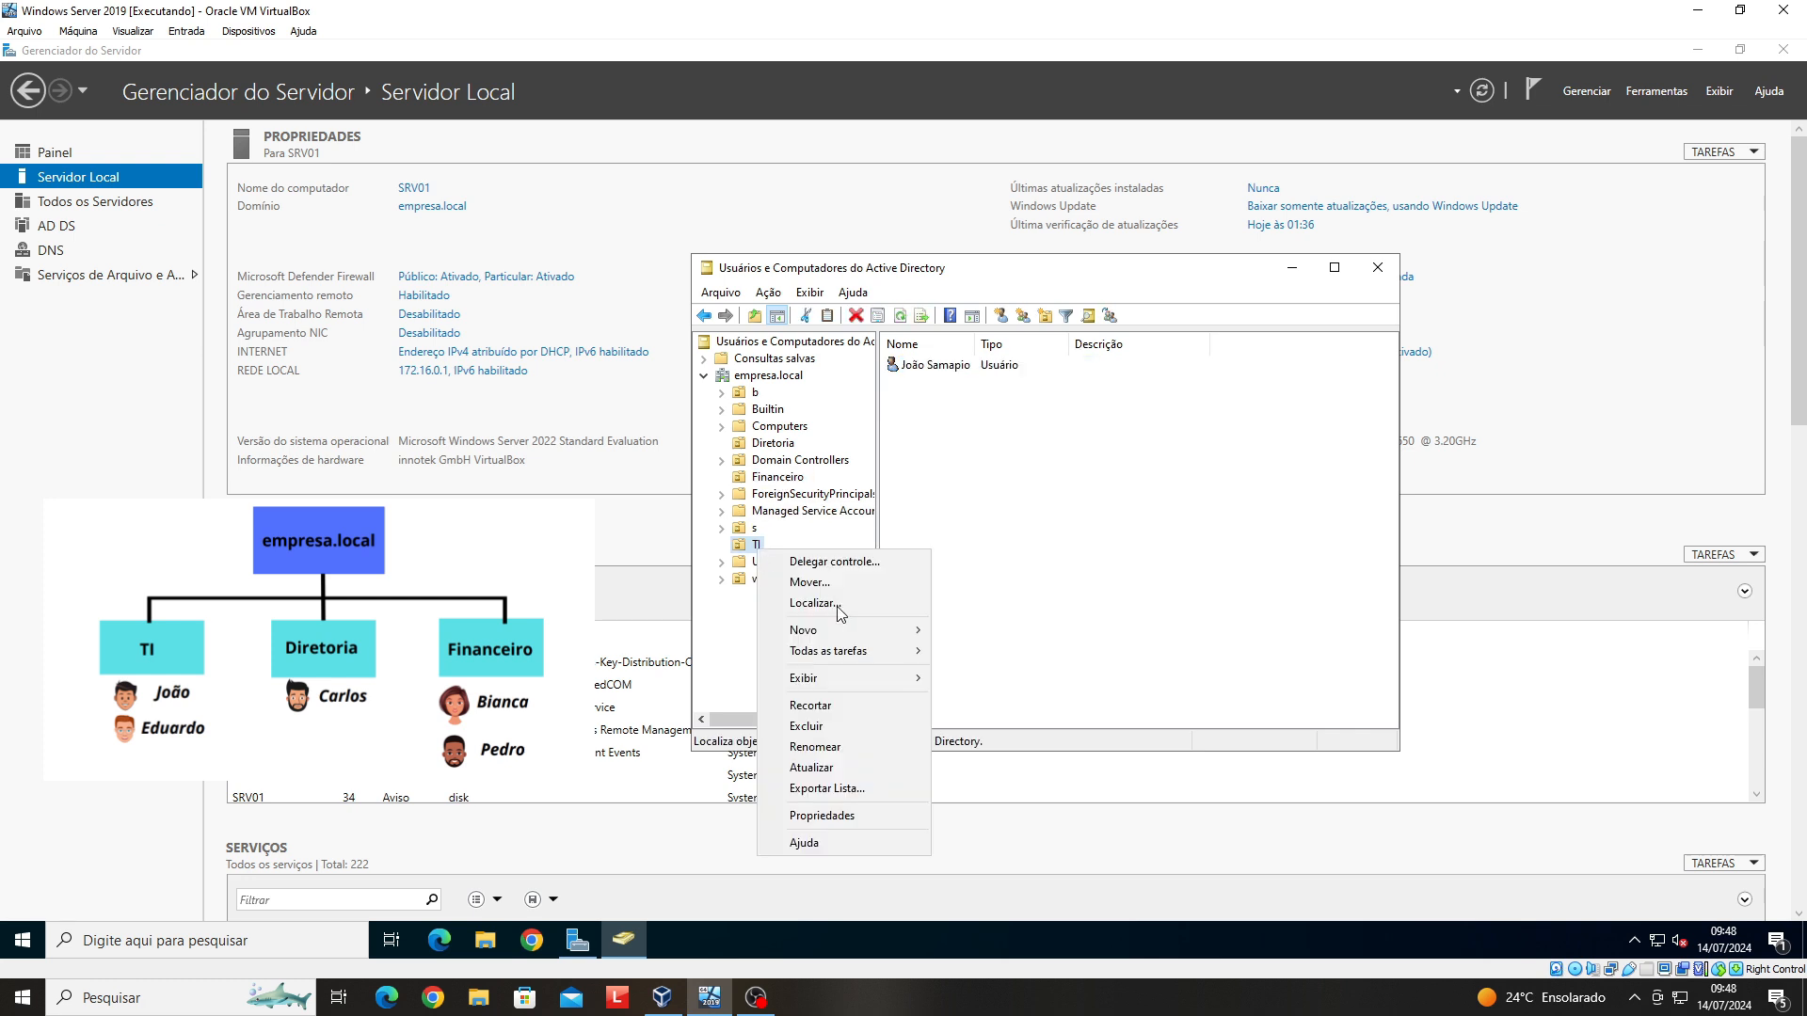
mouse_move(920, 632)
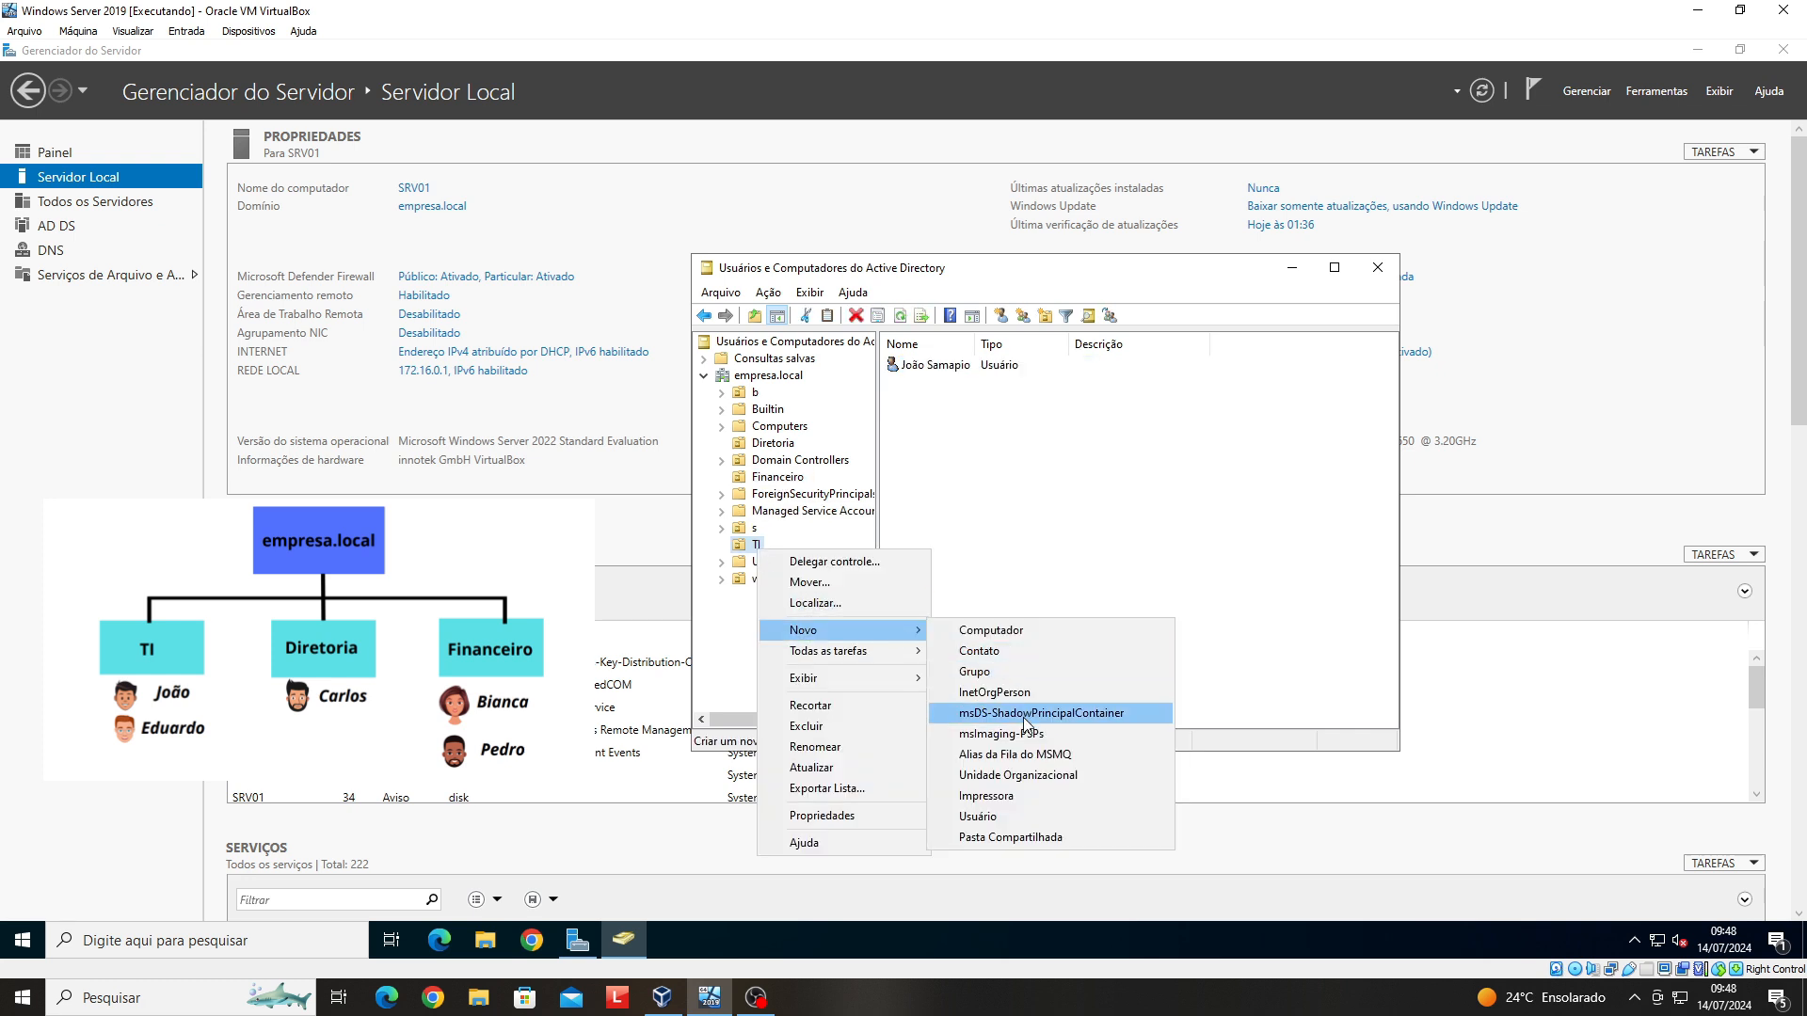
click(998, 816)
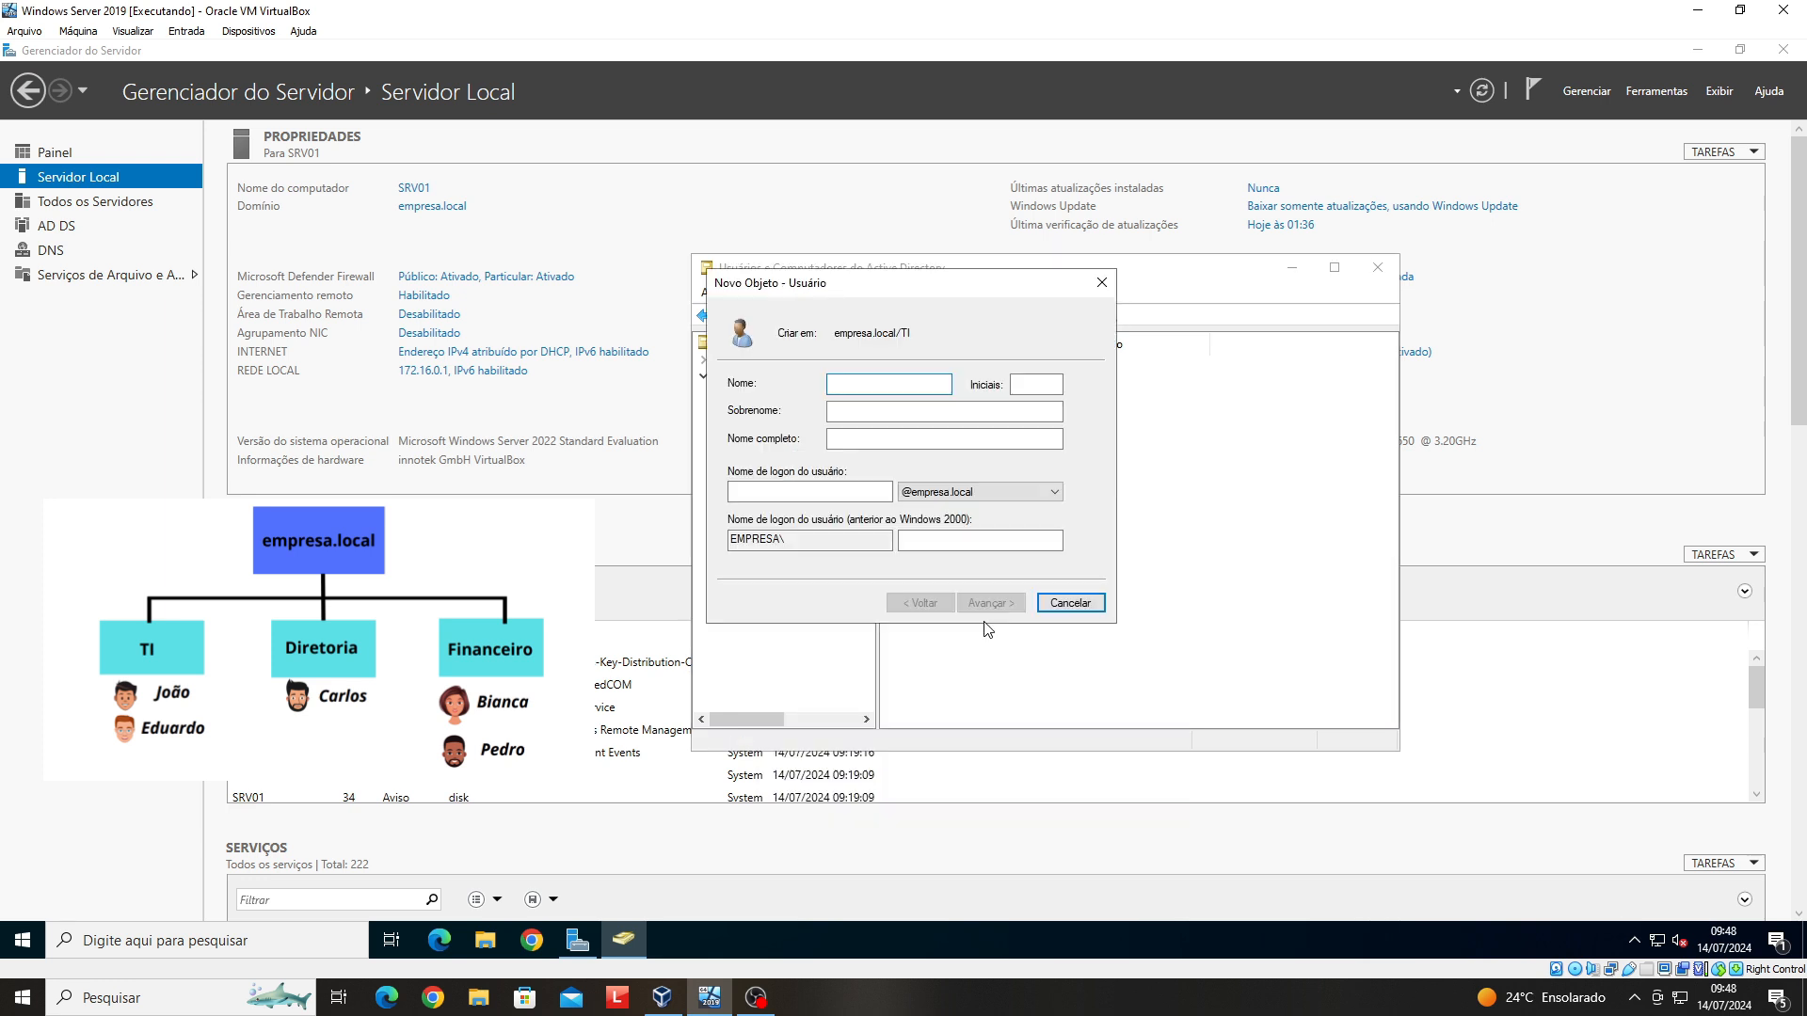
click(927, 407)
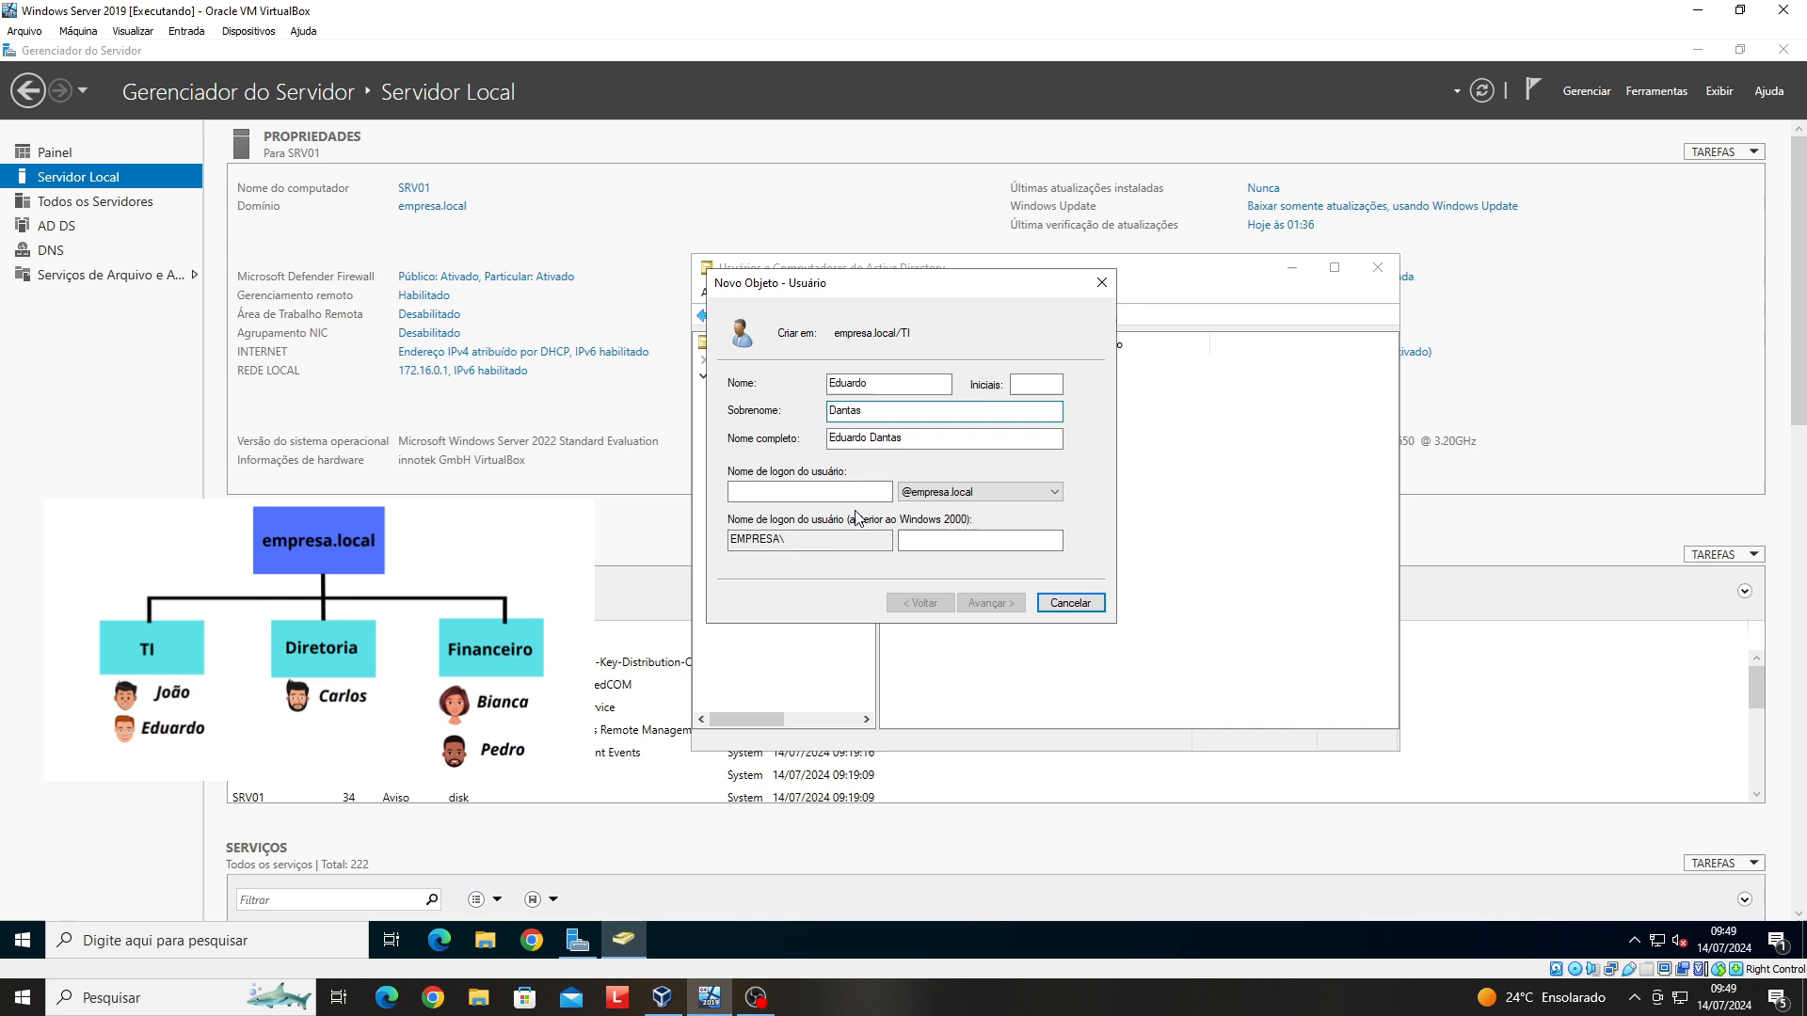
click(845, 491)
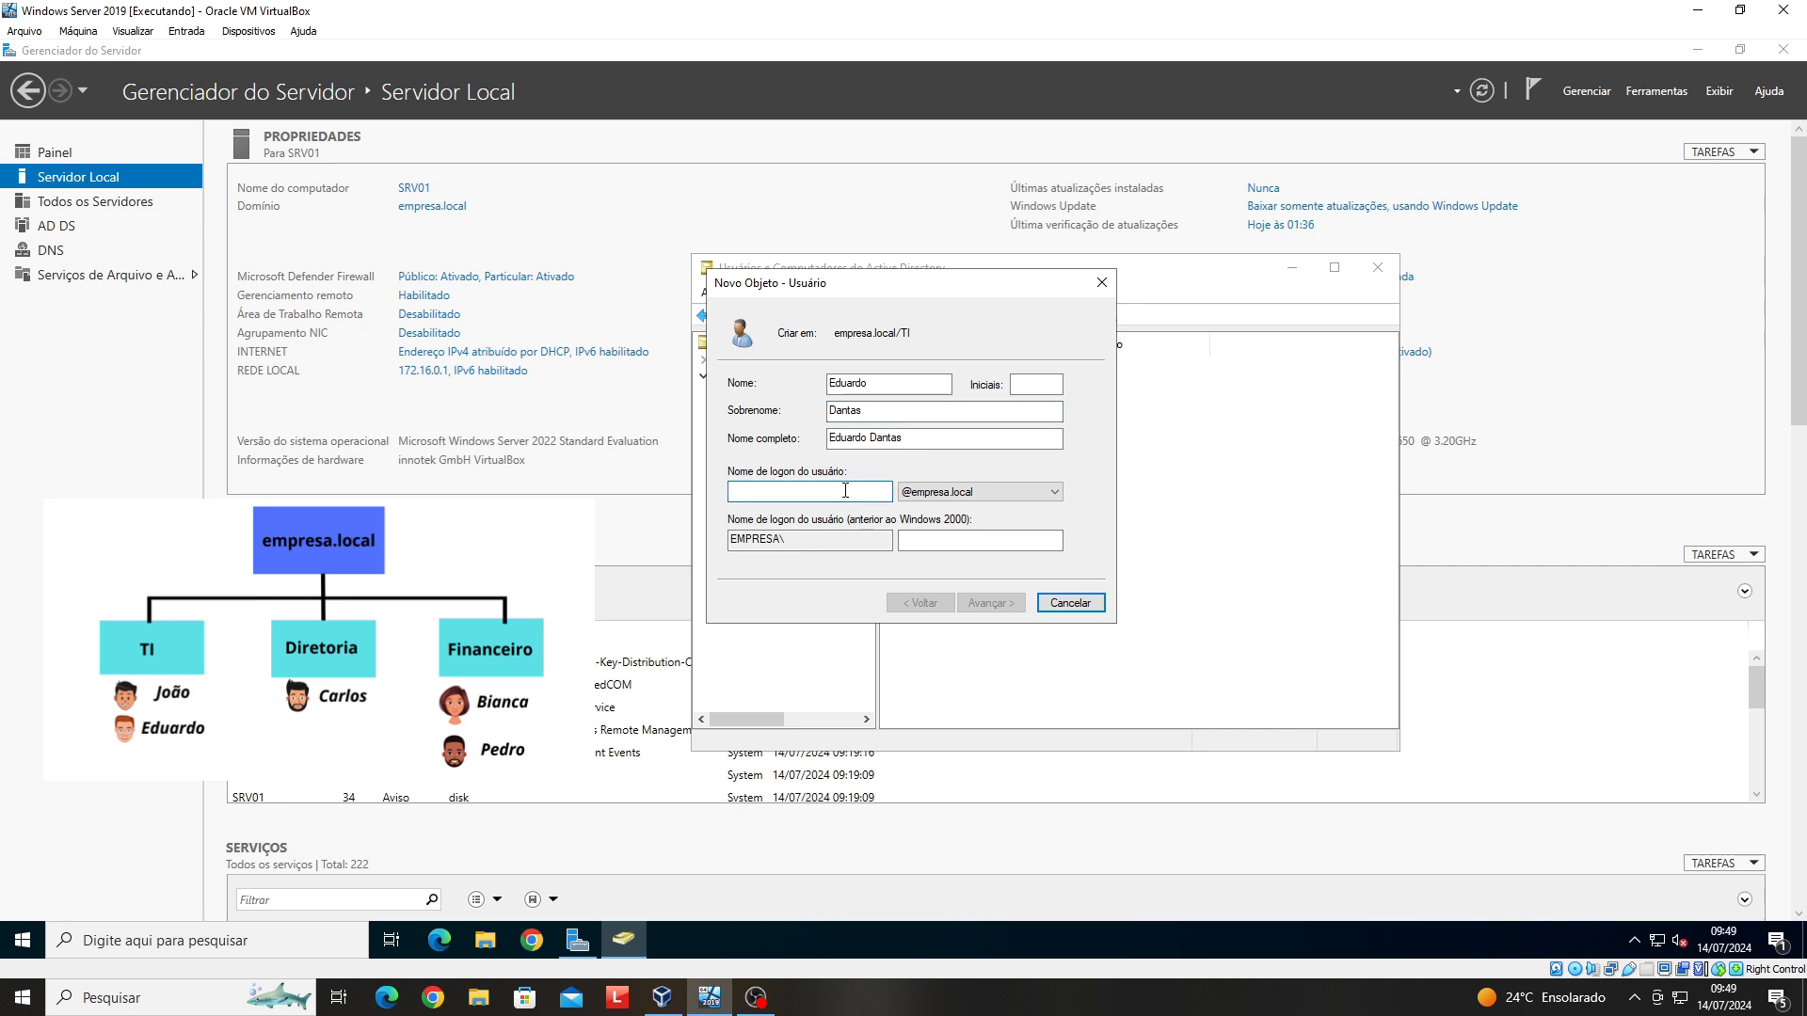
text(eduardo)
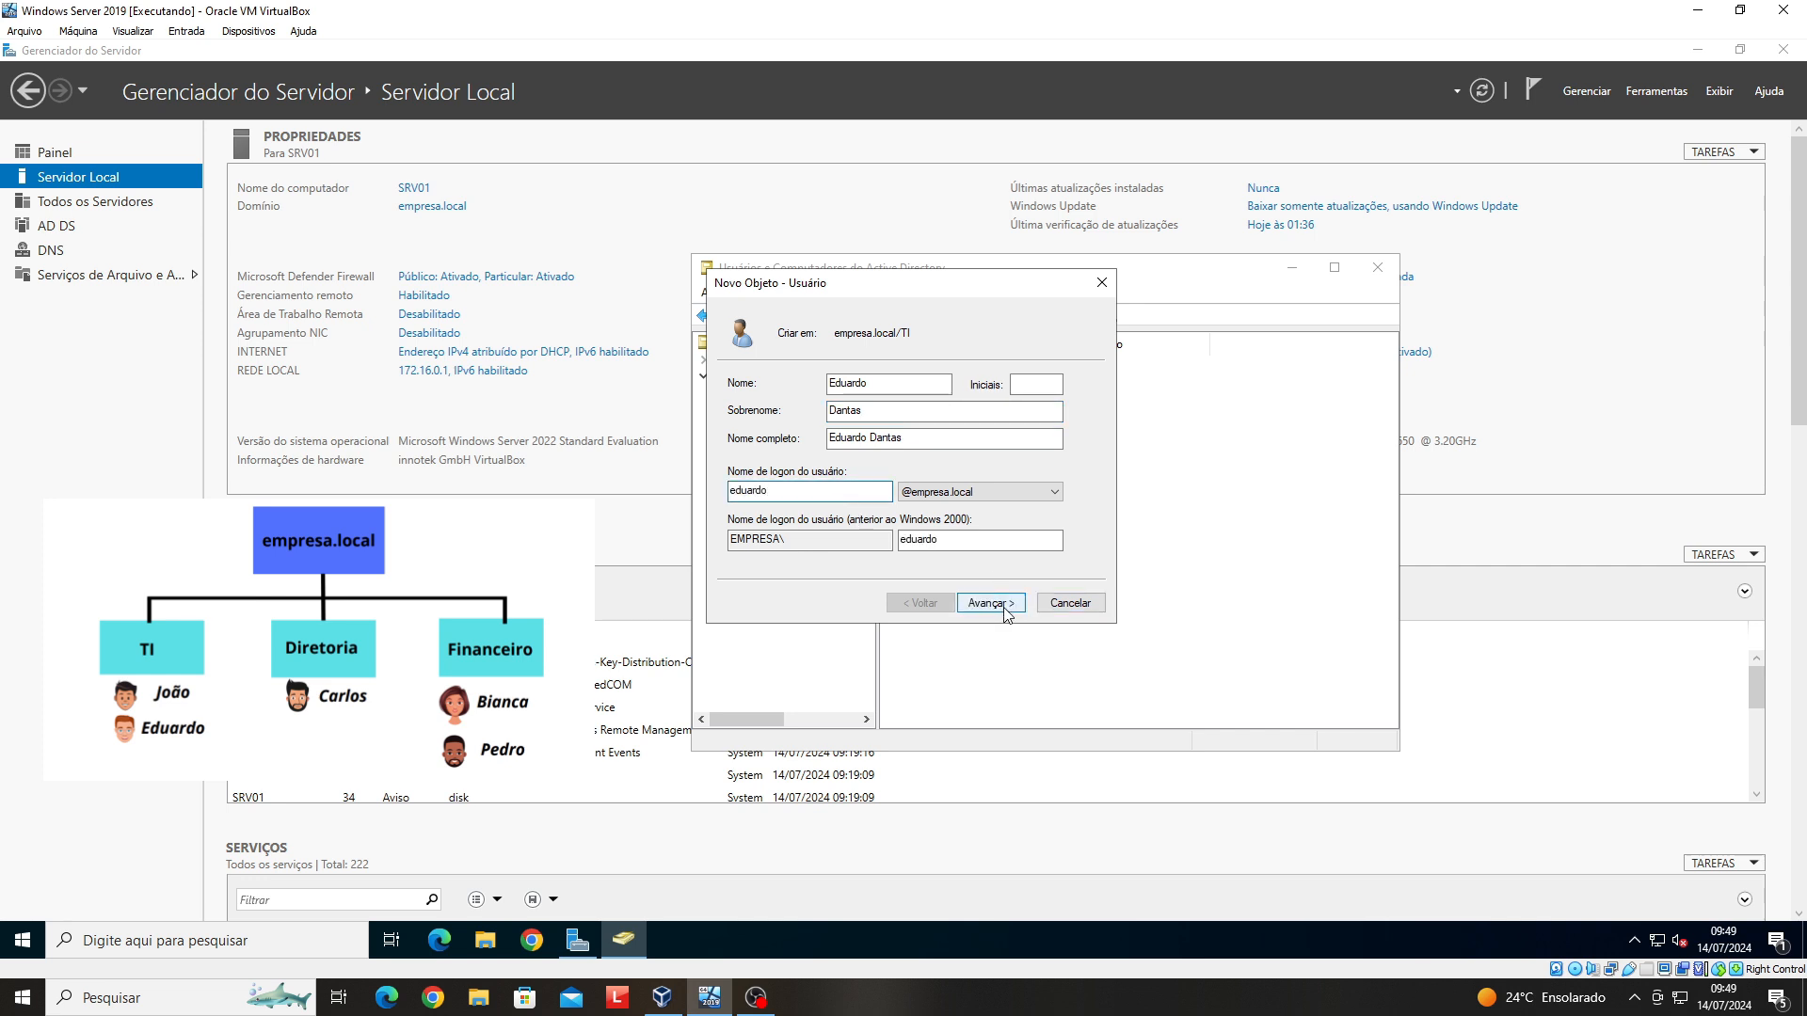
- Set and confirm the account password, then finish creating the user
click(990, 603)
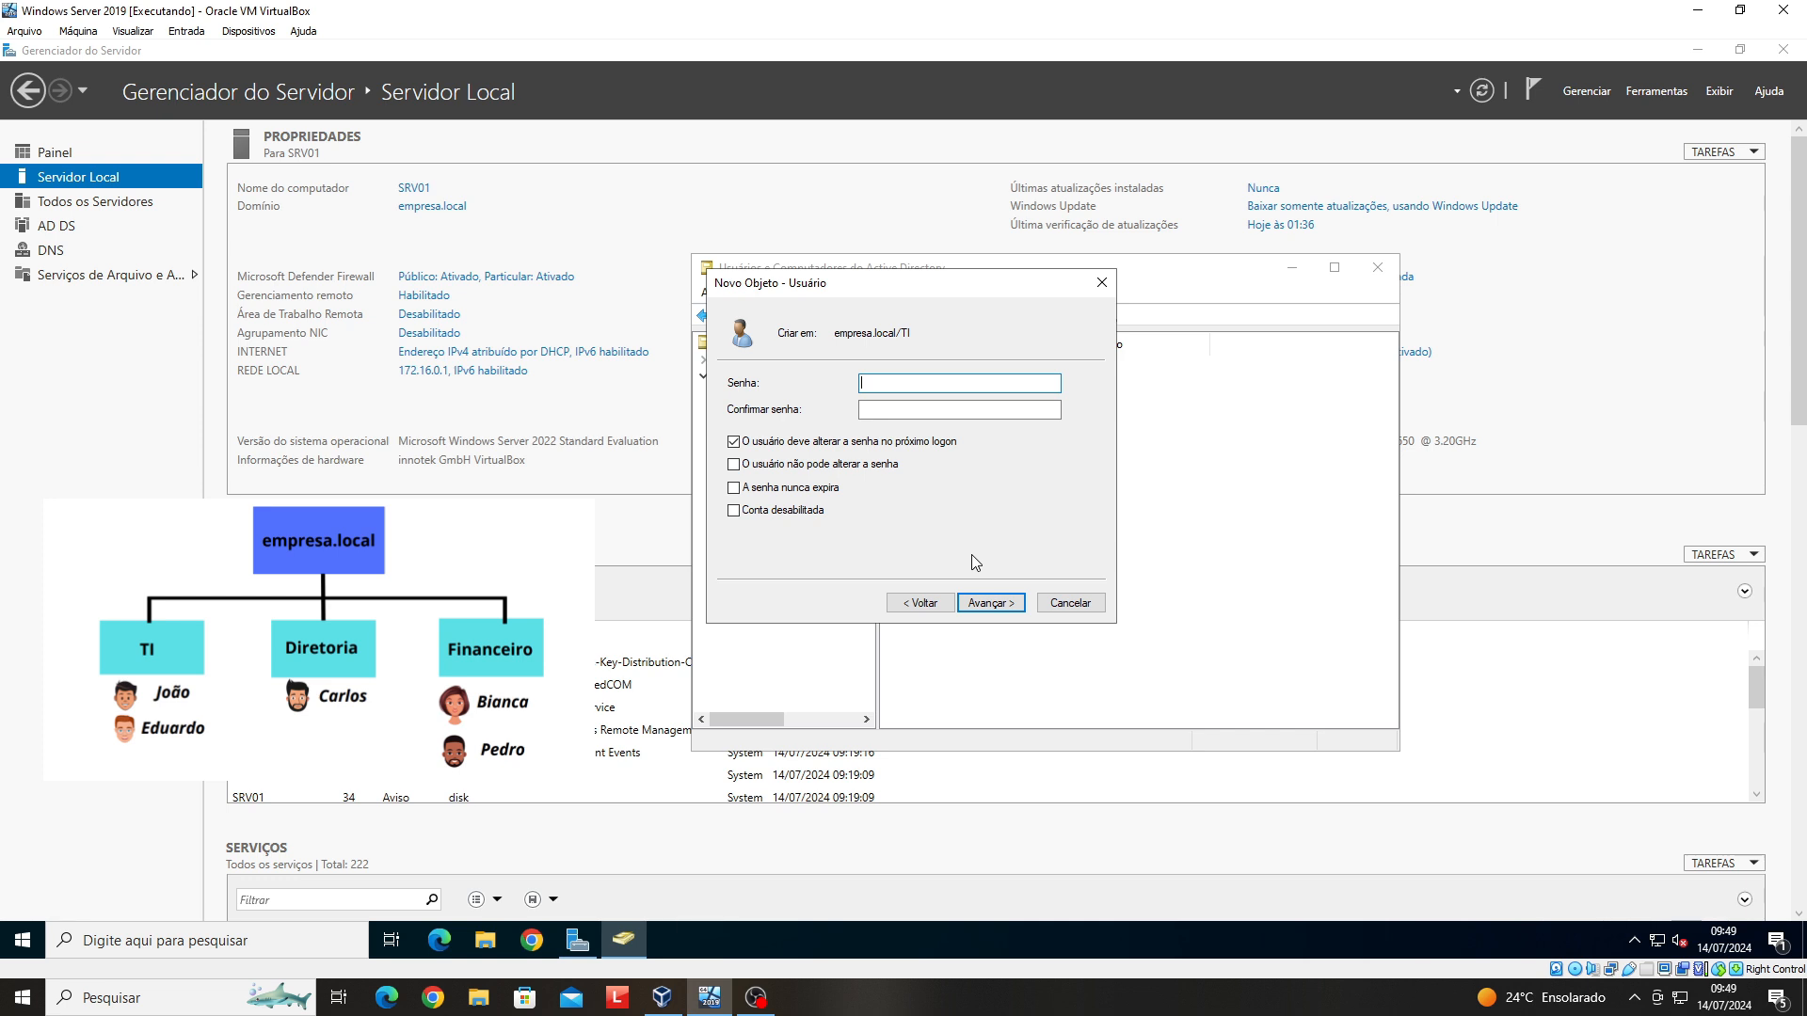
text(●●●●●●●●●)
click(895, 411)
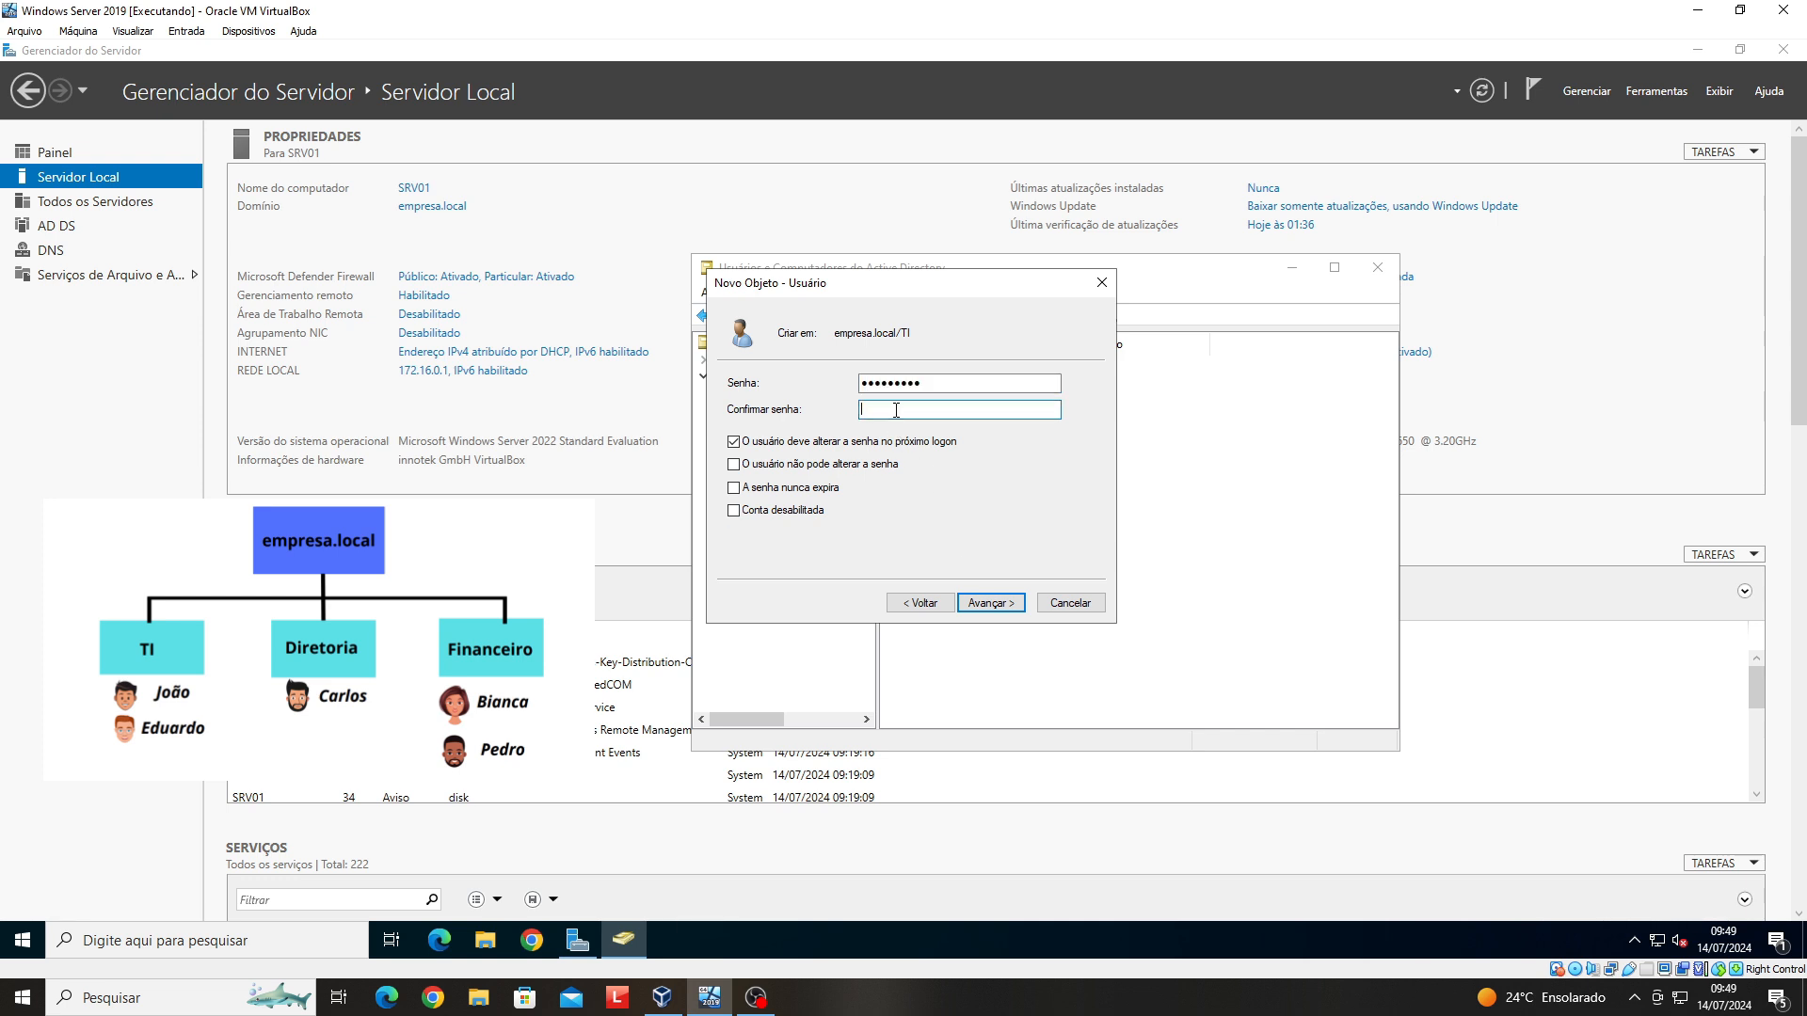
text(●●●●●●●●●)
click(1007, 608)
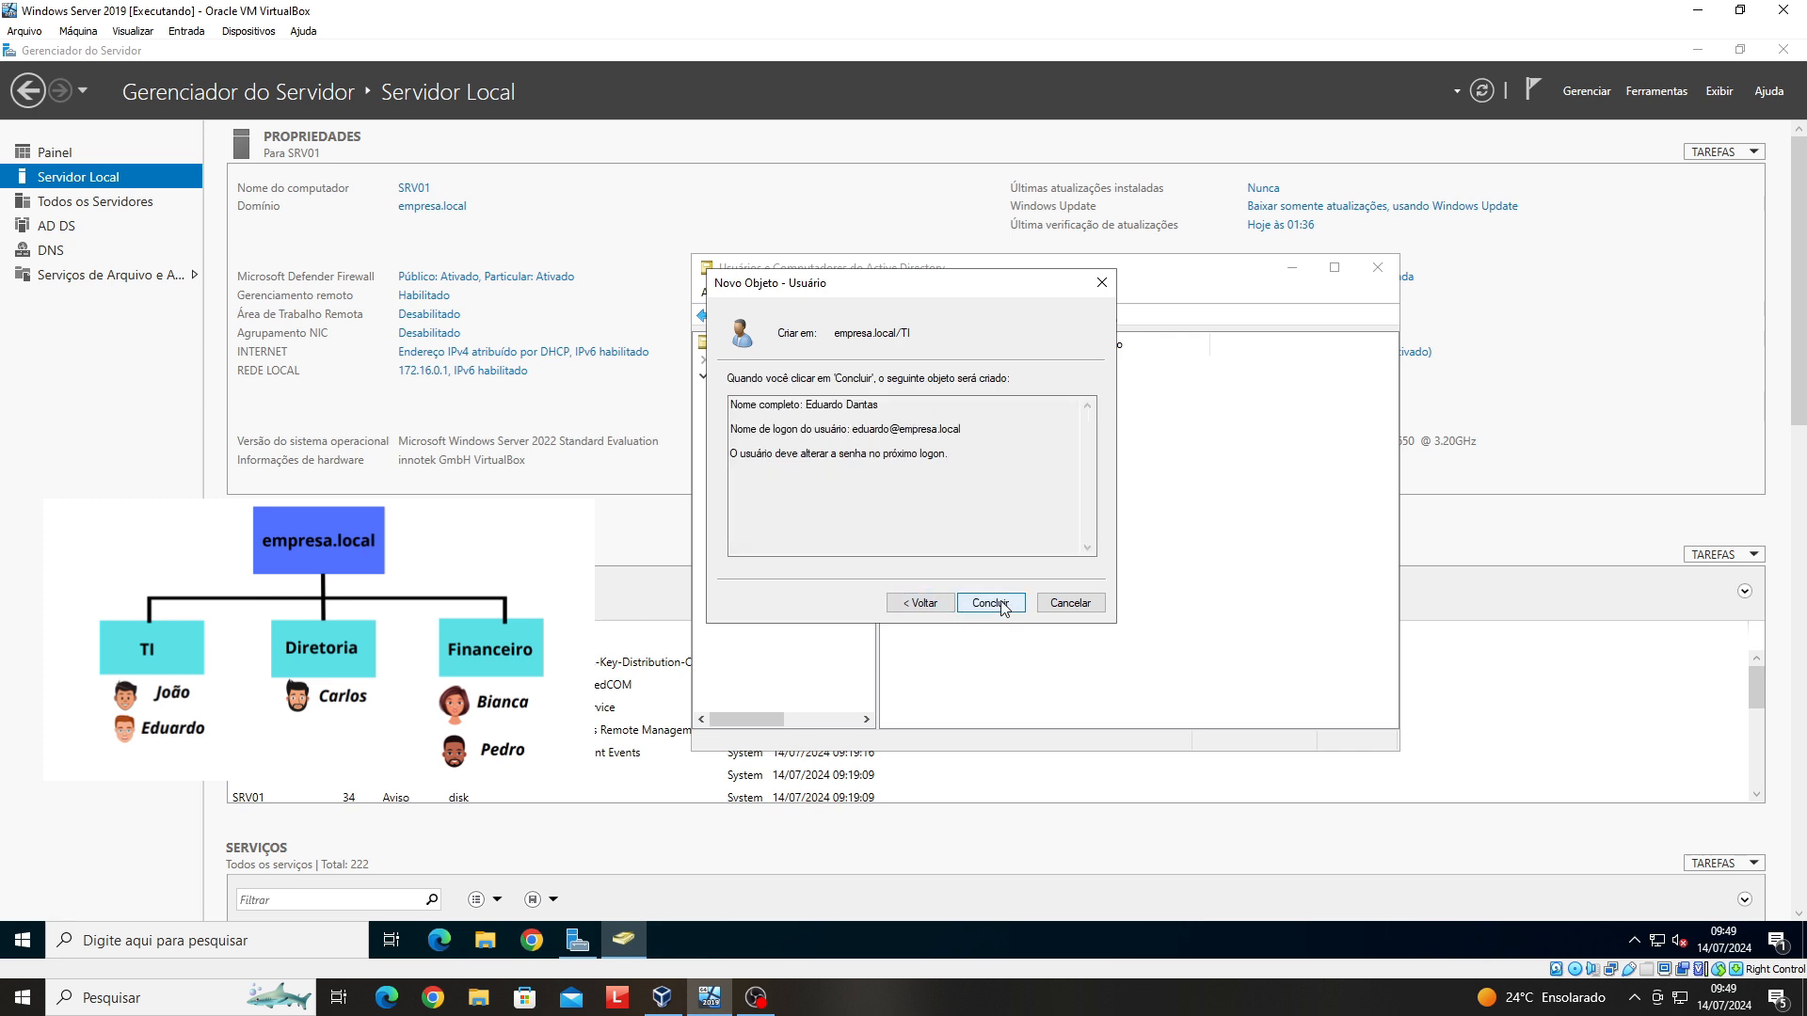
click(1005, 606)
- Open the second TI user's logon hours schedule from the Conta tab of its properties
click(937, 369)
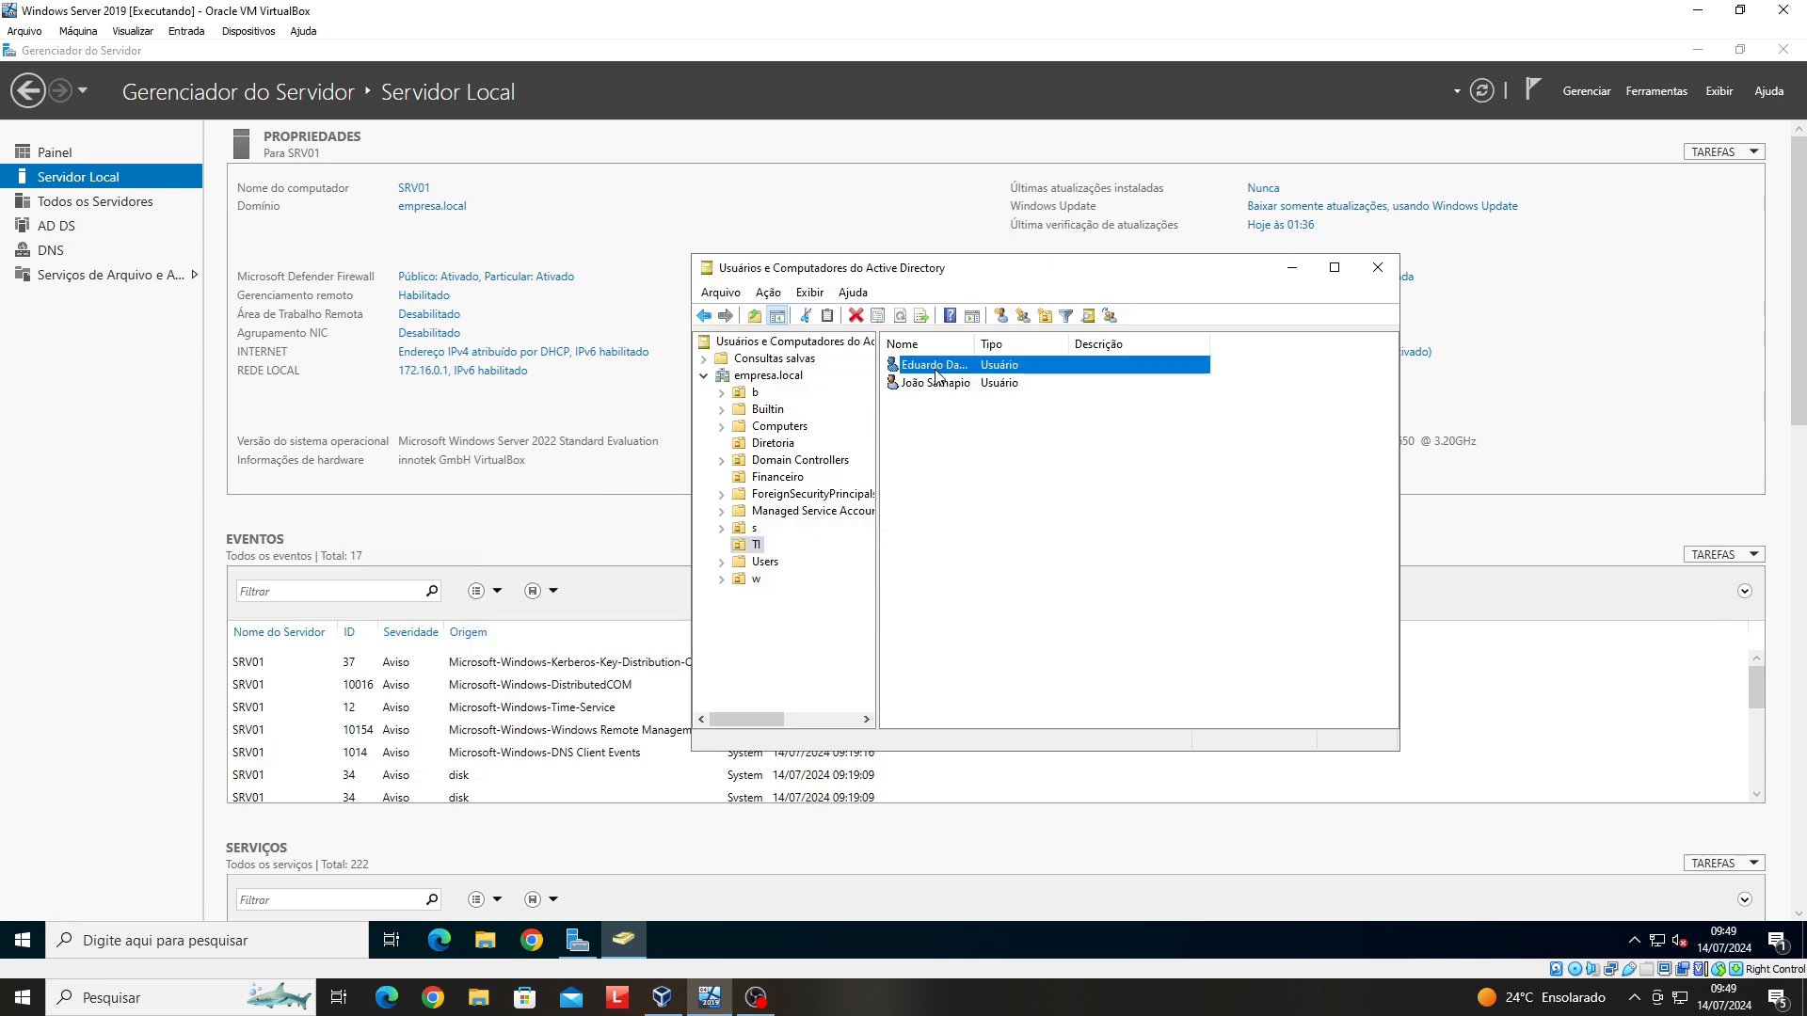
right_click(937, 374)
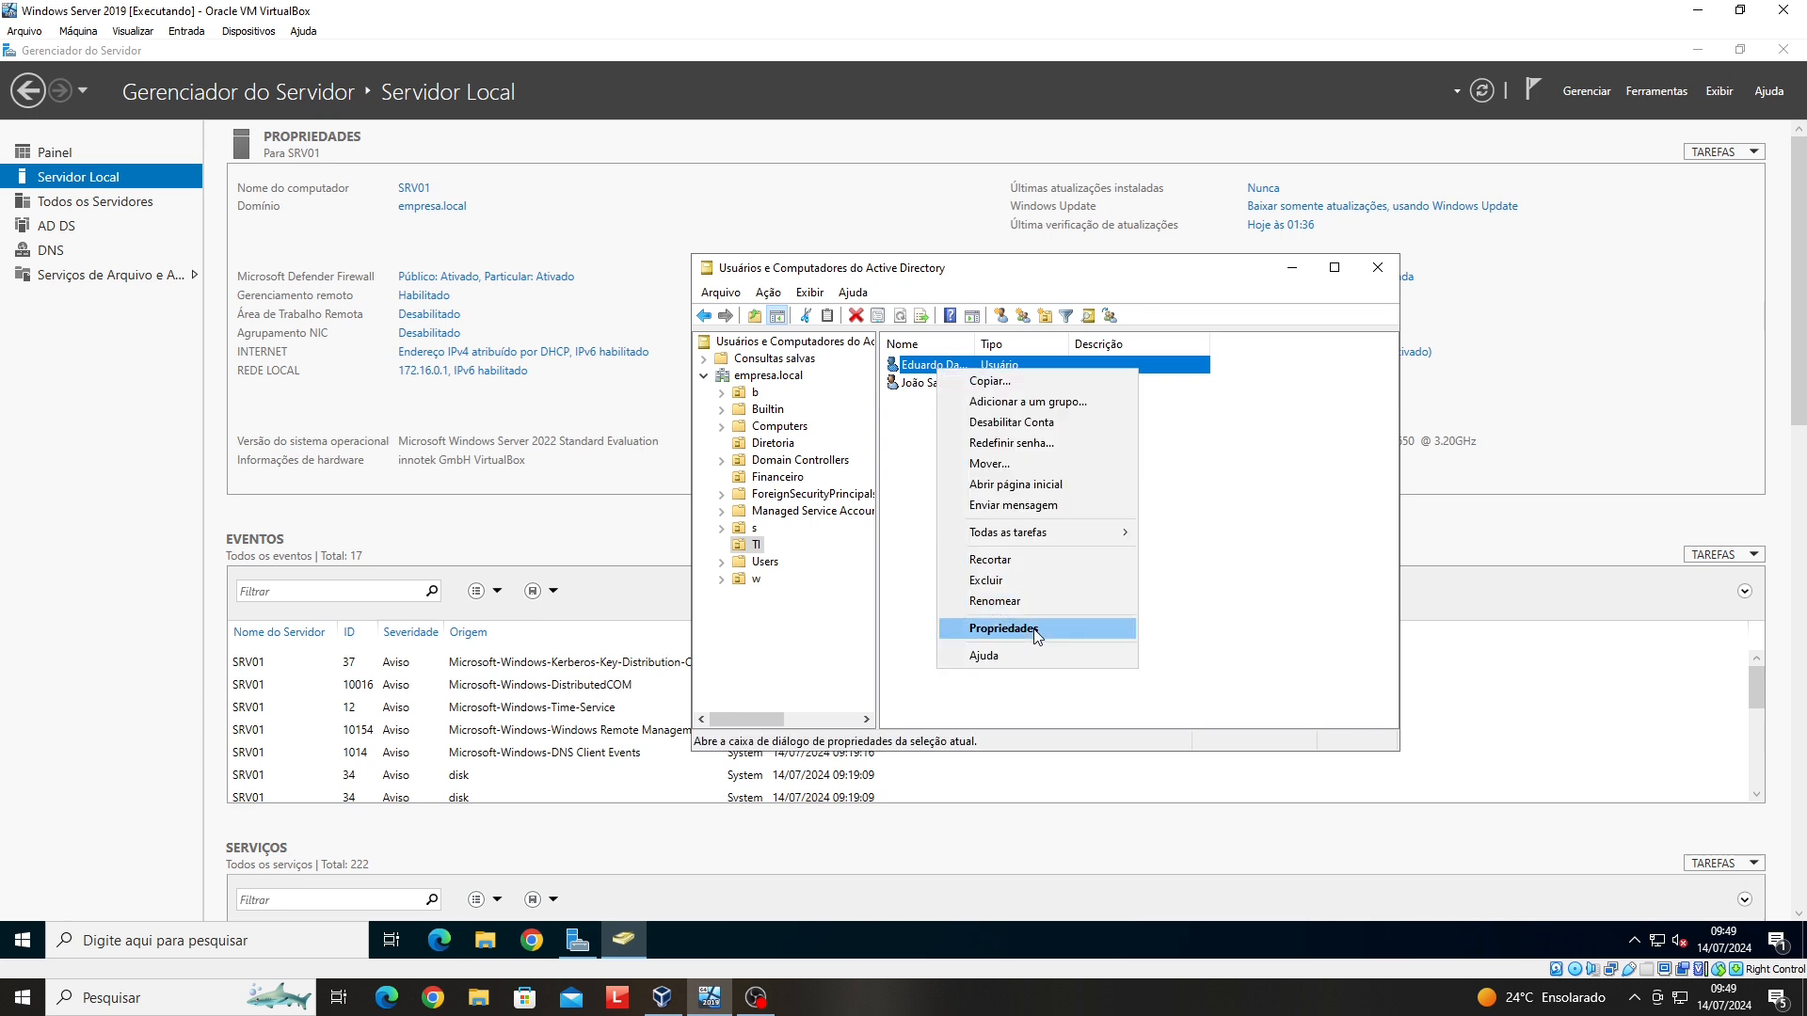
click(1034, 627)
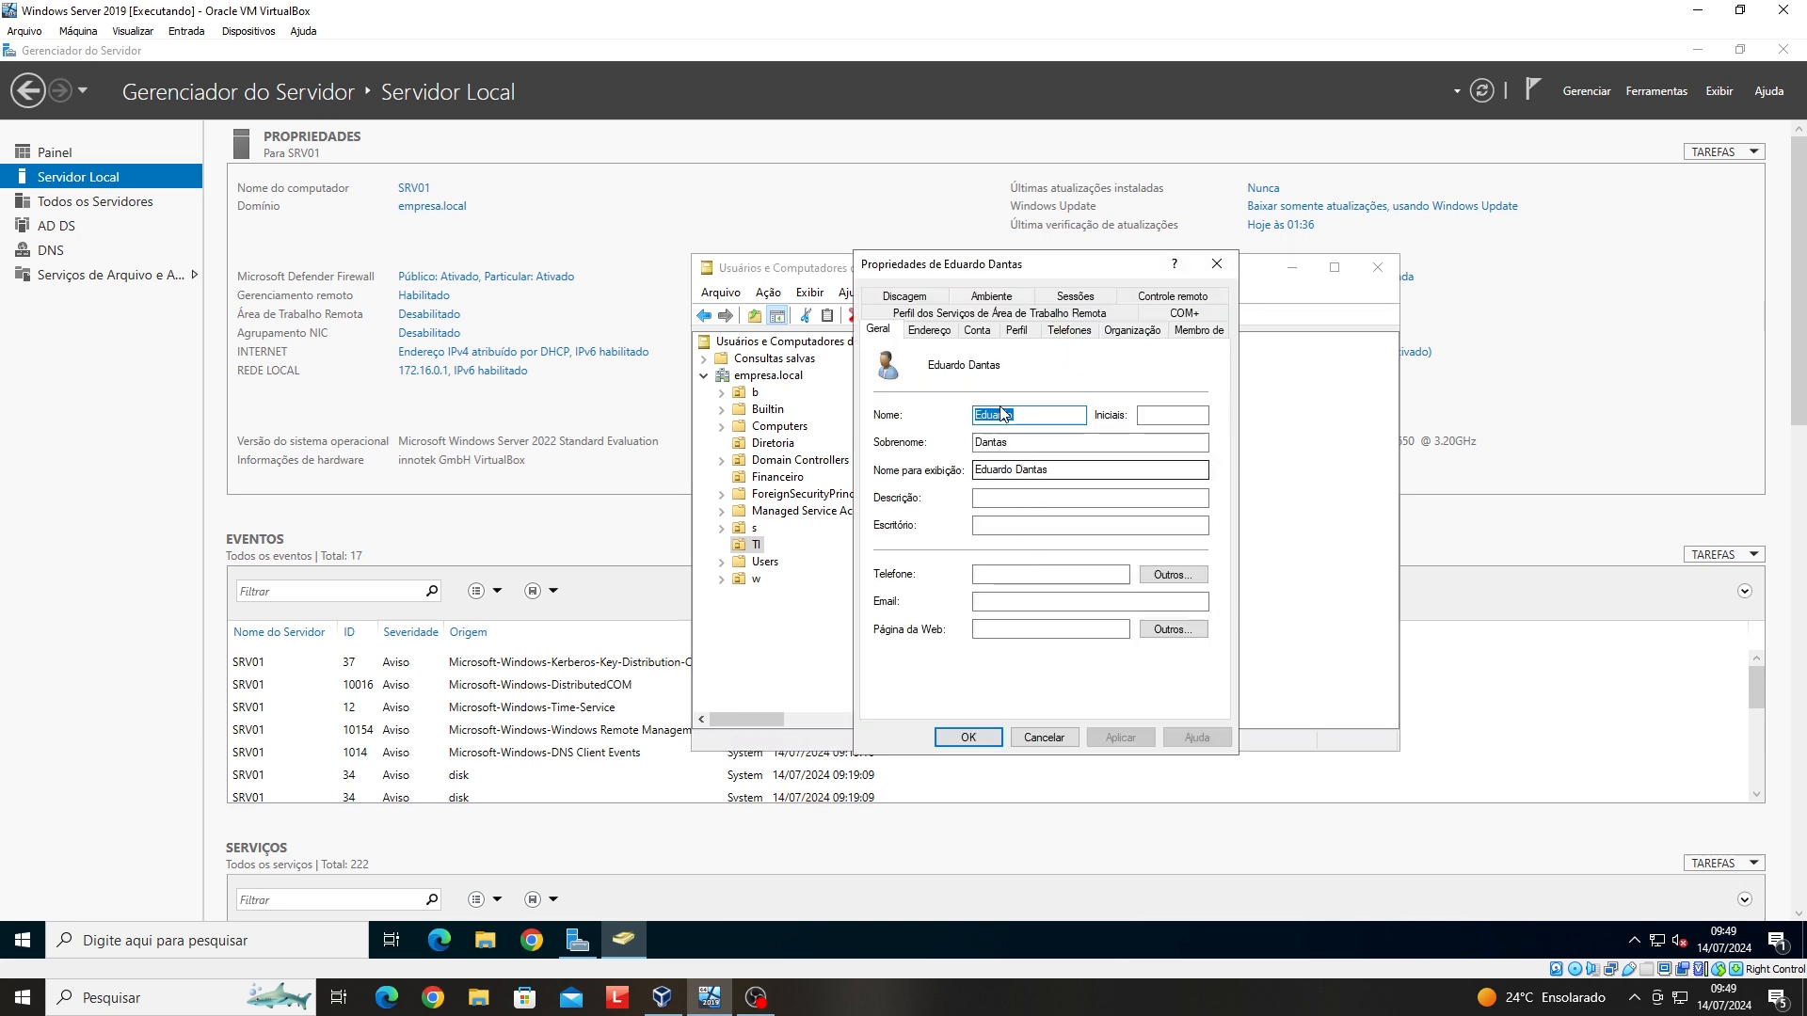
click(981, 337)
click(922, 452)
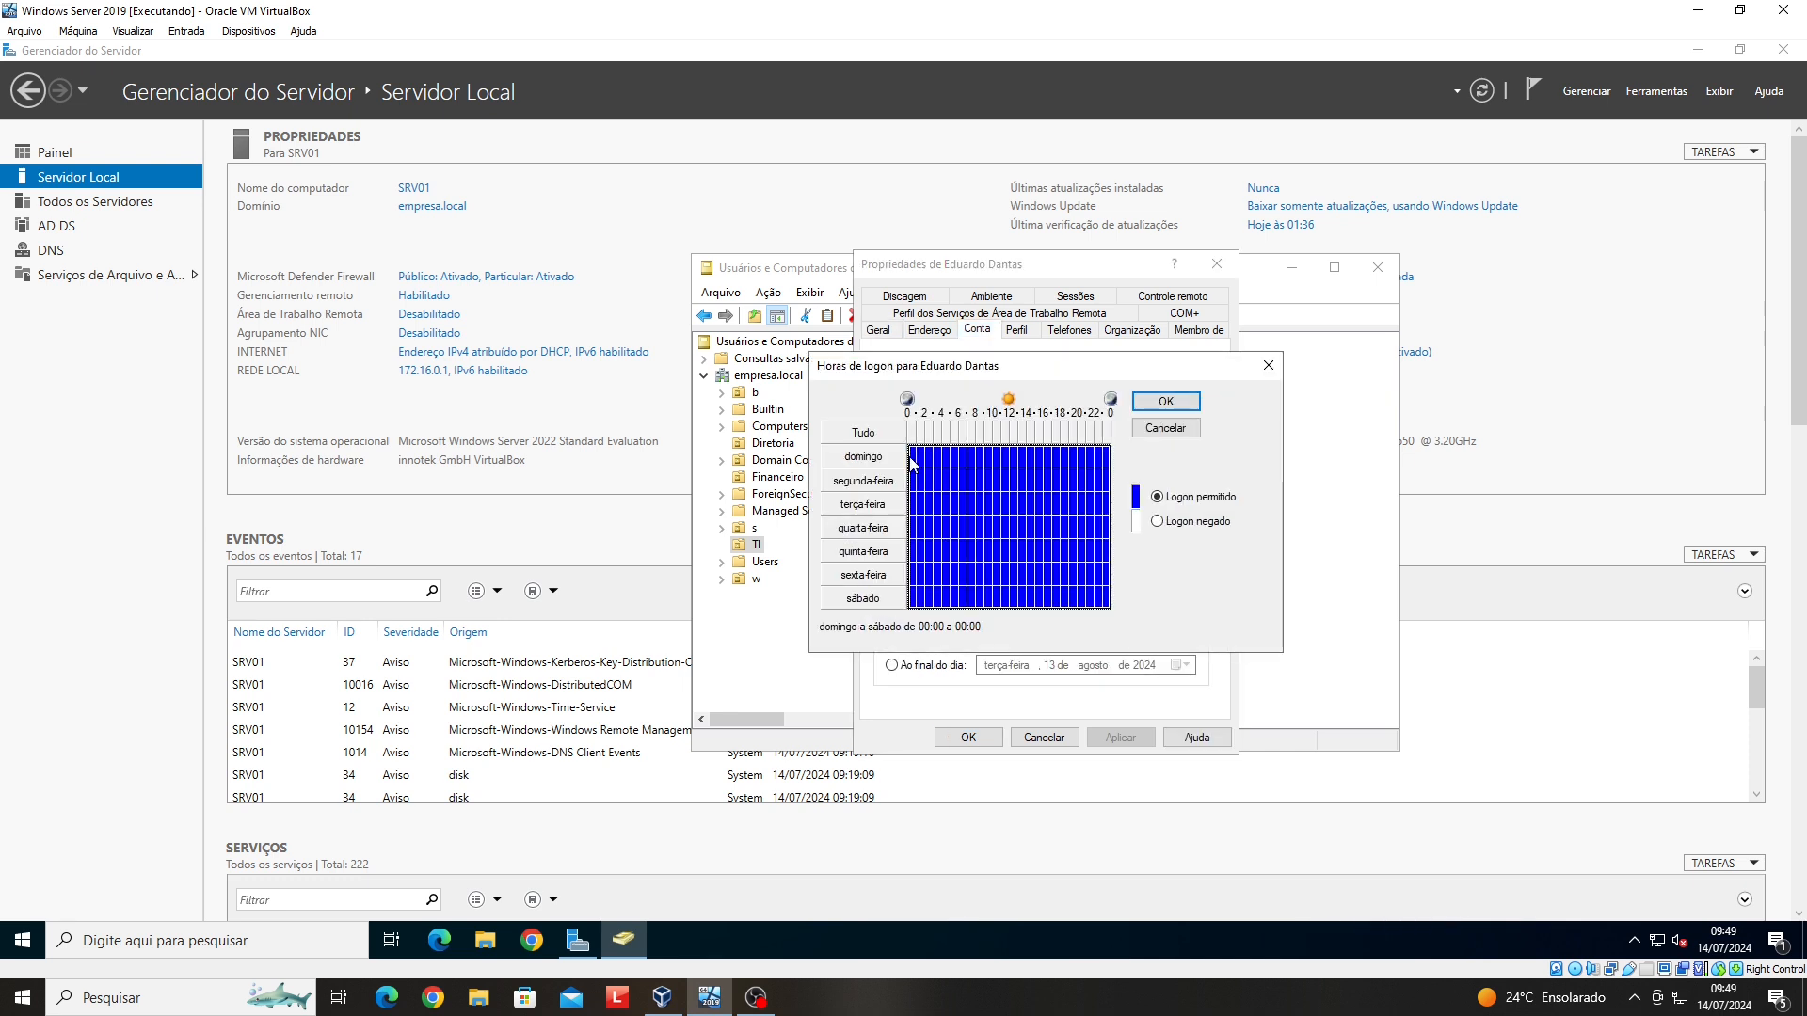
- Deny logon on domingo and on weekday evenings from 18:00 to midnight
drag(911, 463, 1109, 459)
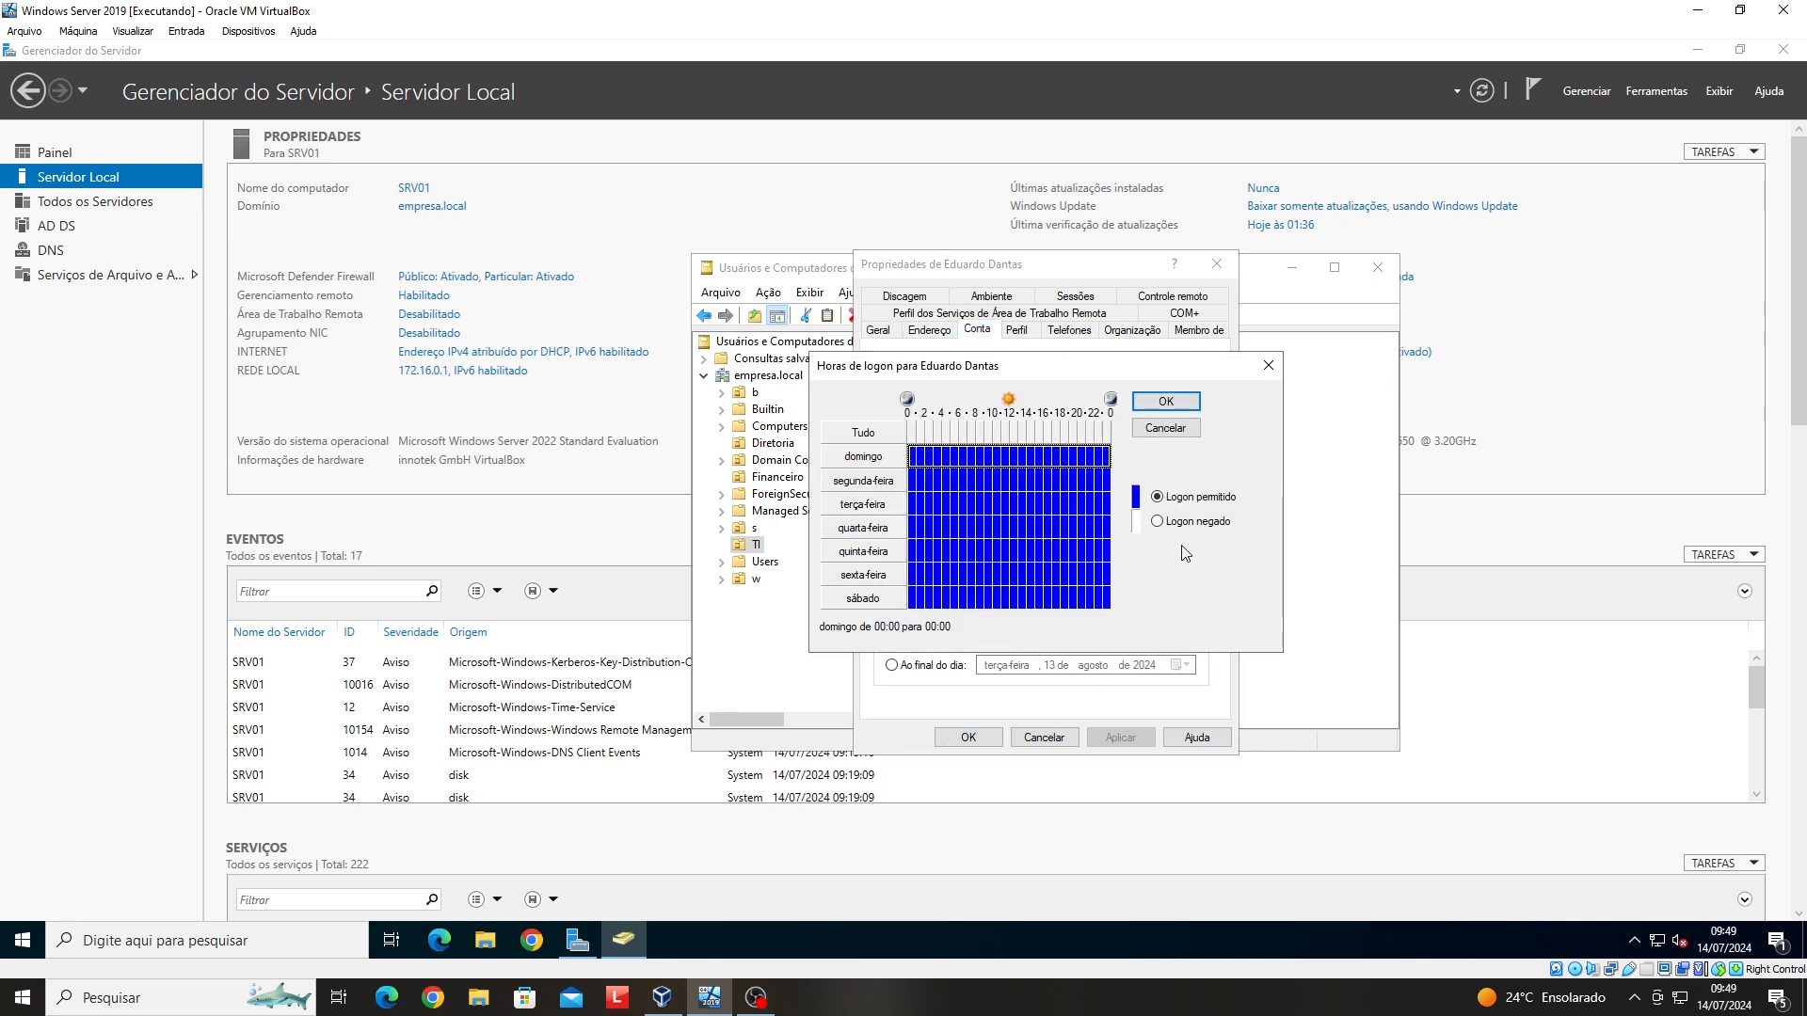
click(1166, 521)
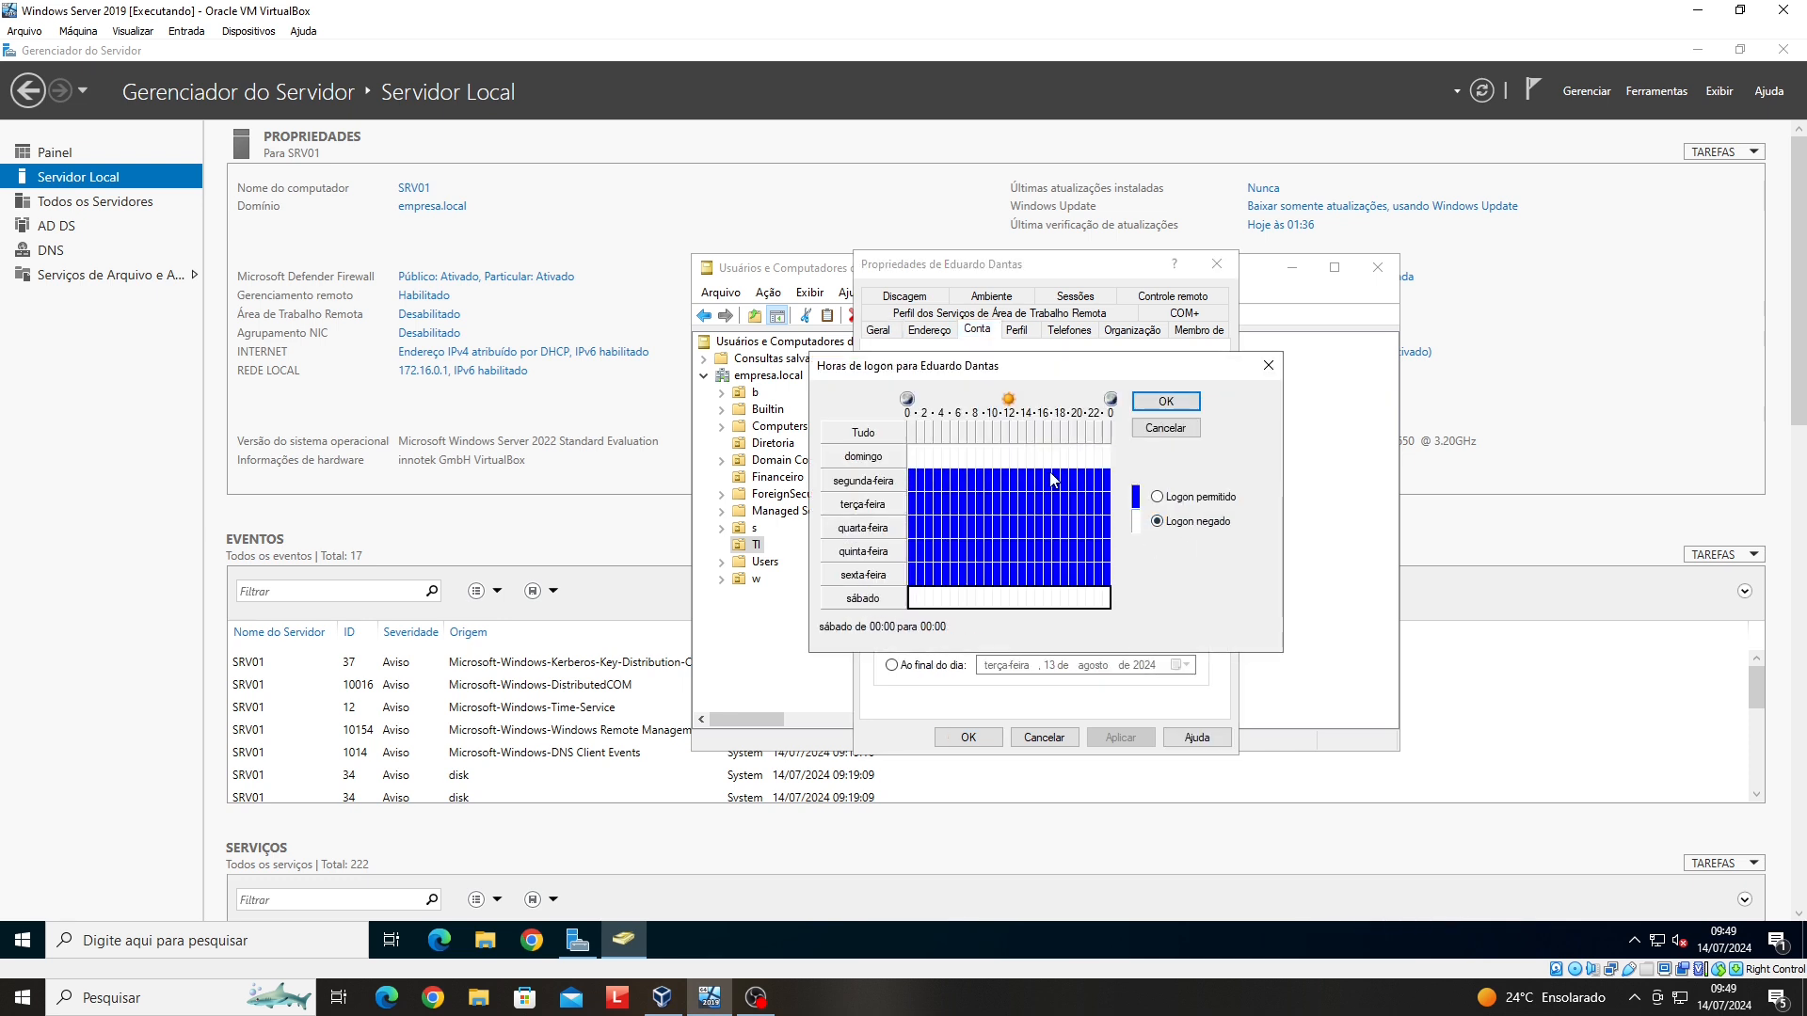
drag(1066, 478, 1111, 578)
click(1157, 521)
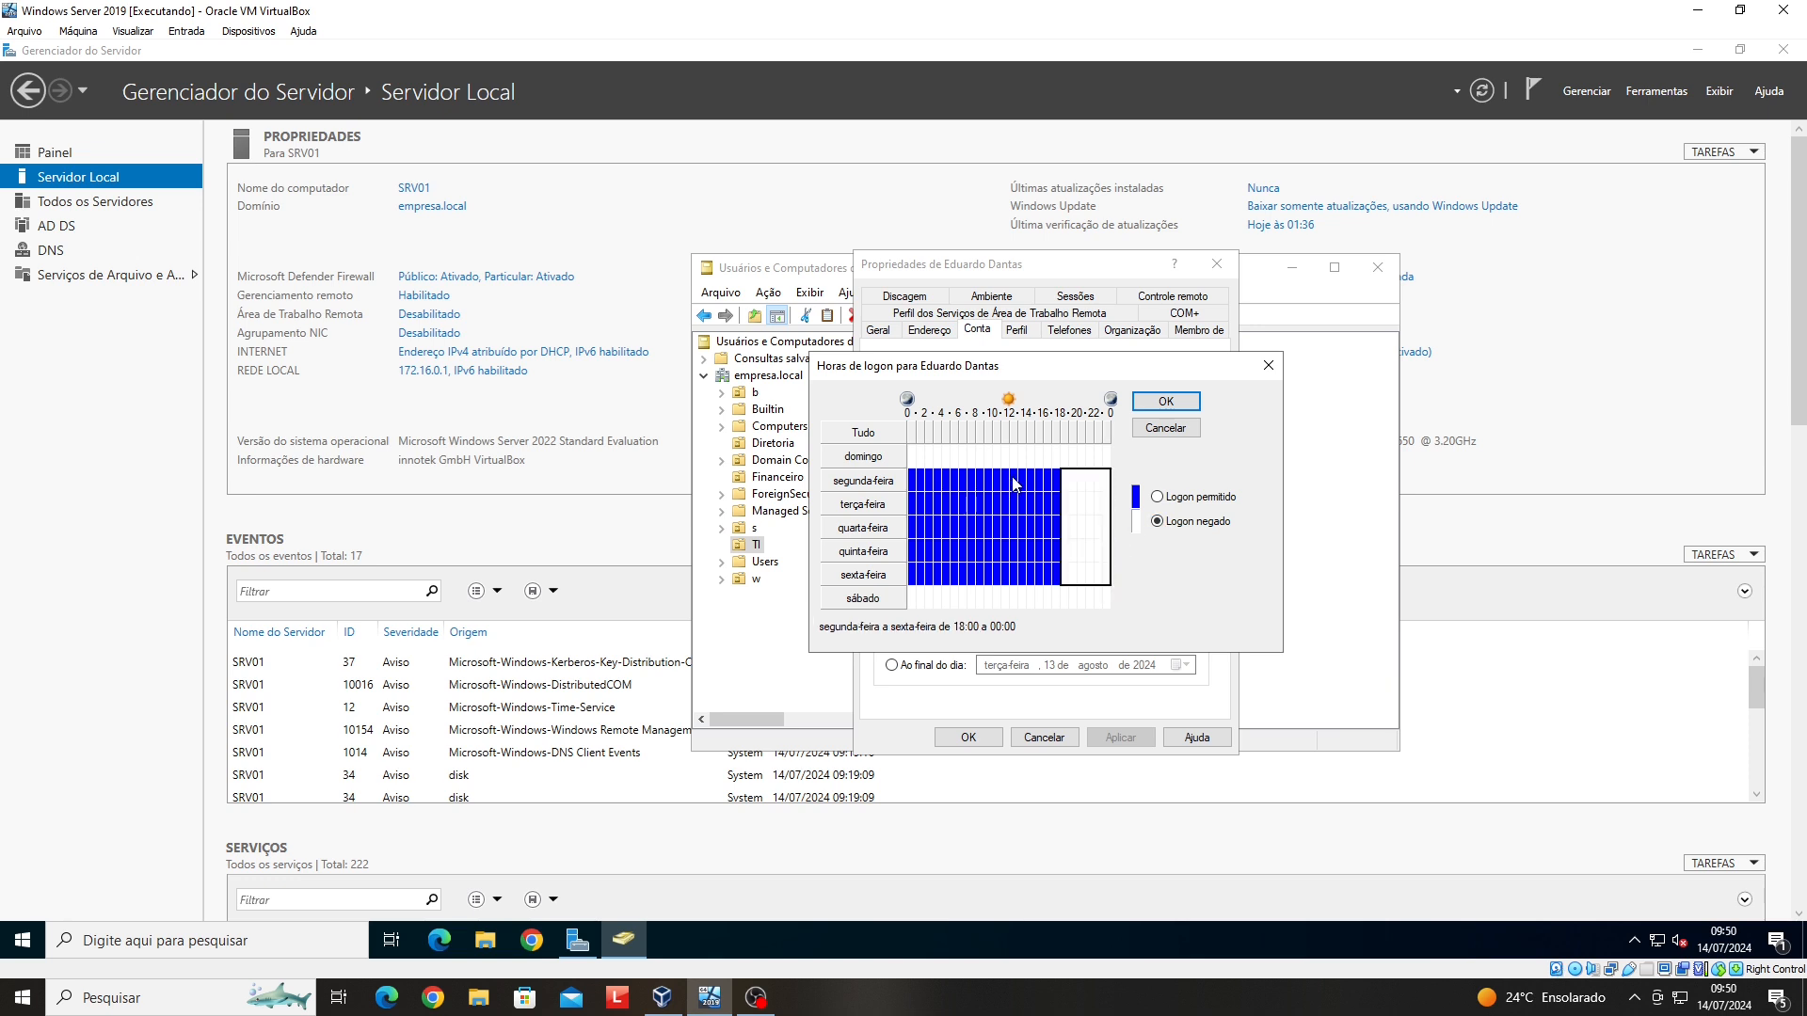
- Select the 10:00–11:00 hour and weekday 00:00–08:00, then confirm the hours and save
click(1014, 551)
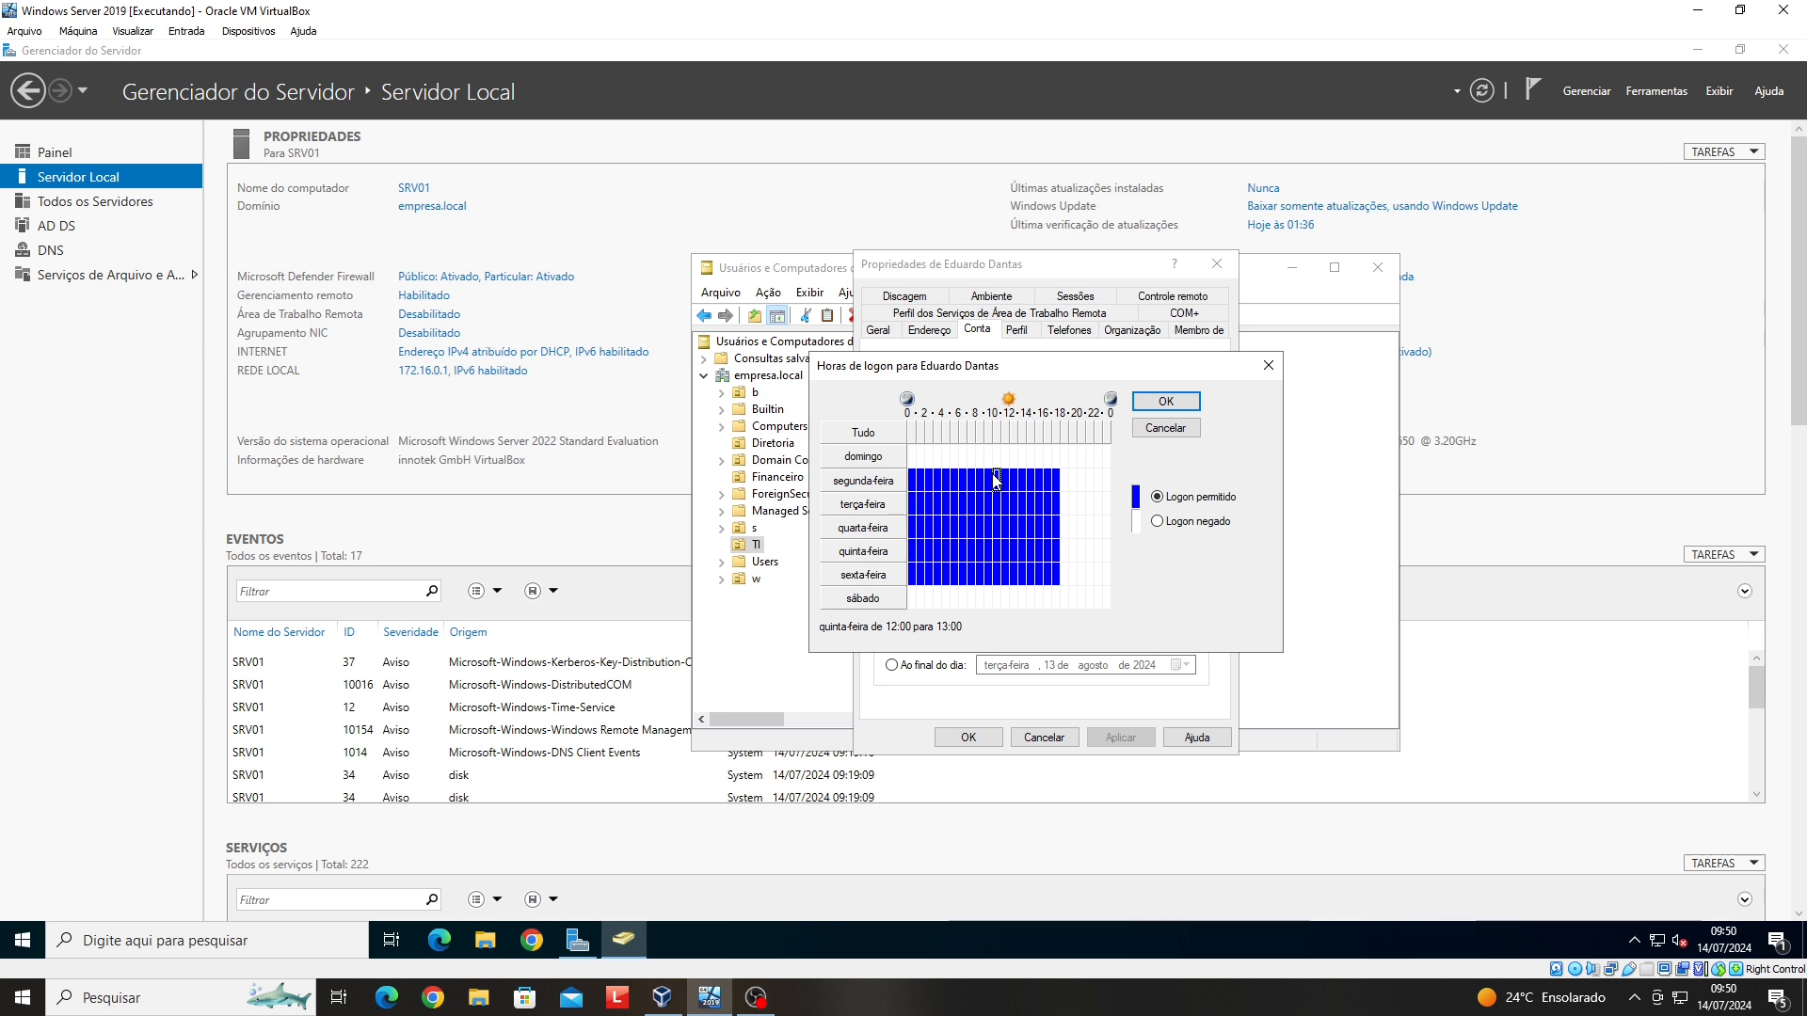
click(997, 480)
drag(997, 581, 998, 590)
drag(911, 478, 973, 579)
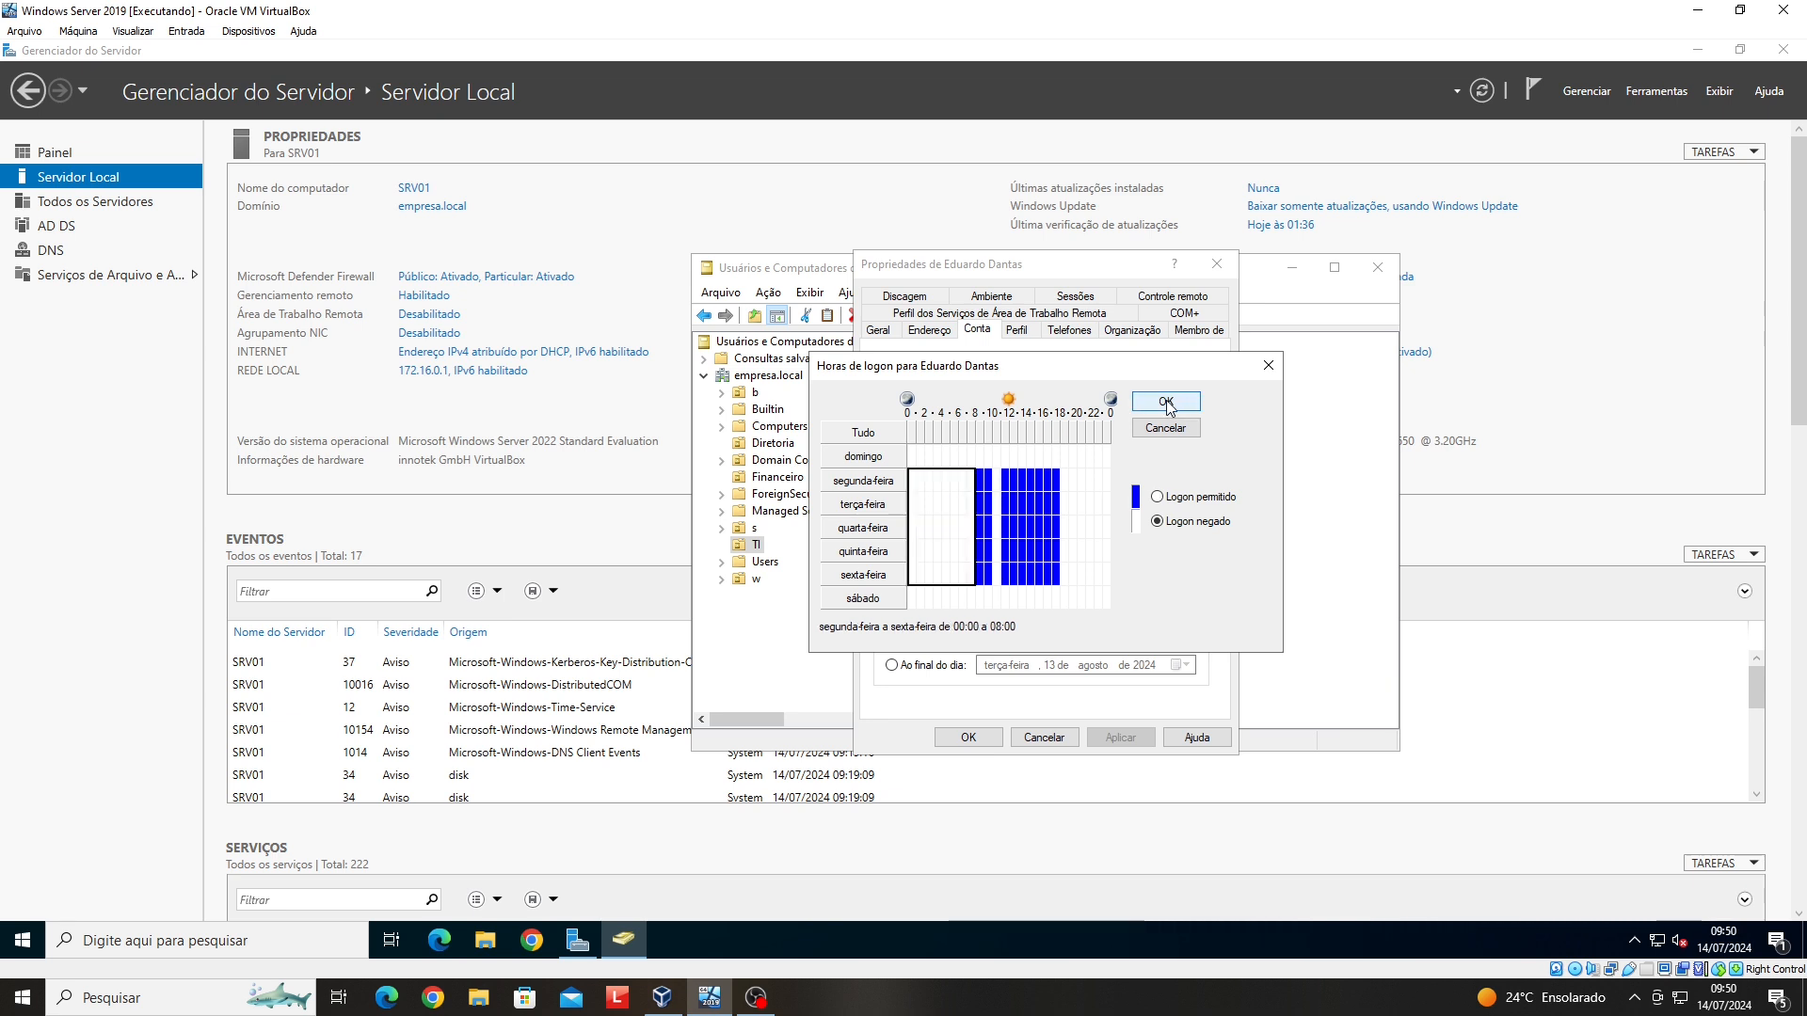
click(1166, 403)
click(969, 739)
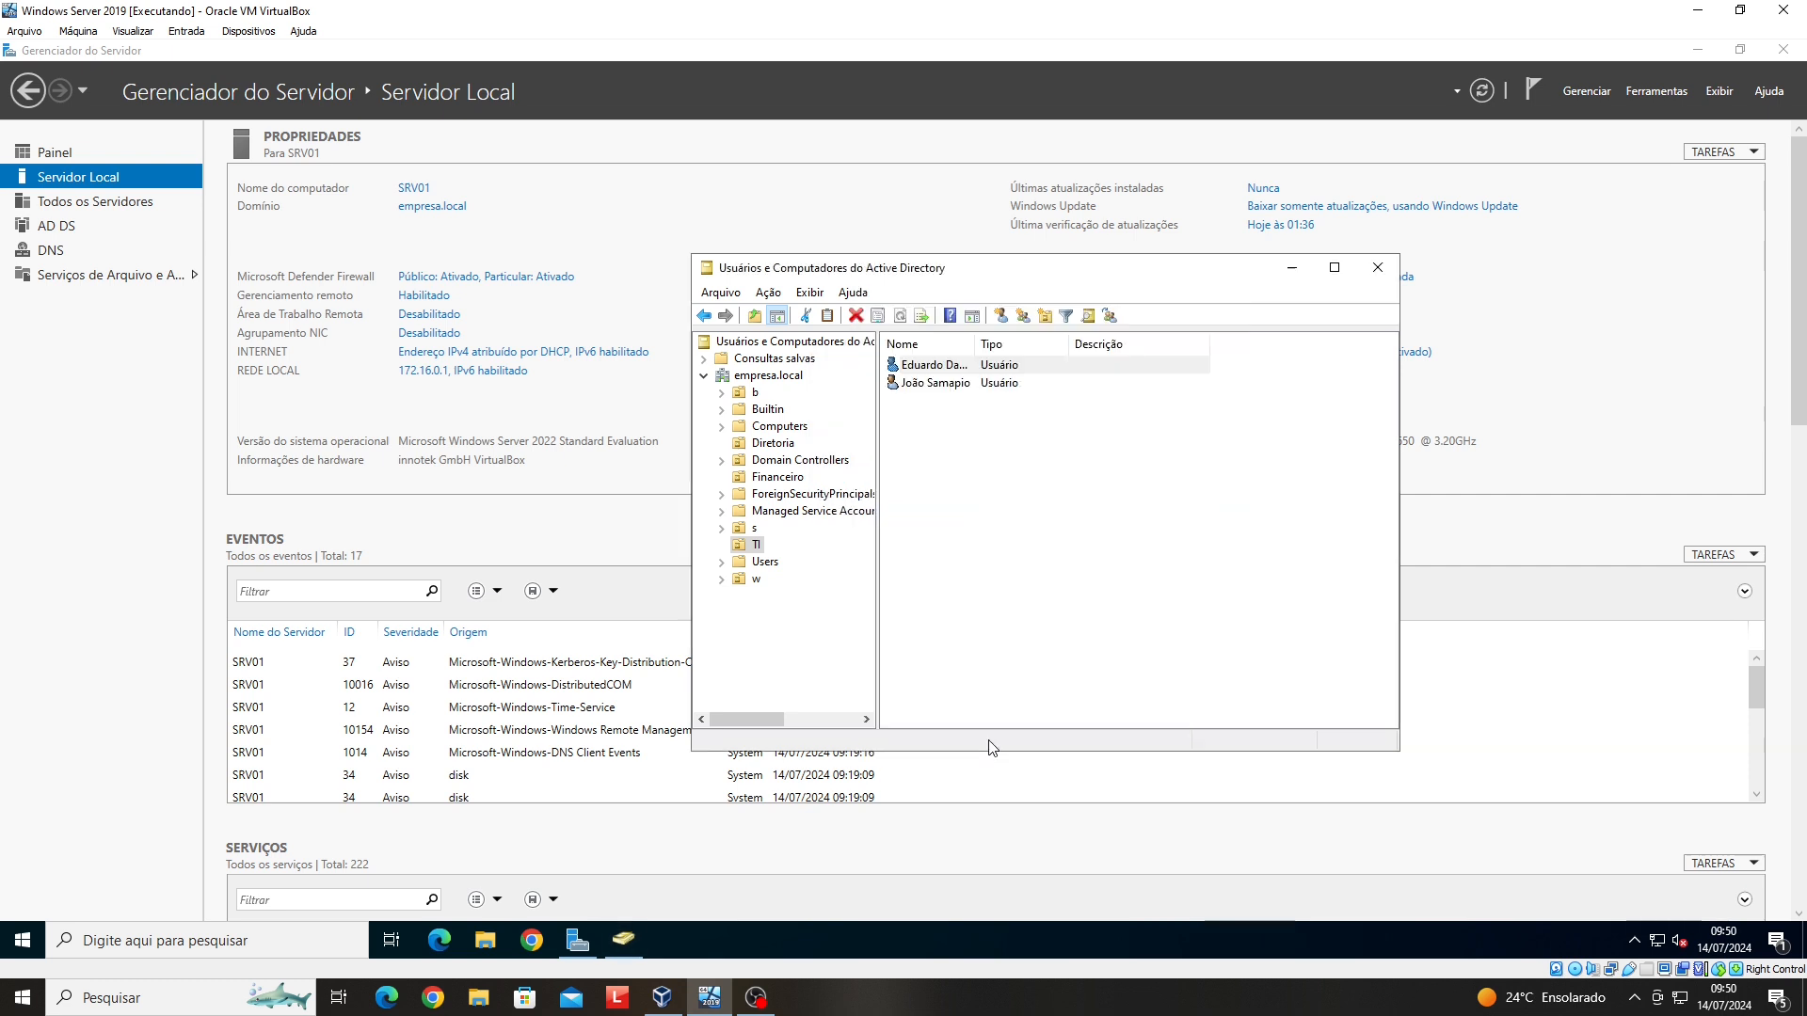
- Select the empresa.local domain node to list its OUs such as Diretoria, Financeiro and TI
click(705, 377)
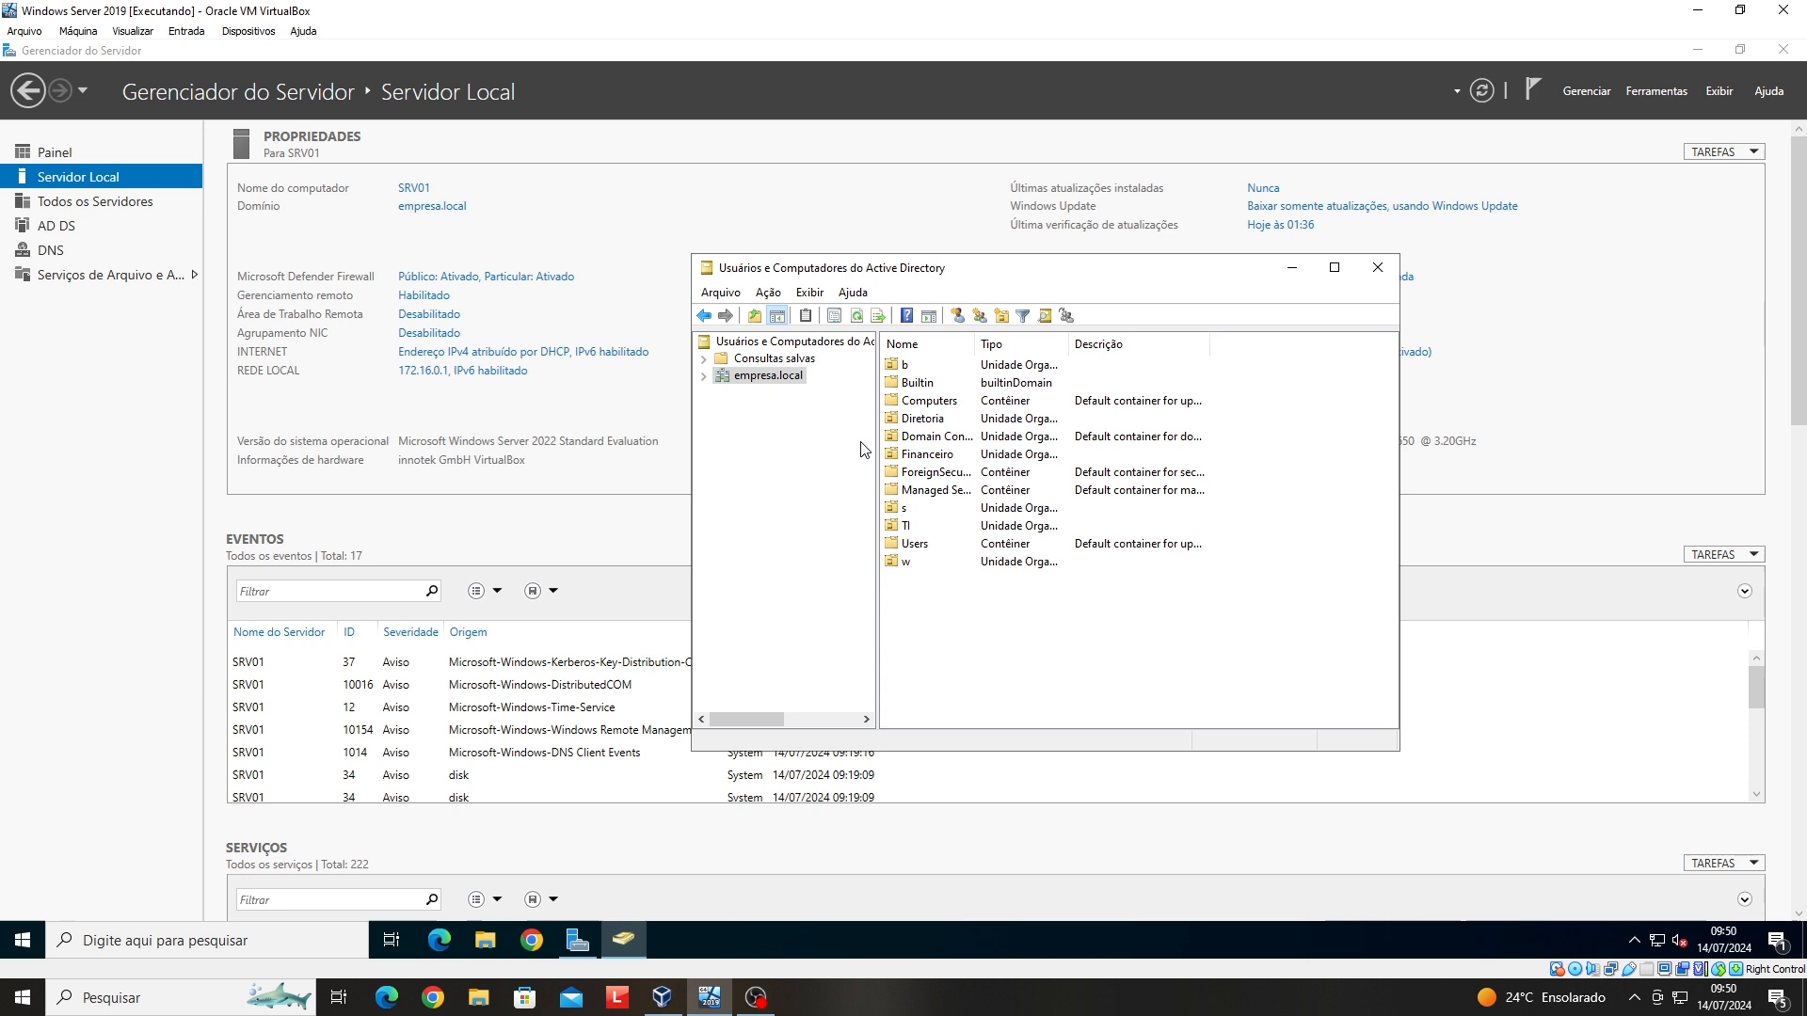